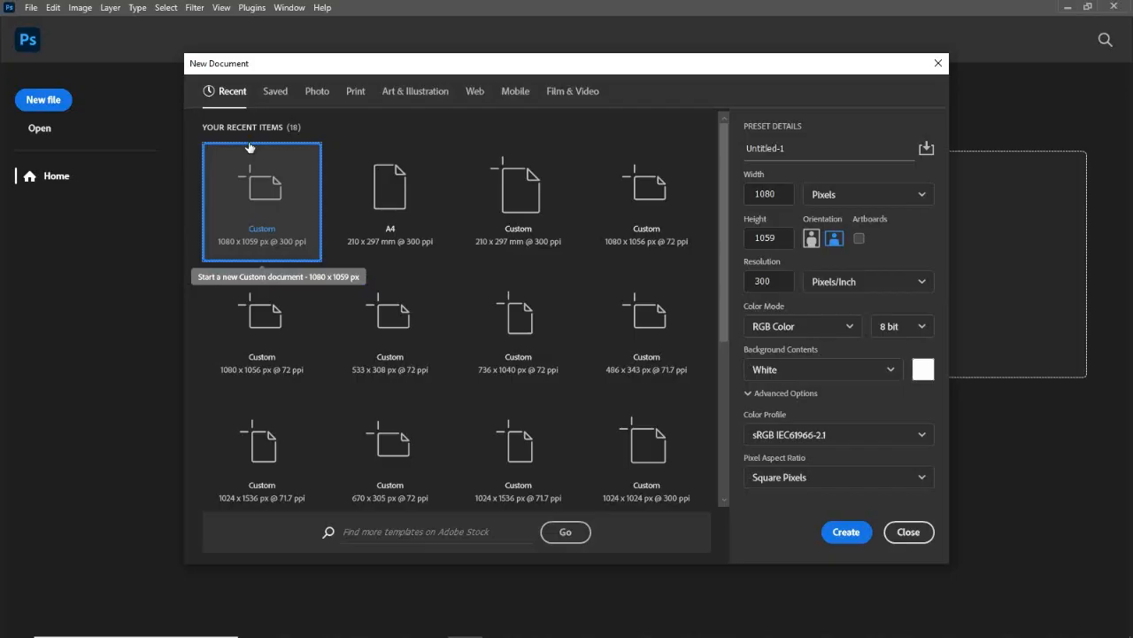
Step: Create a new document named "Baking poster Design" with a width of 738 px and a height of 866 px
left_click(801, 148)
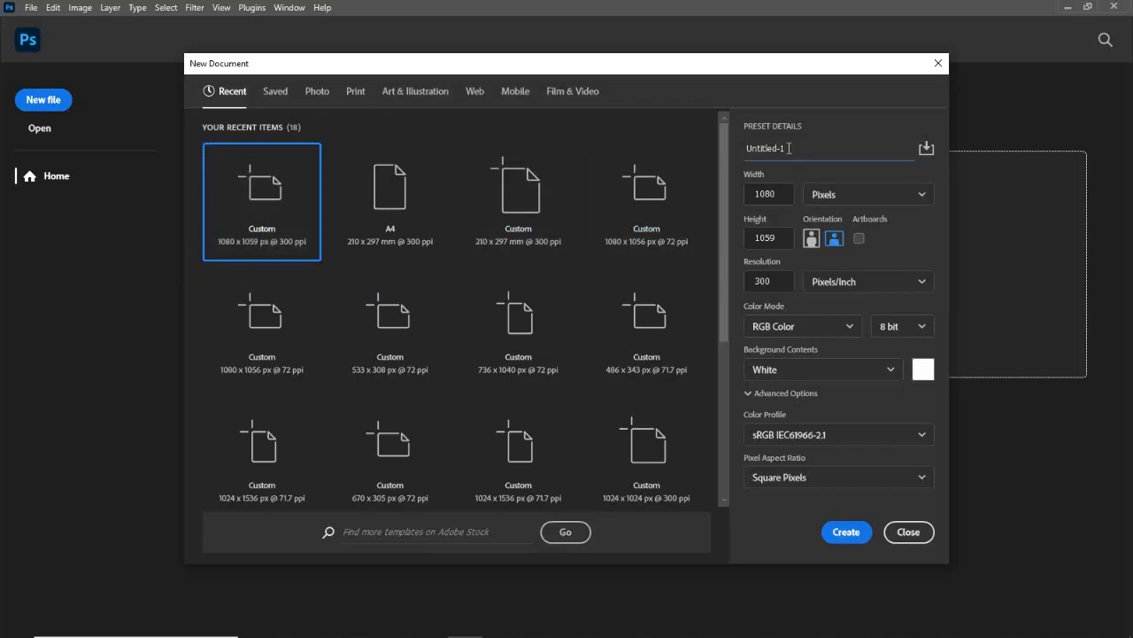
key("ctrl+a")
type("Bakin")
left_click_drag(777, 194, 742, 193)
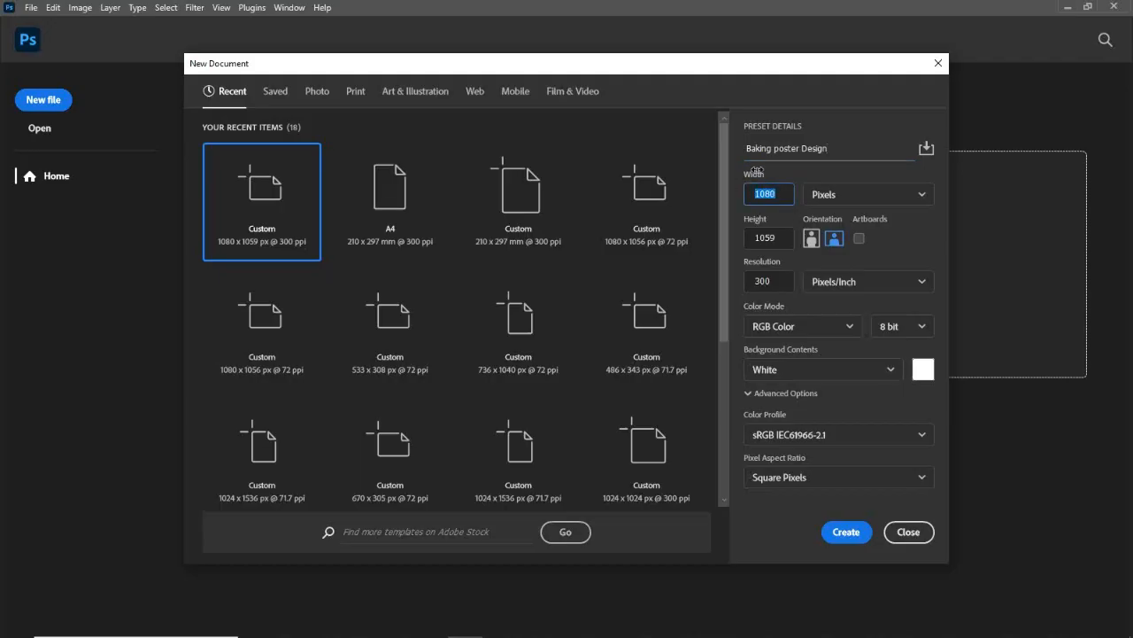
type("738")
left_click_drag(779, 239, 718, 235)
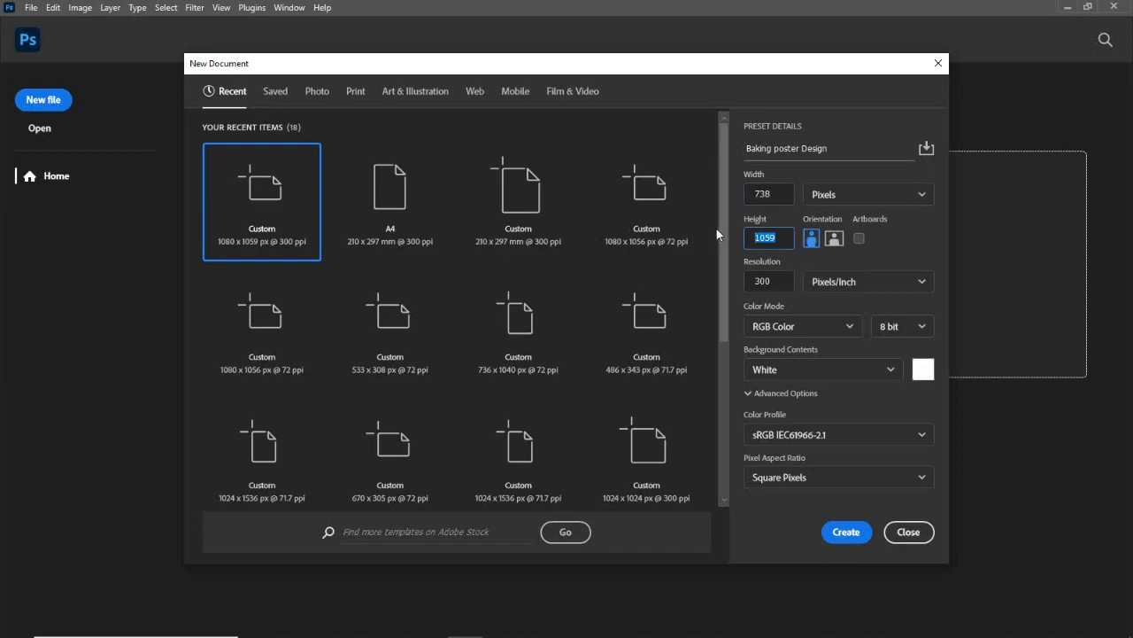
type("866")
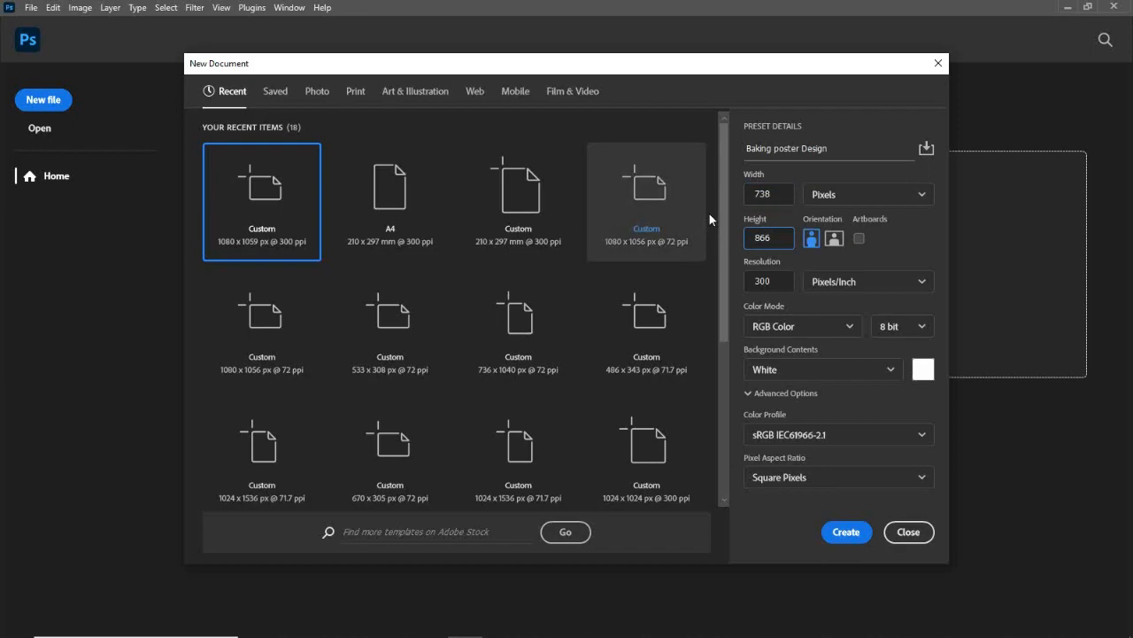
left_click(846, 532)
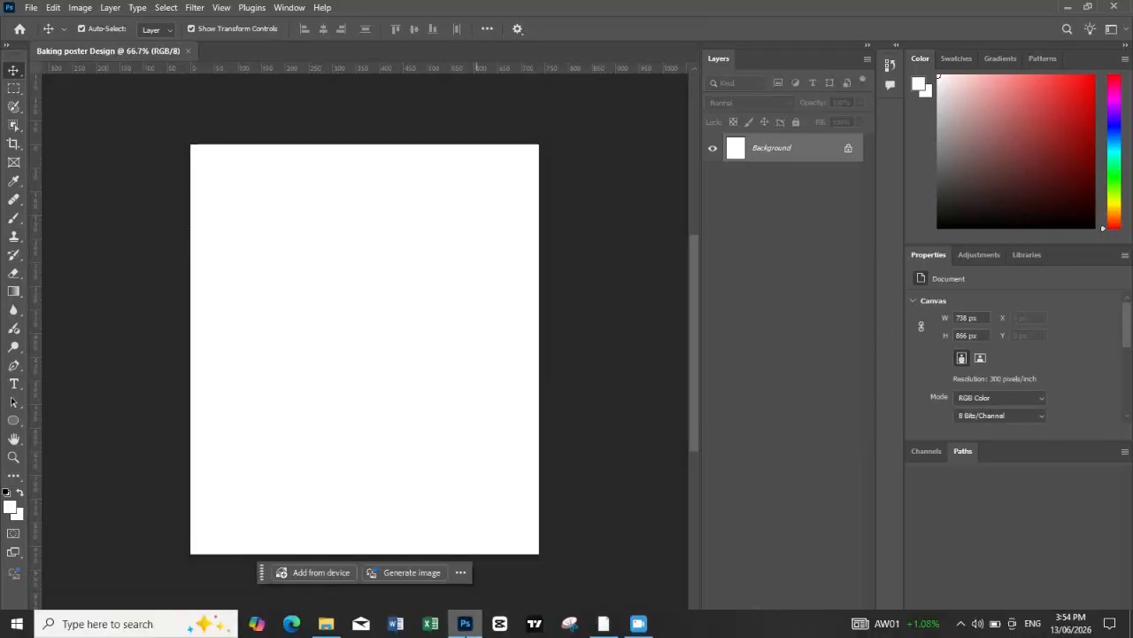
Step: In File Explorer, open the "baking and cooking course" folder inside graphic templates > cresta academy
left_click(326, 623)
left_click(422, 354)
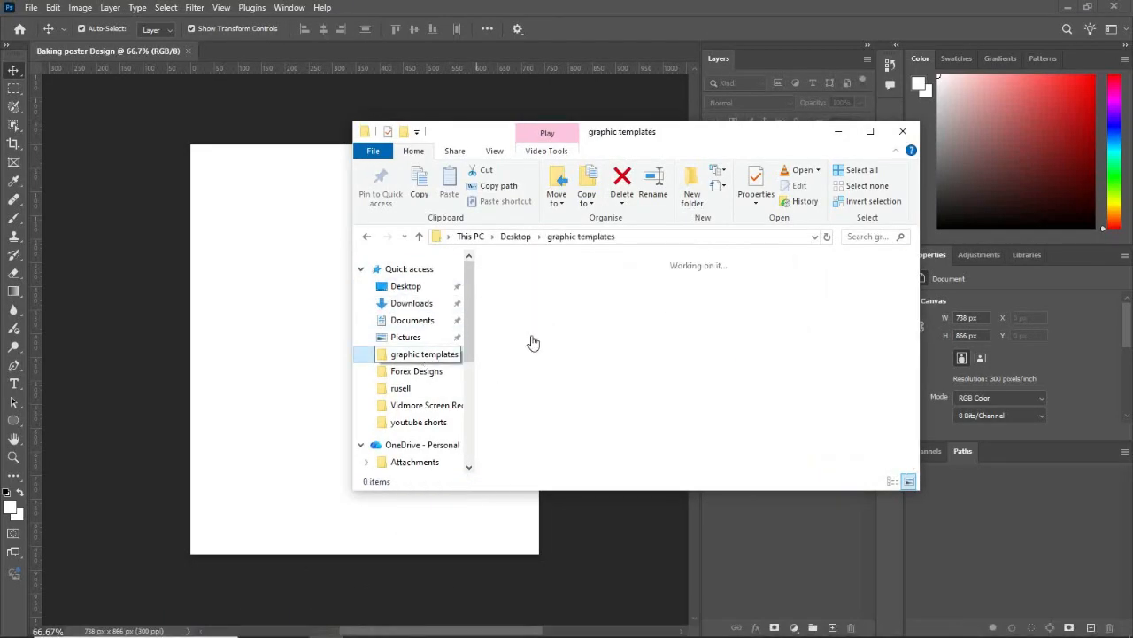
scroll(690, 354, "down", 2)
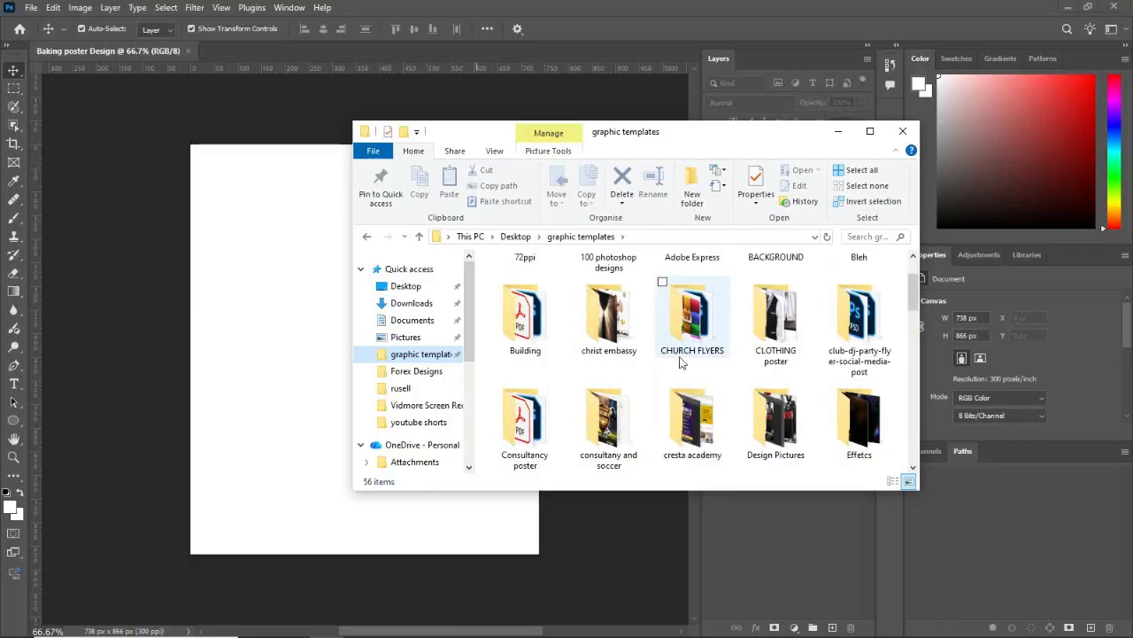
double_click(687, 413)
left_click(522, 309)
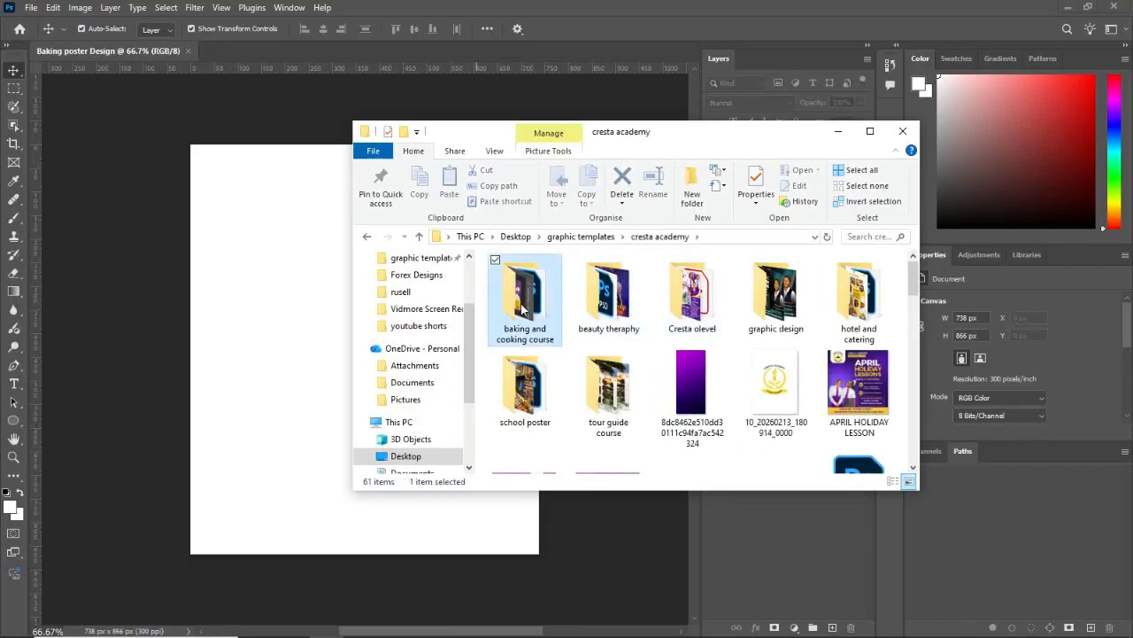
double_click(522, 309)
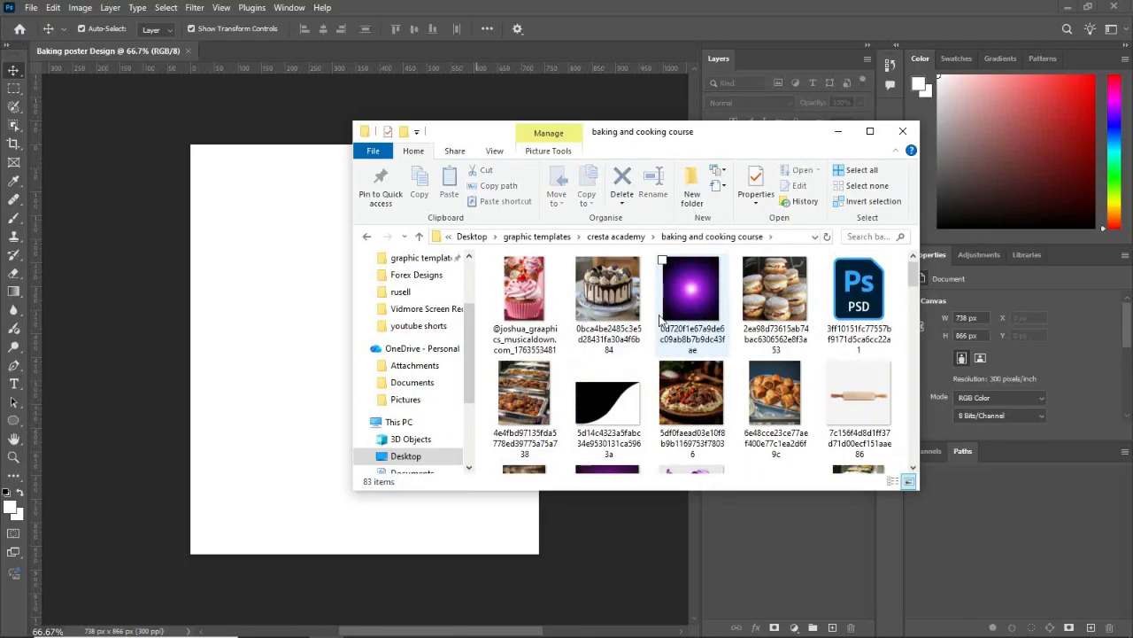
Step: Place the lilac bakery storefront image in the poster document and align it with the canvas's top edge
scroll(664, 322, "down", 3)
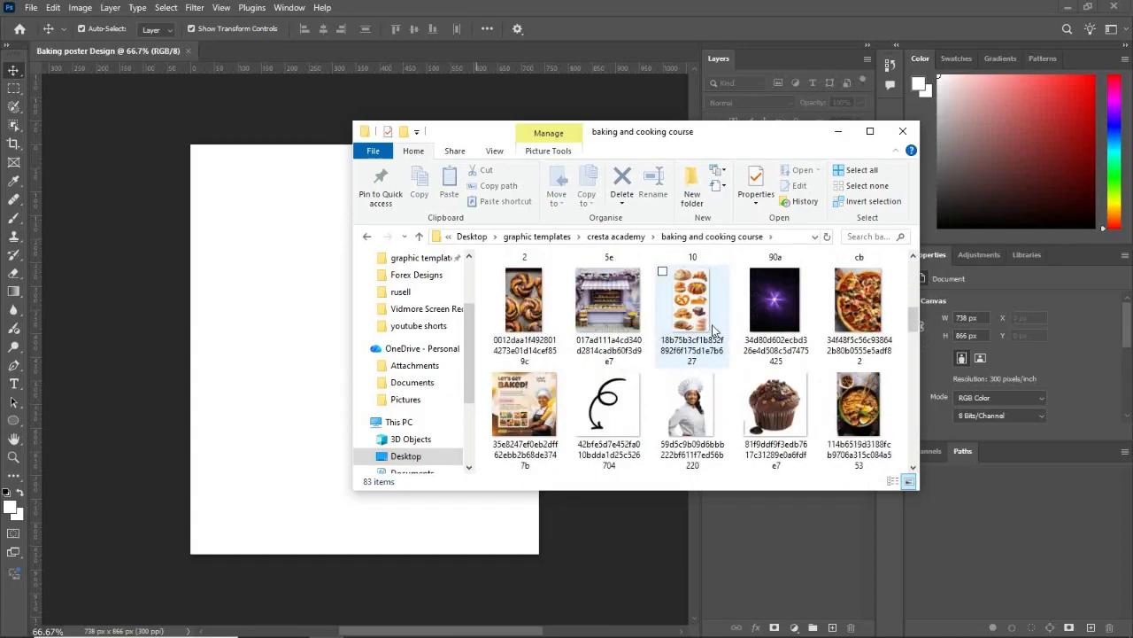
left_click(607, 320)
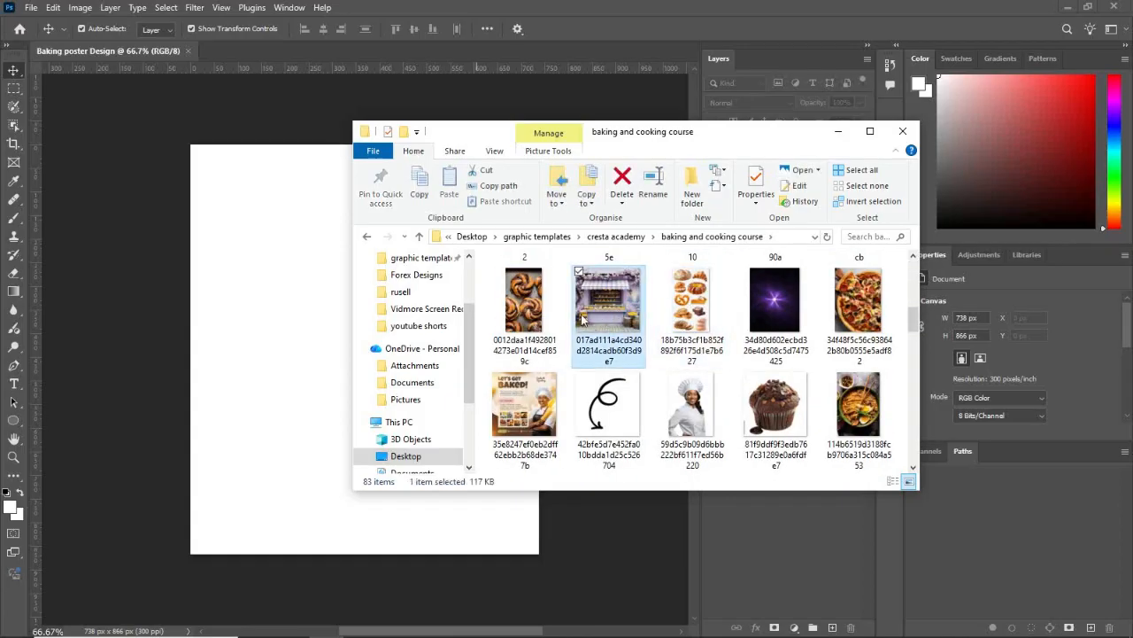
left_click_drag(581, 321, 321, 330)
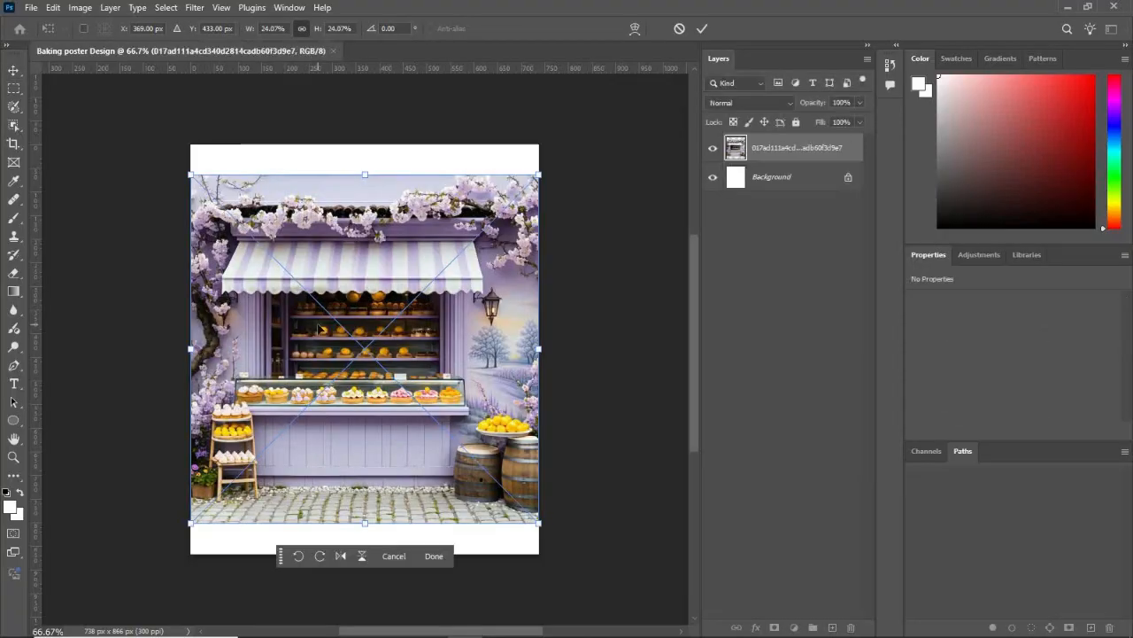
left_click_drag(404, 363, 402, 331)
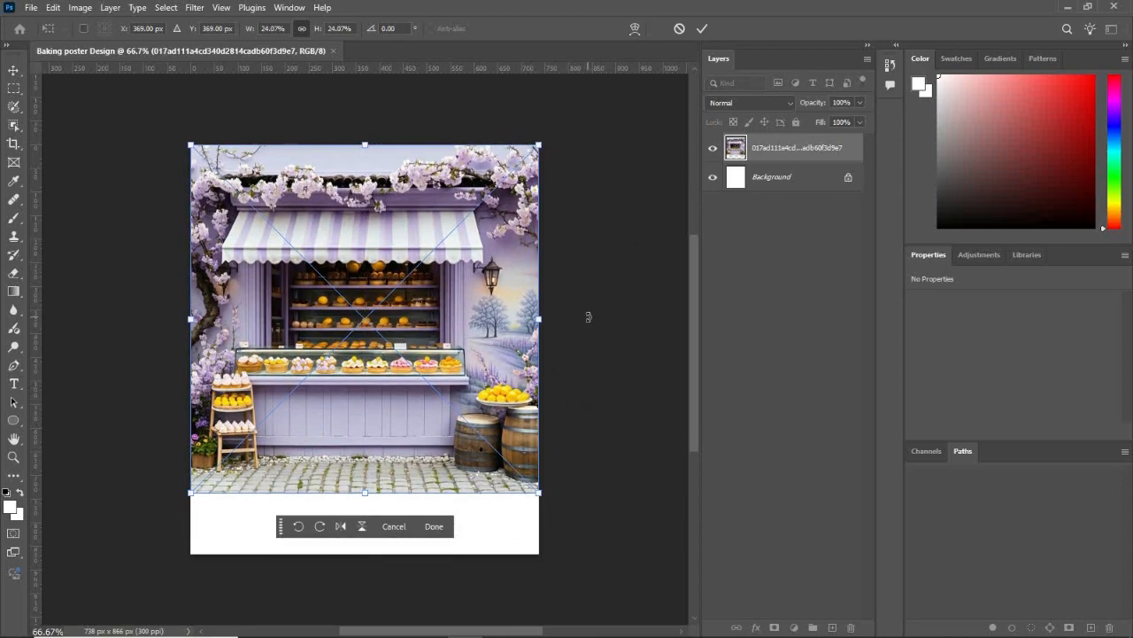
left_click(442, 535)
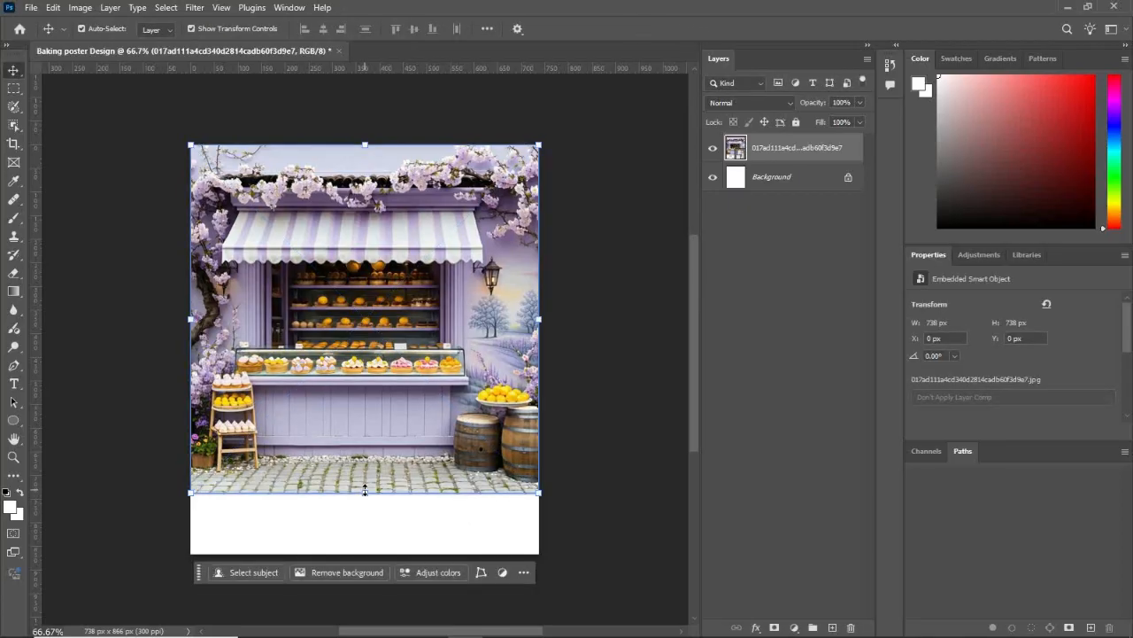
left_click_drag(365, 488, 366, 512)
key("ctrl+z")
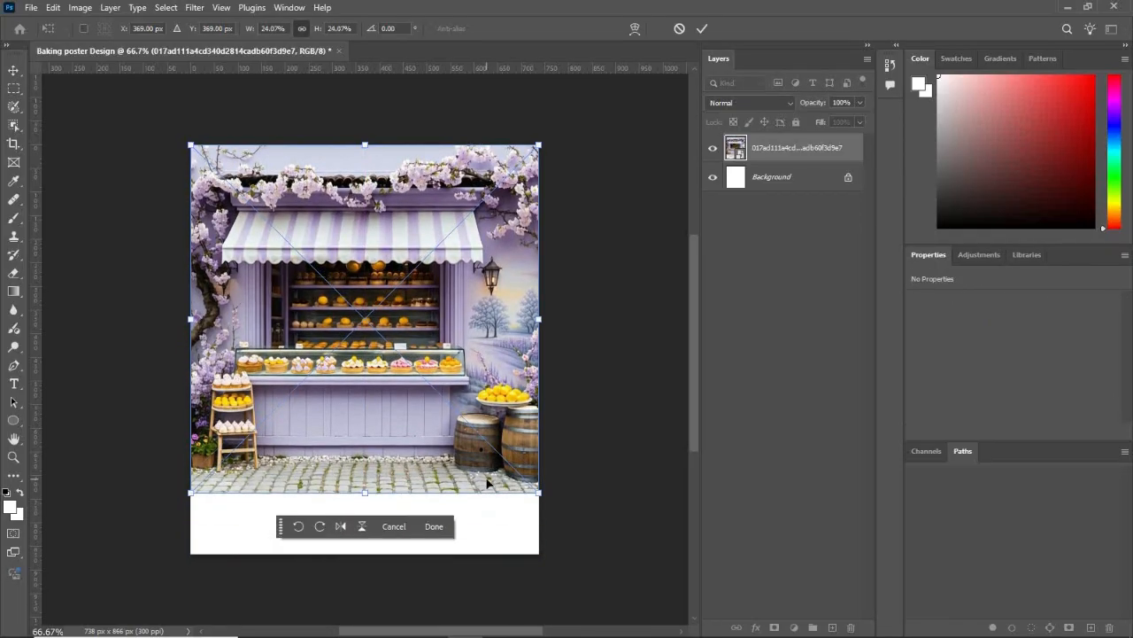
left_click(433, 526)
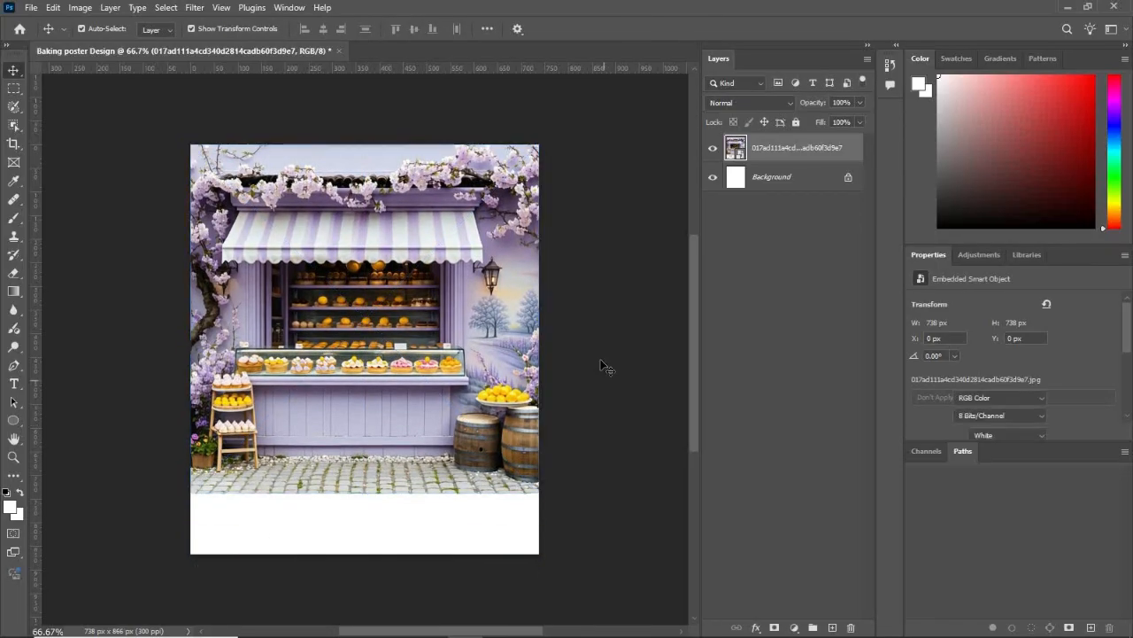
Step: Draw a purple (#6c328b) rectangle of about 739 × 865 px over the whole canvas and set its opacity to 61%
right_click(14, 420)
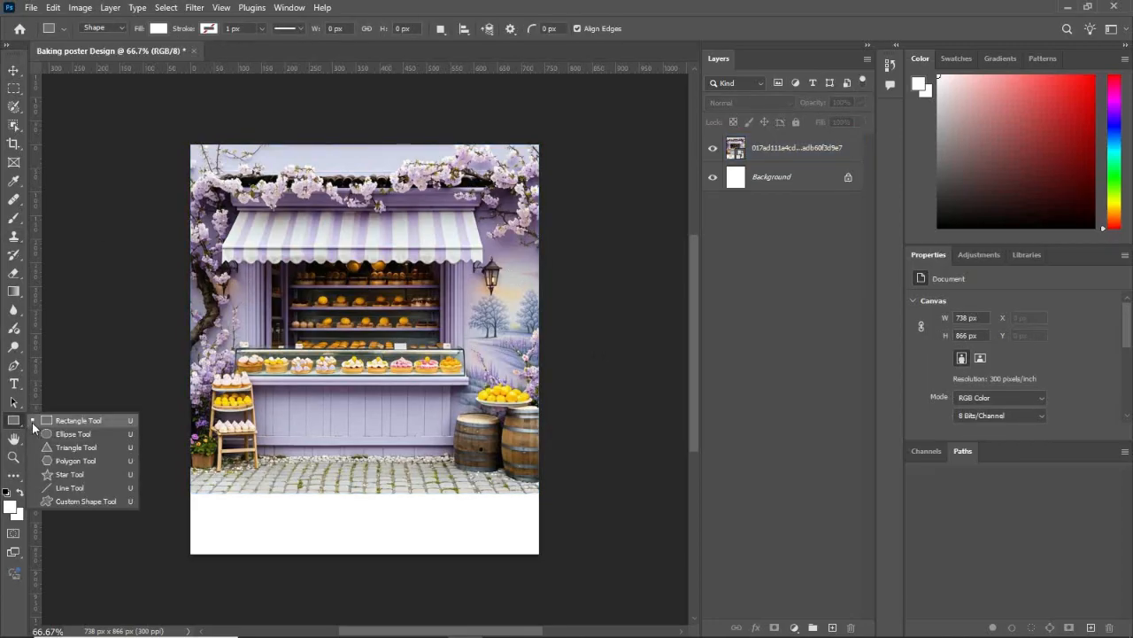
left_click(62, 421)
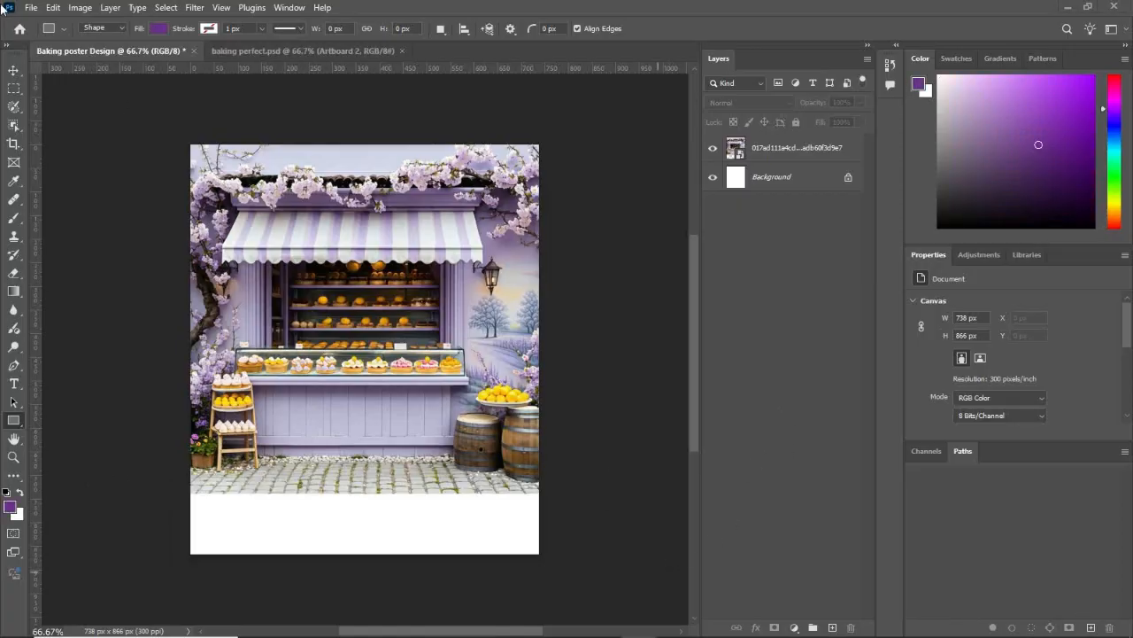
left_click(11, 506)
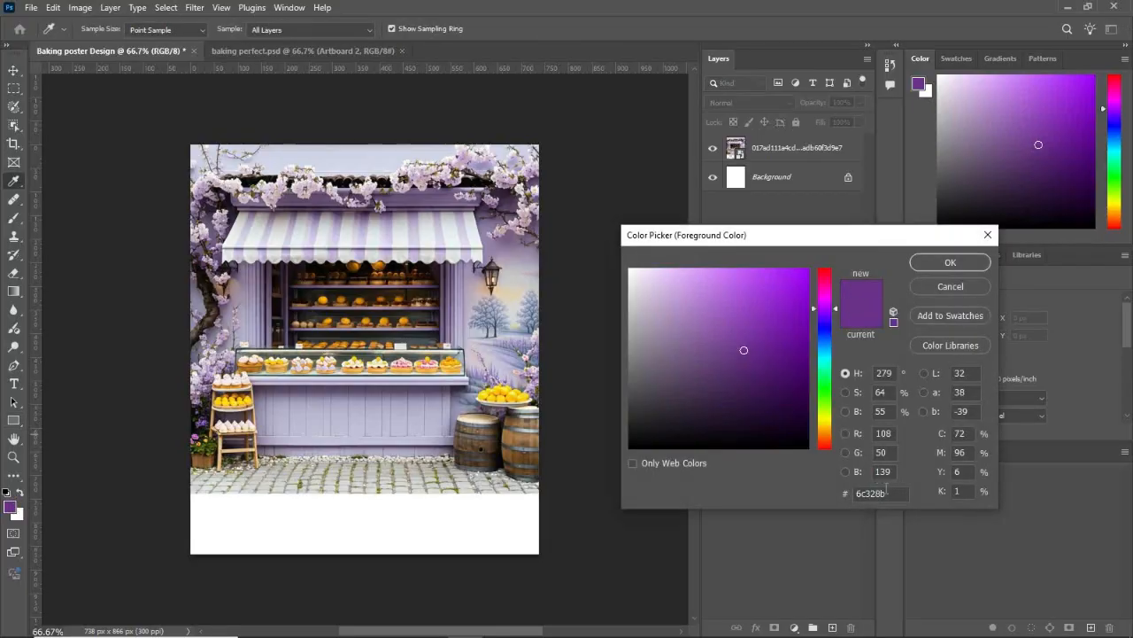
left_click(950, 262)
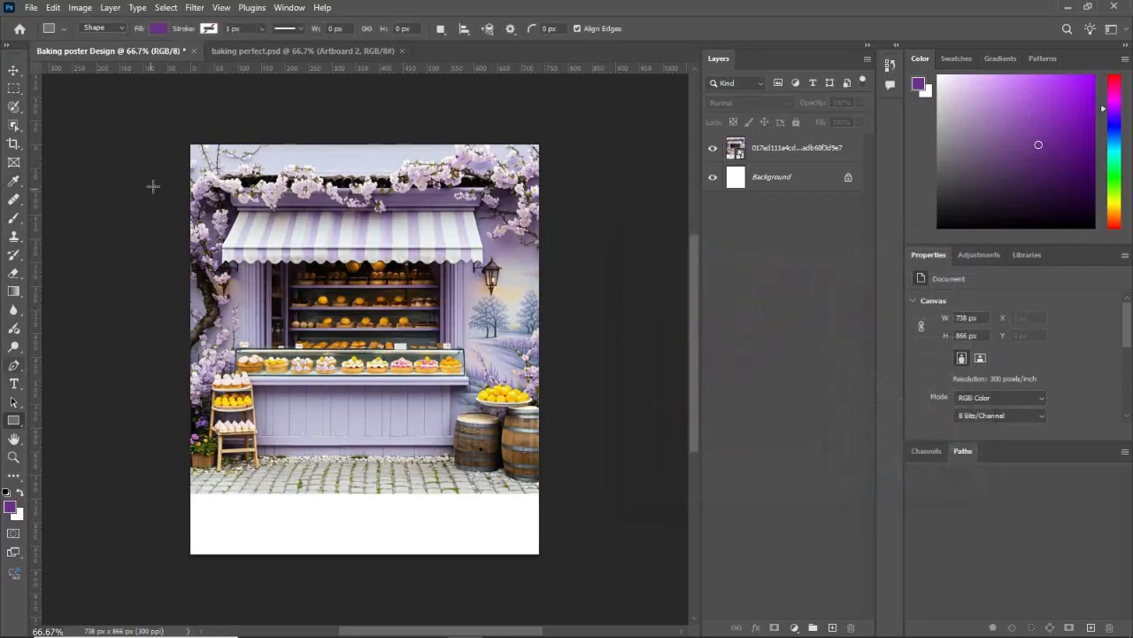
left_click_drag(191, 146, 539, 552)
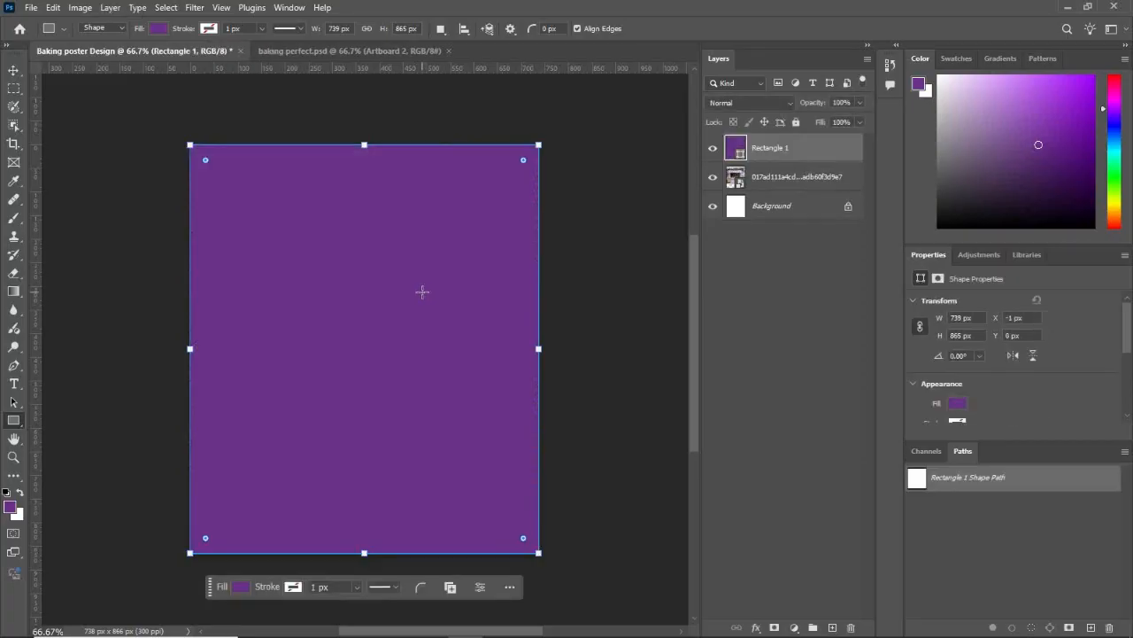
left_click(858, 103)
mouse_move(843, 117)
left_mouse_down()
mouse_move(818, 121)
mouse_move(840, 121)
left_mouse_up()
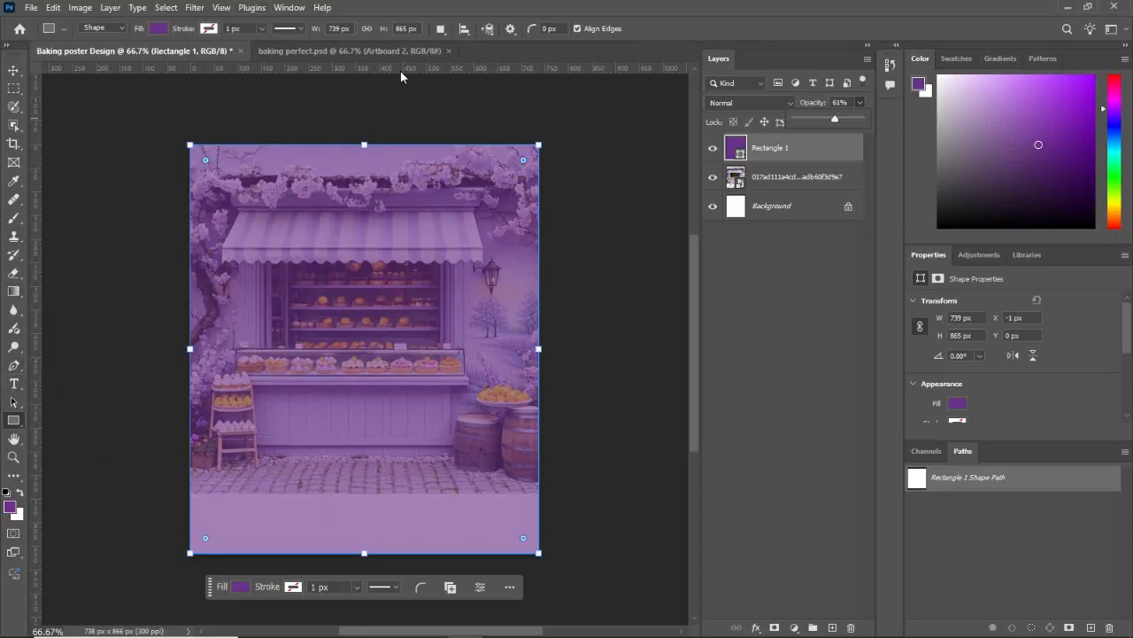
Step: Add four horizontal guides at about 95, 315, 350 and 720 px from the top of the canvas
left_click_drag(424, 68, 415, 189)
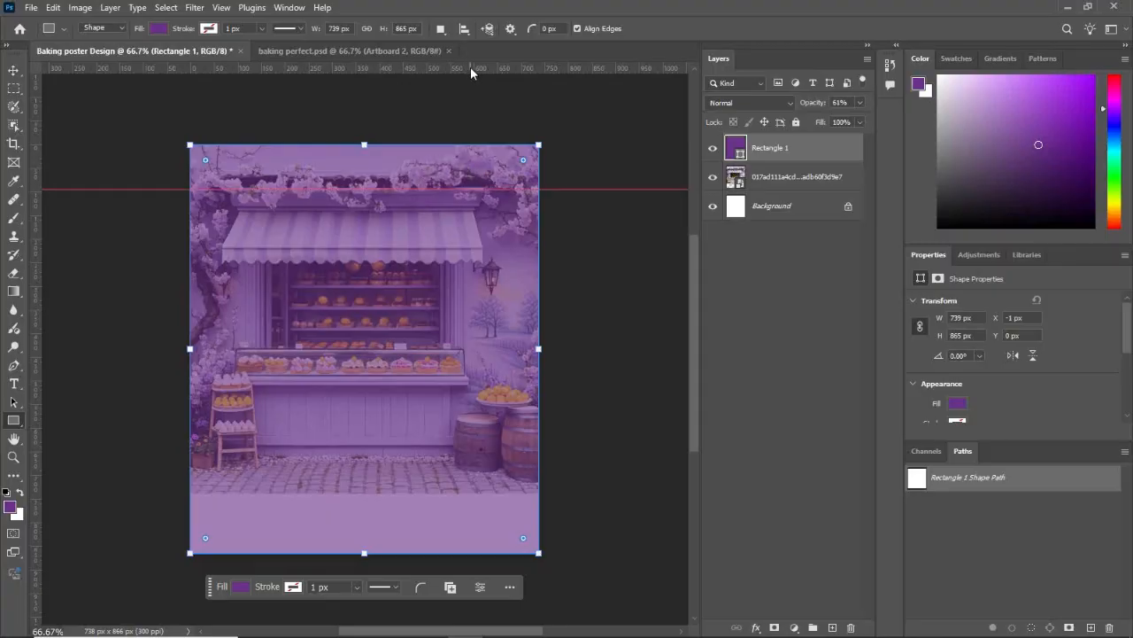
left_click_drag(470, 66, 469, 292)
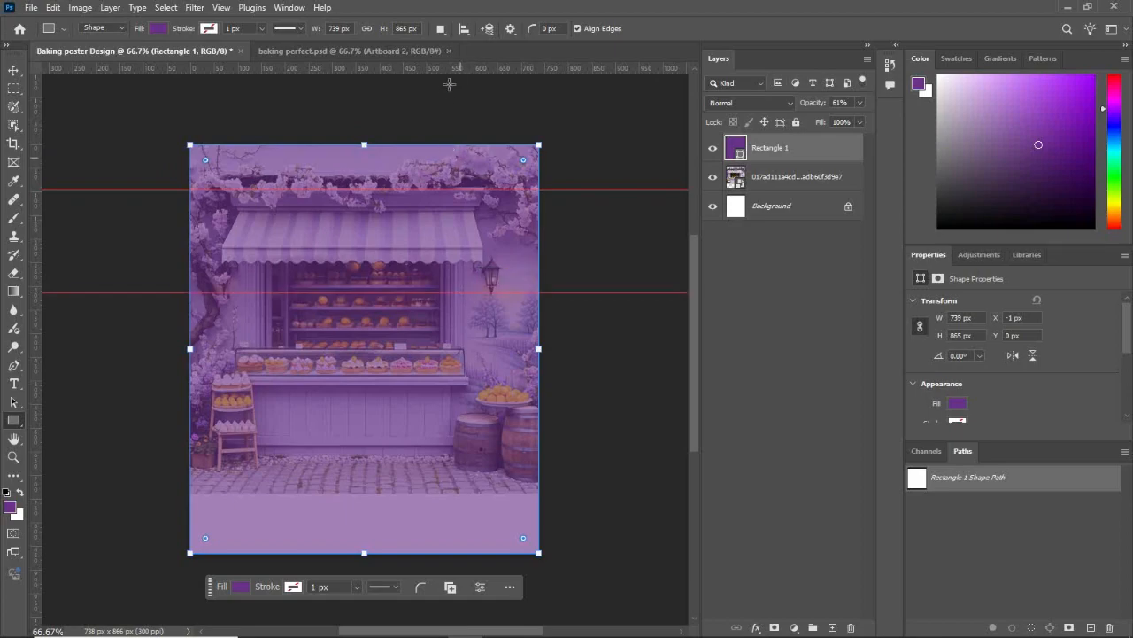
left_click_drag(458, 68, 456, 311)
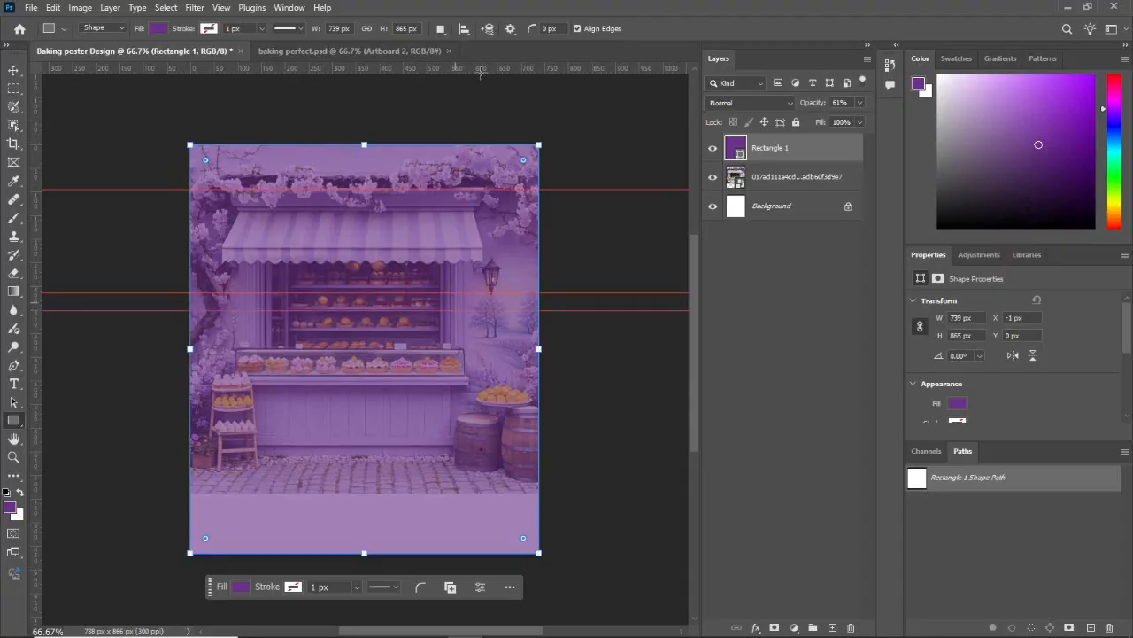
left_click_drag(492, 67, 474, 483)
Step: Draw a rectangle of about 418 × 308 px in the canvas's lower left, ending at the lowest guide, and fill it dark purple (about #220631)
left_click(10, 507)
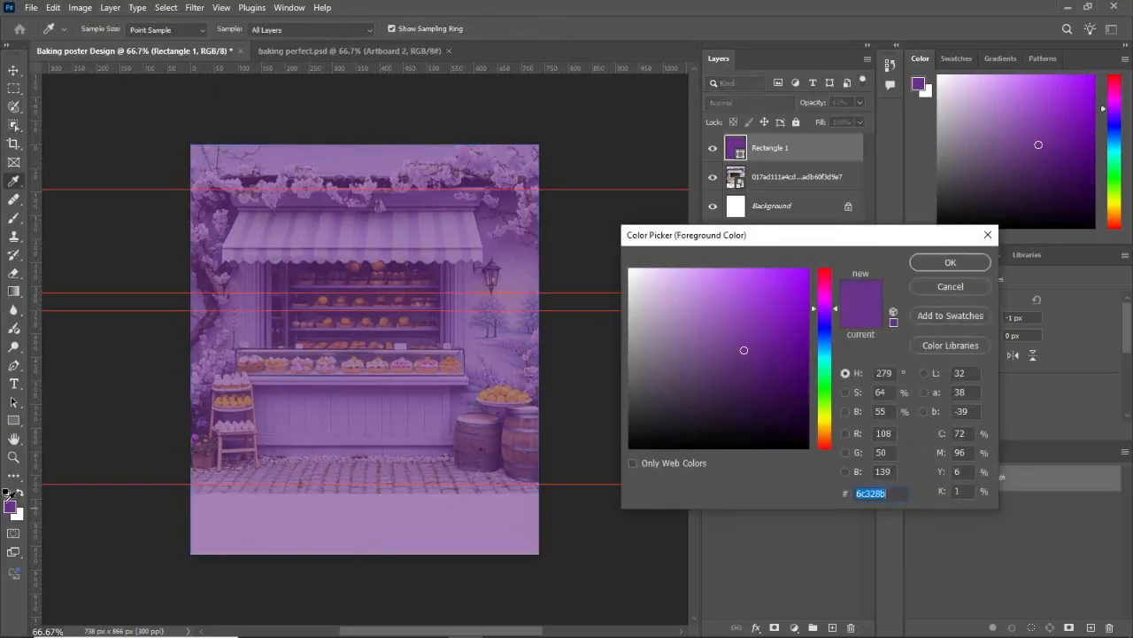
left_click(783, 398)
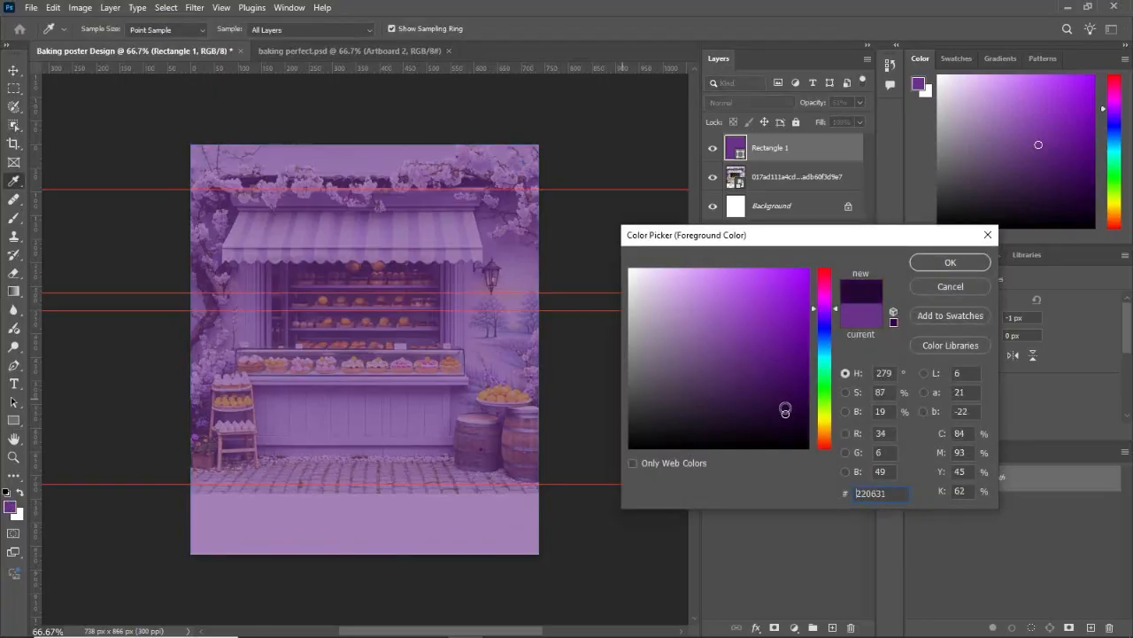
left_click(932, 262)
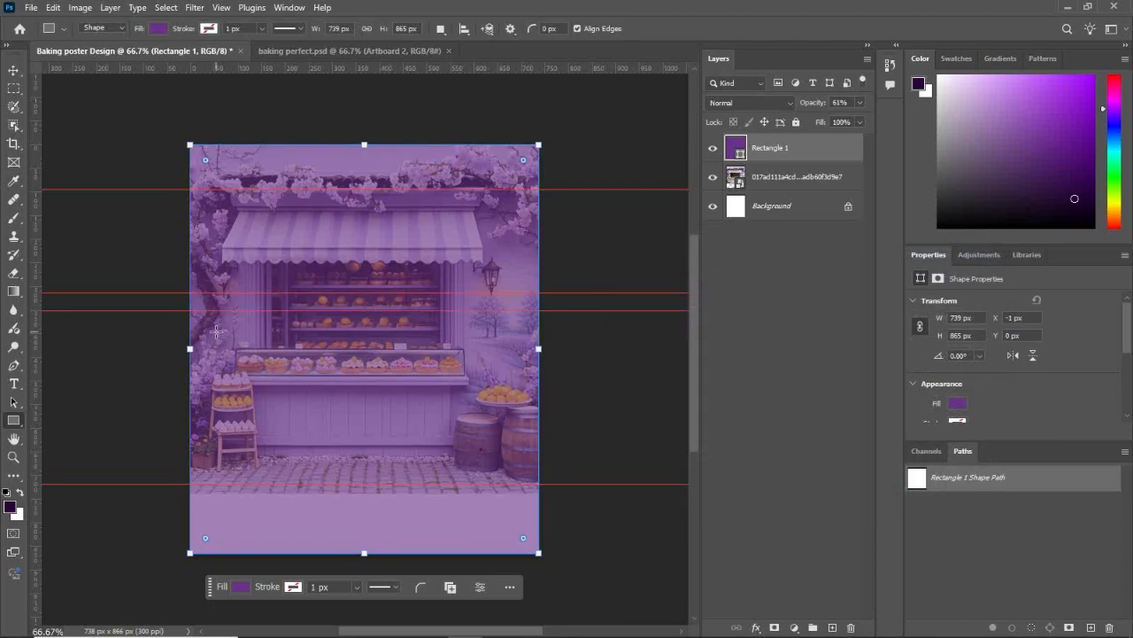
mouse_move(202, 338)
left_mouse_down()
mouse_move(323, 421)
mouse_move(367, 485)
mouse_move(396, 483)
left_mouse_up()
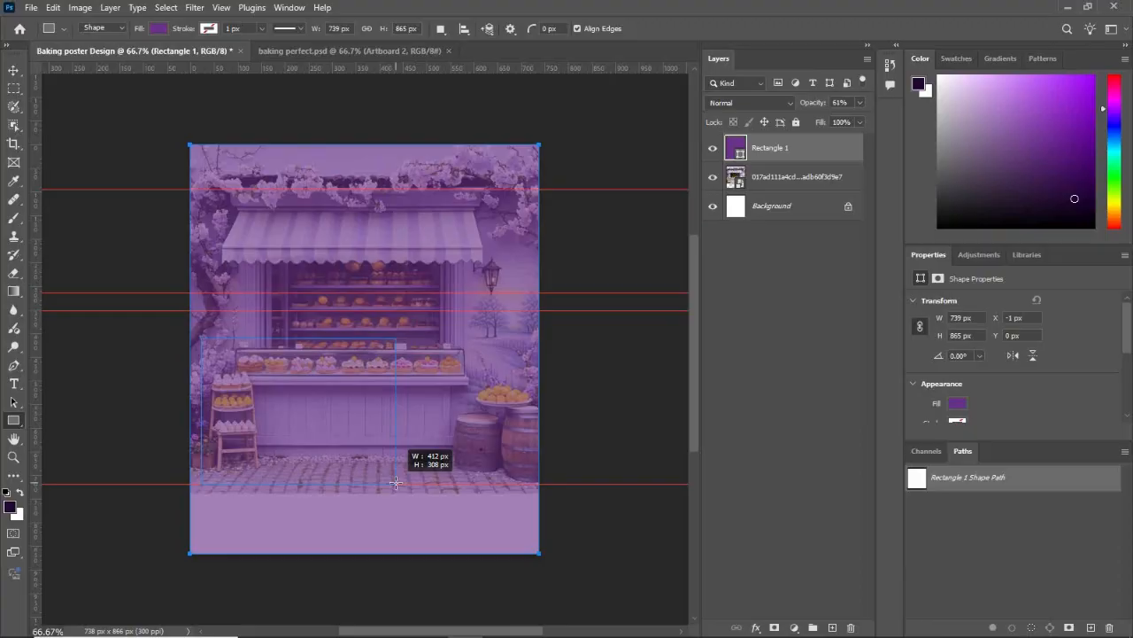
left_click_drag(395, 483, 399, 482)
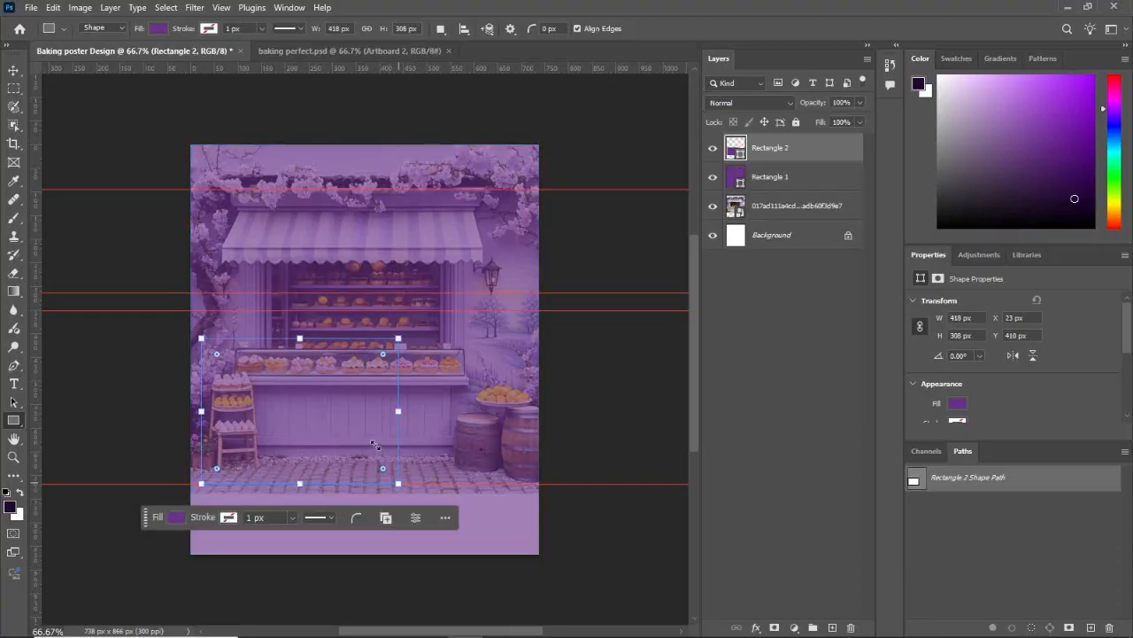
left_click(177, 518)
left_click(158, 444)
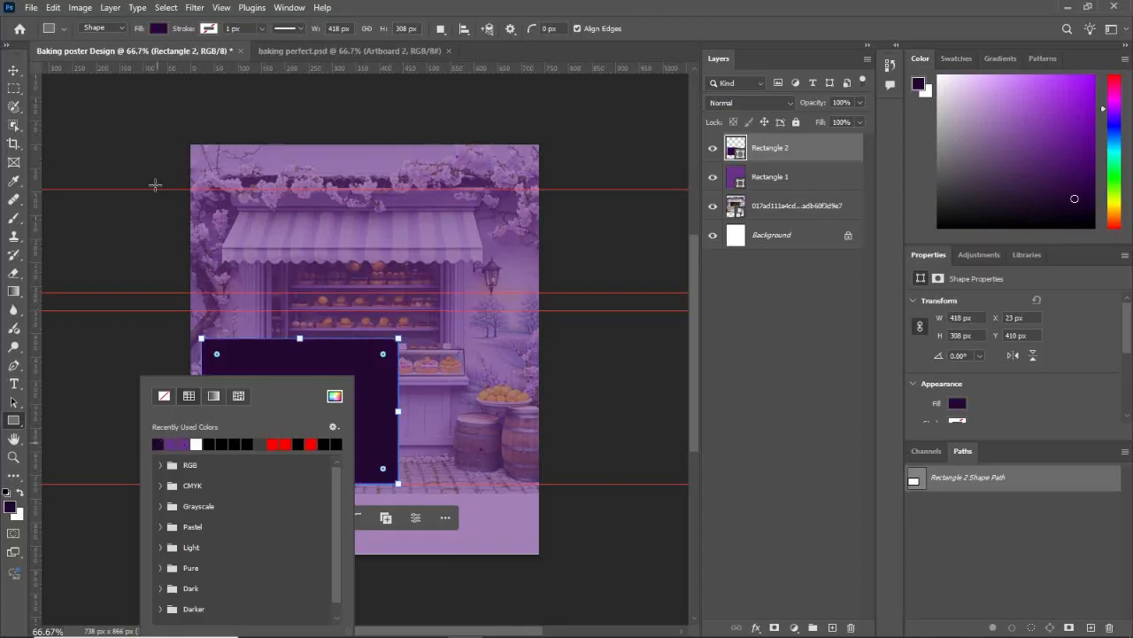
Step: Round only the top-left and bottom-right corners of the dark purple rectangle, leaving the other two square, and deselect it
left_click(13, 70)
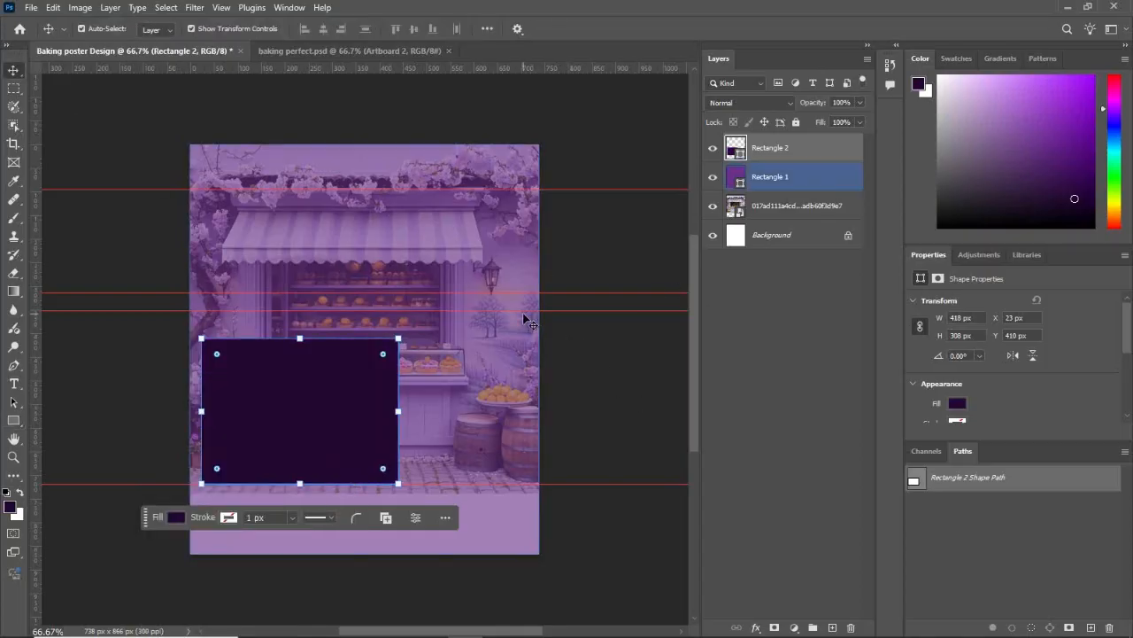
scroll(990, 413, "down", 2)
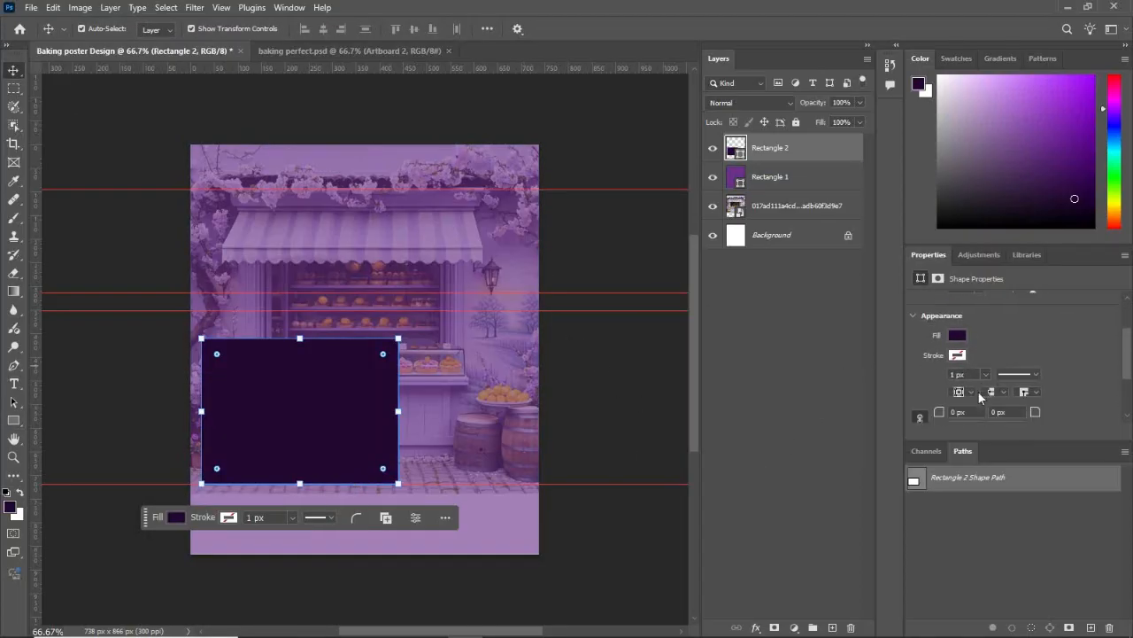
scroll(977, 391, "down", 1)
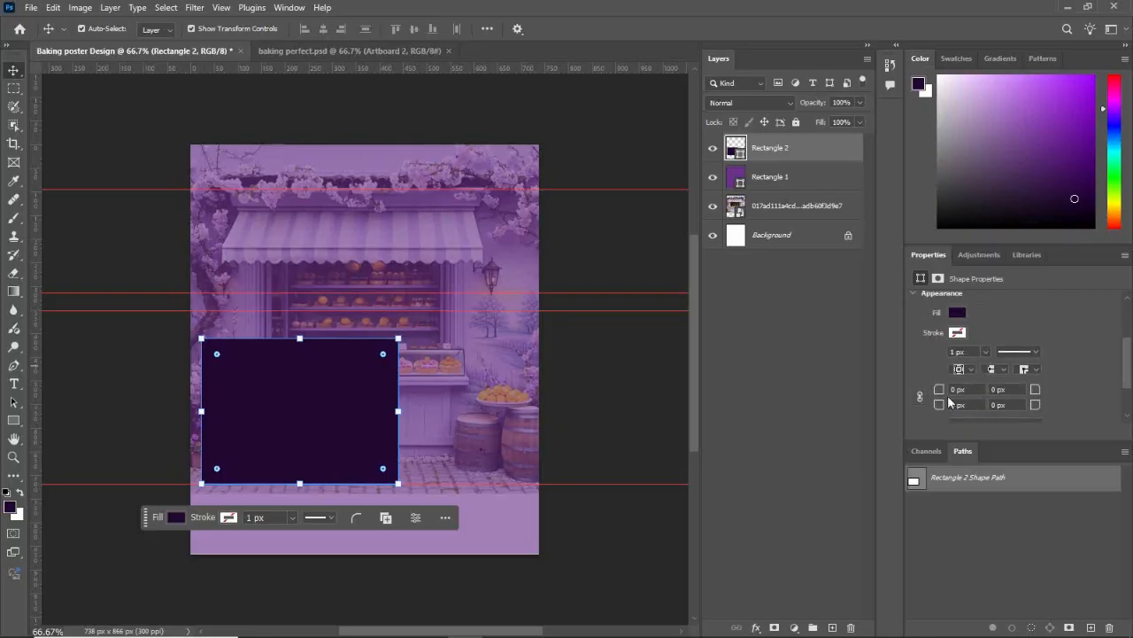
left_click_drag(937, 395, 932, 376)
left_click_drag(1035, 405, 1047, 407)
left_click(937, 390)
left_click(588, 383)
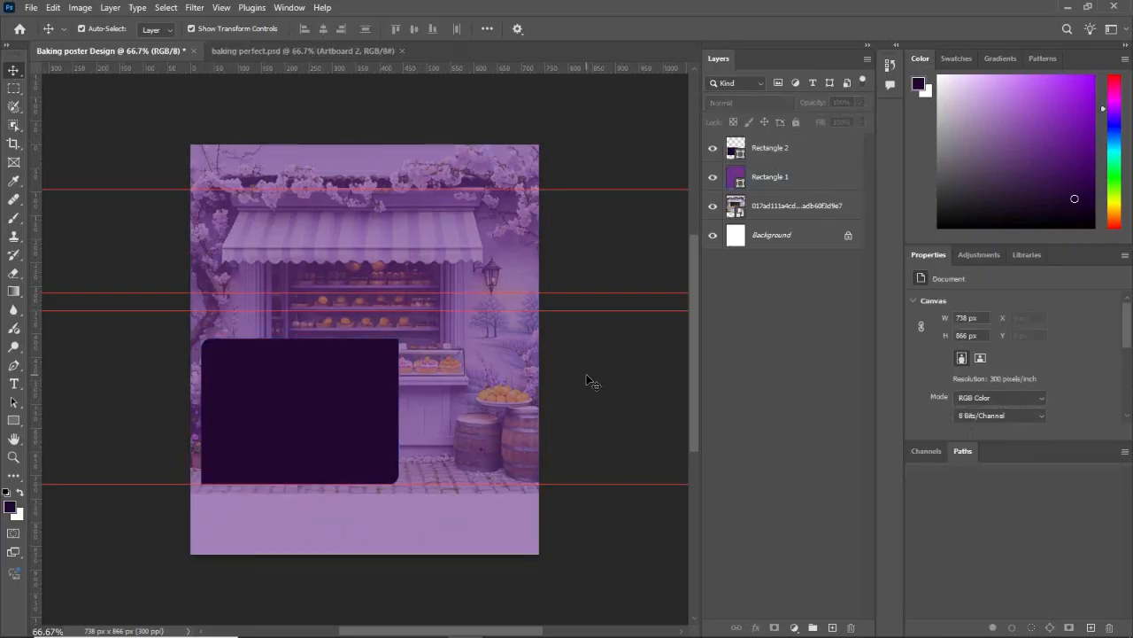
left_click(435, 394)
left_click(334, 348)
left_click(172, 286)
Step: Draw a rectangle of about 83 × 75 px near the dark panel's left edge and give it a white stroke of about 4.68 px
left_click(15, 420)
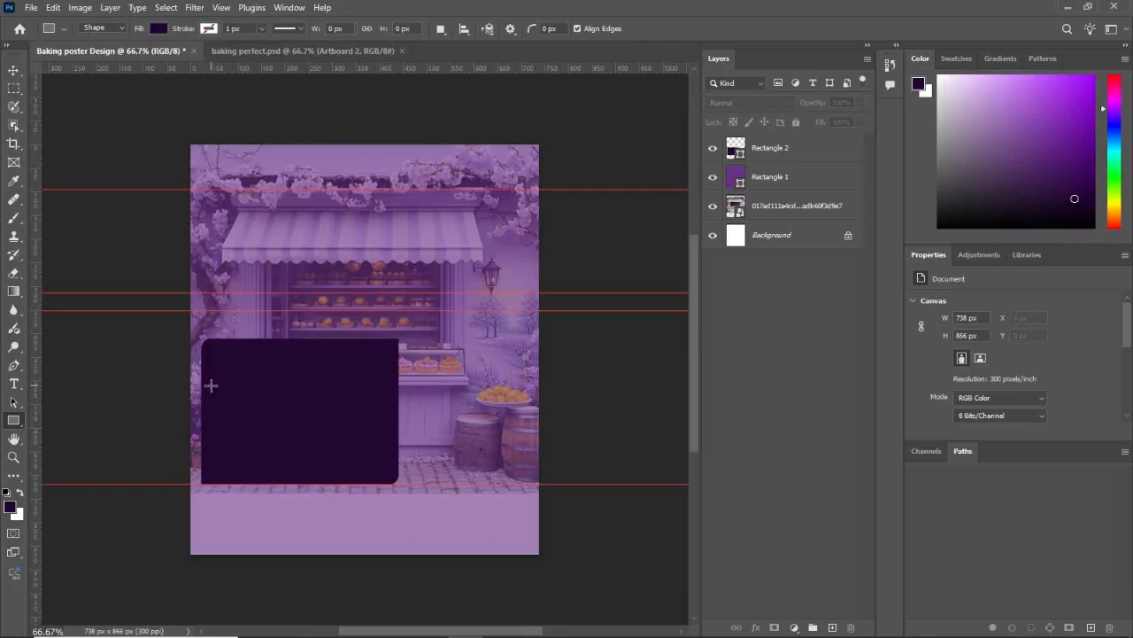
left_click_drag(211, 384, 215, 387)
left_click_drag(236, 416, 248, 419)
left_click_drag(249, 419, 250, 420)
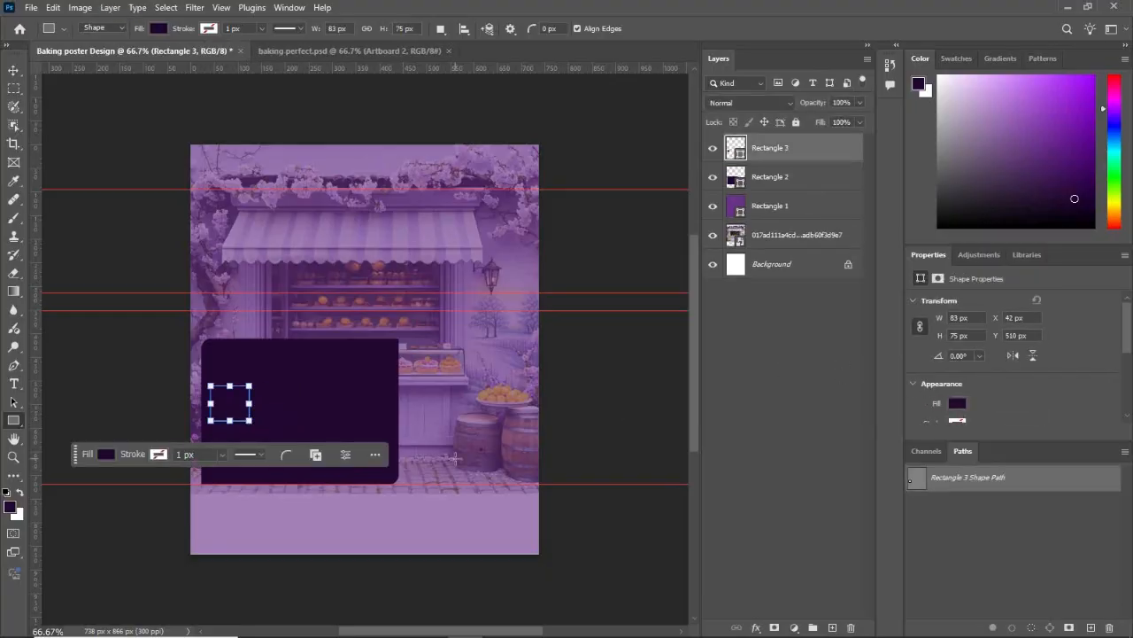
left_click(221, 454)
left_click_drag(223, 473, 228, 473)
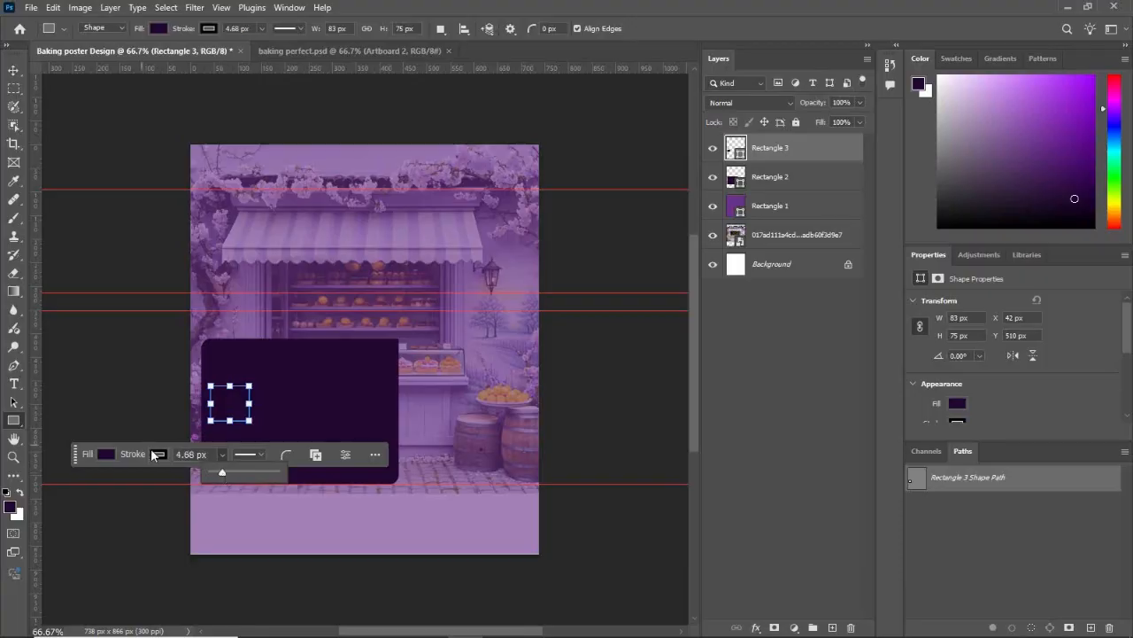
left_click(158, 454)
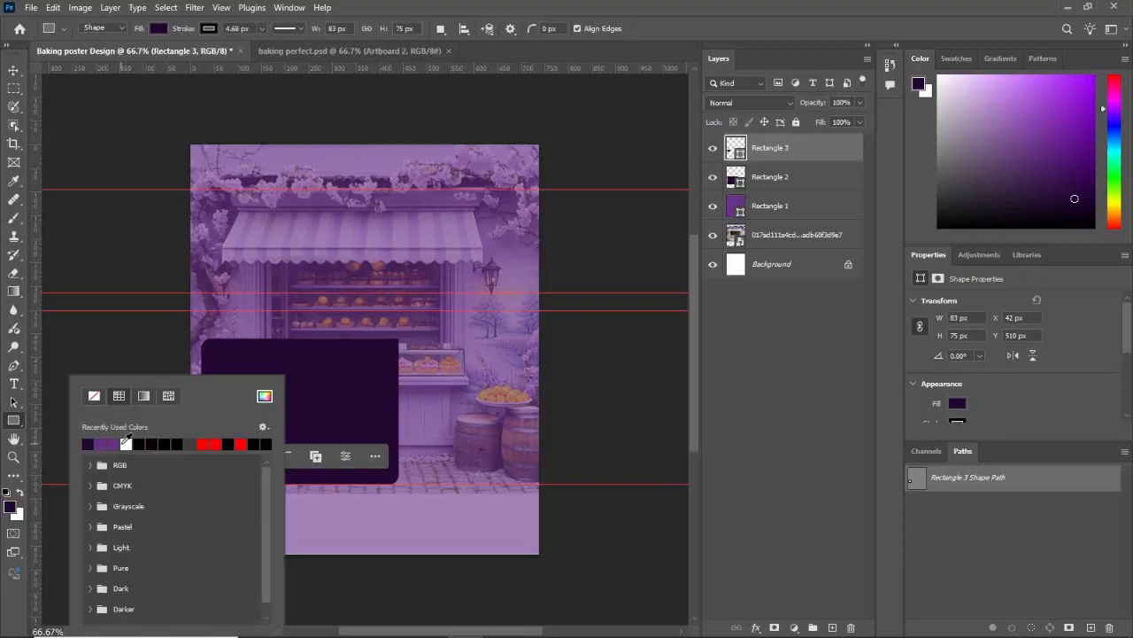
left_click(13, 70)
Step: Round all four corners of the small white-outlined rectangle equally and deselect it
scroll(912, 363, "down", 3)
scroll(912, 363, "down", 1)
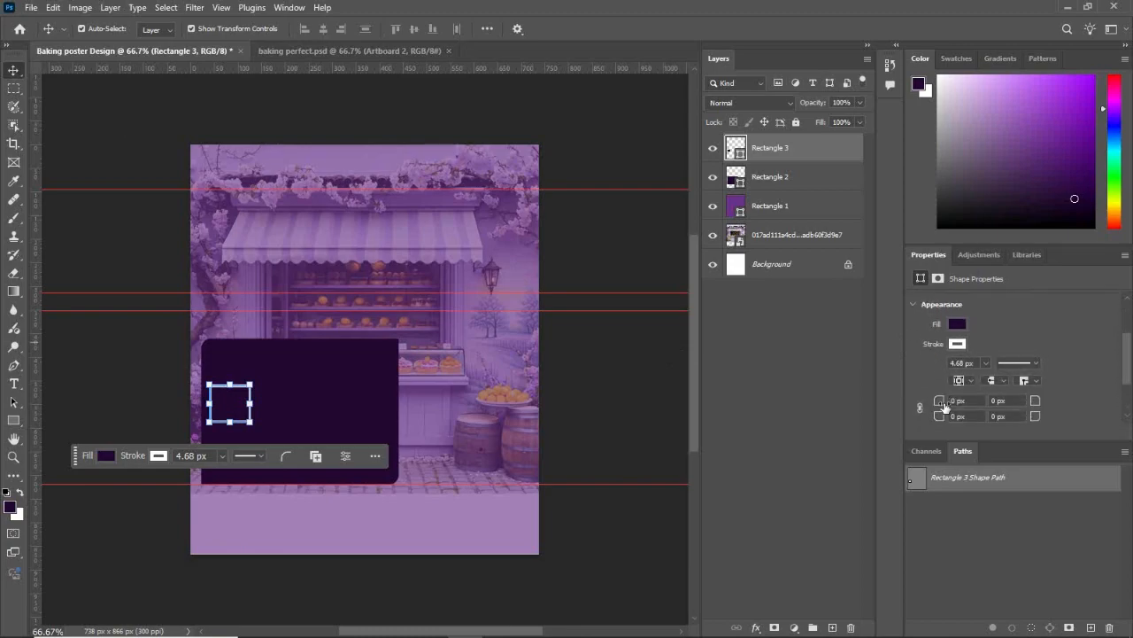
mouse_move(945, 391)
left_mouse_down()
mouse_move(910, 396)
mouse_move(950, 396)
left_mouse_up()
left_click(920, 397)
left_click(599, 376)
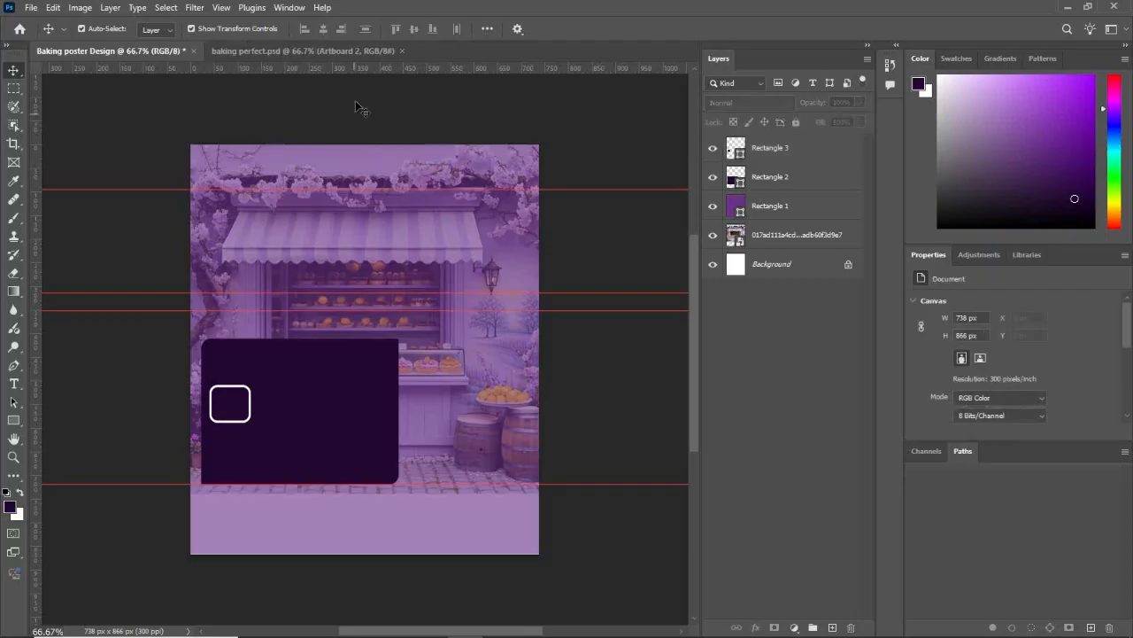
Step: Thin the small rounded rectangle's white stroke to about 0.59 px and deselect it
left_click(316, 218)
left_click(251, 412)
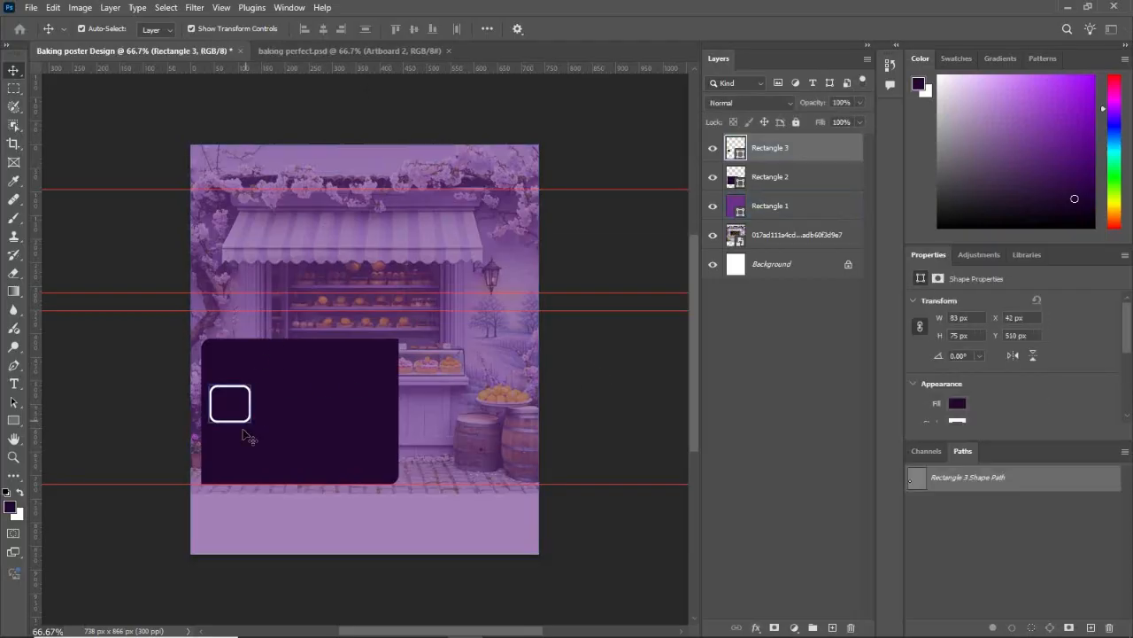
left_click_drag(211, 472, 217, 474)
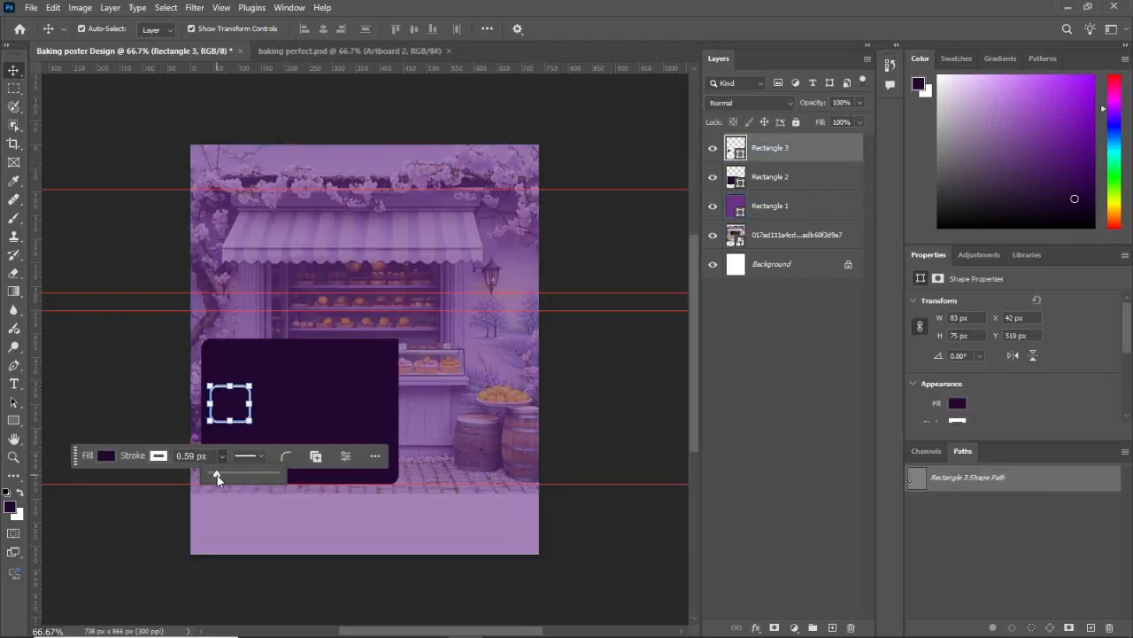
left_click(563, 390)
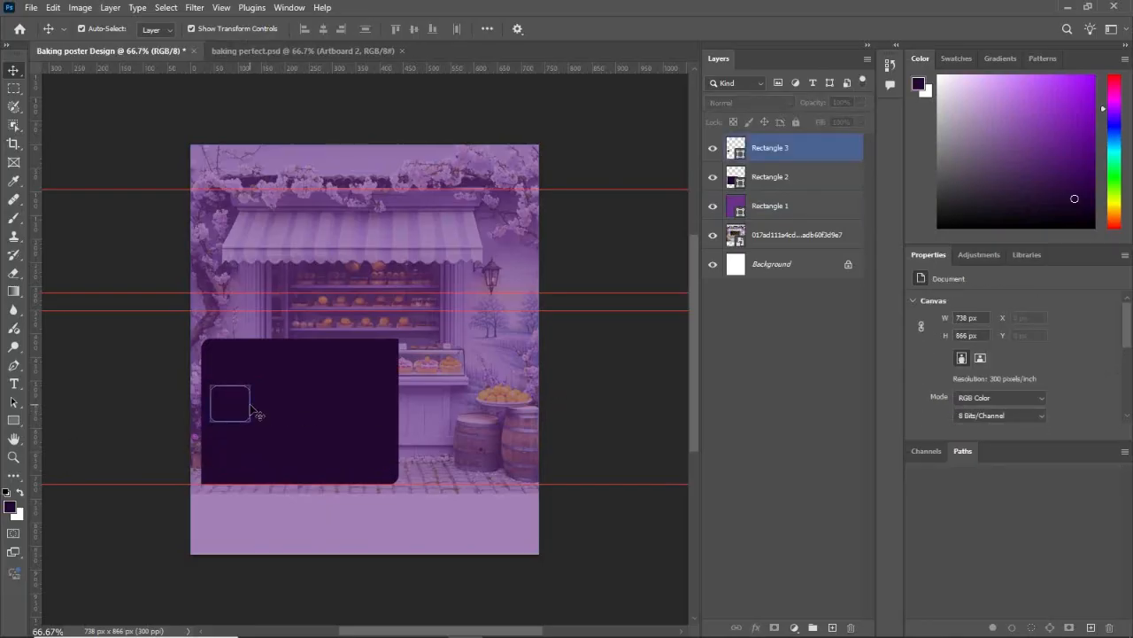
Step: Duplicate the outlined rounded rectangle three times to the right, forming an evenly spaced row of four boxes across the dark panel
left_click_drag(256, 414, 382, 416)
left_click(643, 347)
left_click(610, 398)
left_click(608, 383)
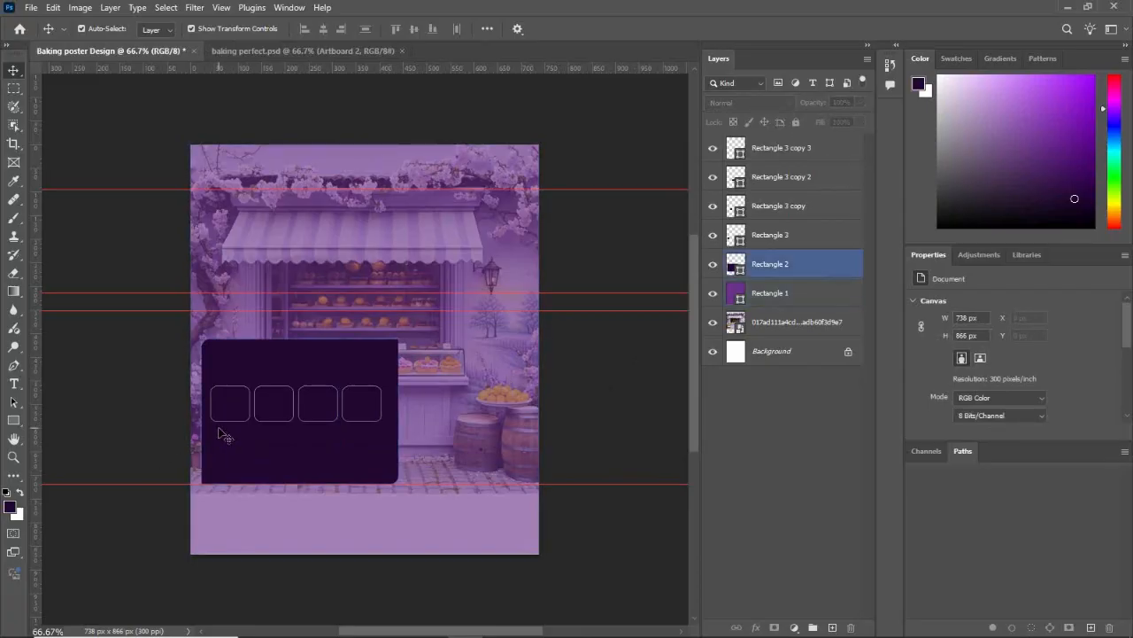
Step: Duplicate the first outlined box straight below itself to start a second row, and align it with the box above
left_click(247, 420)
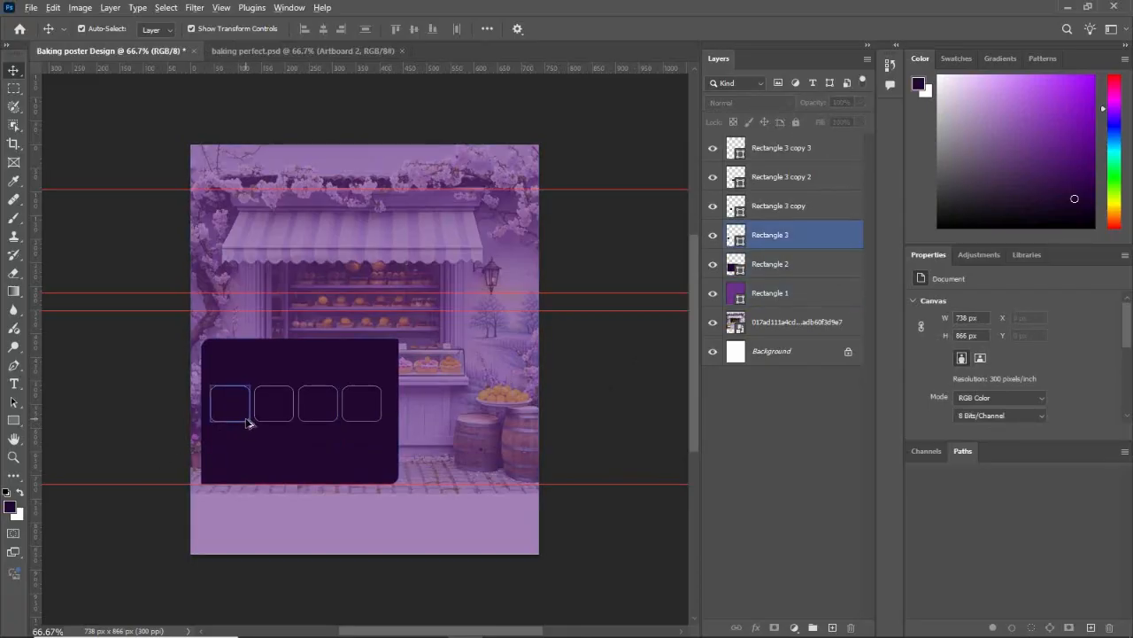
left_click_drag(247, 423, 246, 467)
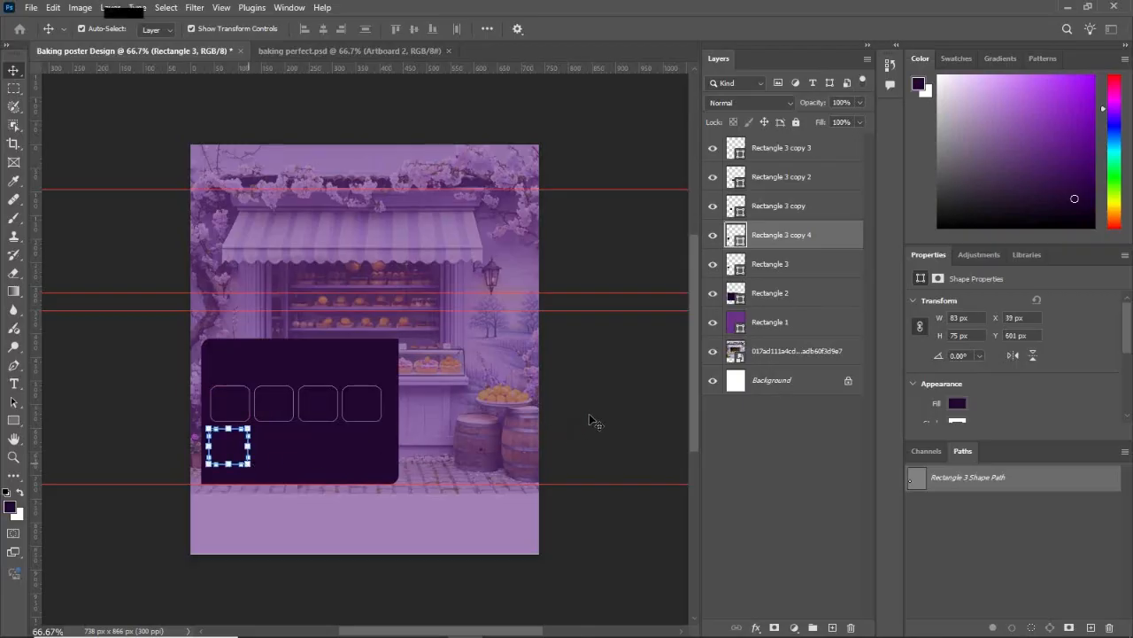
left_click(589, 414)
left_click(251, 460)
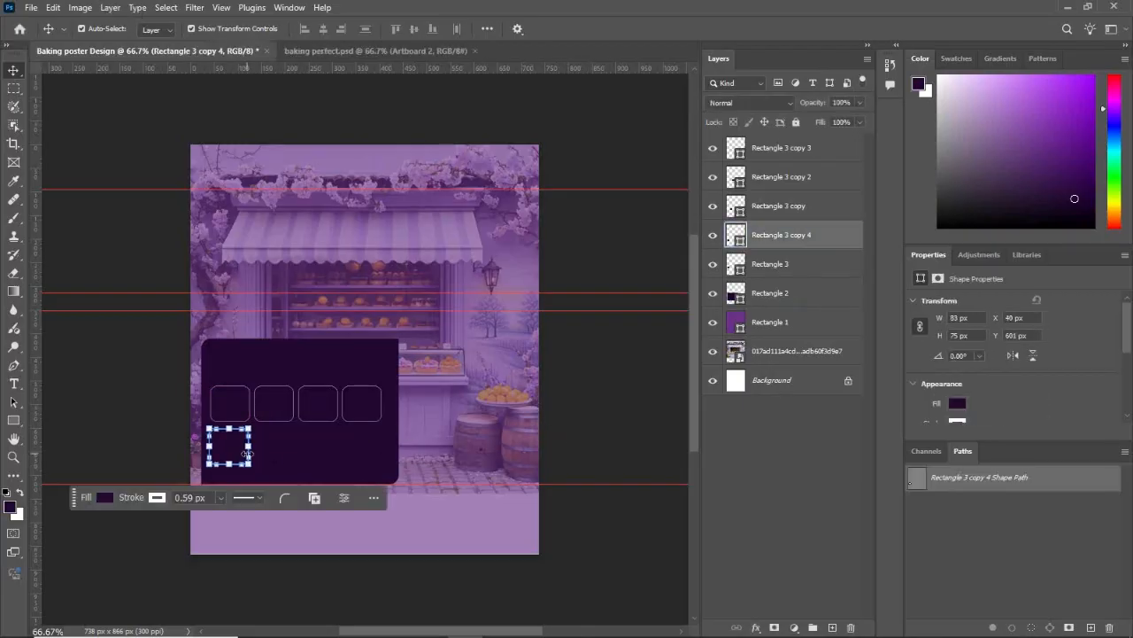
left_click(596, 380)
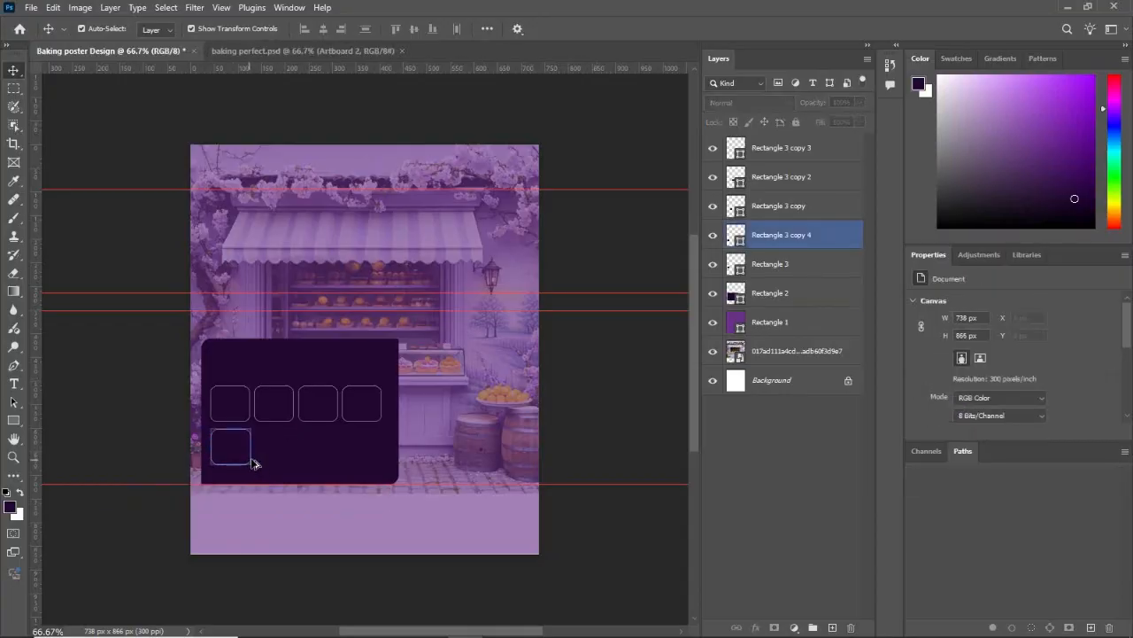
Step: Duplicate the second row's first box three times to the right, completing a grid of two rows of four boxes
left_click_drag(253, 463, 382, 453)
left_click(614, 382)
left_click(293, 484)
left_click(295, 462)
left_click(597, 417)
left_click(627, 382)
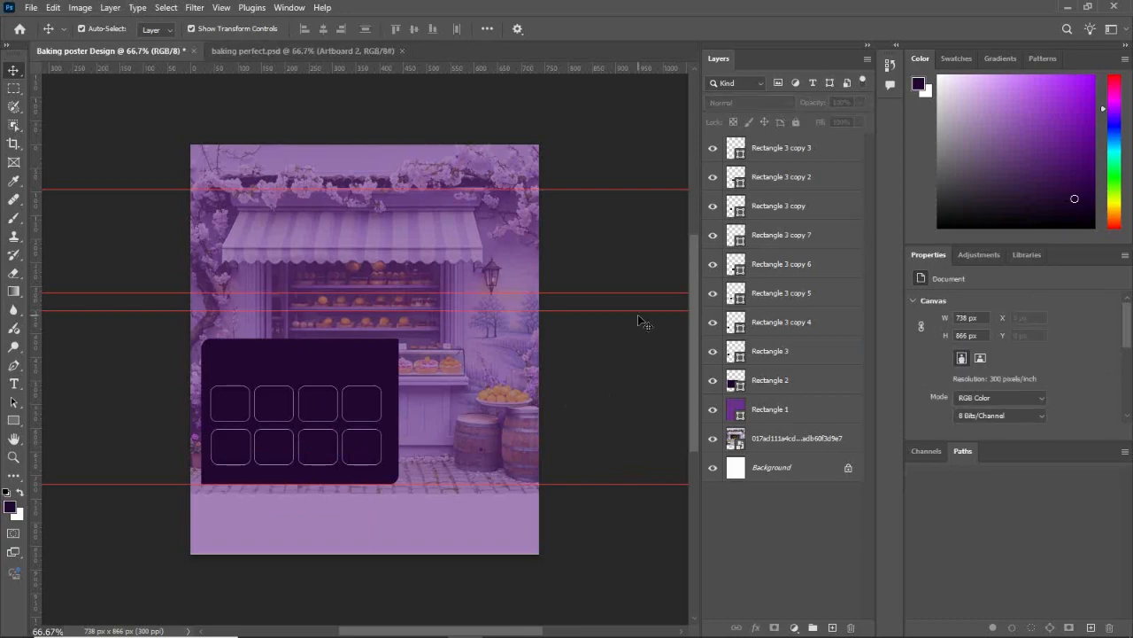
left_click(515, 235)
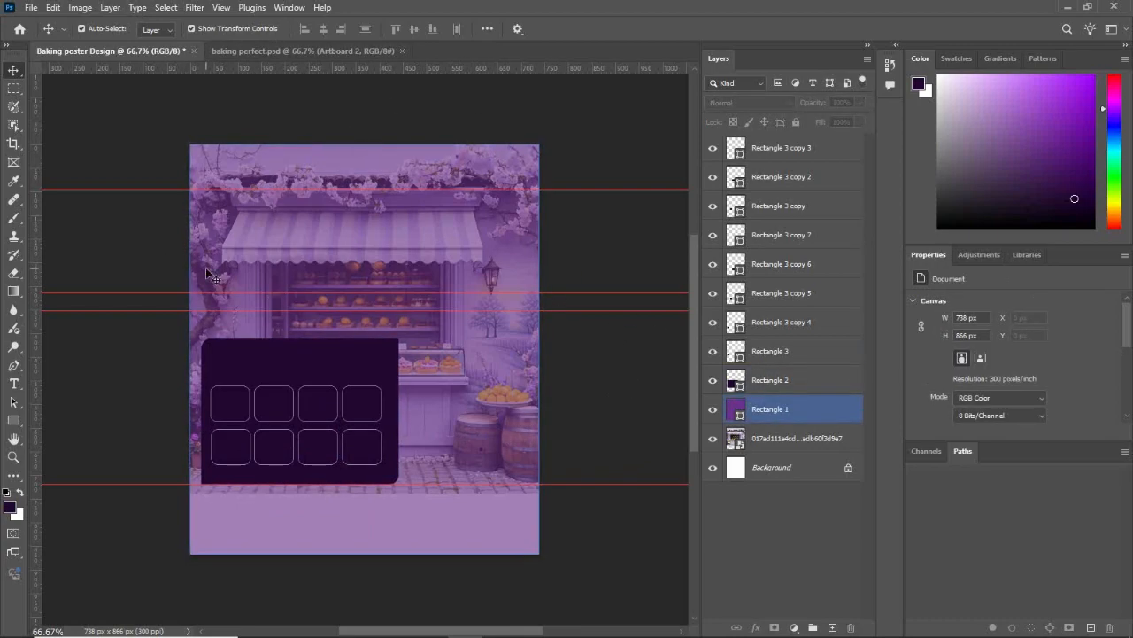
left_click(145, 213)
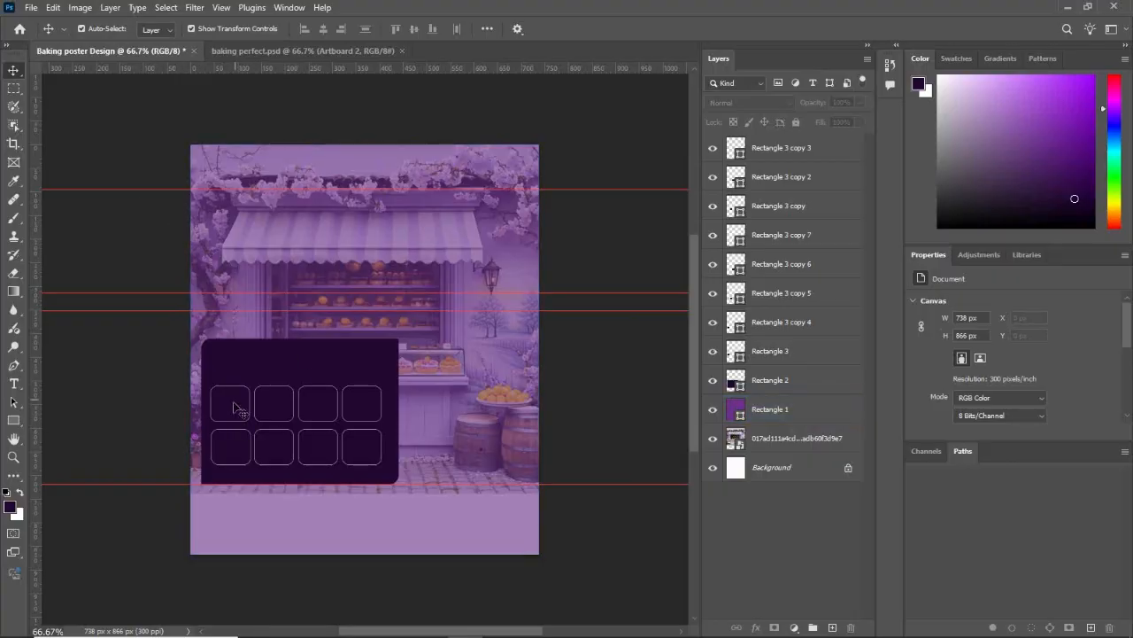
left_click(274, 229)
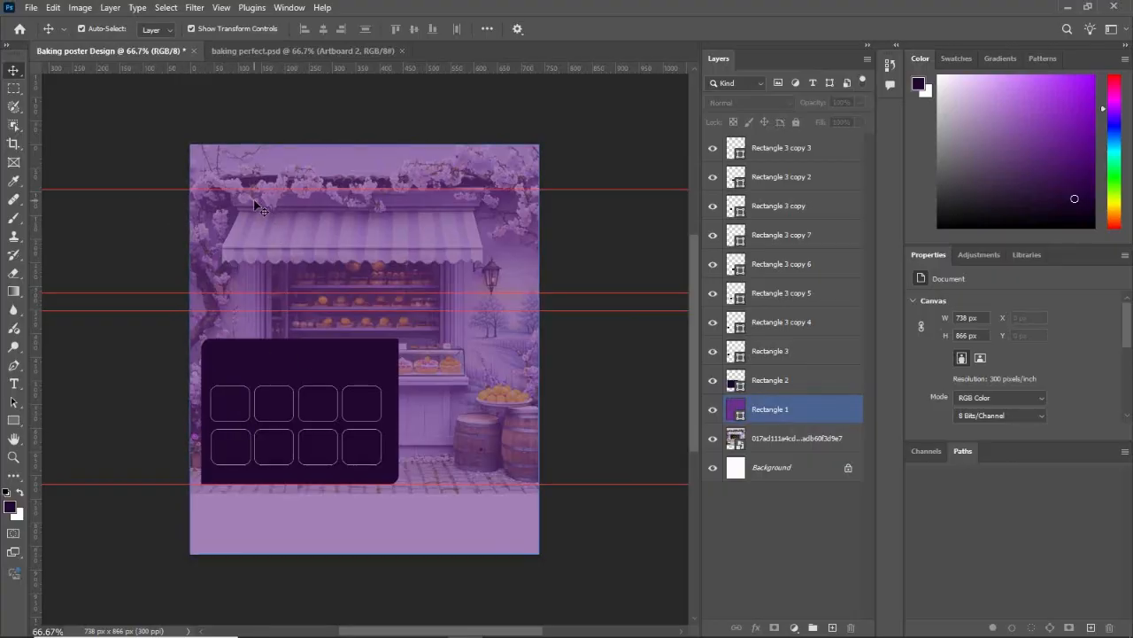
left_click(248, 346)
left_click(175, 304)
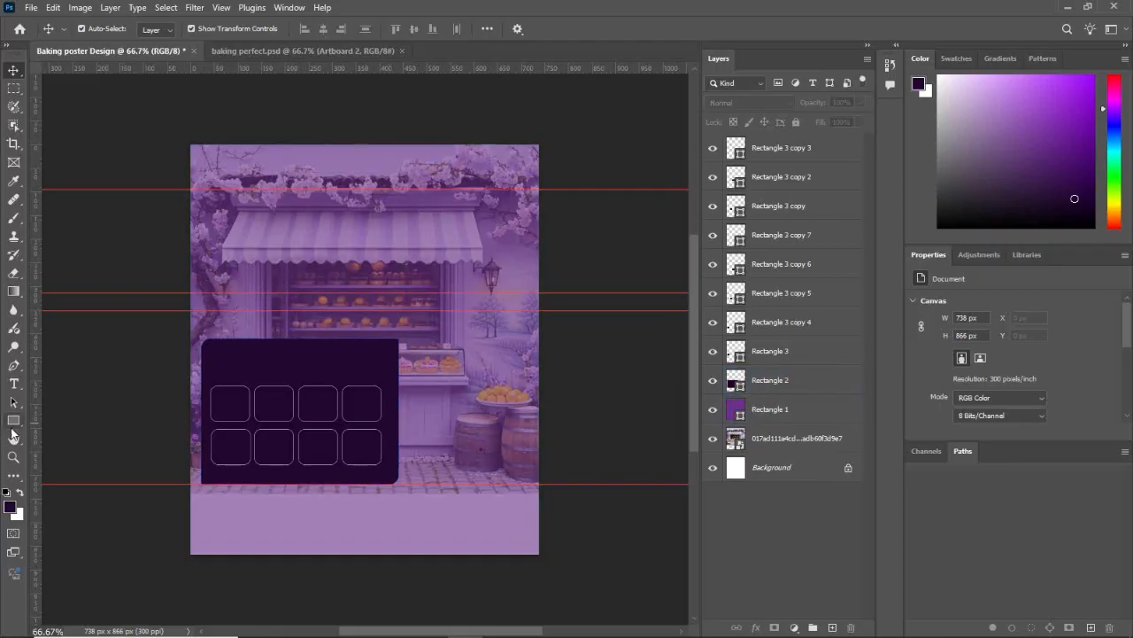
Step: Draw a rectangle of about 177 × 62 px over the dark panel's top-left corner and fill it yellow (#fdc811)
left_click(14, 420)
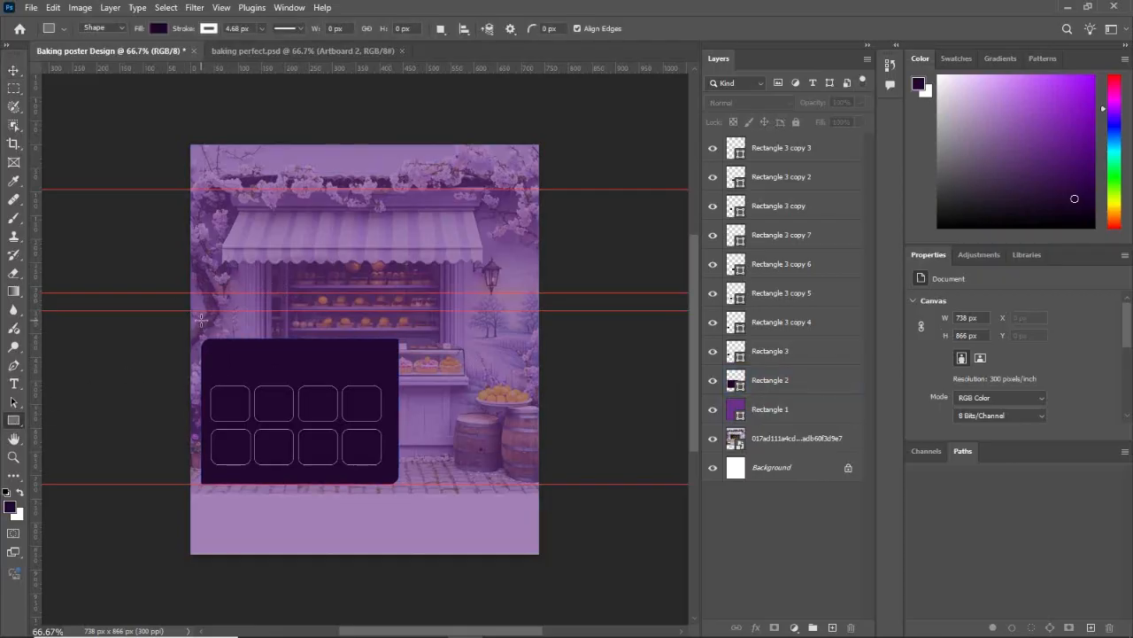
left_click_drag(201, 321, 284, 348)
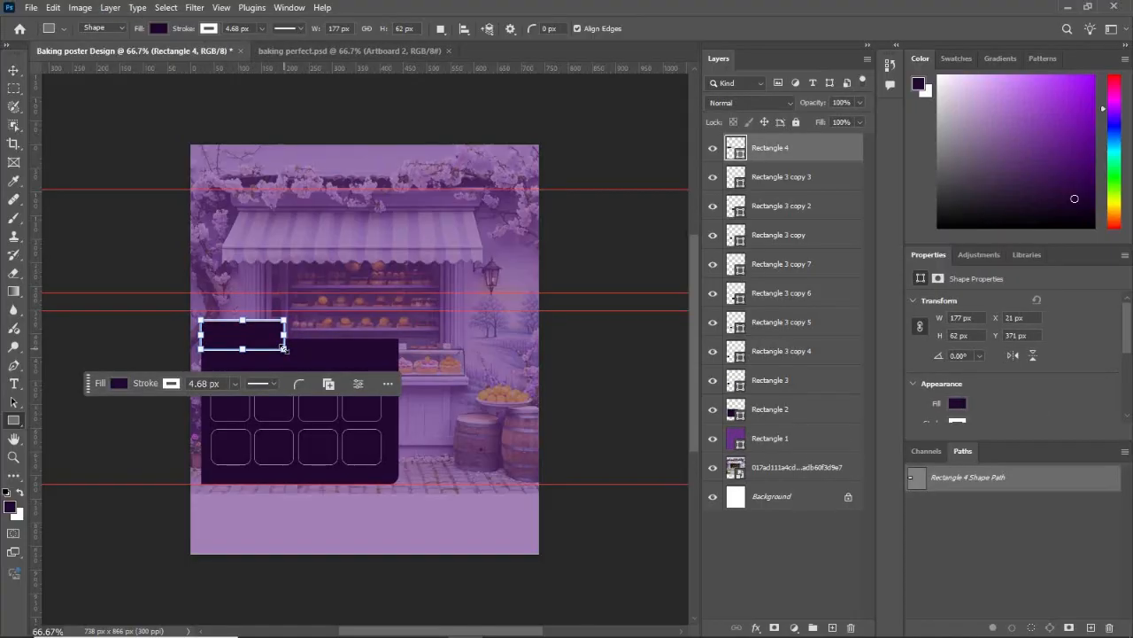
left_click(113, 383)
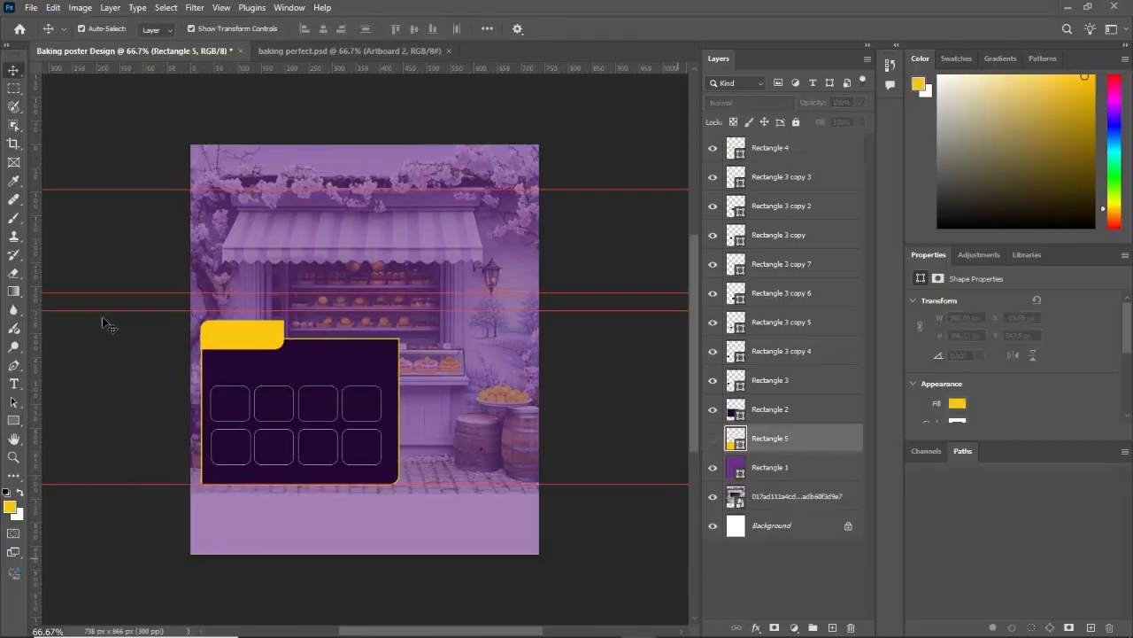
Step: Draw a yellow rectangle of about 738 × 220 px between the two upper guides and move it down behind the dark panel
left_click(14, 423)
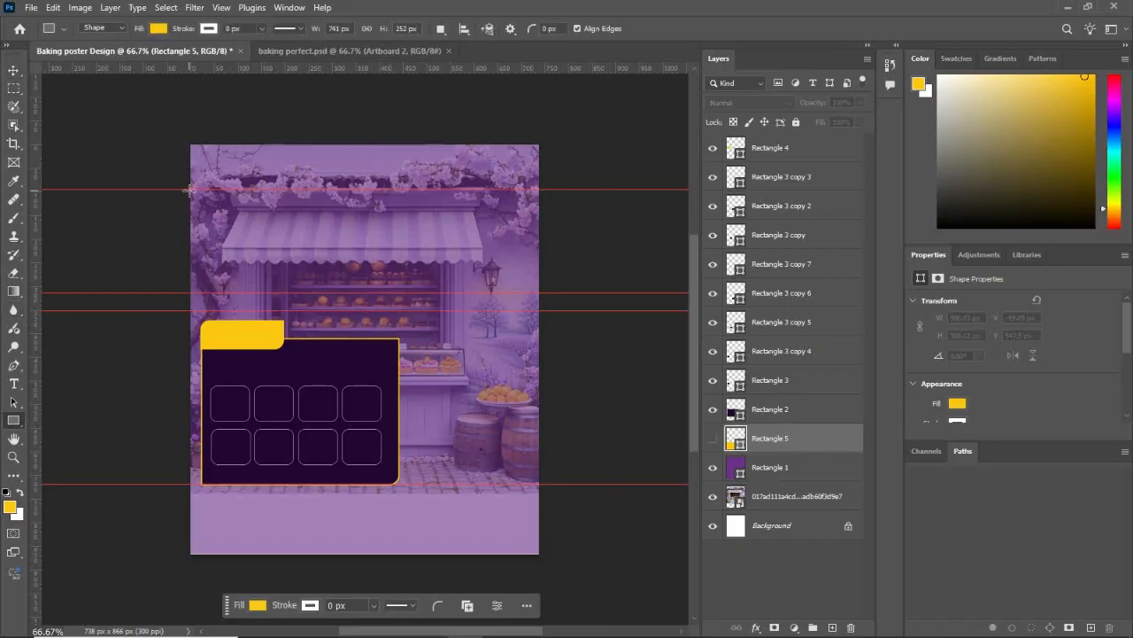
left_click_drag(193, 189, 538, 292)
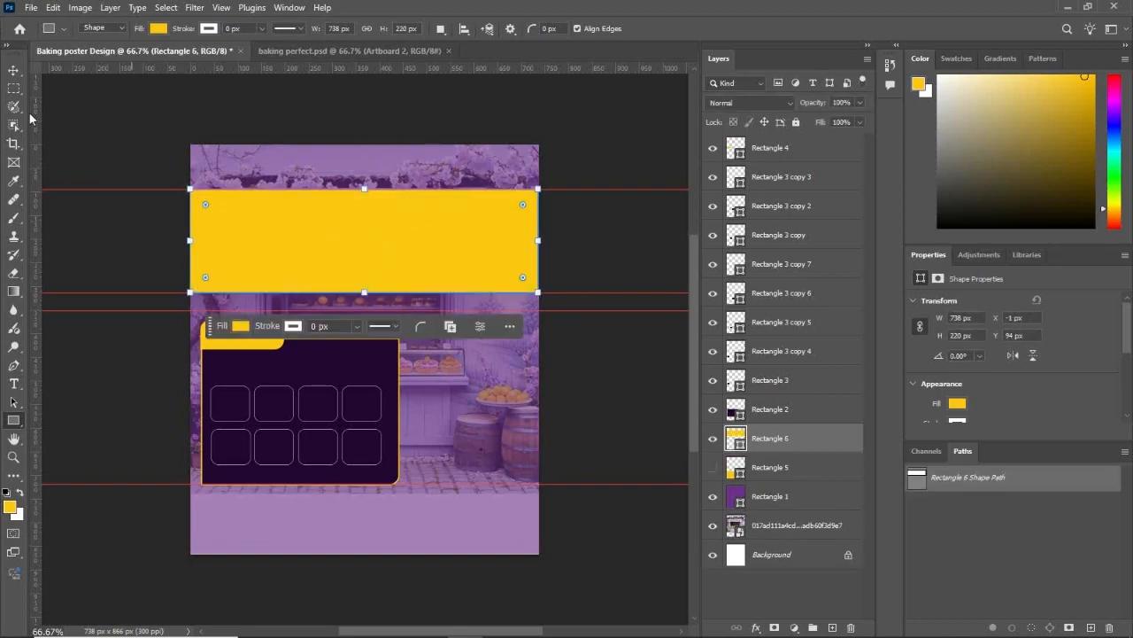
left_click(14, 69)
left_click_drag(340, 210, 355, 479)
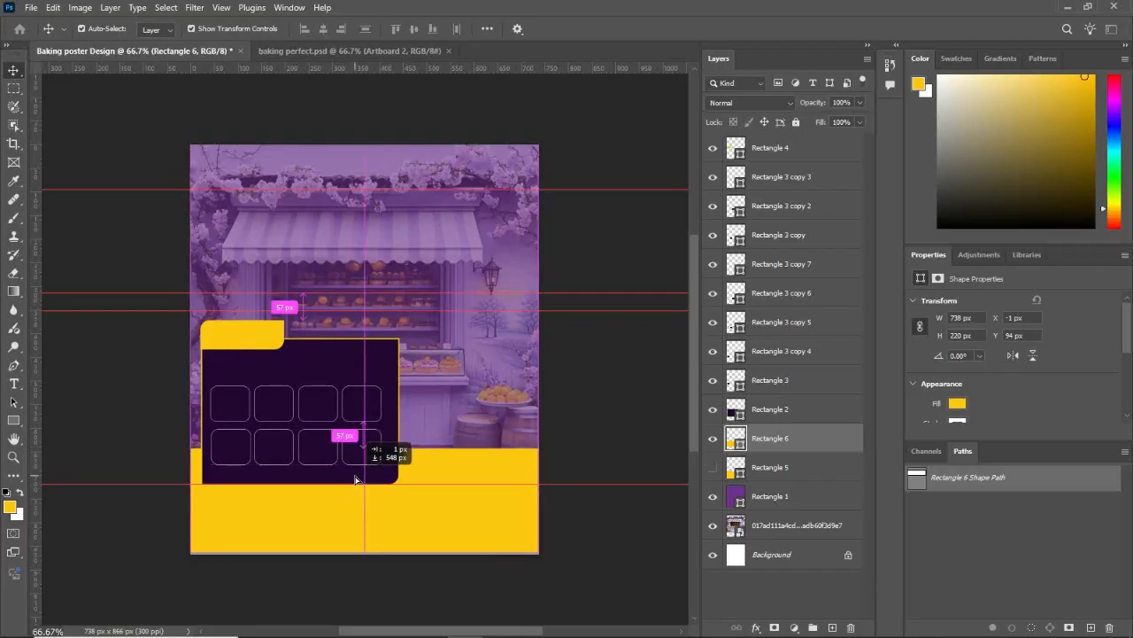
left_click_drag(355, 479, 334, 407)
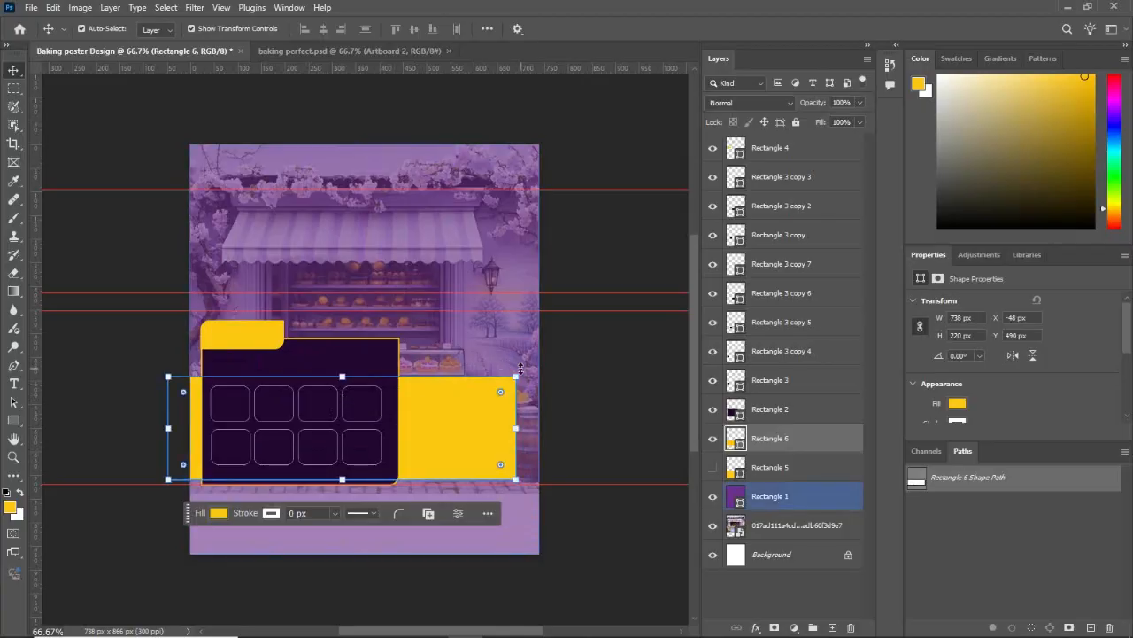
Step: Rotate the large yellow rectangle 14°, scale it to about 158.55% and place it as a sloping band across the canvas's bottom
left_click_drag(527, 370, 633, 418)
left_click_drag(485, 430, 454, 515)
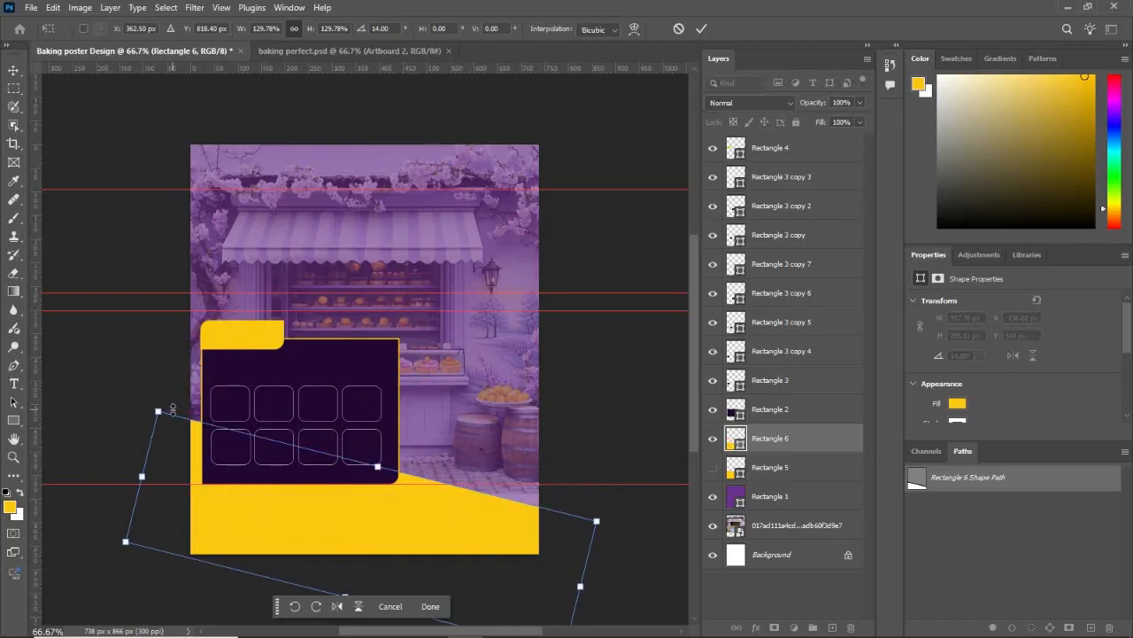
left_click_drag(158, 409, 66, 357)
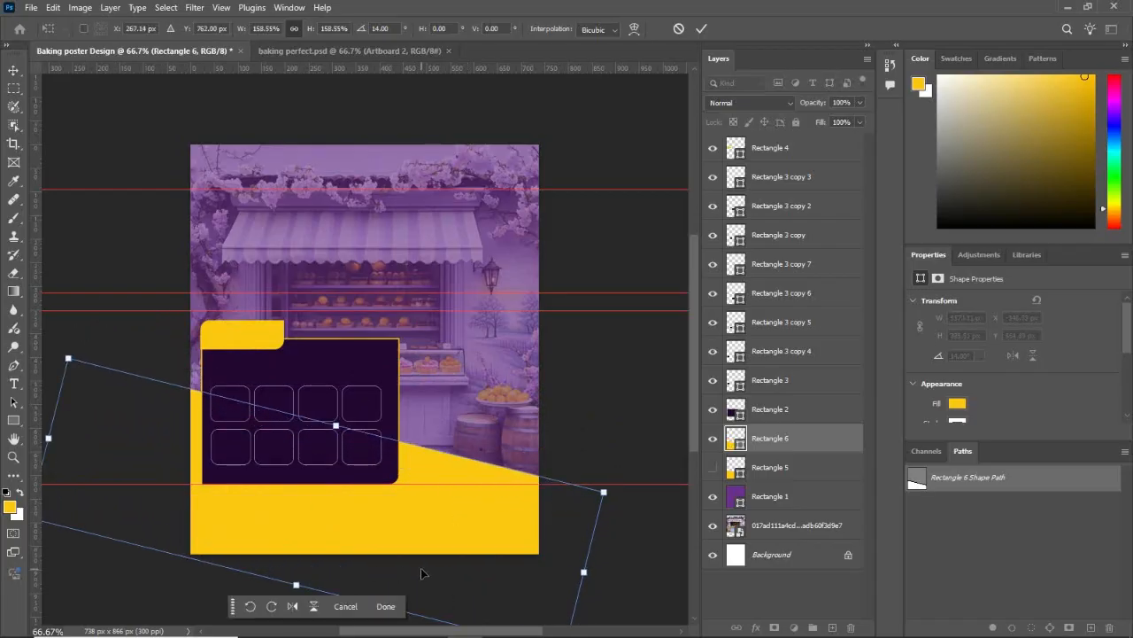
left_click_drag(441, 571, 485, 589)
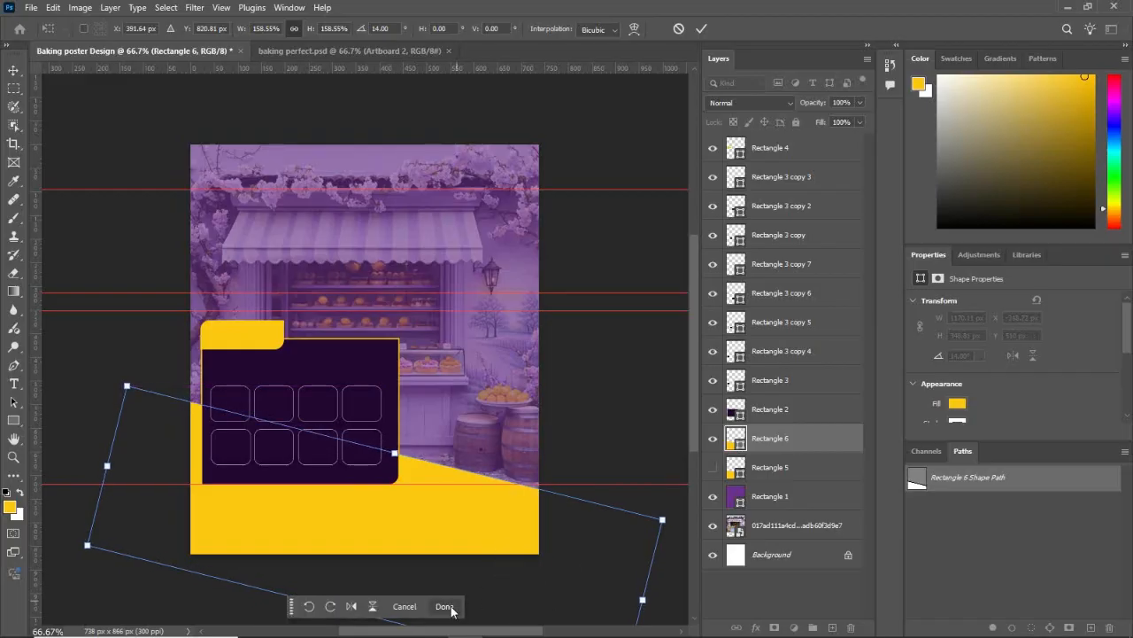
left_click(451, 608)
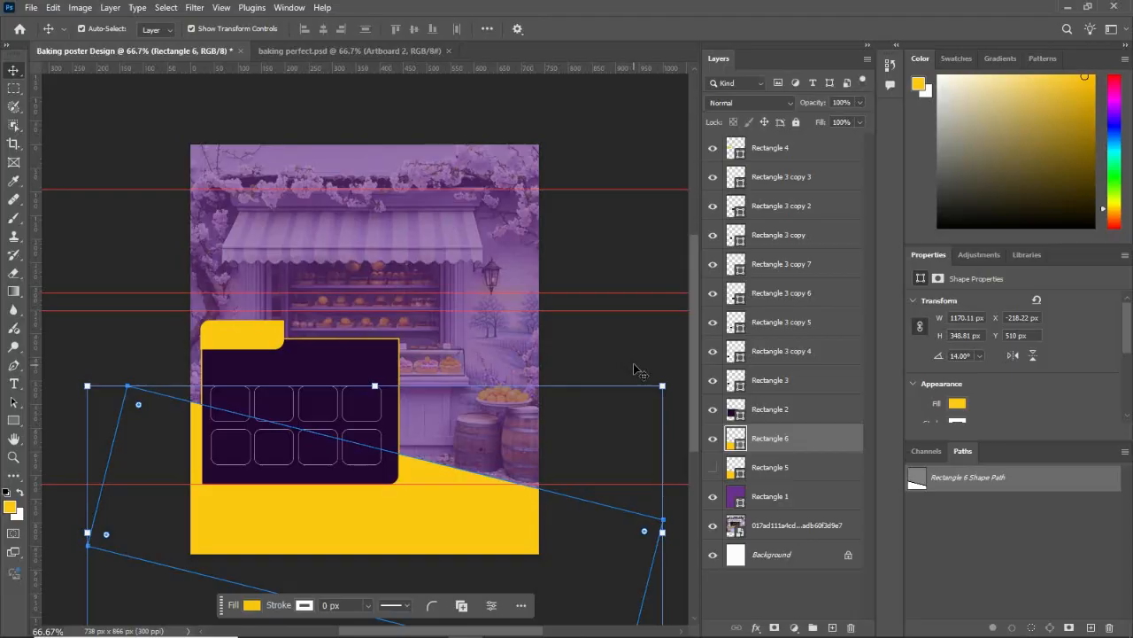
key("Return")
left_click(373, 260)
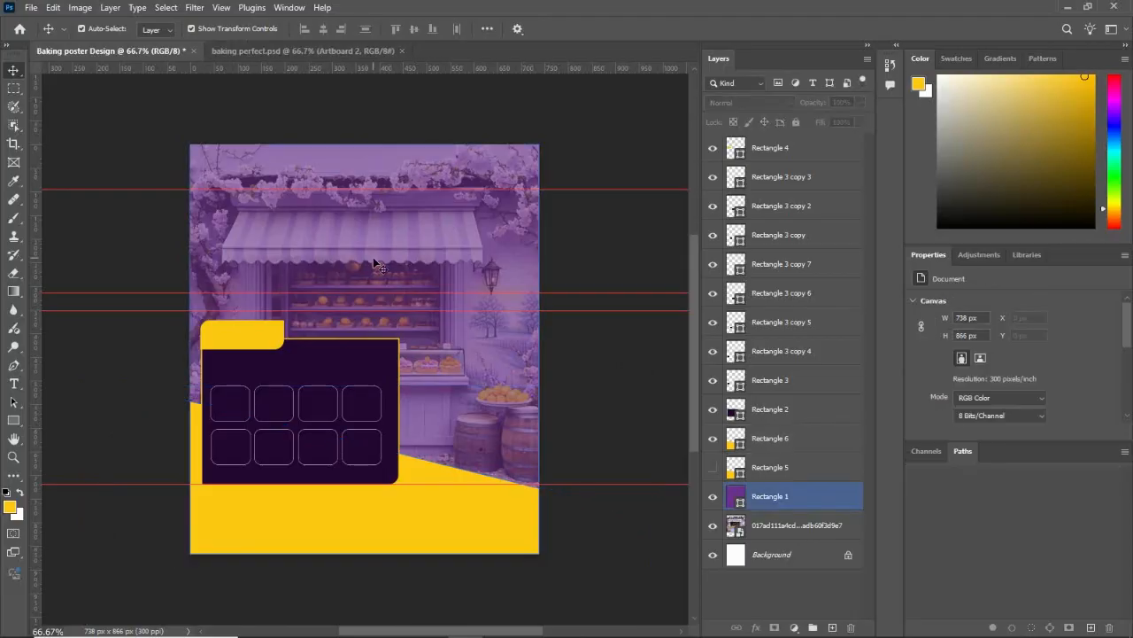
left_click(368, 453)
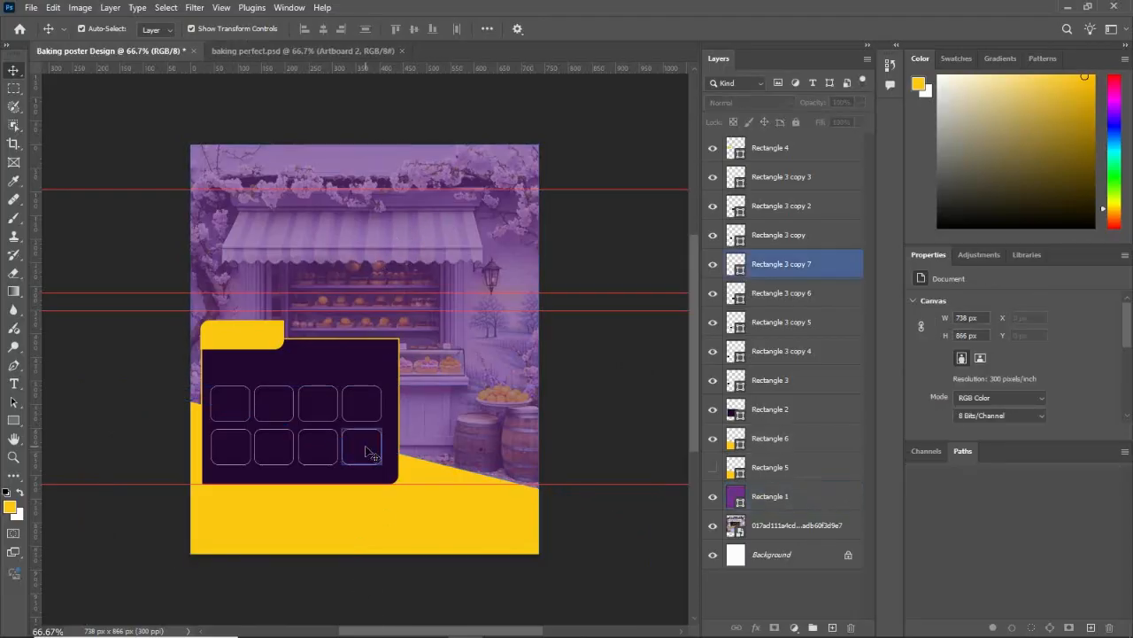
left_click(407, 303)
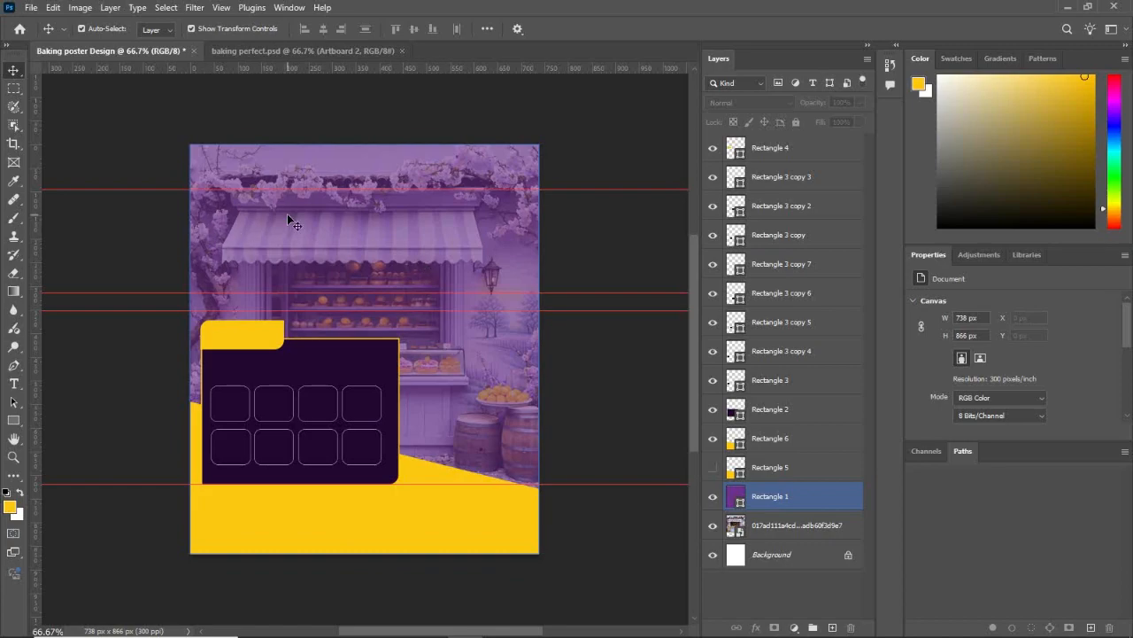
left_click(46, 397)
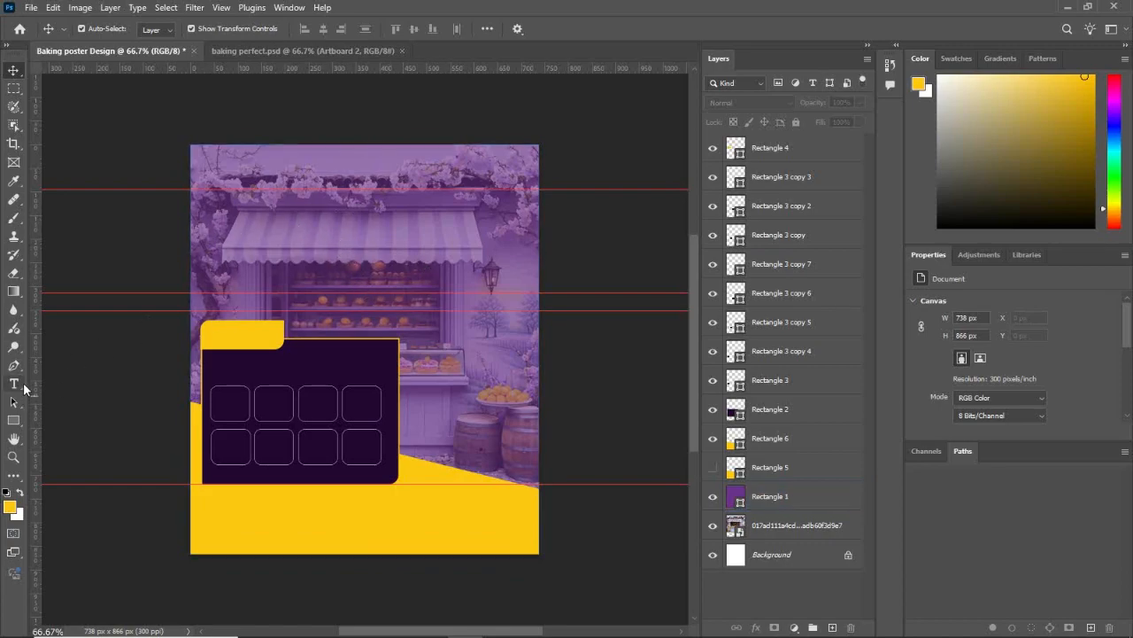
Step: Set the foreground colour to white and add the title "CRESTA REIGN" in Arial Black, 18 pt, over the poster's upper area
left_click(11, 508)
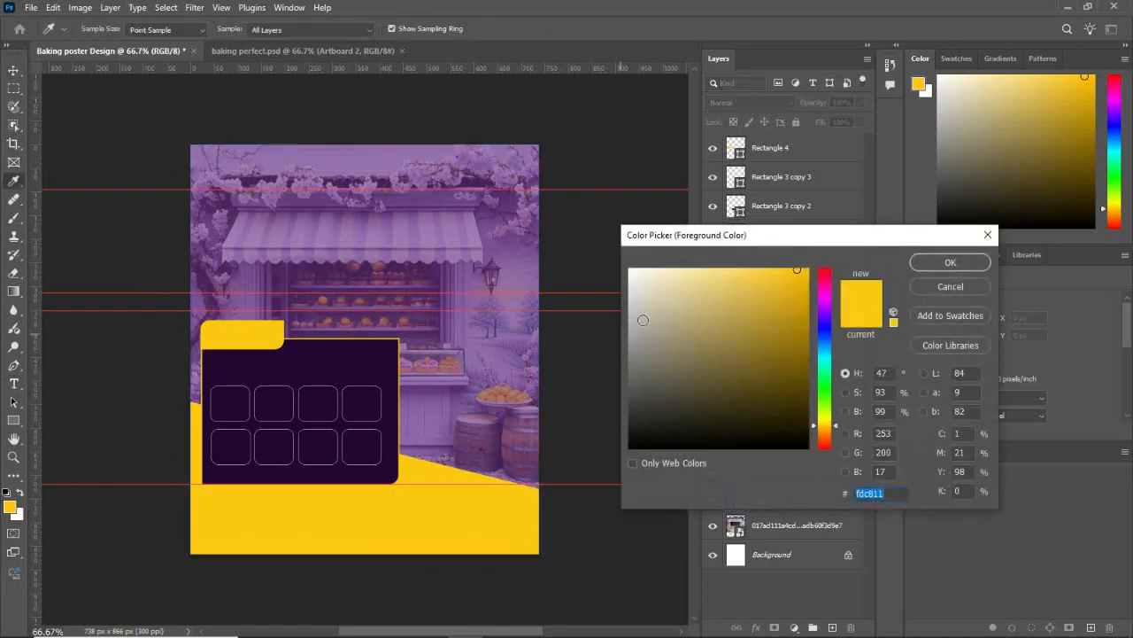
left_click_drag(643, 320, 625, 265)
key("Return")
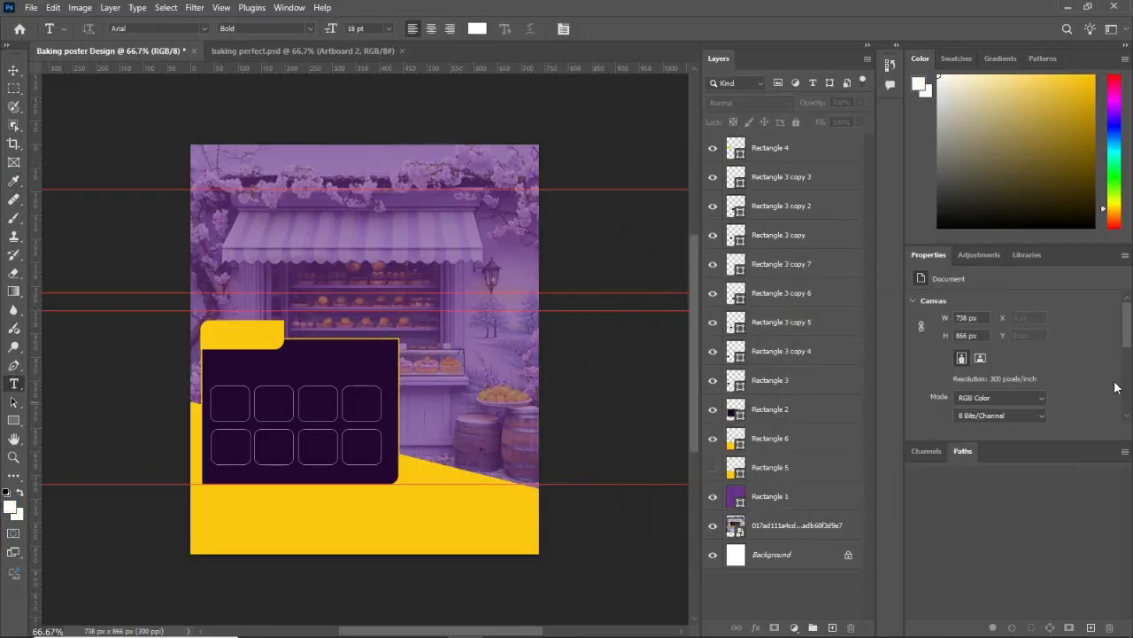
left_click(228, 208)
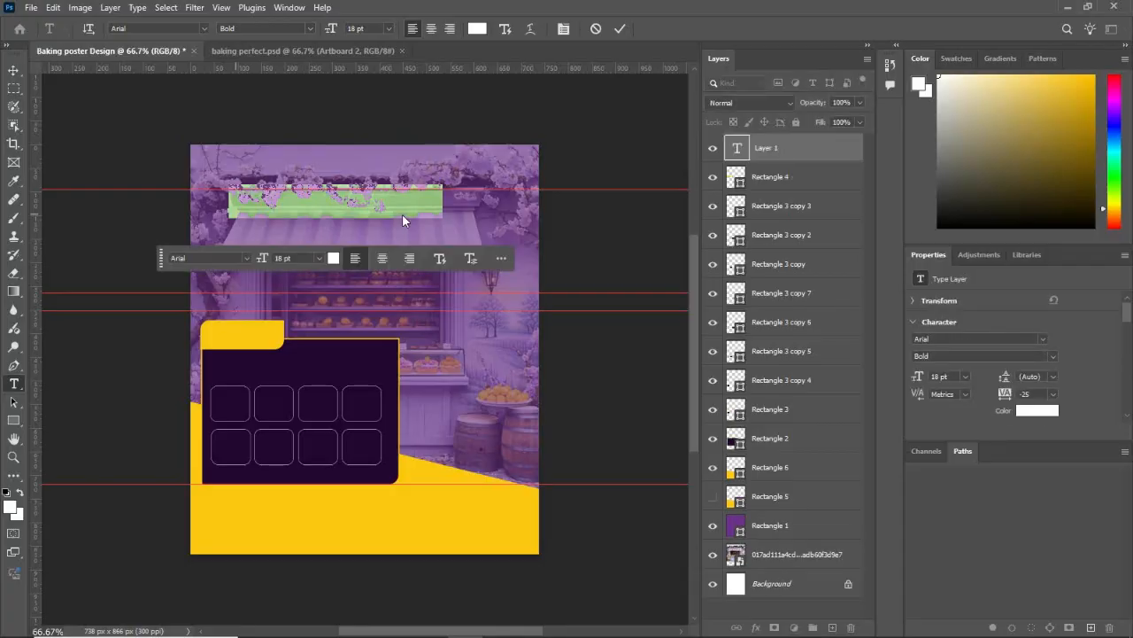
left_click(1055, 358)
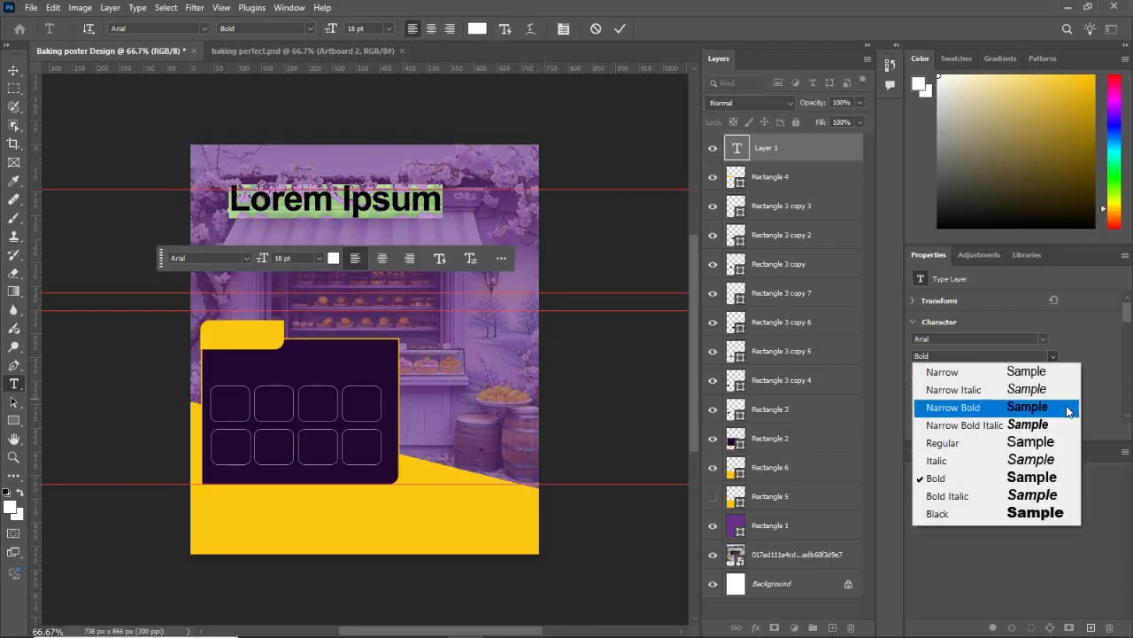
left_click(1039, 513)
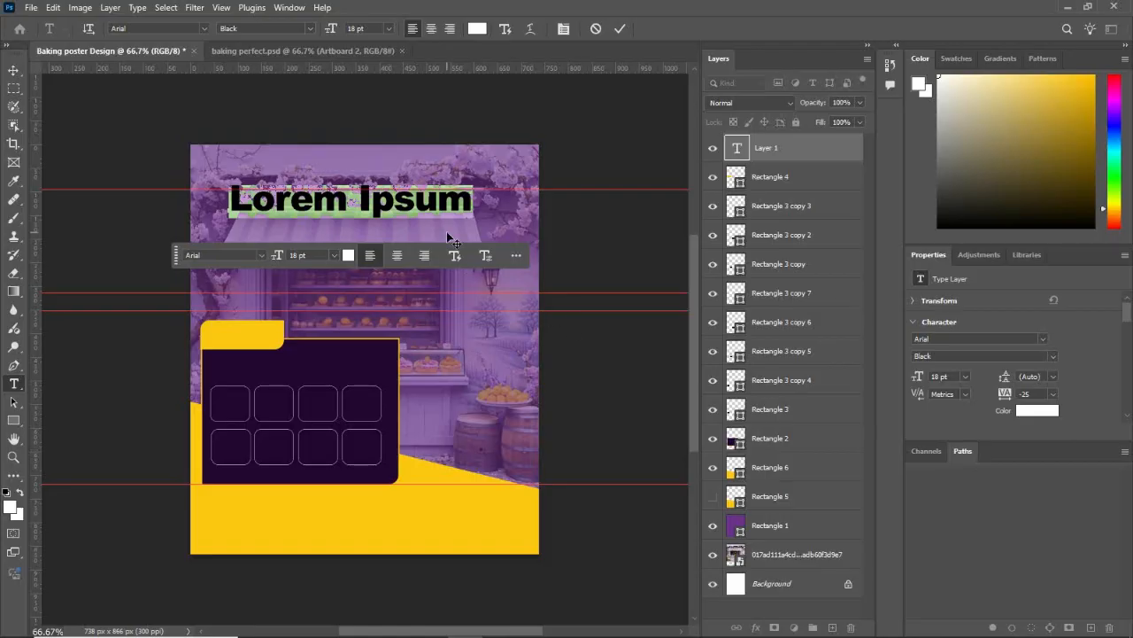
type("CRESTA")
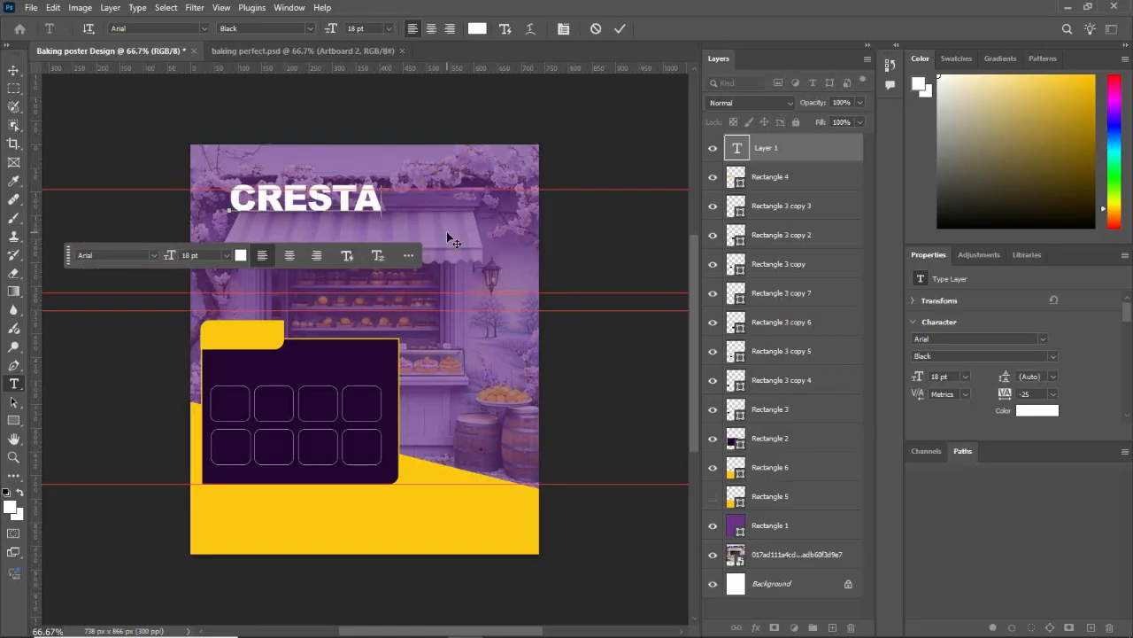
type(" REIGN")
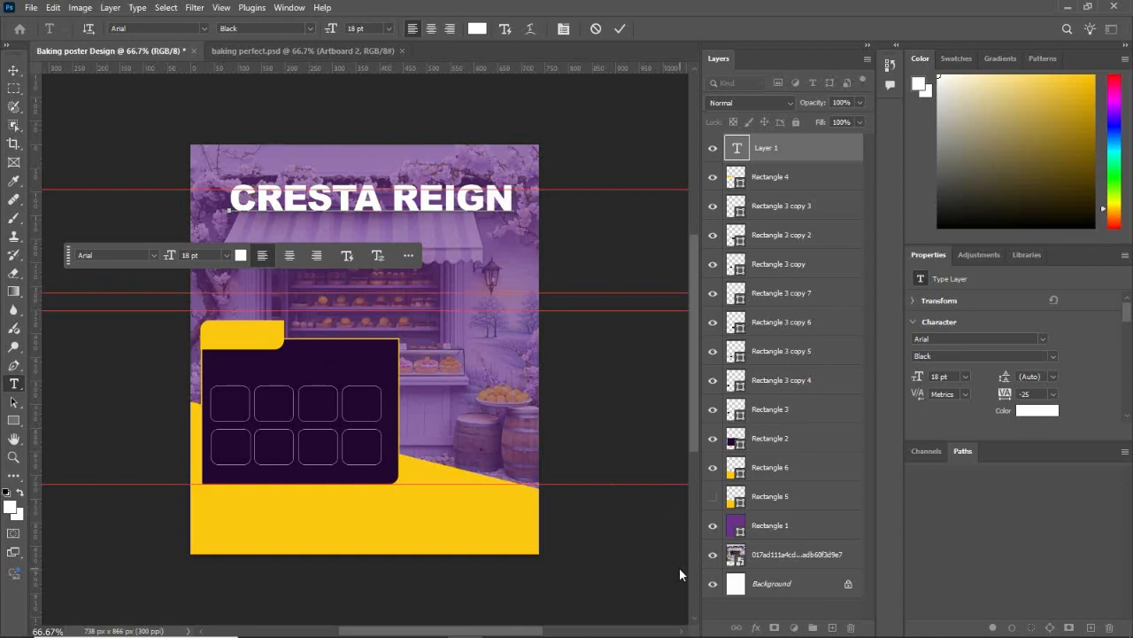
key("ctrl+Return")
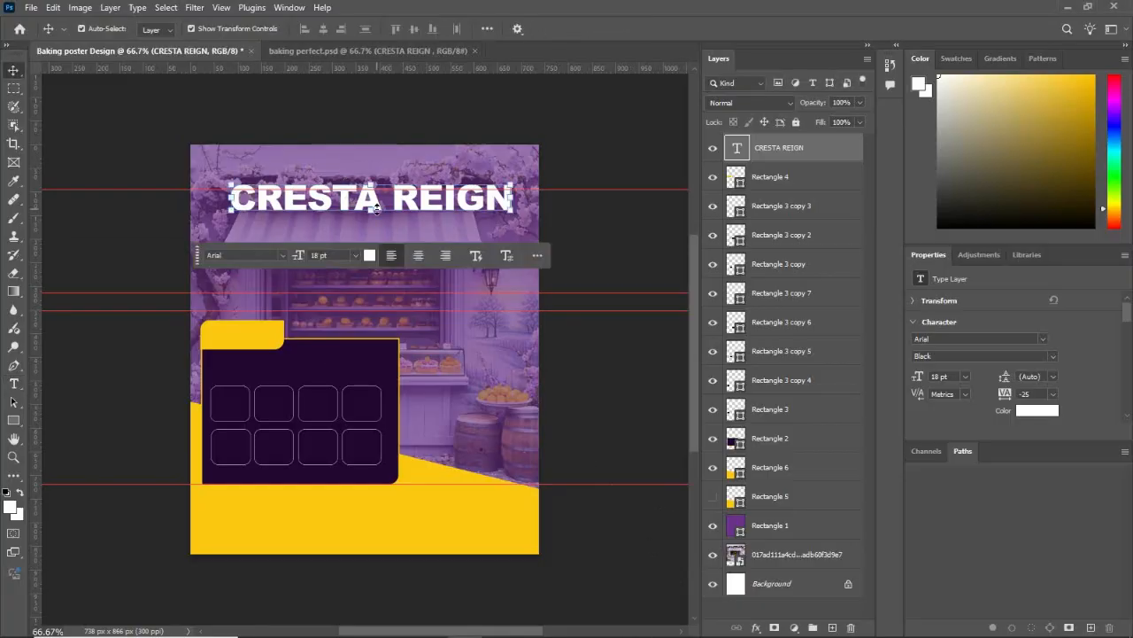
Step: Change the "CRESTA REIGN" title's font to Impact Regular
left_click(282, 255)
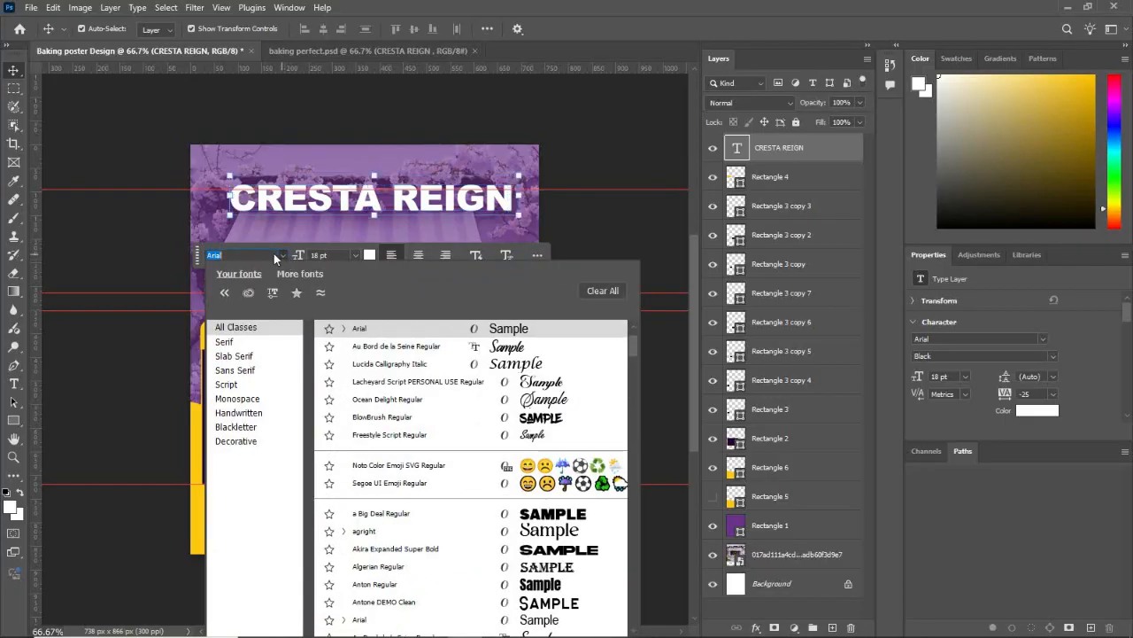
key("Down")
type("I")
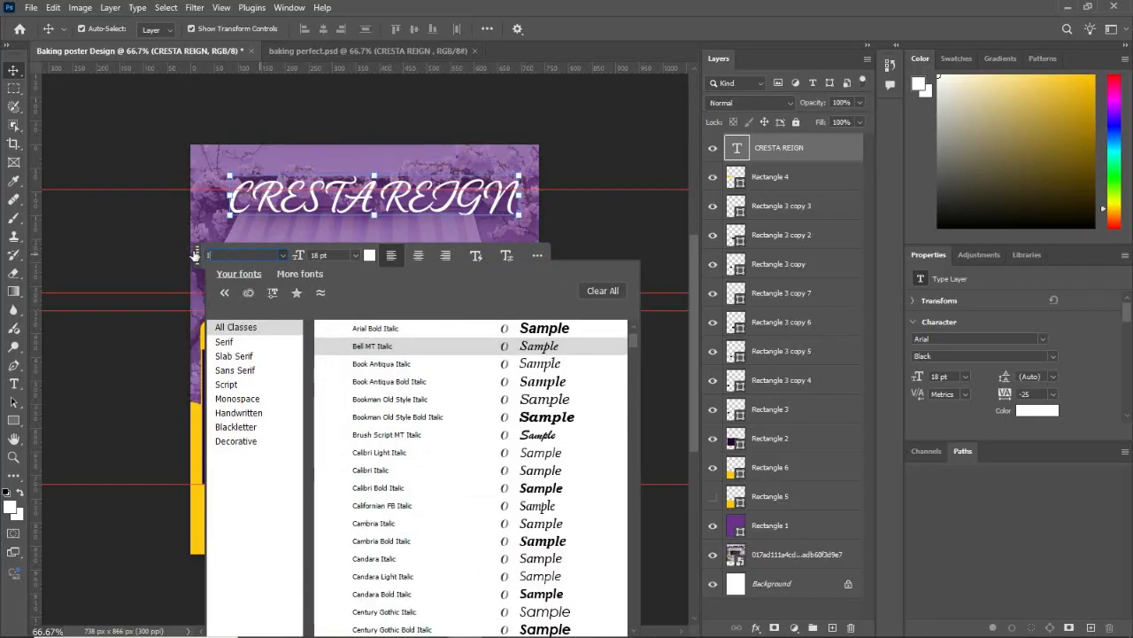
type("MP")
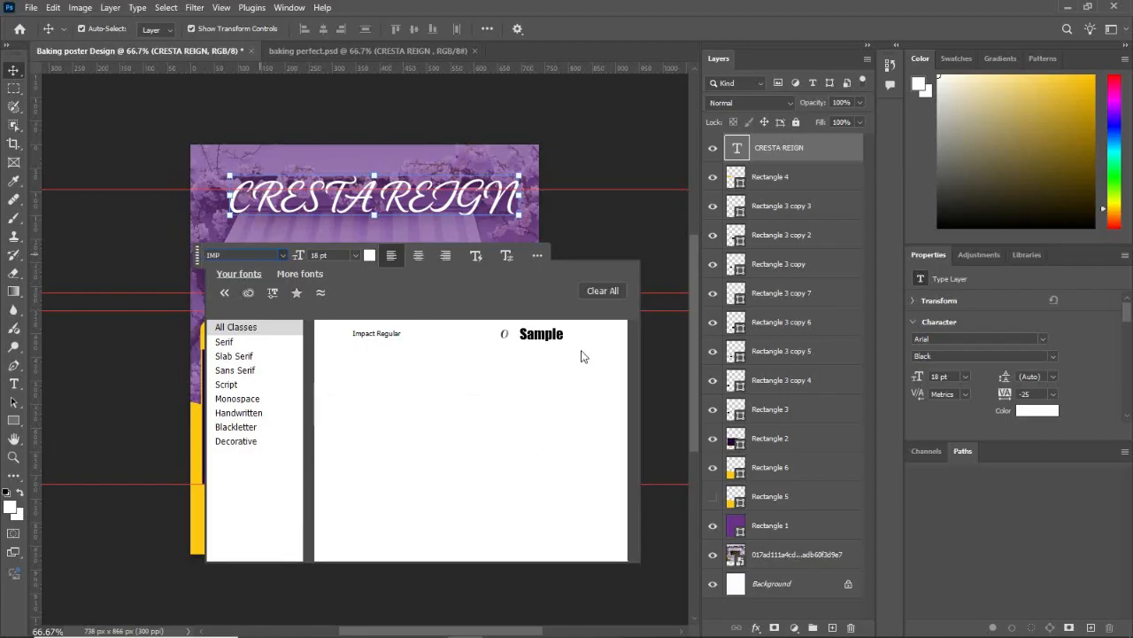
left_click(548, 334)
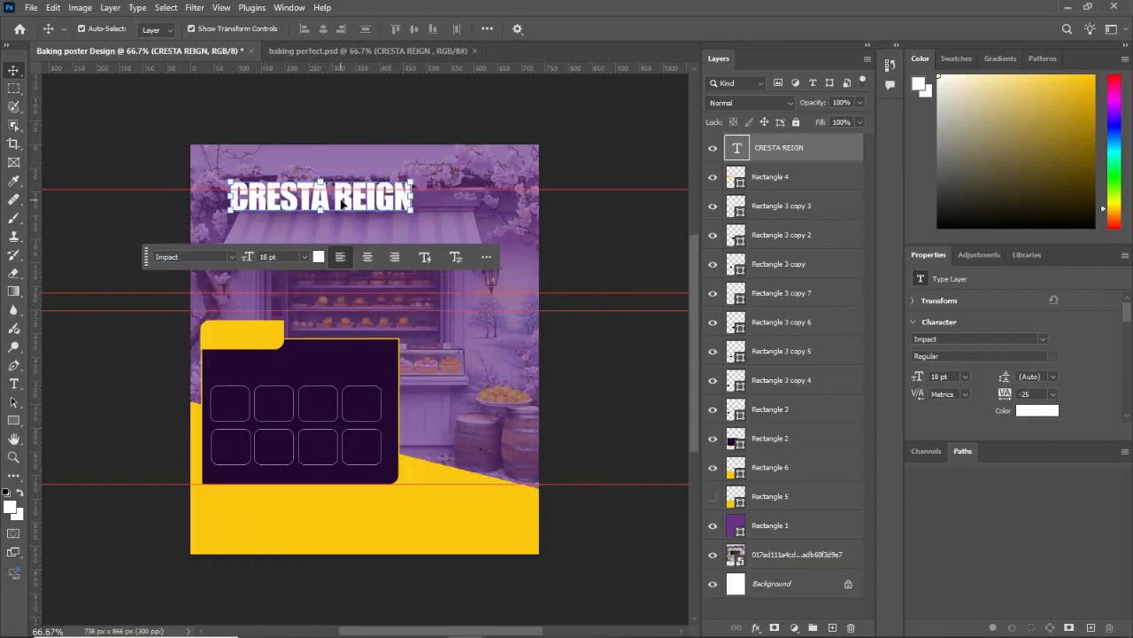
Step: Set the "CRESTA REIGN" title to 14 pt and move it down over the awning, flush with the dark panel's left edge
left_click_drag(346, 202, 324, 241)
left_click(283, 292)
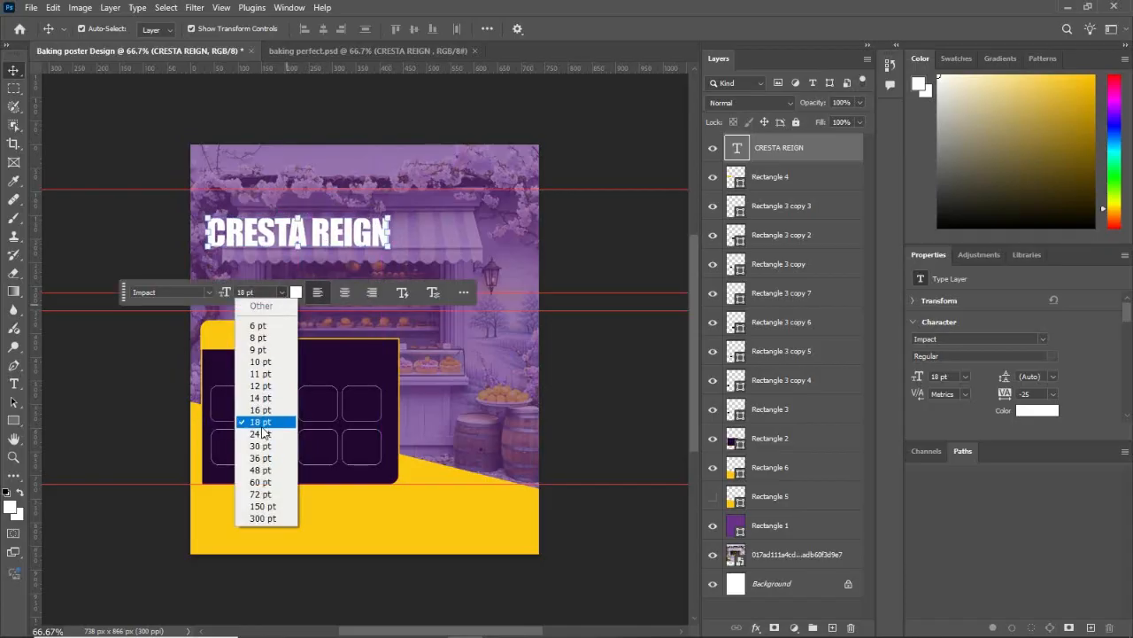
left_click(263, 399)
left_click_drag(292, 238, 307, 240)
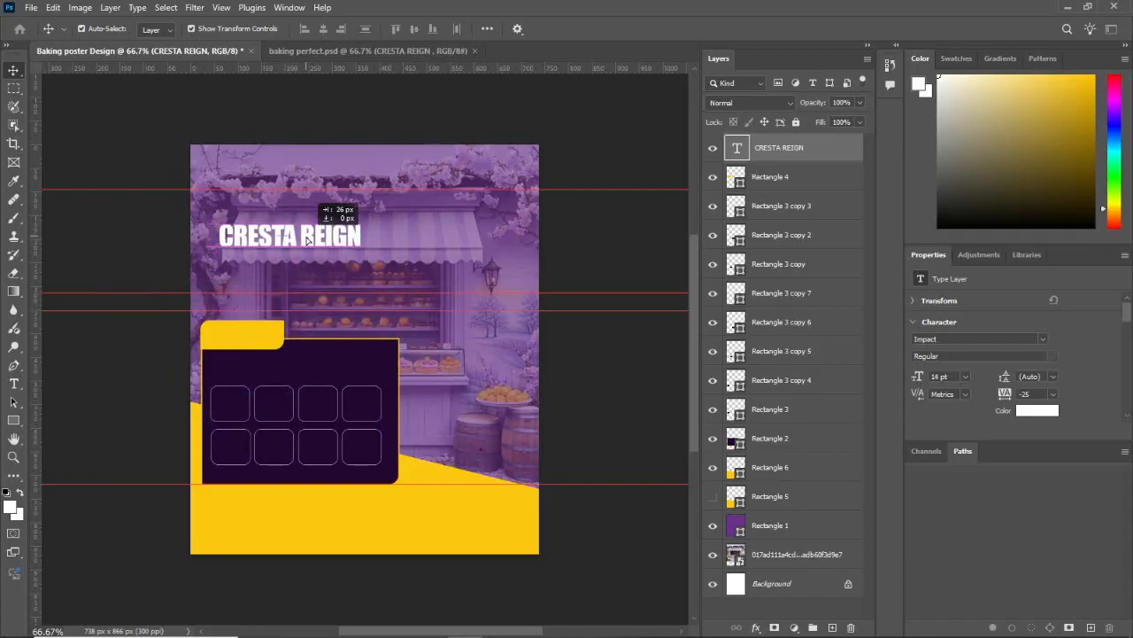
left_click_drag(303, 237, 294, 237)
Step: Raise the topmost horizontal guide slightly and adjust the title's position below it
left_click_drag(329, 188, 330, 174)
left_click_drag(303, 240, 307, 253)
double_click(317, 234)
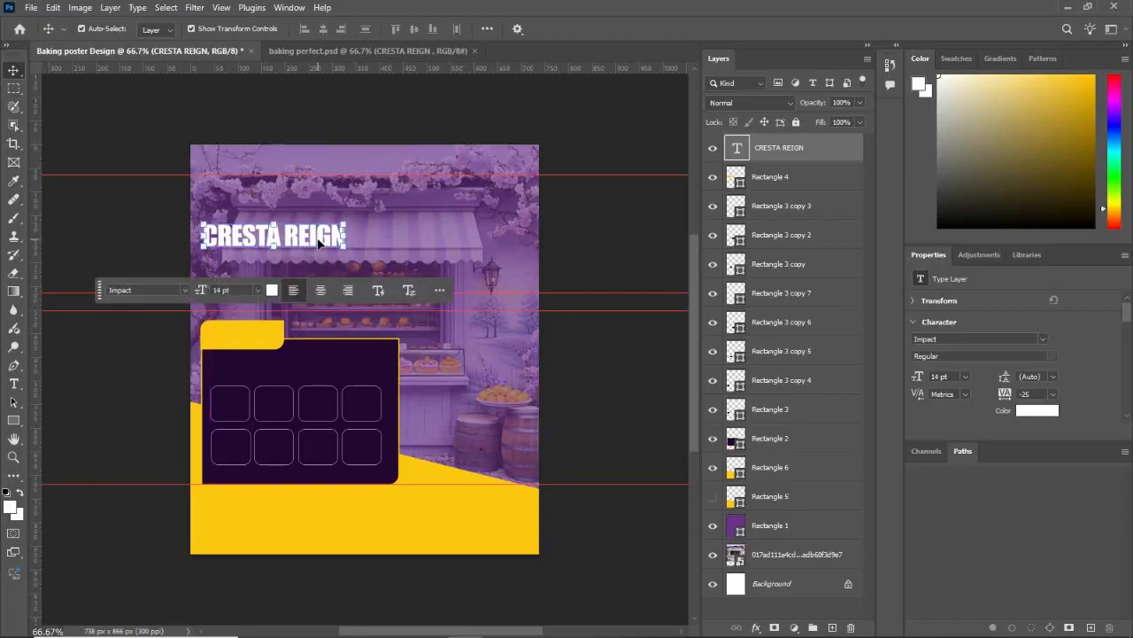
Step: Duplicate the "CRESTA REIGN" title directly below itself and replace the copy's text with "School Of Baking"
left_click_drag(317, 240, 319, 266)
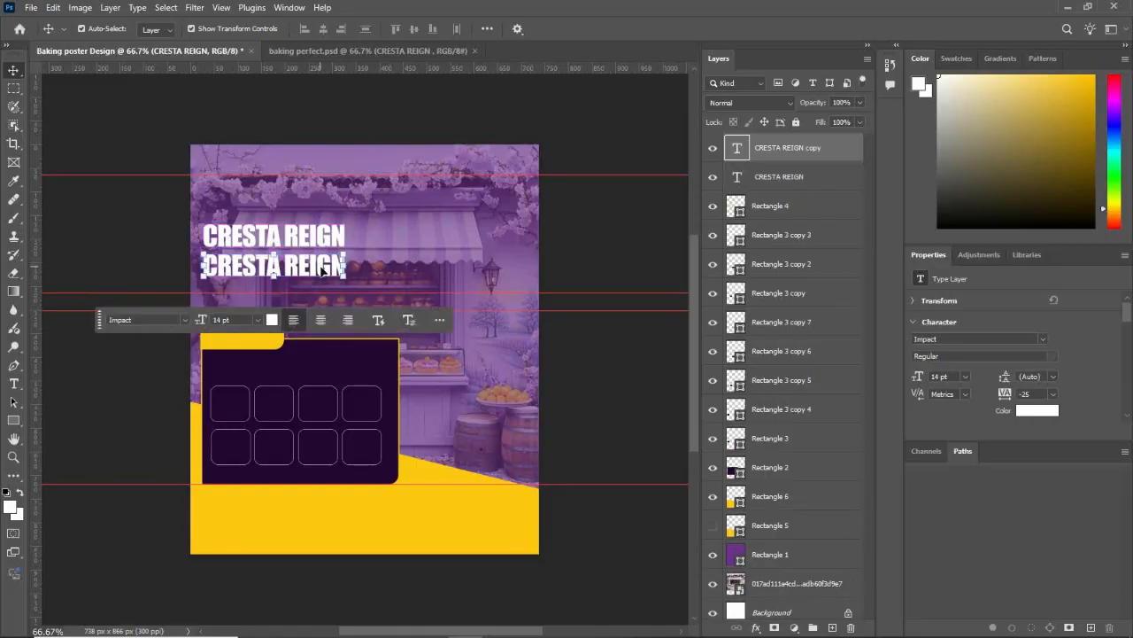
double_click(318, 266)
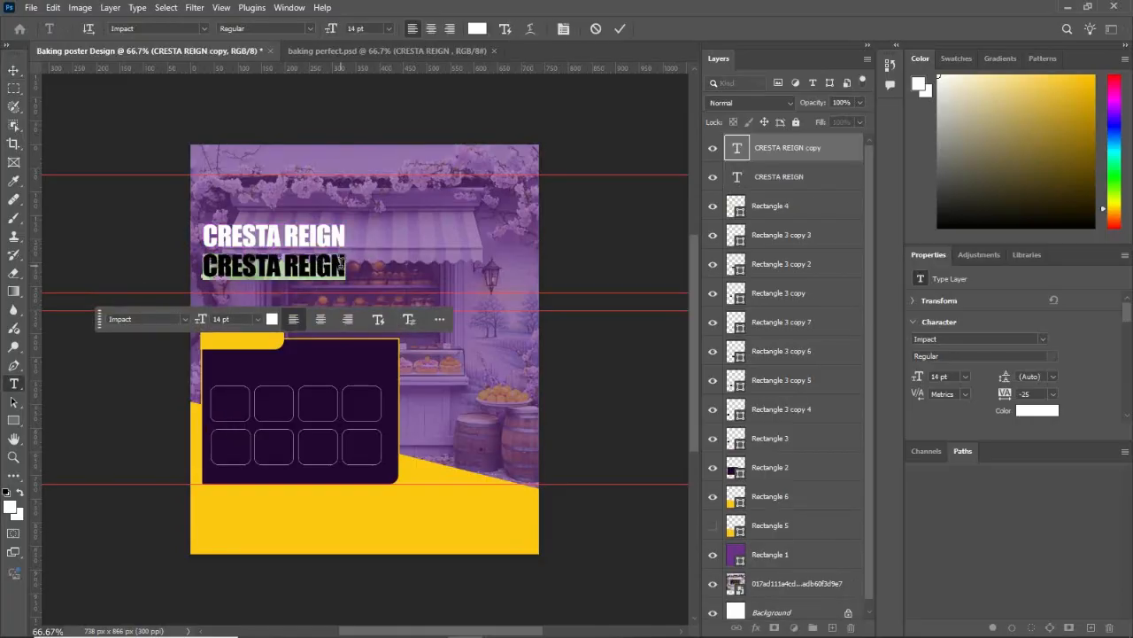
type("Sc")
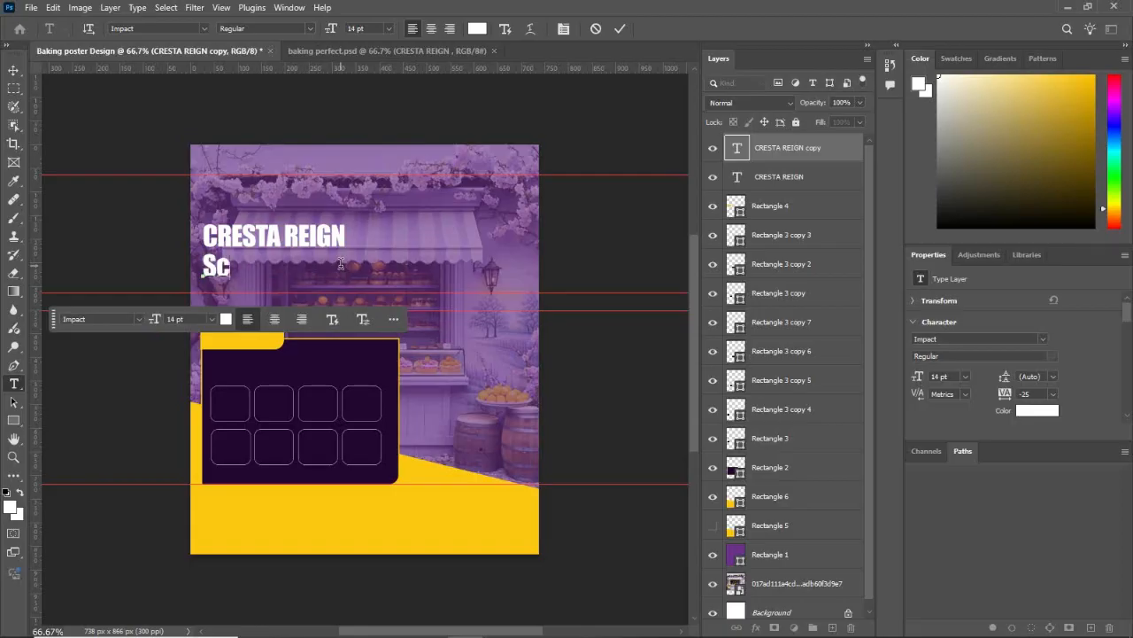
type("hool o")
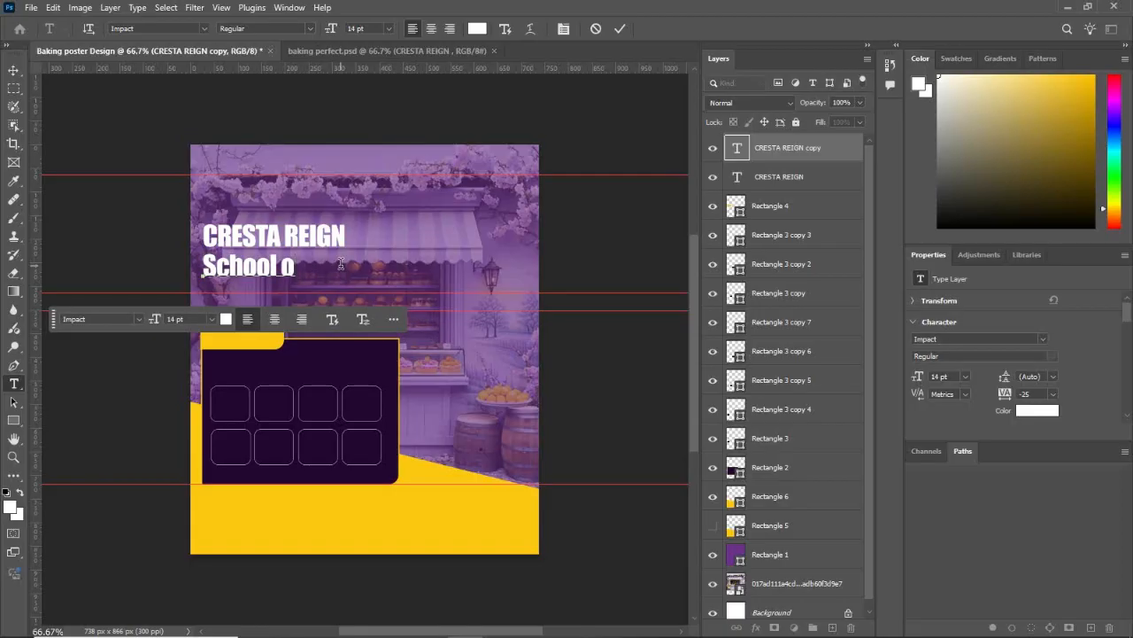
key("BackSpace")
type("O")
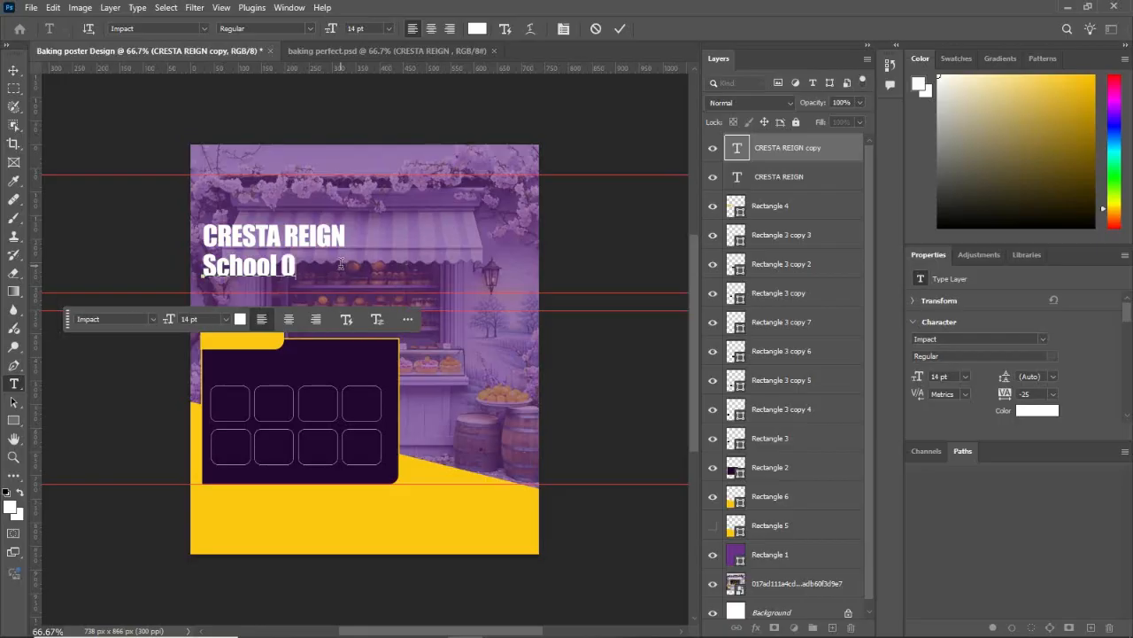
type("f Baking")
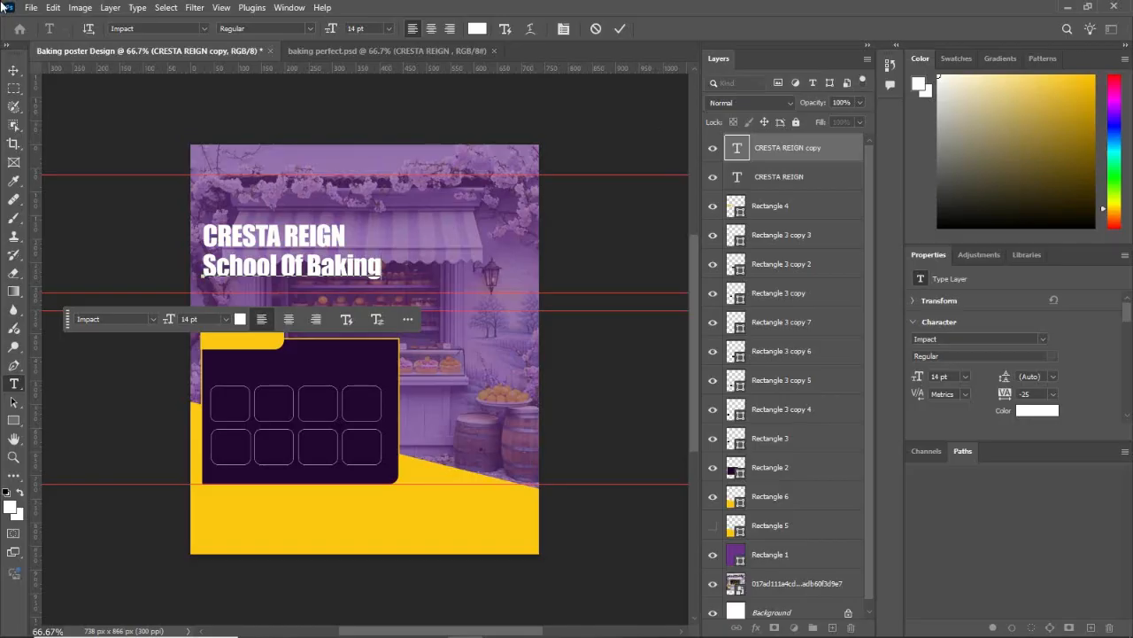
left_click(13, 70)
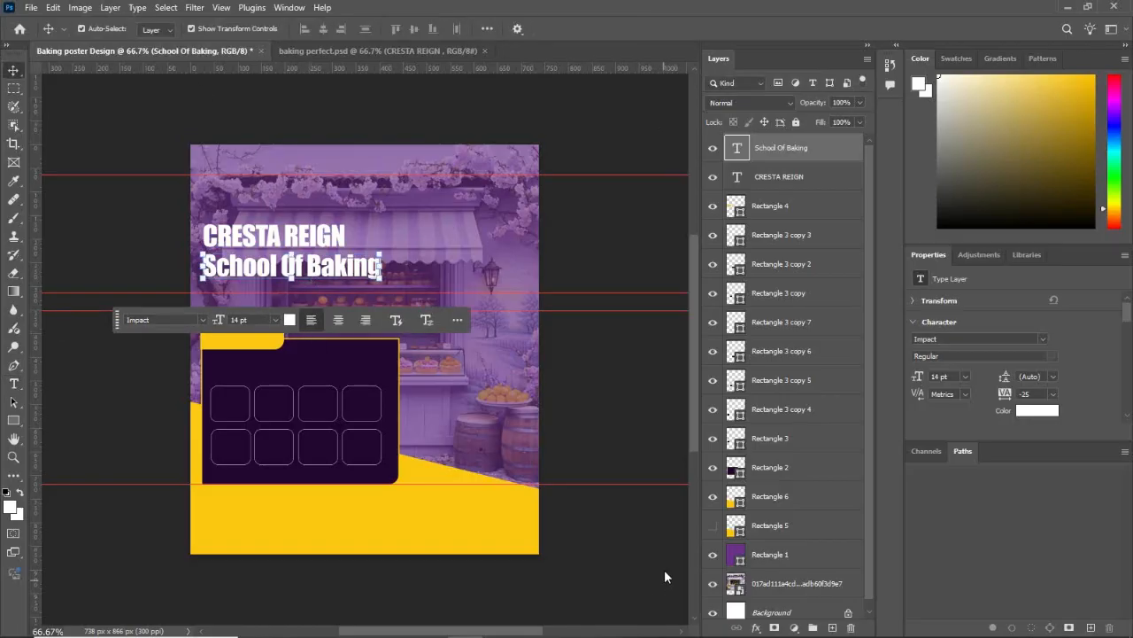
Step: Colour the "School Of Baking" text yellow by sampling the sloping band at the poster's bottom
double_click(276, 270)
left_click(290, 319)
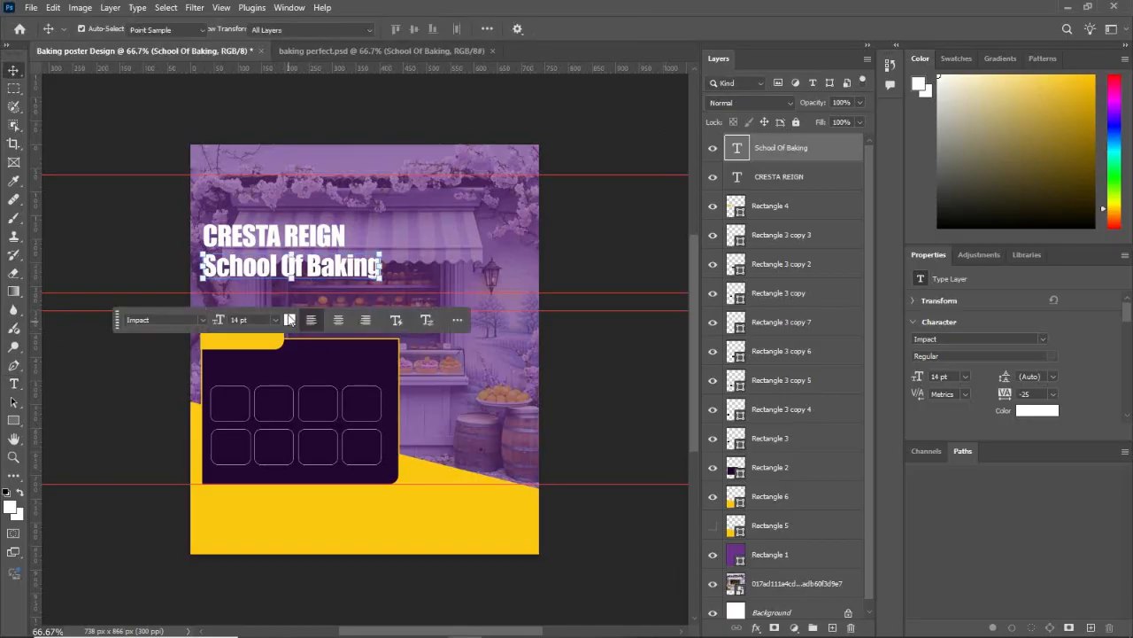
left_click(413, 510)
left_click(950, 262)
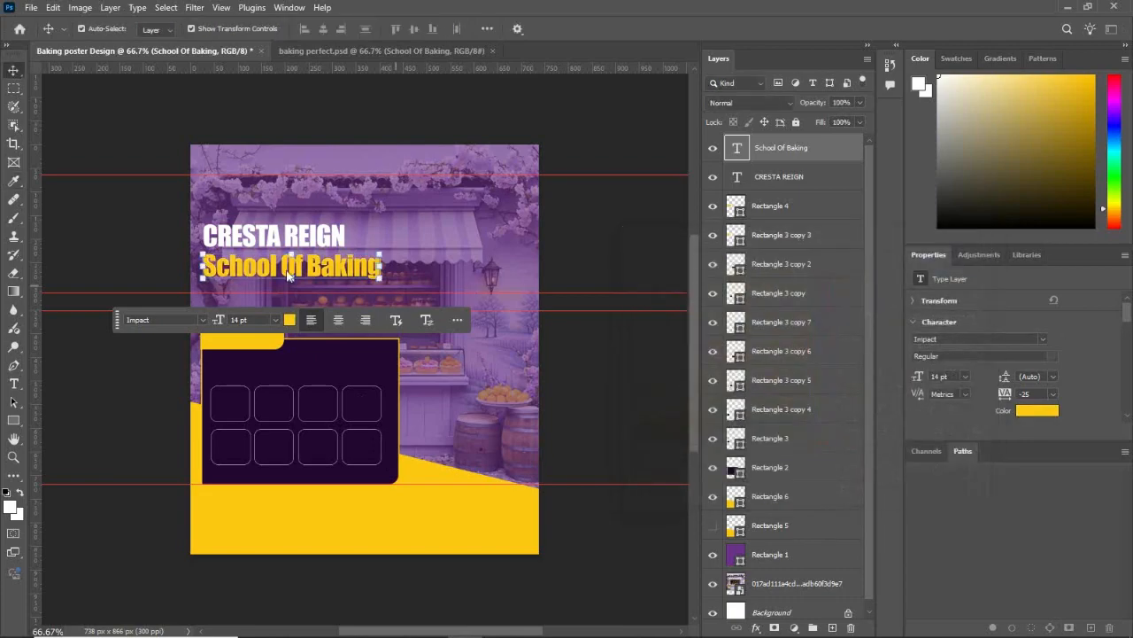
Step: Change the "School Of Baking" text's font to Bernard MT Condensed
left_click(177, 320)
right_click(127, 319)
left_click(94, 379)
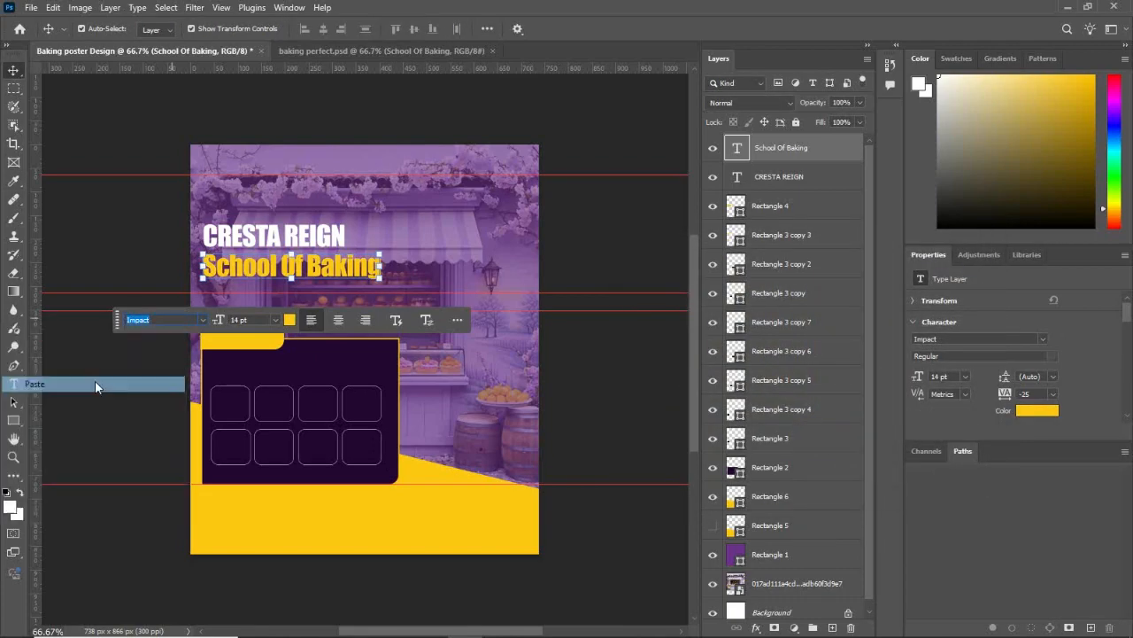
left_click(346, 85)
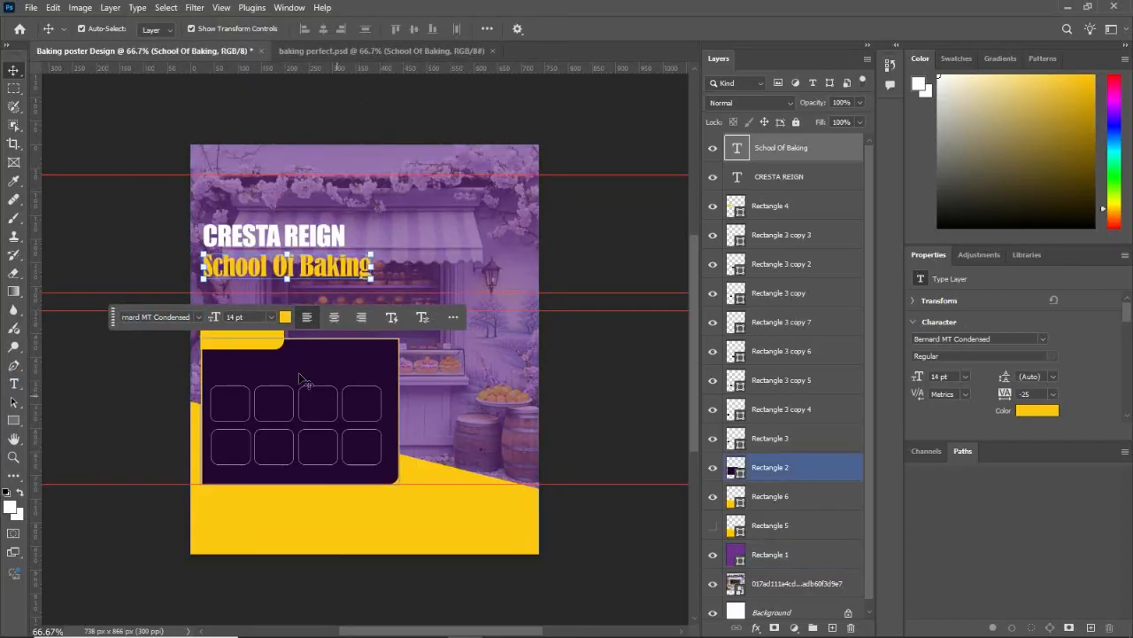
left_click(593, 227)
Step: Move both text lines slightly down towards the second guide and centre "CRESTA REIGN" closely above "School Of Baking"
left_click_drag(273, 240, 308, 282)
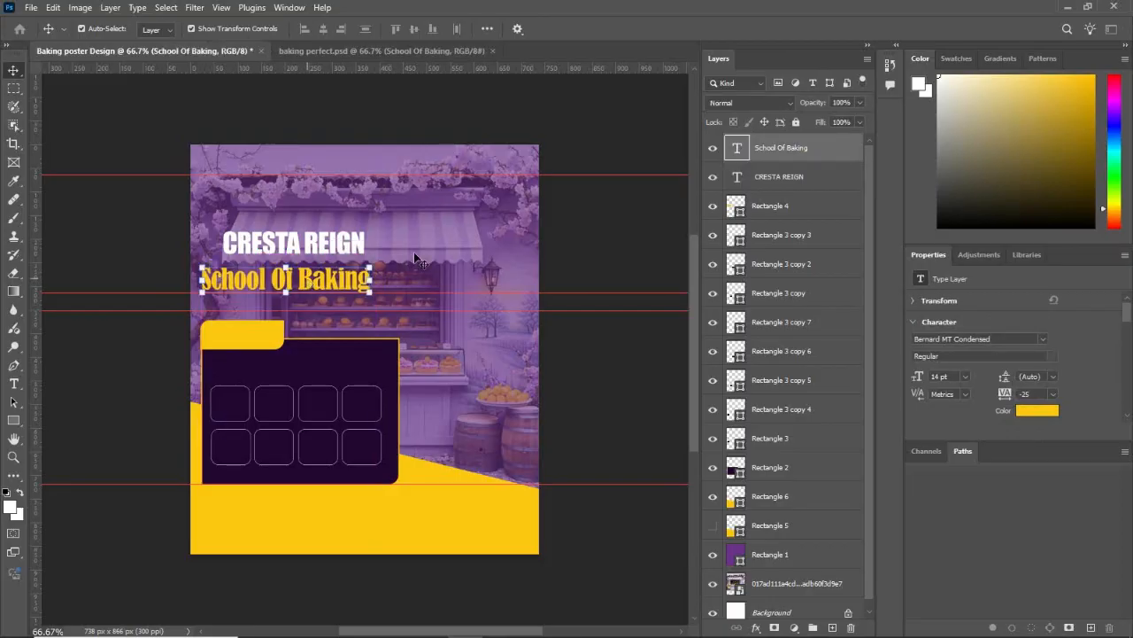
left_click(324, 245)
mouse_move(322, 246)
left_mouse_down()
mouse_move(329, 254)
mouse_move(314, 254)
left_mouse_up()
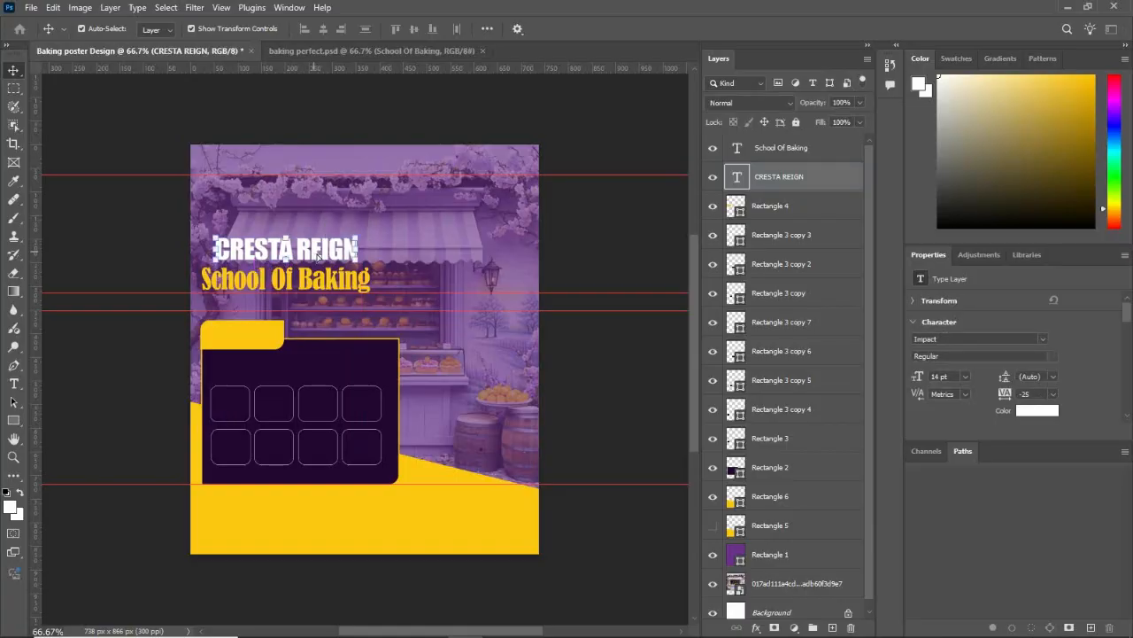
left_click(592, 214)
left_click(453, 233)
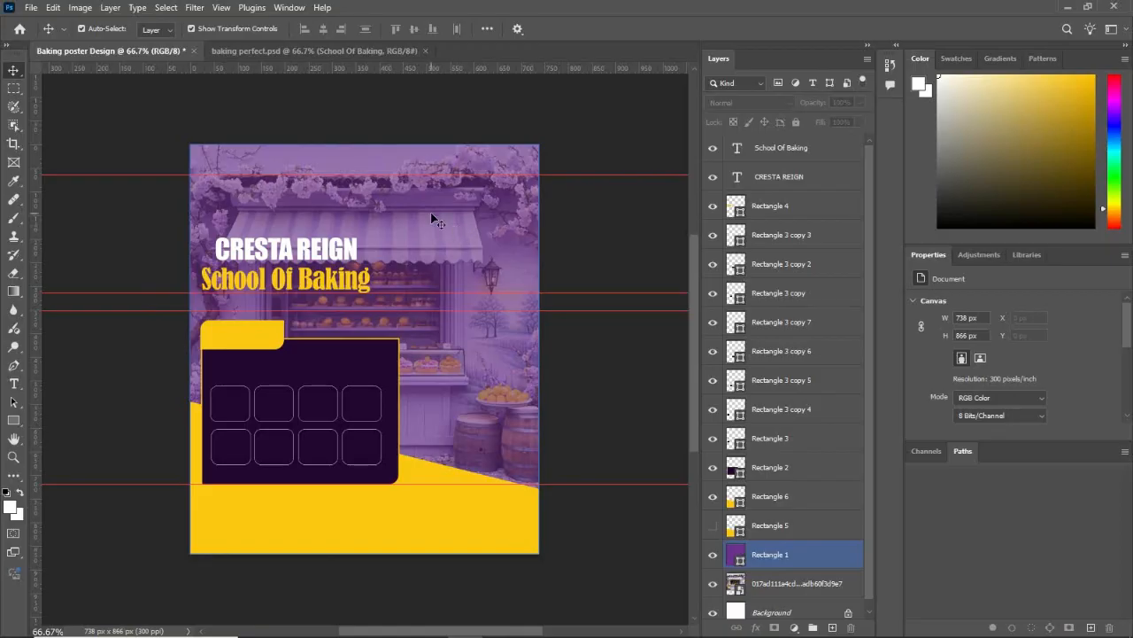
left_click(277, 290)
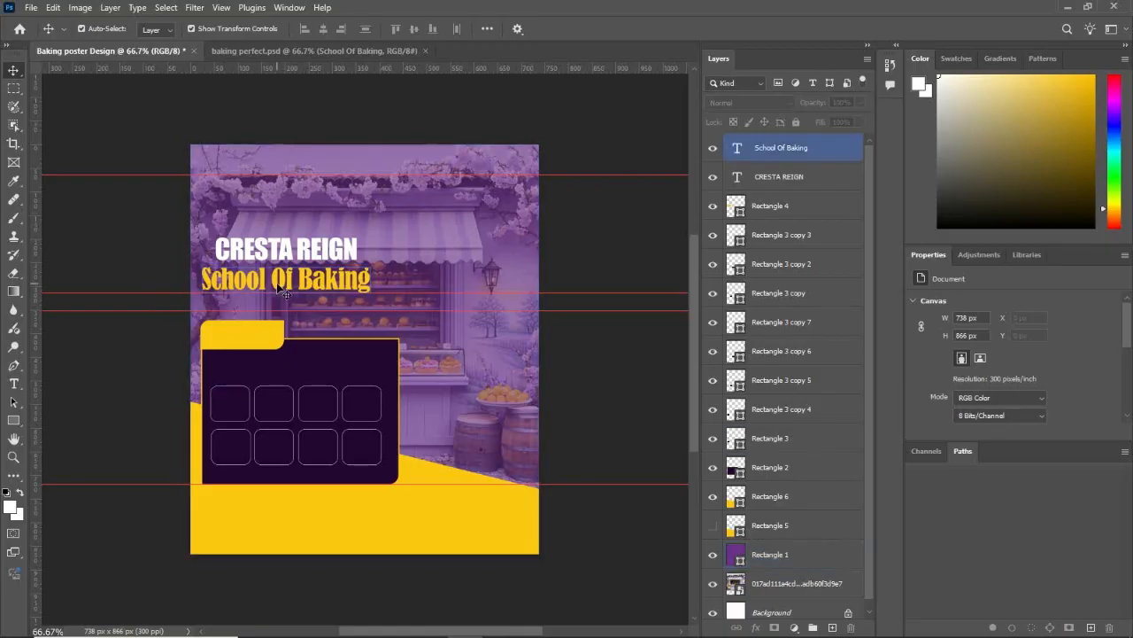
Step: Duplicate the "CRESTA REIGN" title onto the yellow tab and colour the copy dark purple, sampled from the dark panel
left_click(296, 257)
left_click_drag(295, 257, 264, 346)
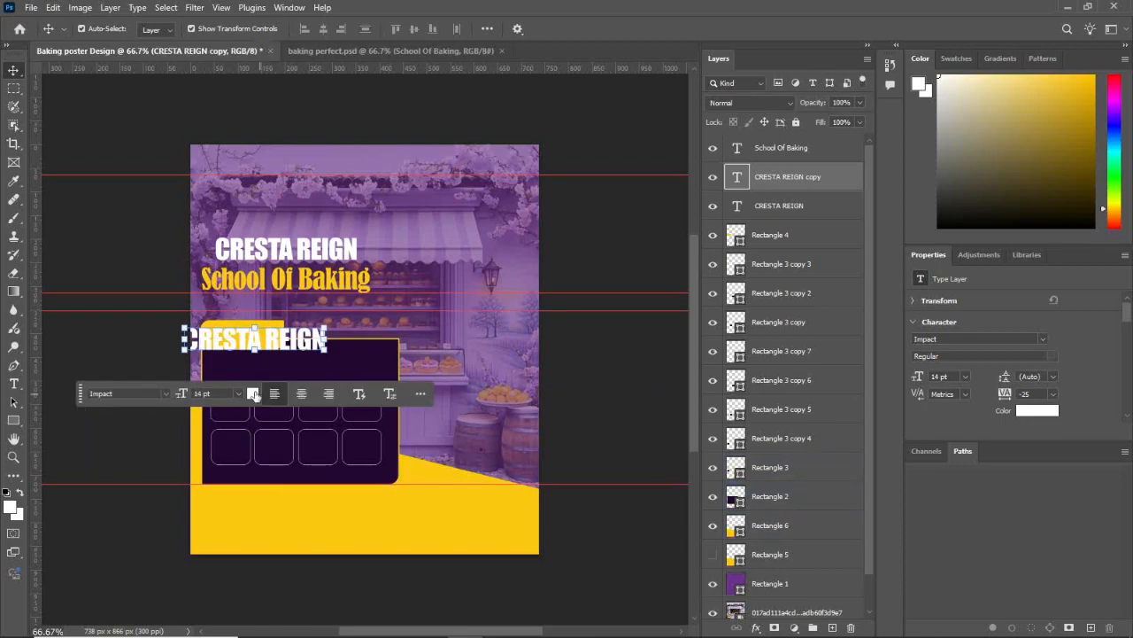
left_click(253, 393)
left_click(354, 356)
left_click(958, 261)
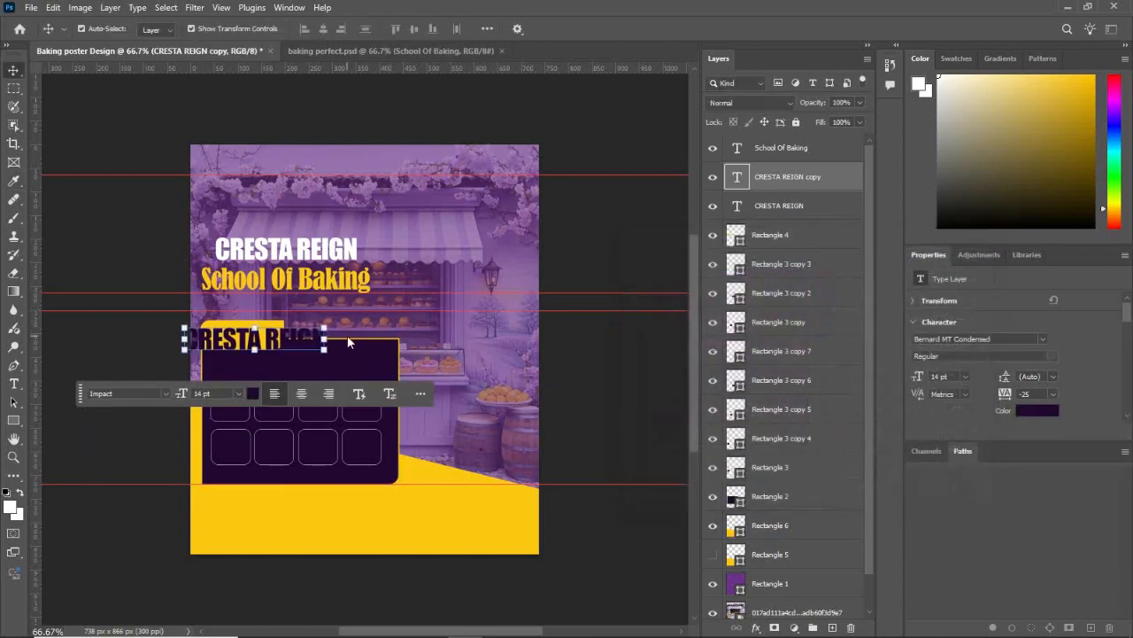
Step: Replace the dark purple title copy's text on the yellow tab with "THE ART OF BAKING"
double_click(286, 337)
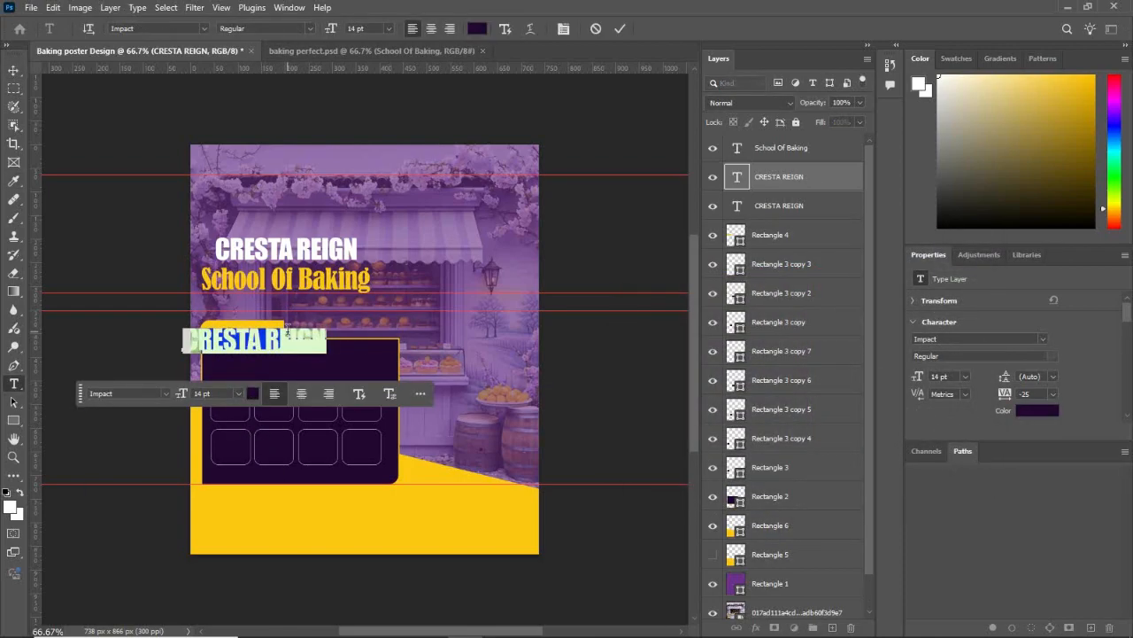
type("THE AR")
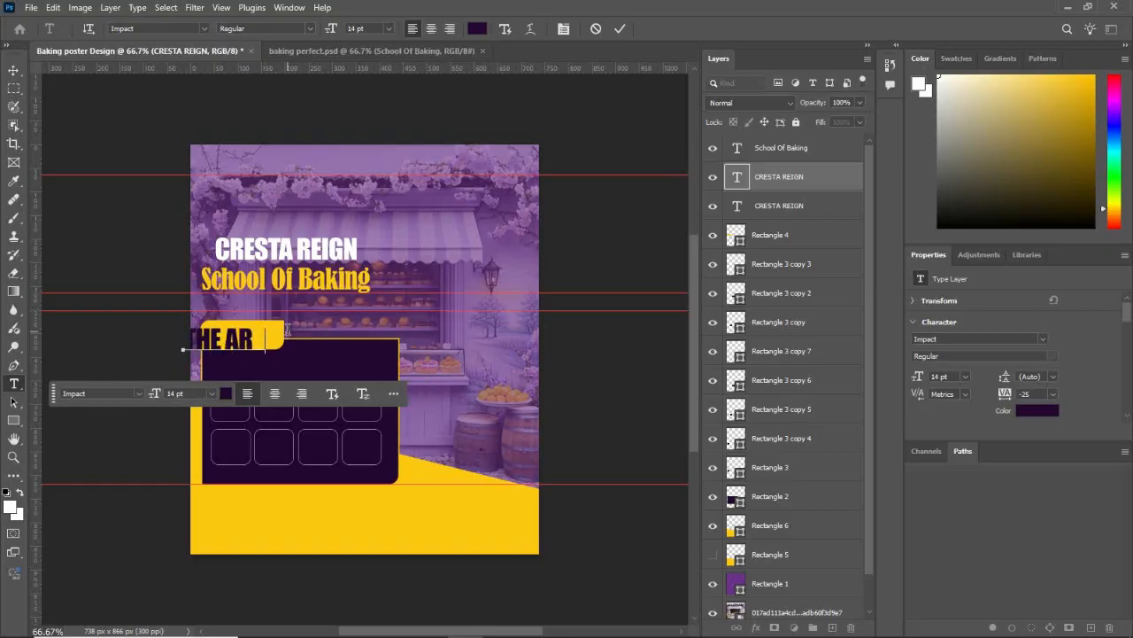
type("T O")
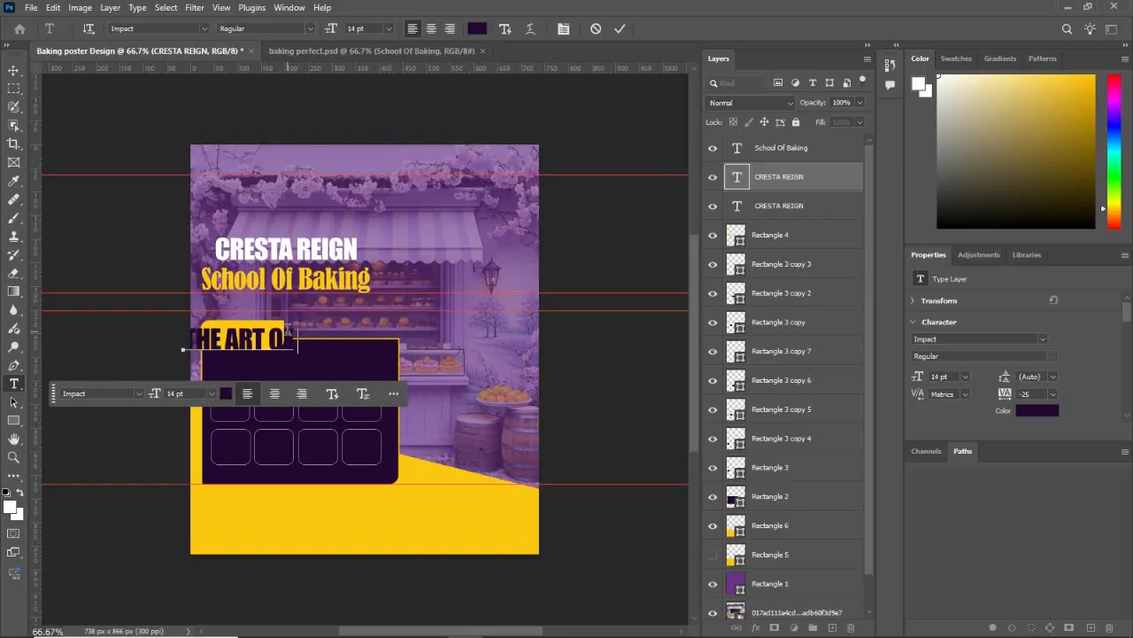
type("F BAKING")
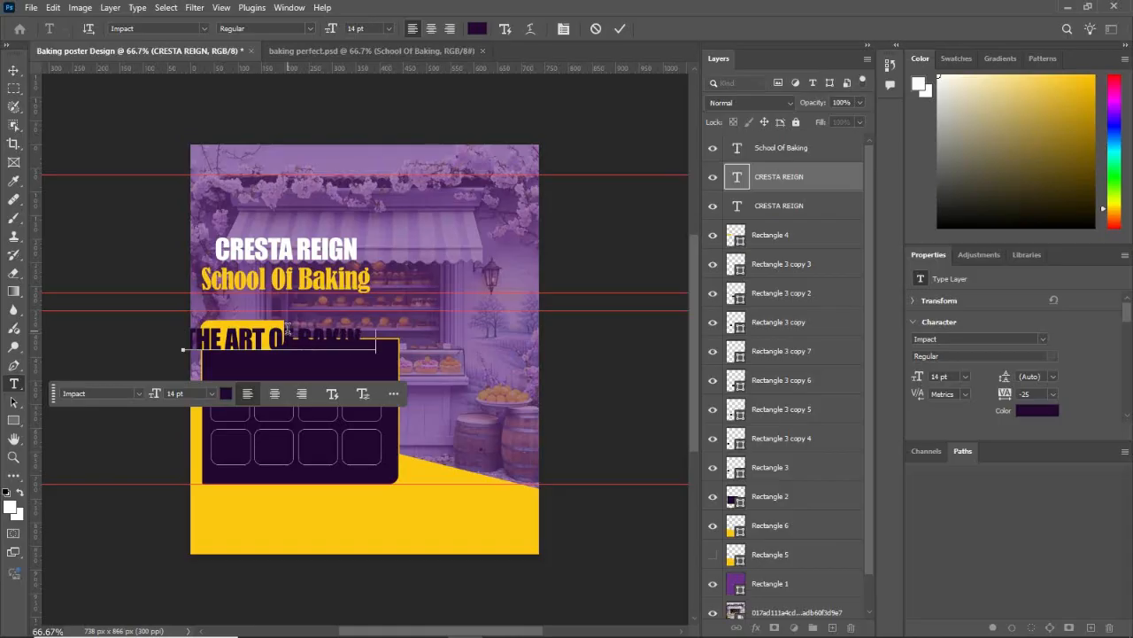
left_click(14, 70)
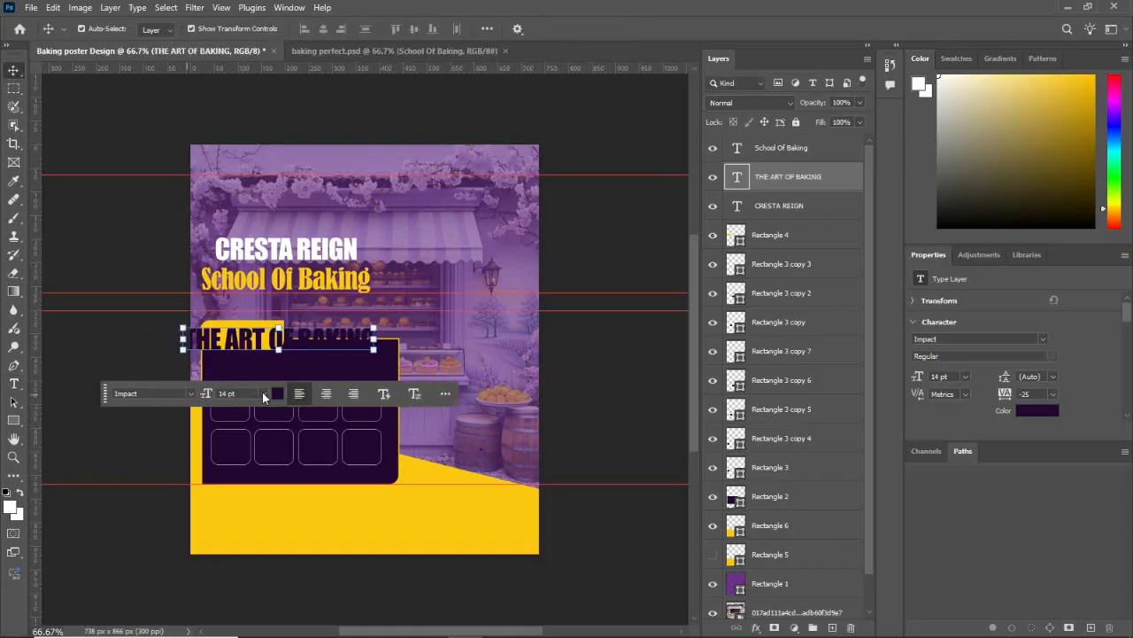
Step: Shrink "THE ART OF BAKING" to 6 pt and stretch it to 87.41% width and 155.33% height inside the yellow tab
left_click(263, 397)
left_click(268, 462)
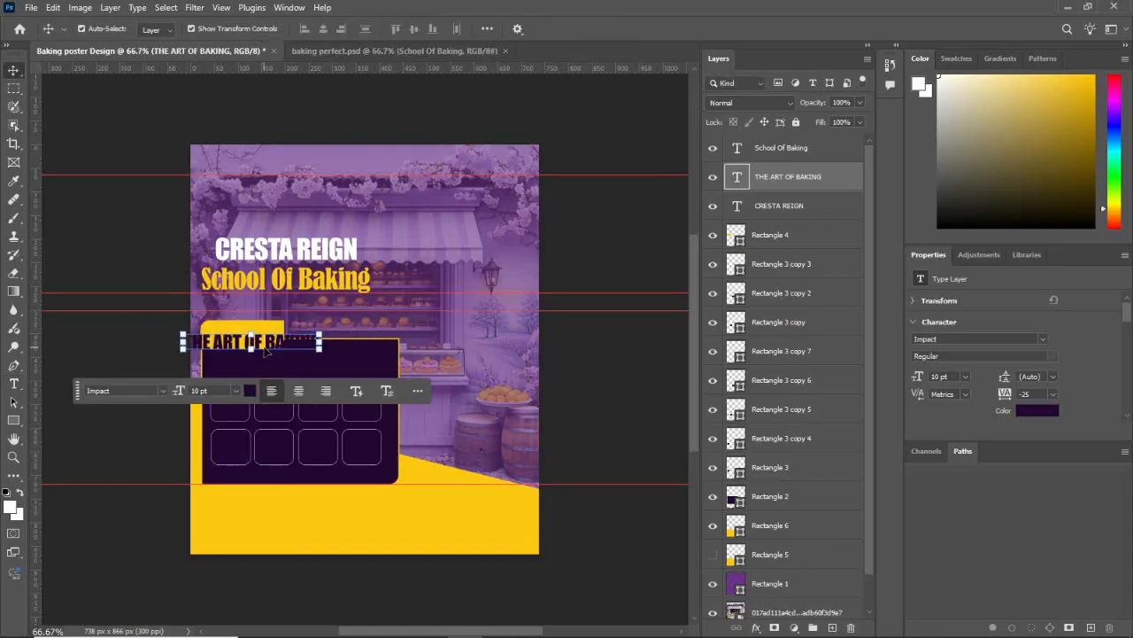
left_click(236, 395)
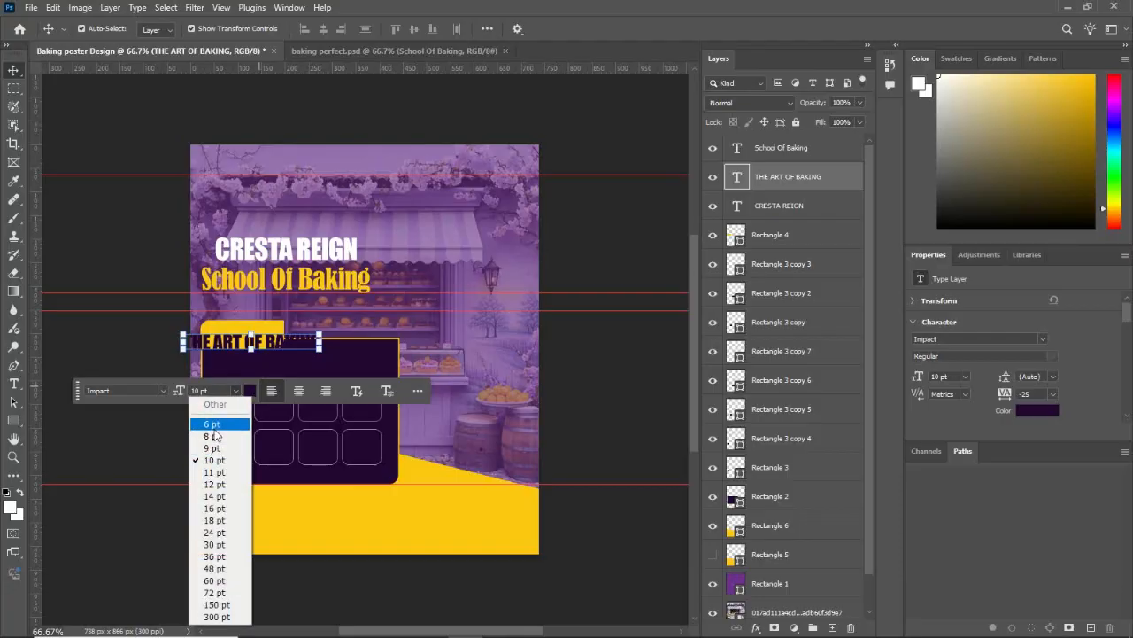
left_click(213, 424)
mouse_move(239, 352)
left_mouse_down()
mouse_move(256, 341)
mouse_move(243, 320)
mouse_move(284, 329)
mouse_move(248, 340)
left_mouse_up()
left_click(311, 376)
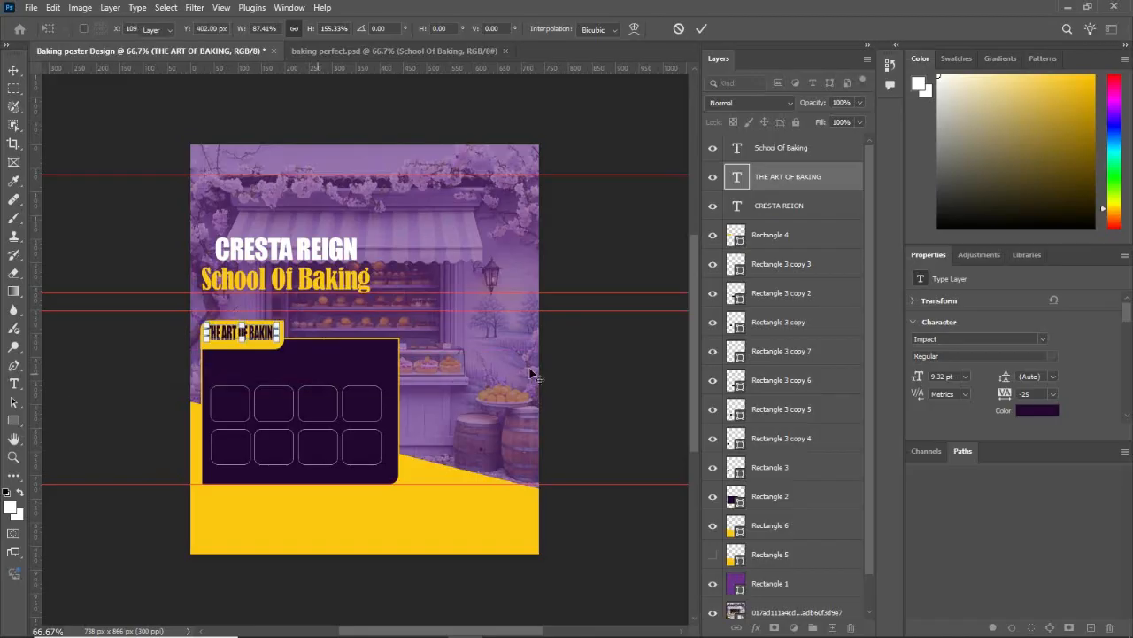
left_click(553, 368)
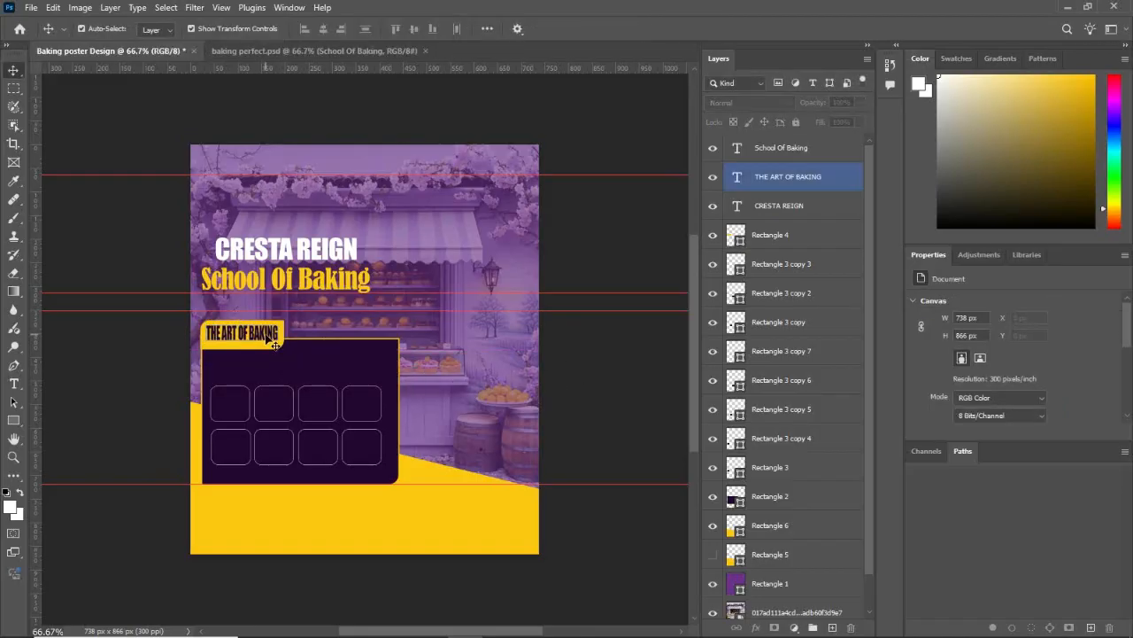
Step: Set the tracking of "THE ART OF BAKING" to 0 and nudge the text to the centre of the yellow tab
left_click(268, 338)
left_click(1050, 391)
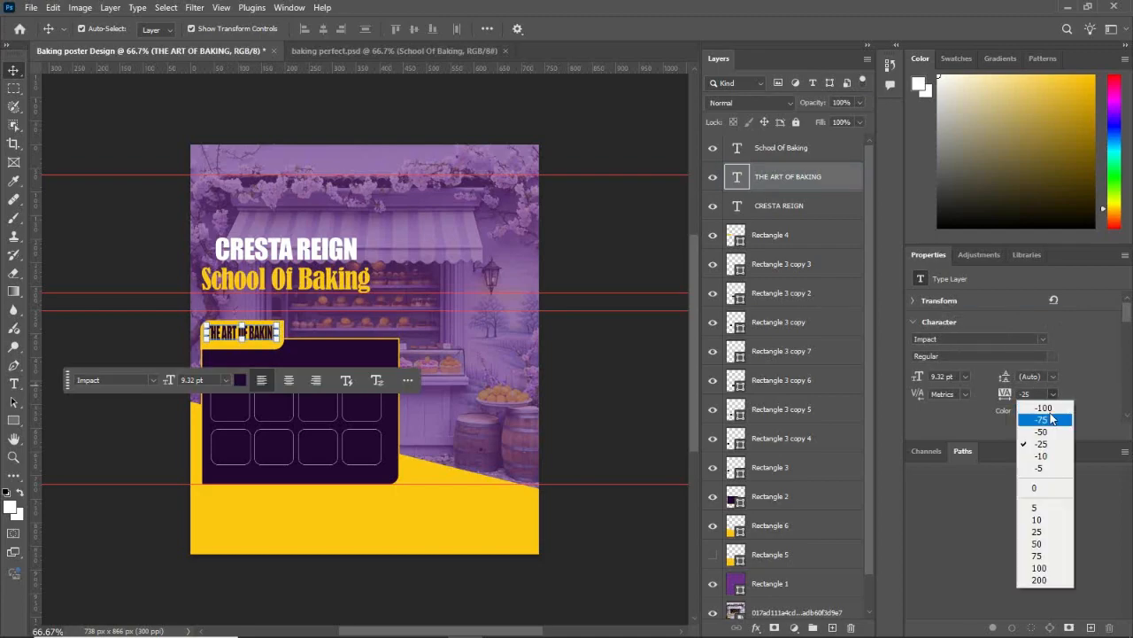
left_click(1050, 488)
left_click(496, 504)
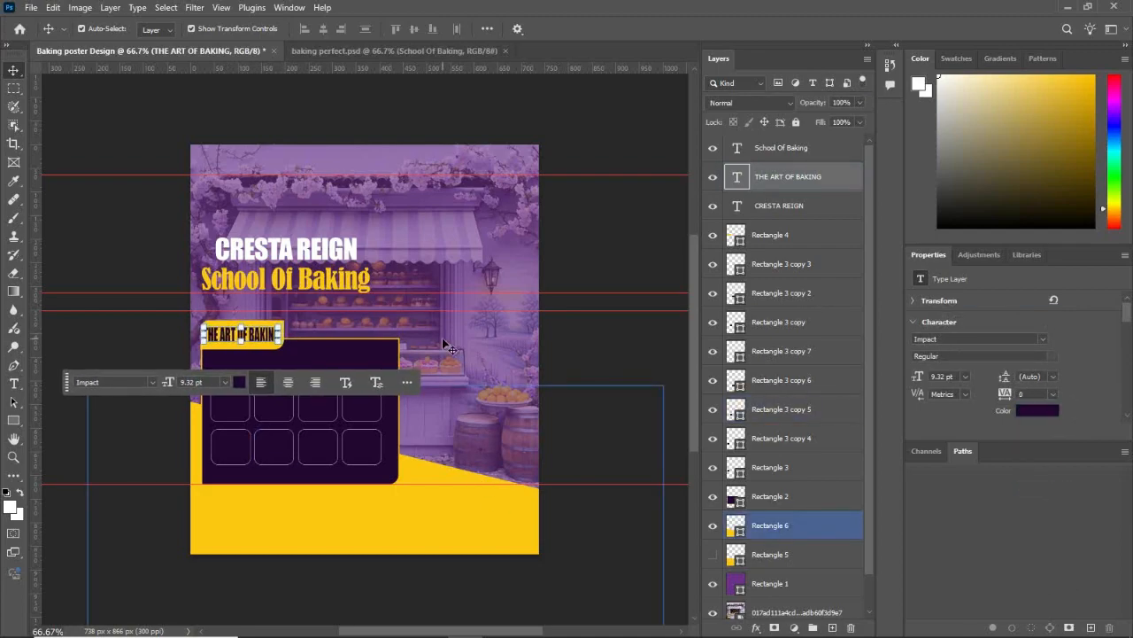
left_click(638, 248)
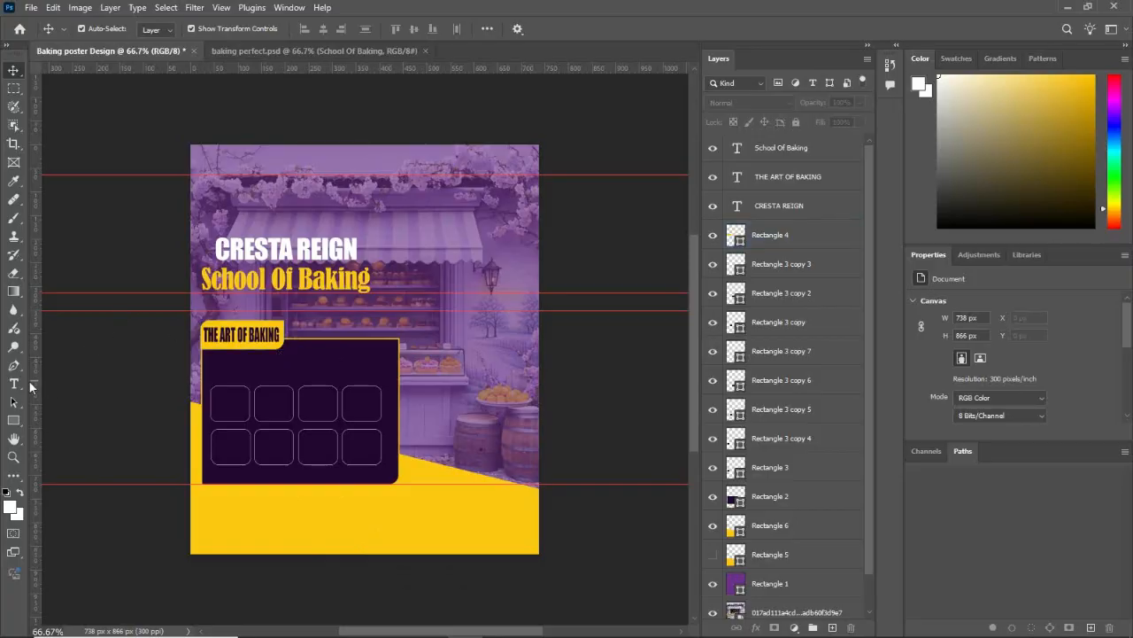
Step: Duplicate "THE ART OF BAKING" into the dark panel below the tab and colour the copy white (ffffff)
left_click(229, 345)
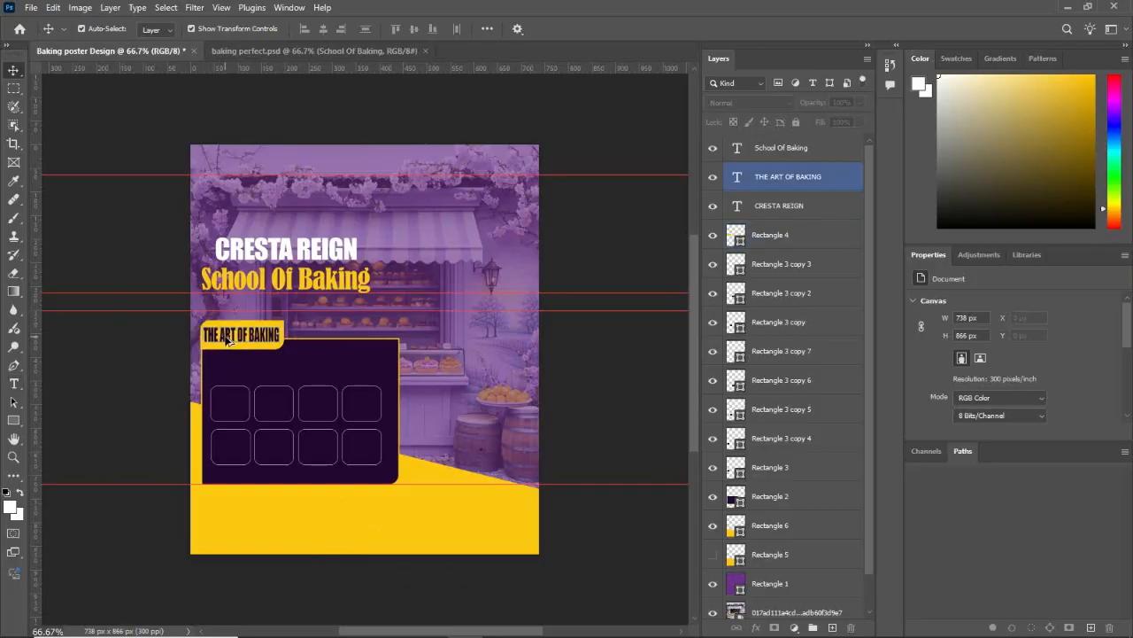
left_click_drag(227, 342, 238, 370)
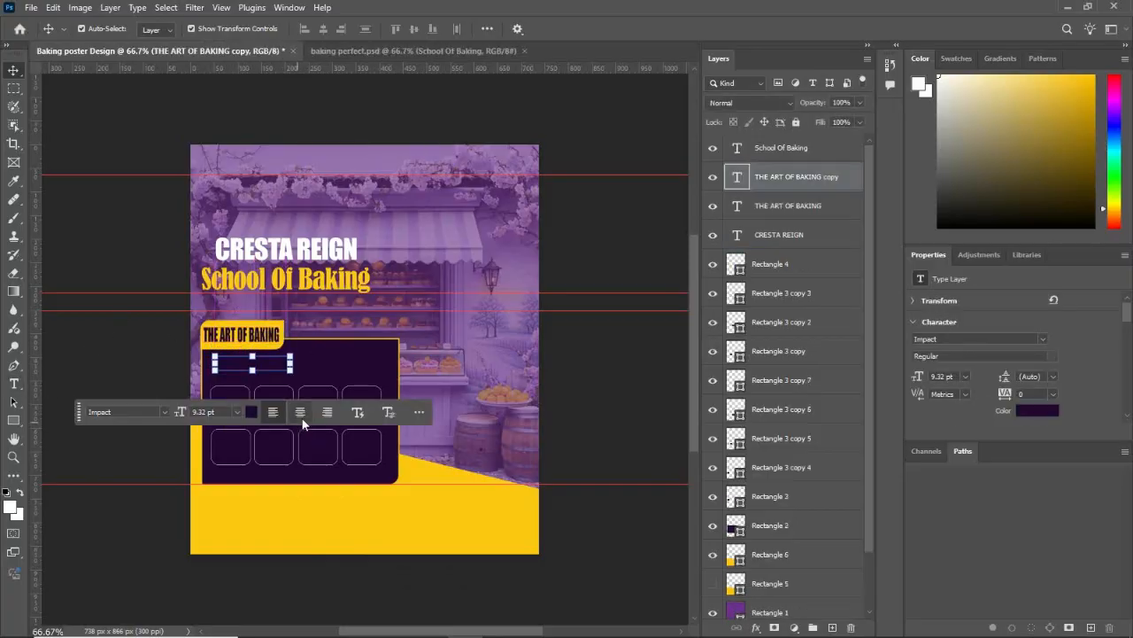
left_click(251, 413)
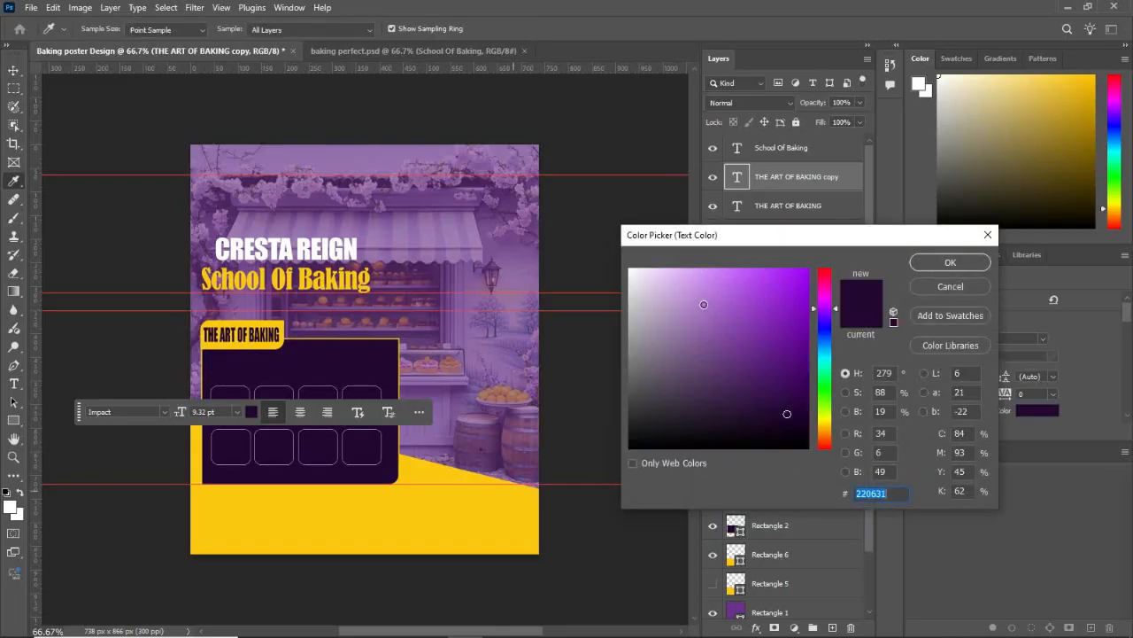
type("ffffff")
left_click(951, 263)
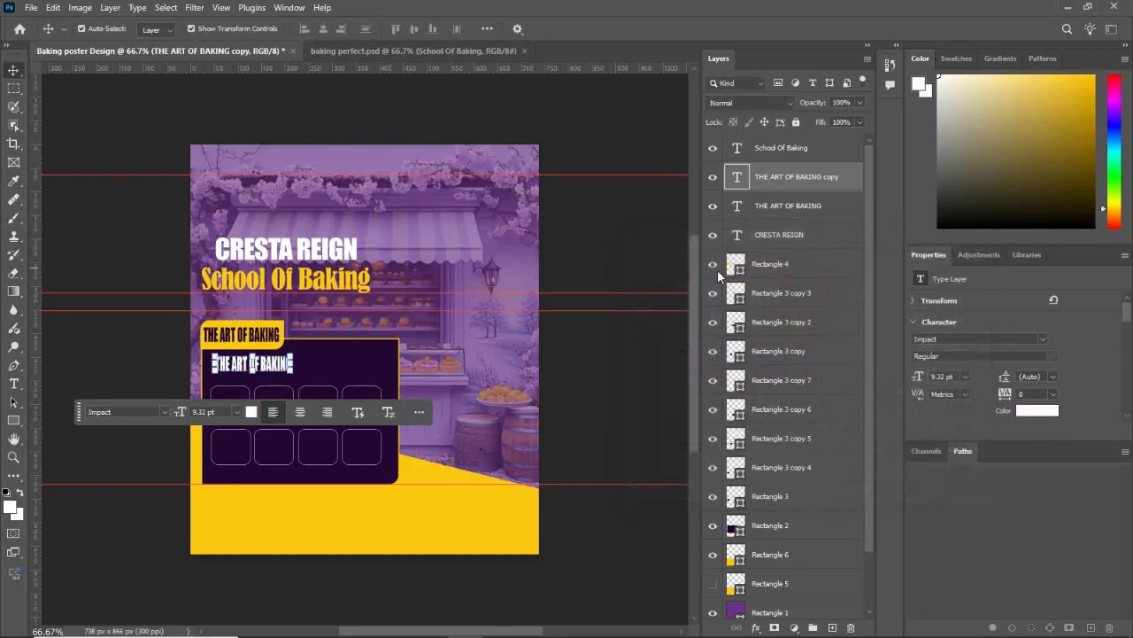
Step: Change the white text copy's font to Arial in the Bold style
left_click(164, 412)
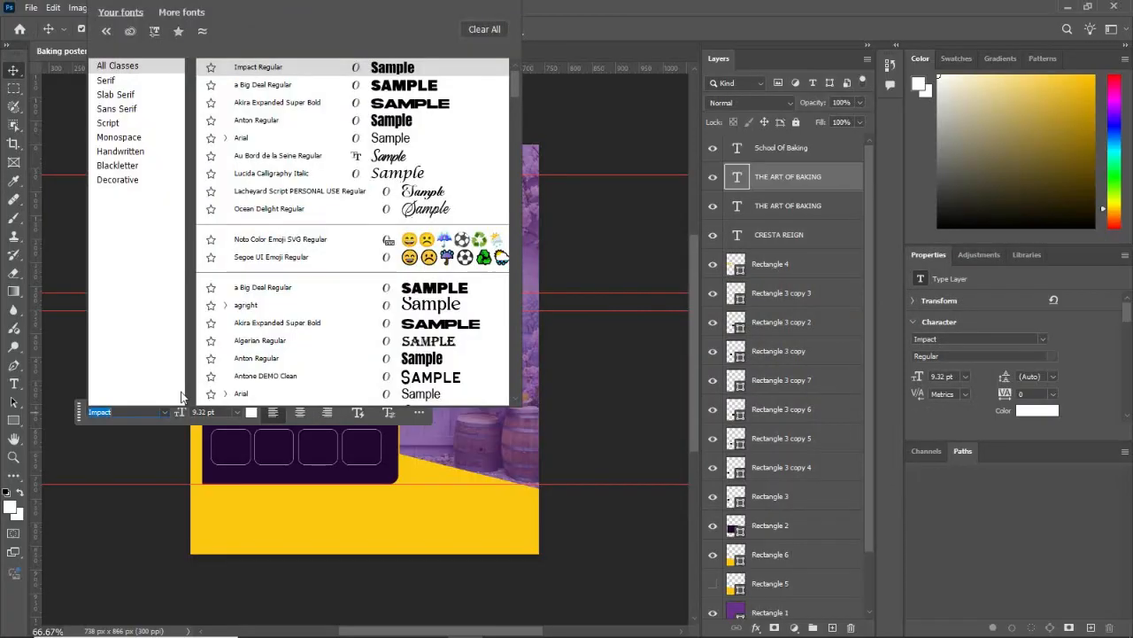
left_click(256, 395)
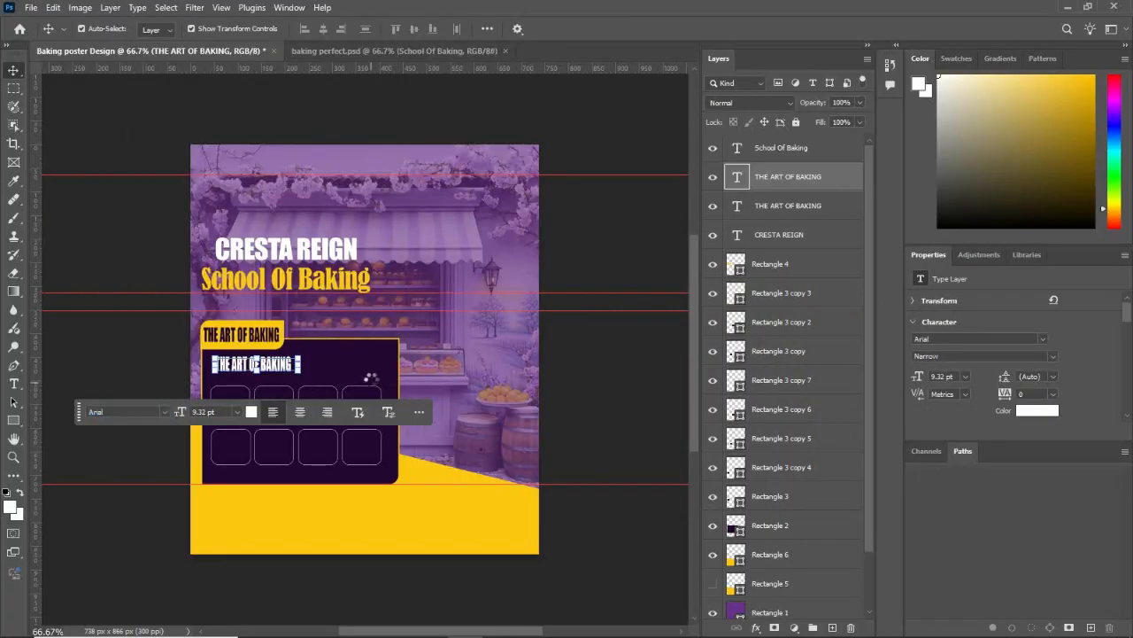
left_click(977, 357)
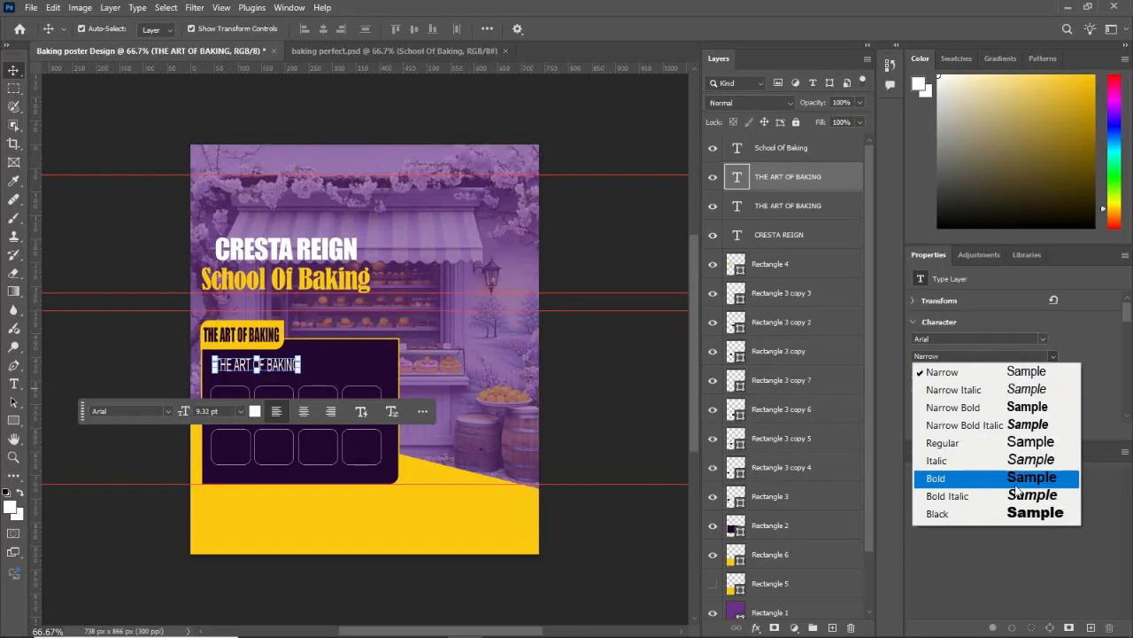
left_click(938, 475)
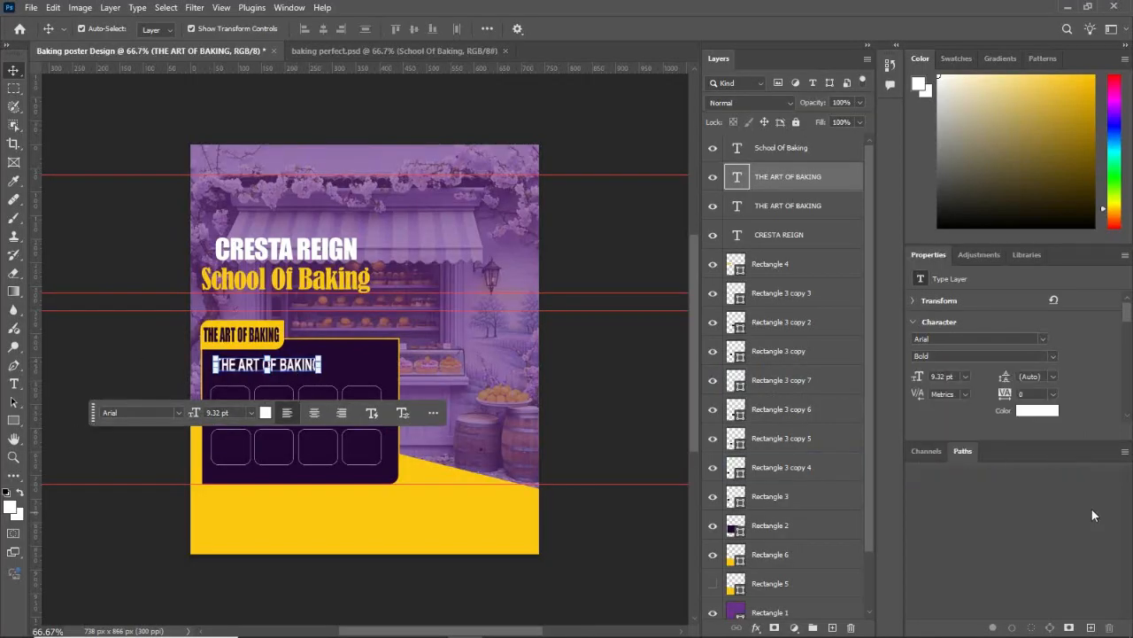
Step: Replace the white text with "MUFFIN" and set its size to 6 pt
double_click(294, 365)
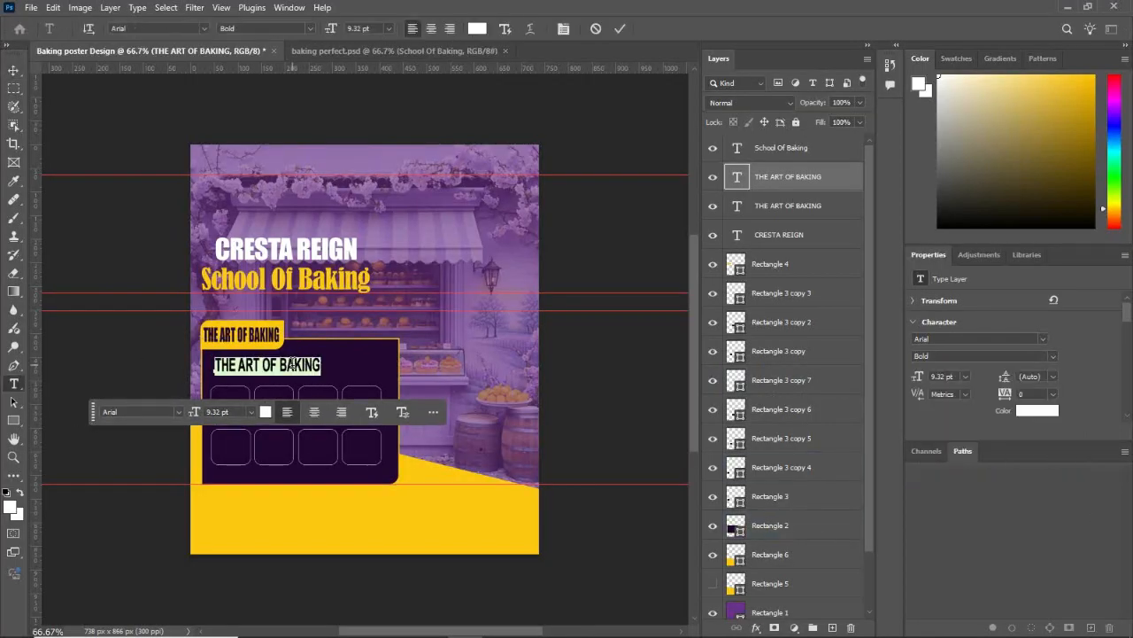
type("MUFFIN")
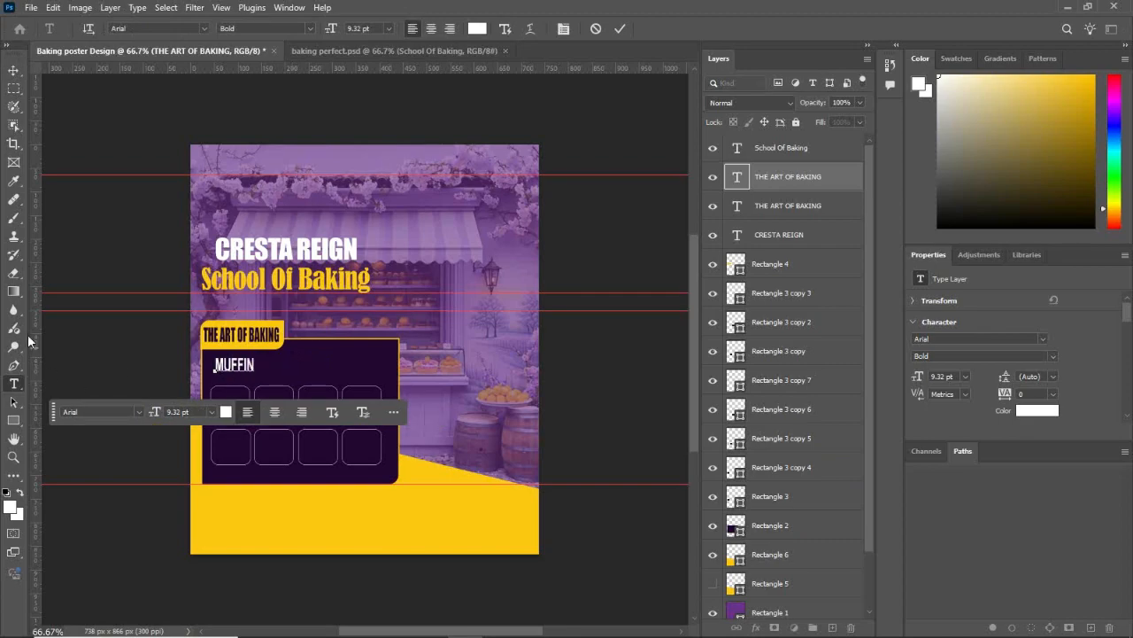
left_click(13, 70)
left_click(221, 414)
left_click(201, 203)
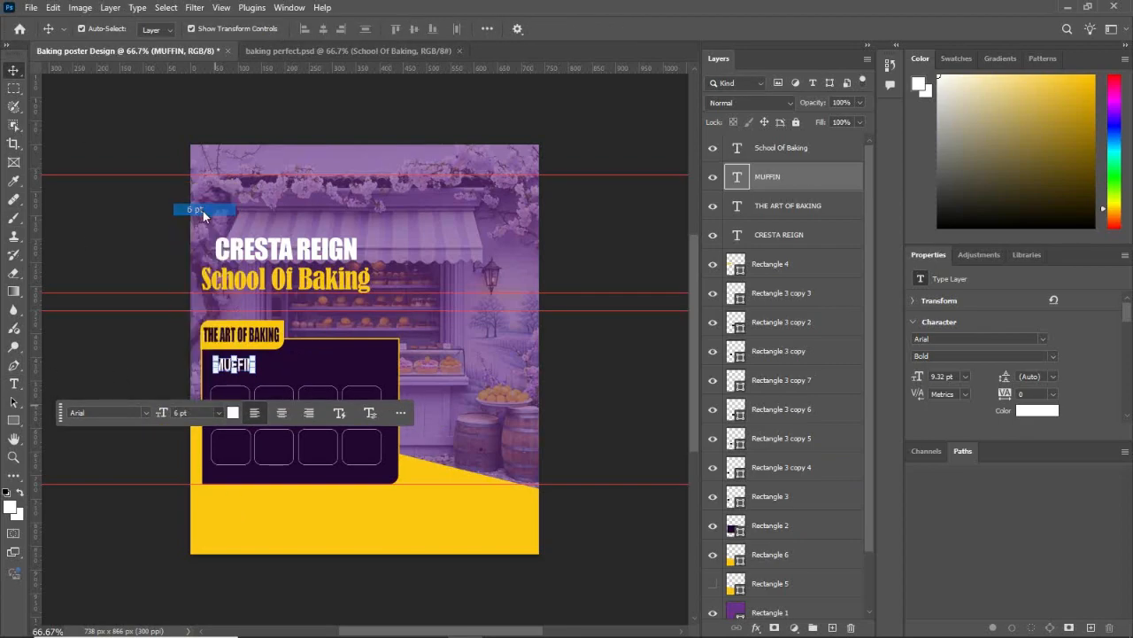
left_click(126, 345)
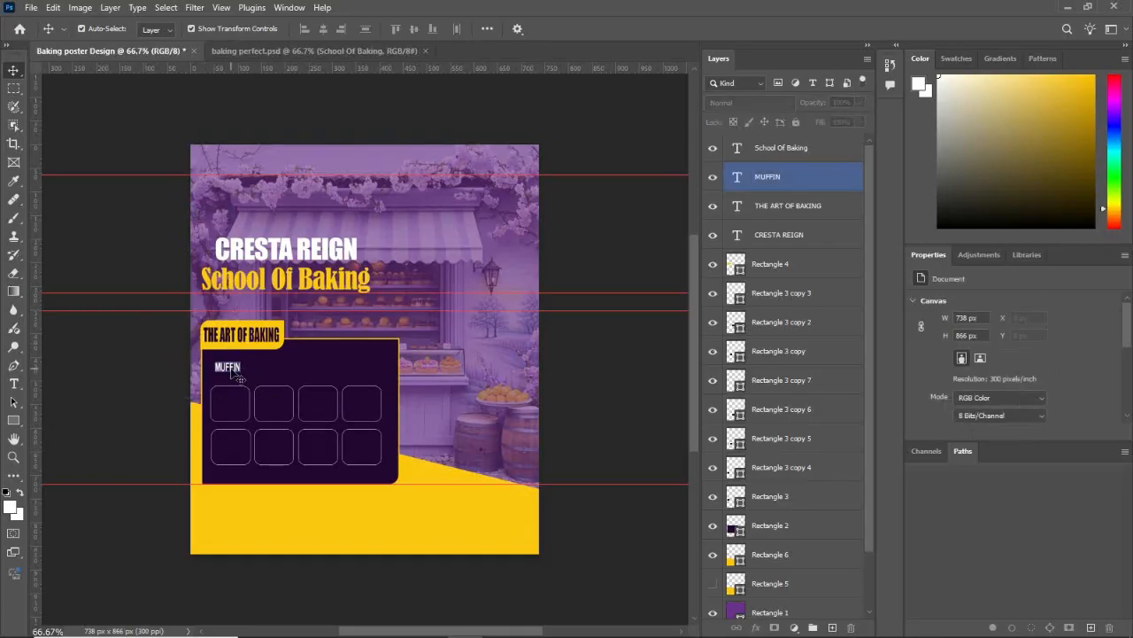
Step: Move "MUFFIN" up to just below the yellow tab and restyle it as Arial Black at 7 pt
left_click_drag(235, 374, 229, 362)
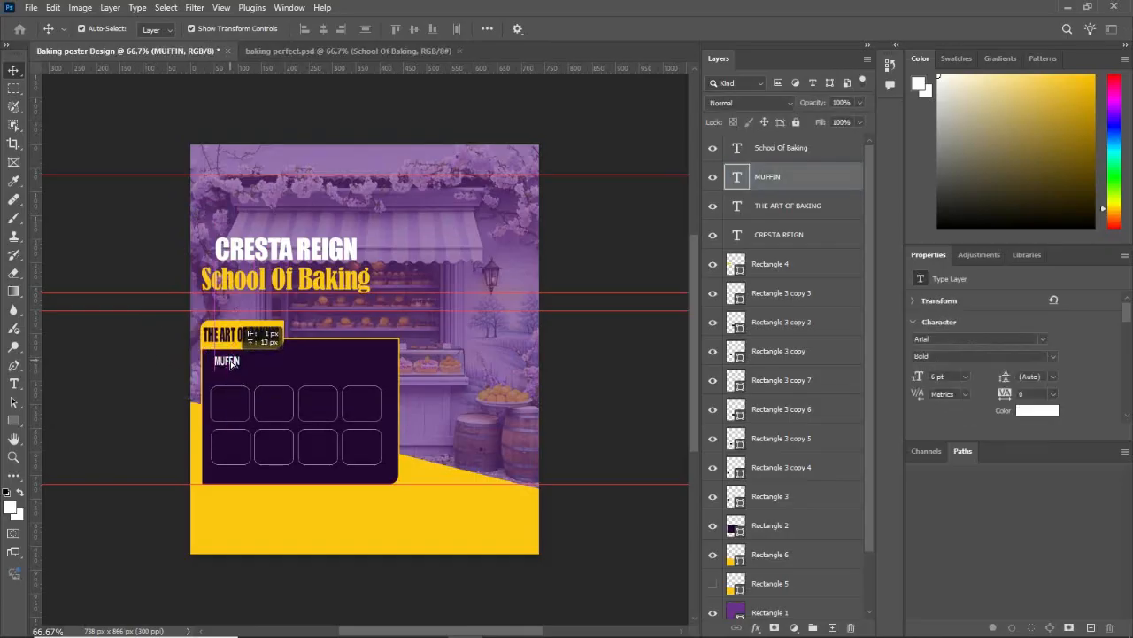
left_click(1048, 357)
left_click(1009, 509)
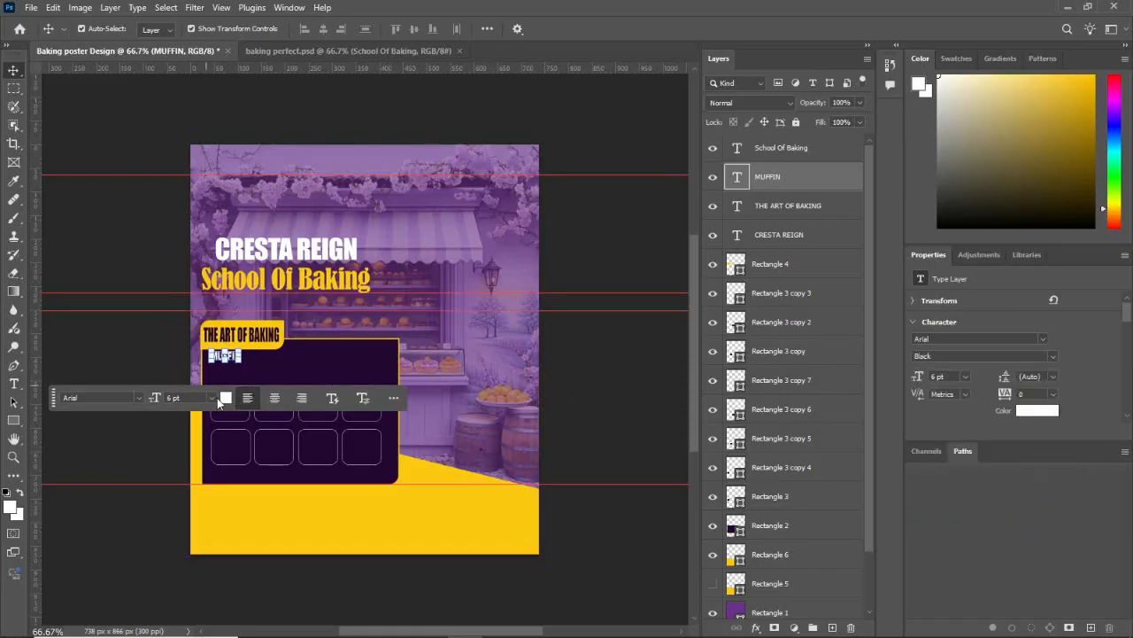
type("7")
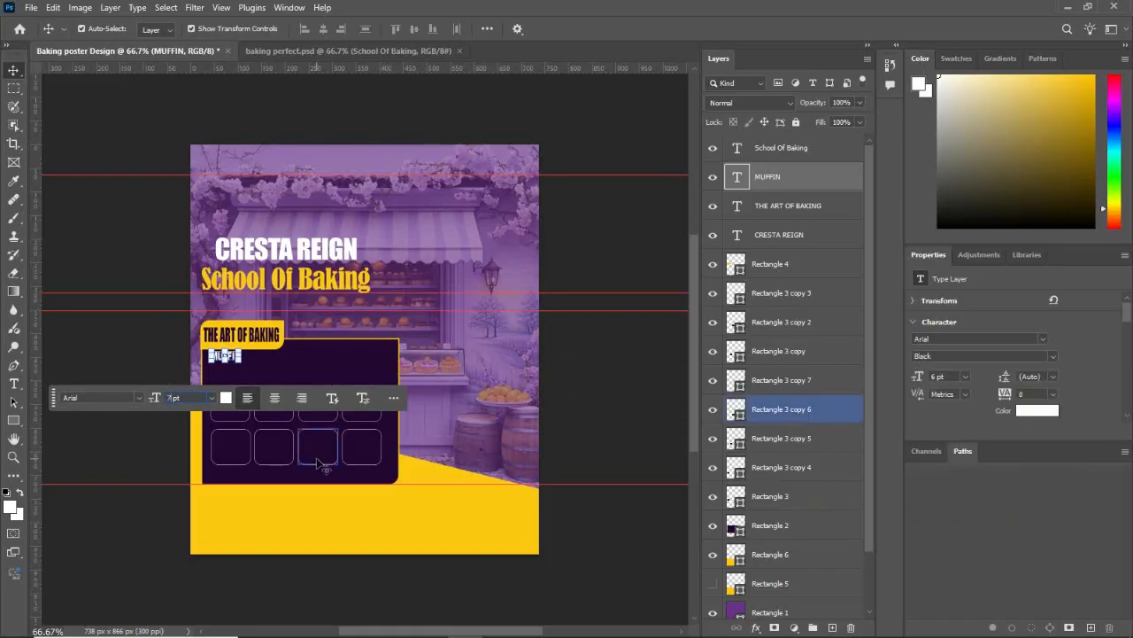
key("Return")
left_click(631, 364)
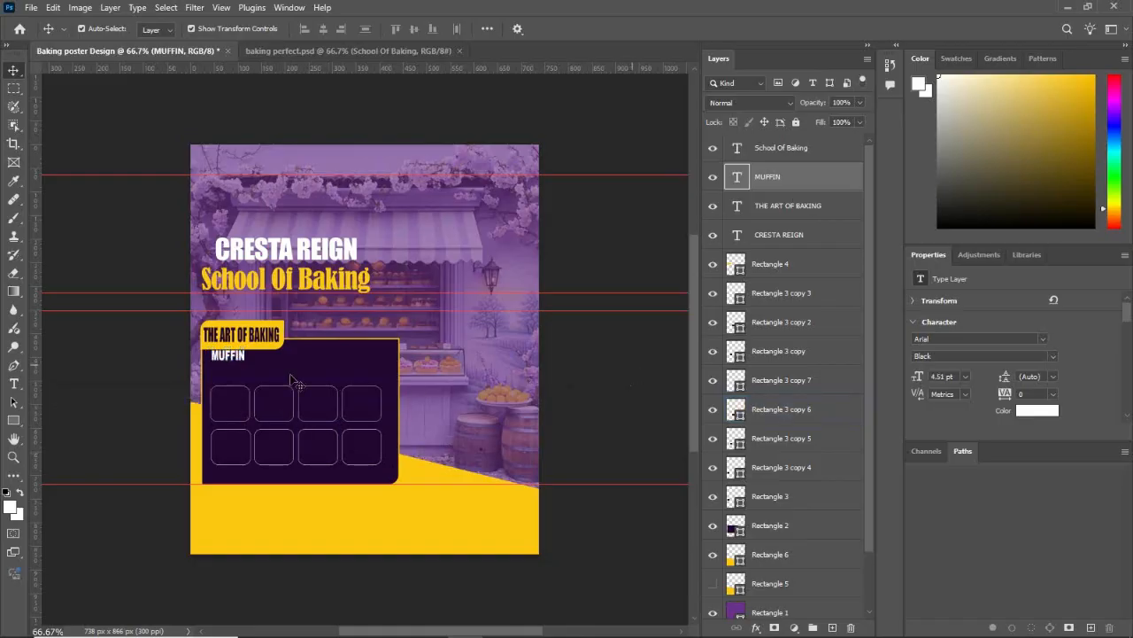
left_click_drag(232, 357, 228, 357)
double_click(228, 358)
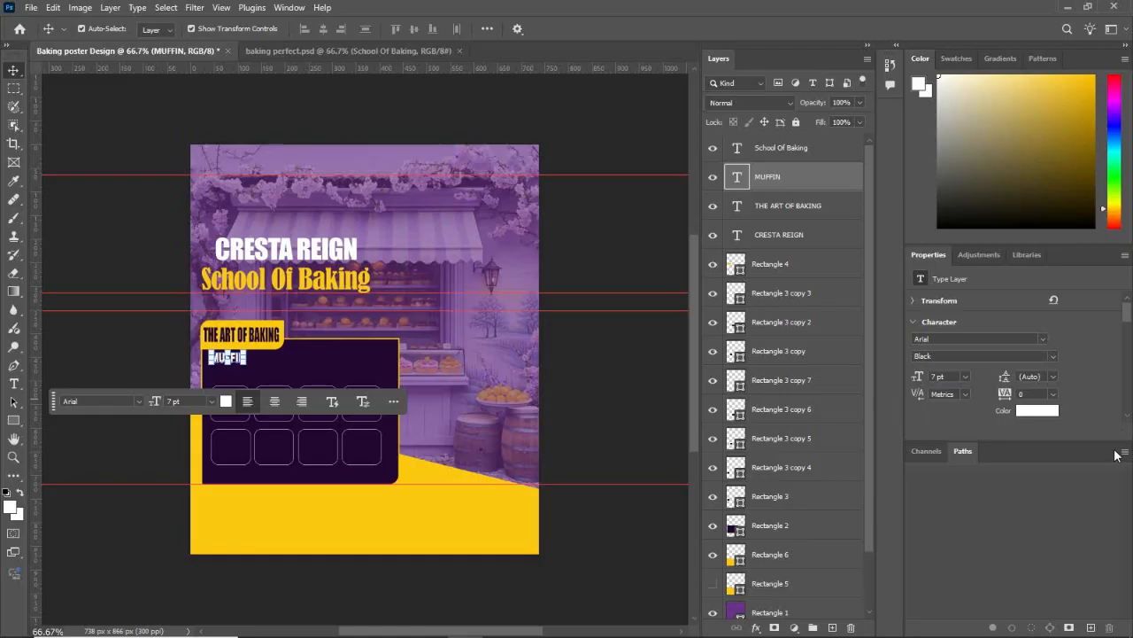
left_click(1054, 356)
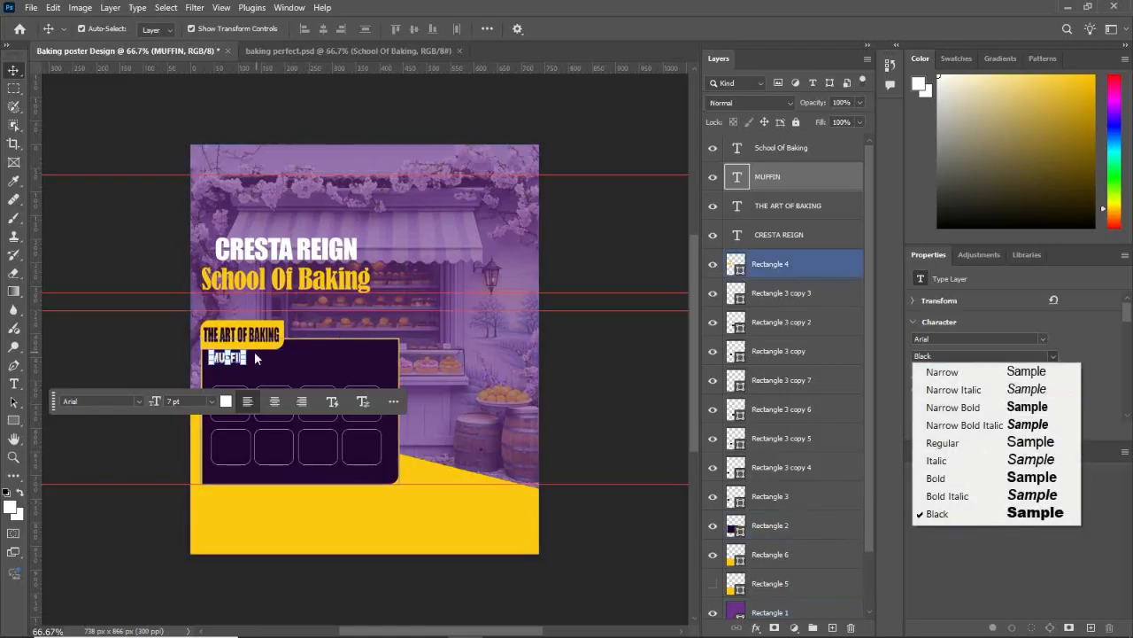
left_click(254, 351)
Step: Retype the white "MUFFIN" text in mixed case as "Muffin"
double_click(237, 358)
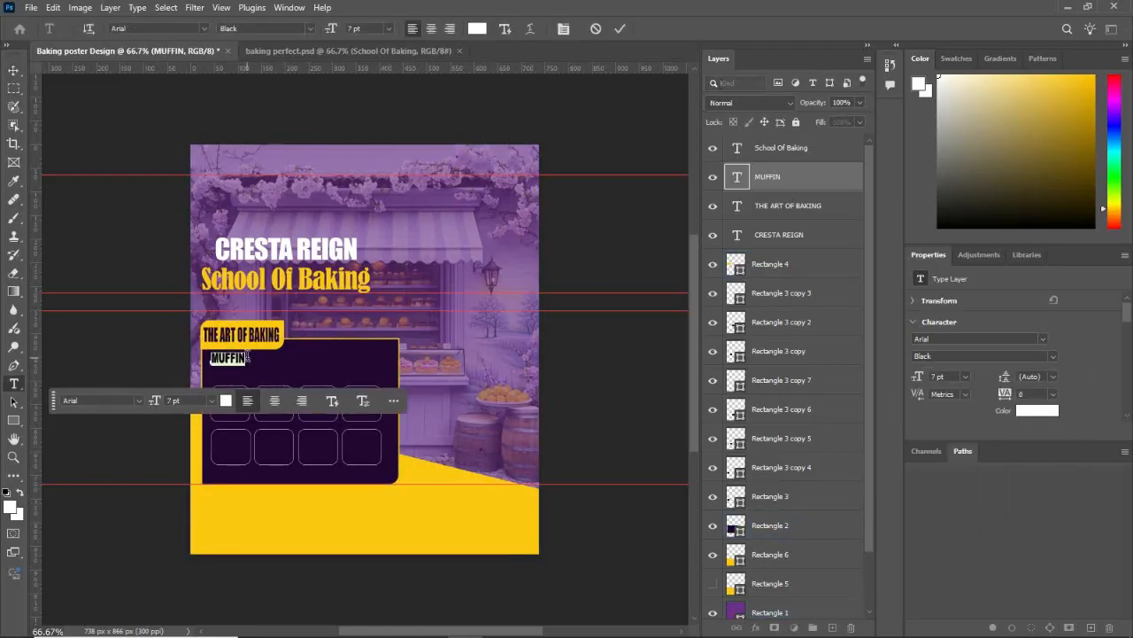
type("Muffin")
left_click(612, 396)
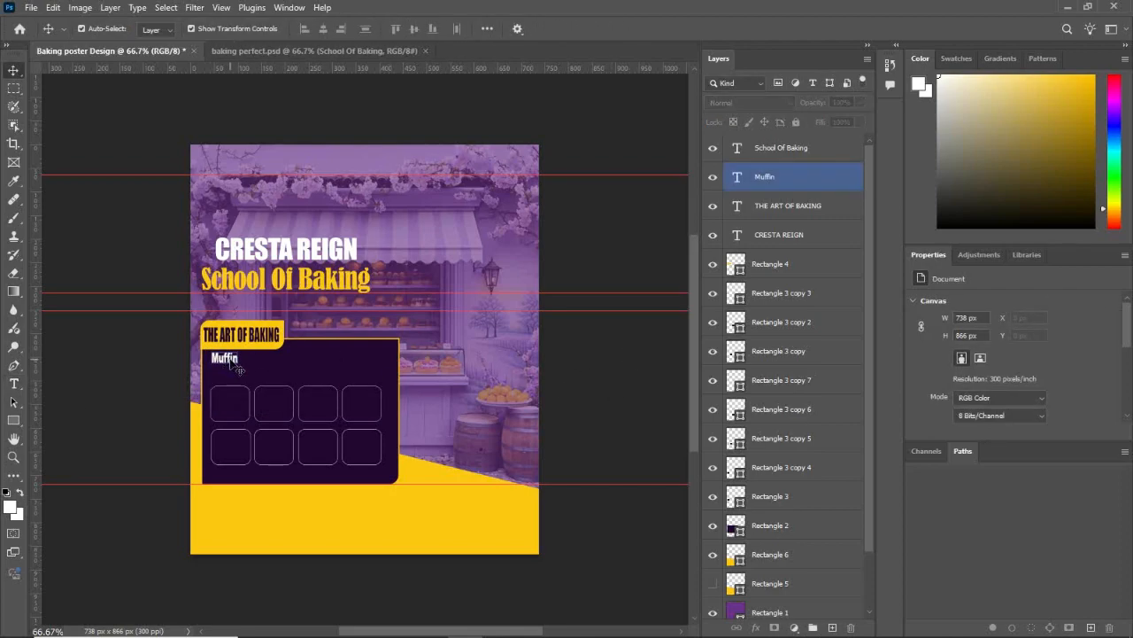
Step: Duplicate the "Muffin" text directly below the original, above the box grid in the dark panel
left_click_drag(239, 368, 233, 374)
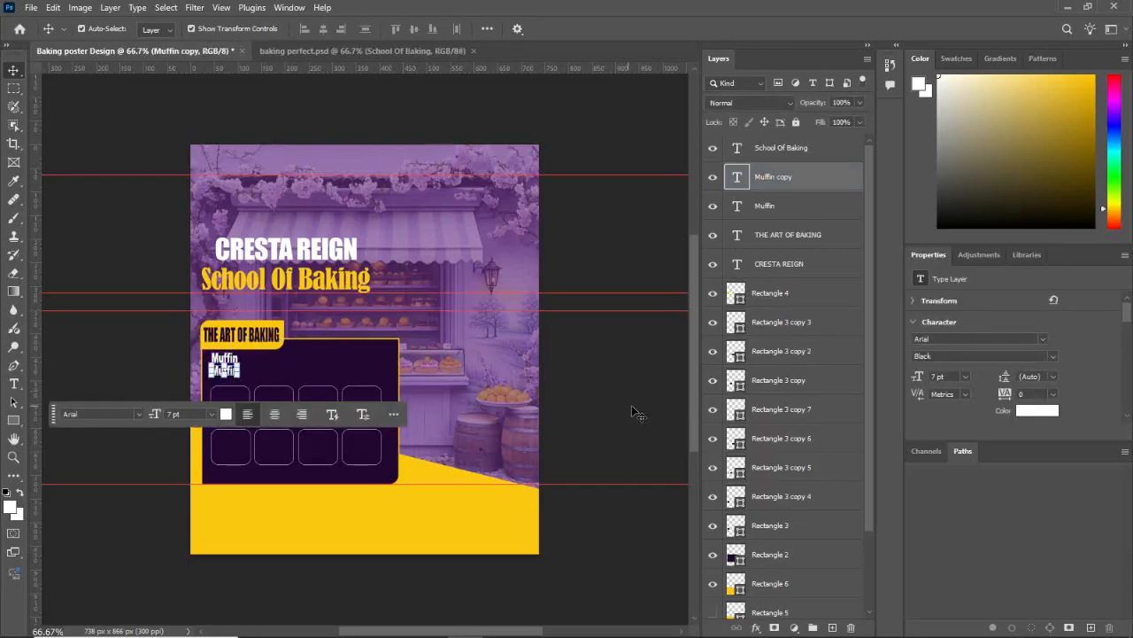
left_click(310, 359)
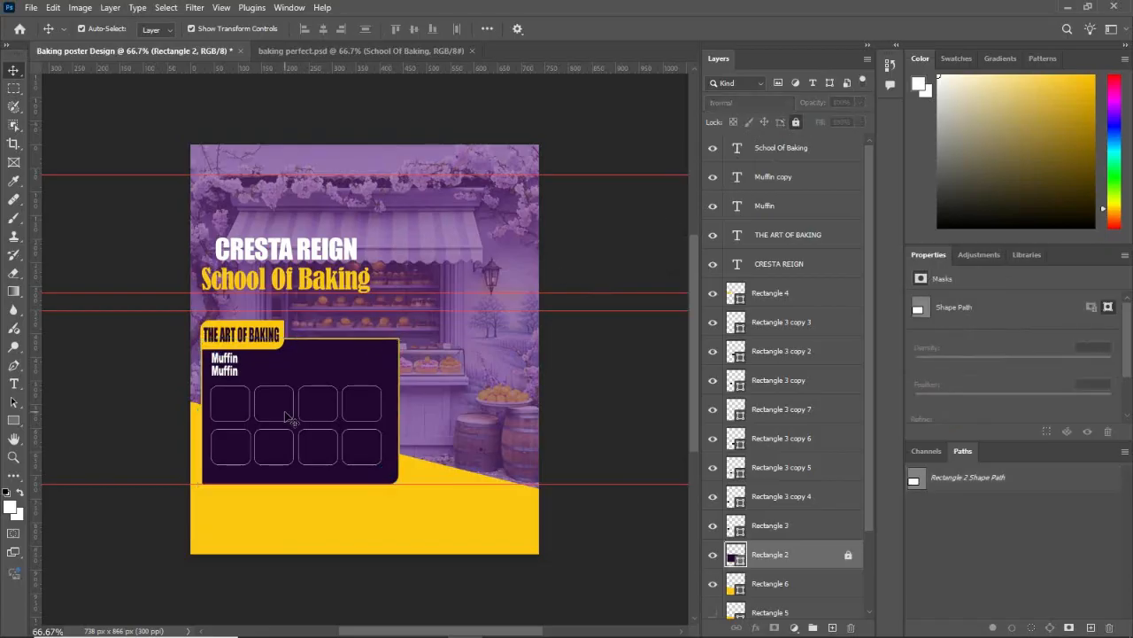
left_click(211, 383)
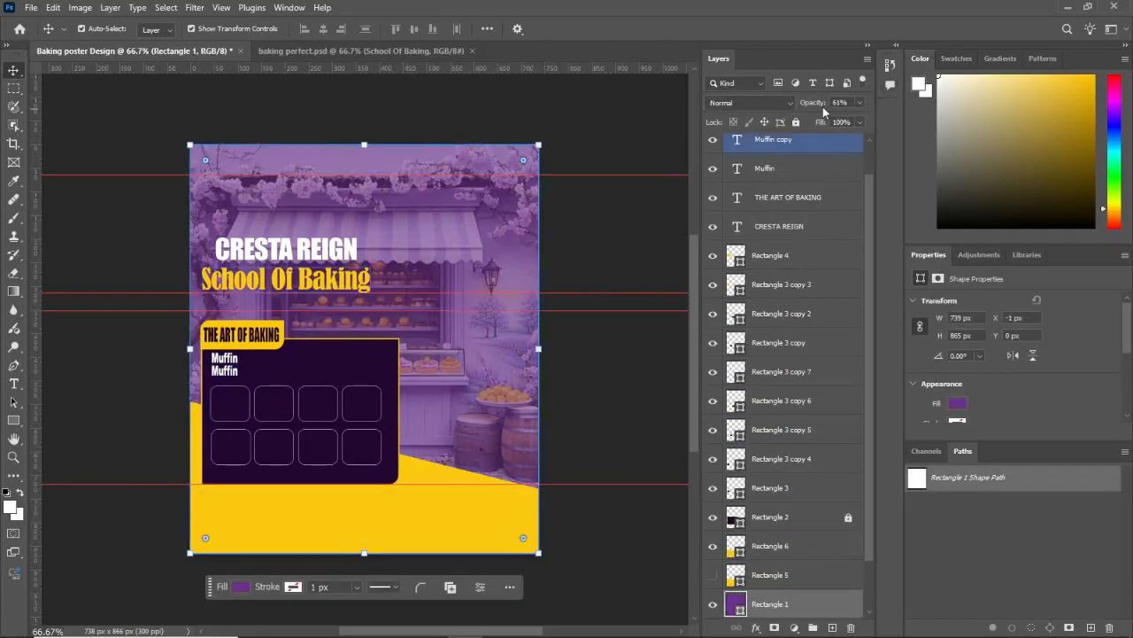
Step: Lock the purple overlay rectangle and the bakery background image layers
left_click(798, 121)
left_click(371, 399)
left_click(397, 387)
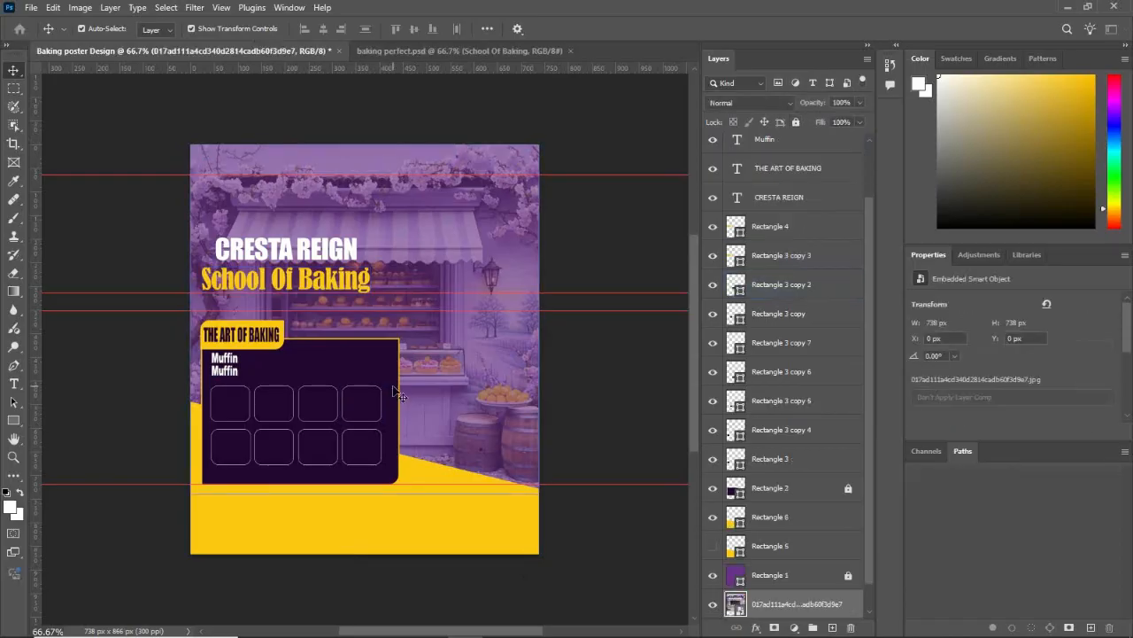
left_click(796, 121)
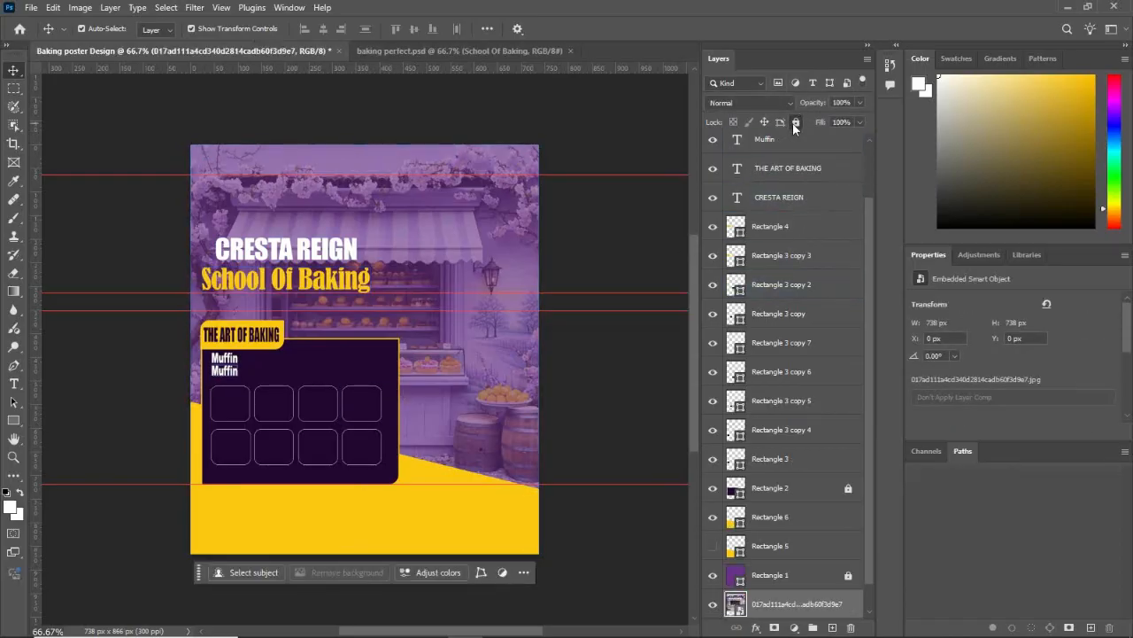
Step: Lock the slanted yellow shape at the poster's bottom, leaving the first small box, Rectangle 3, unlocked
left_click_drag(207, 385, 234, 400)
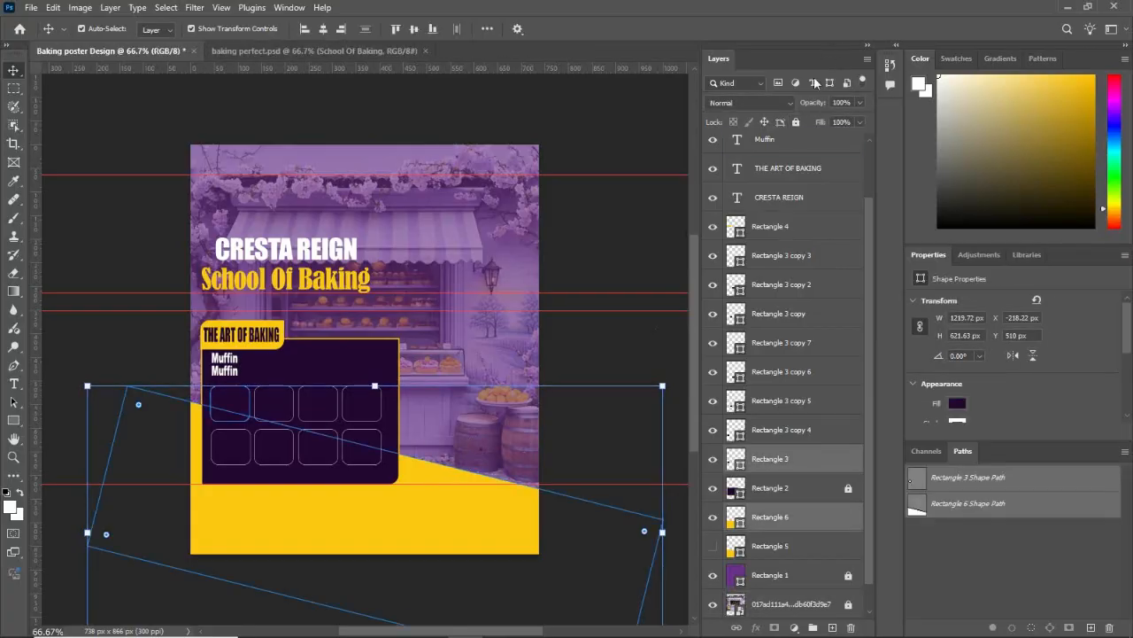
left_click(796, 122)
left_click_drag(216, 394, 383, 466)
left_click_drag(347, 404, 350, 408)
left_click(582, 379)
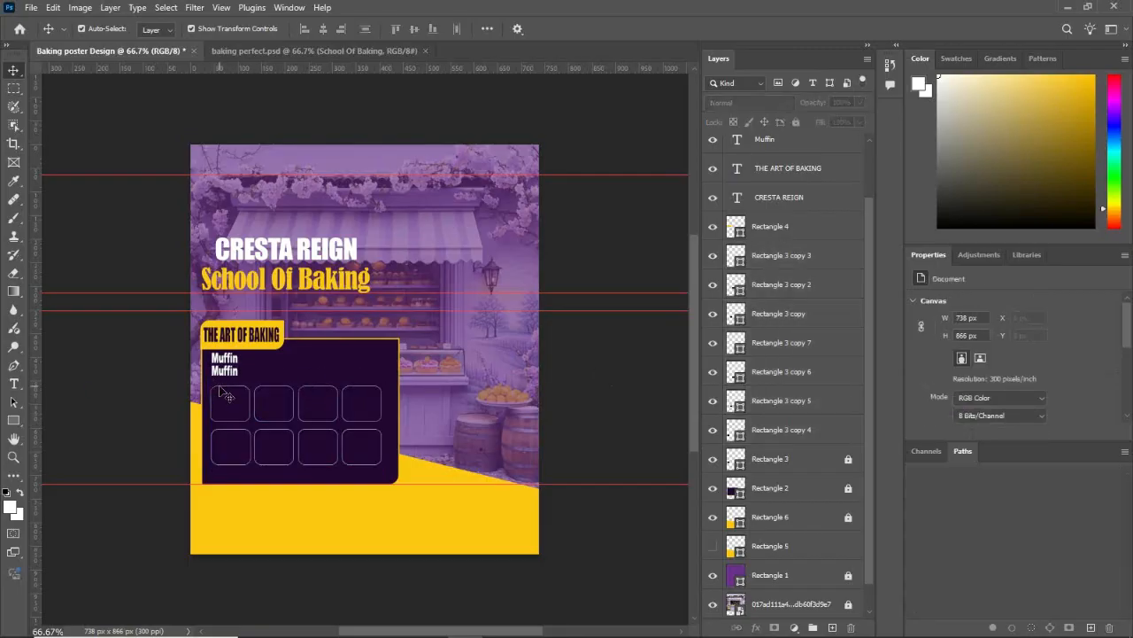
left_click(838, 462)
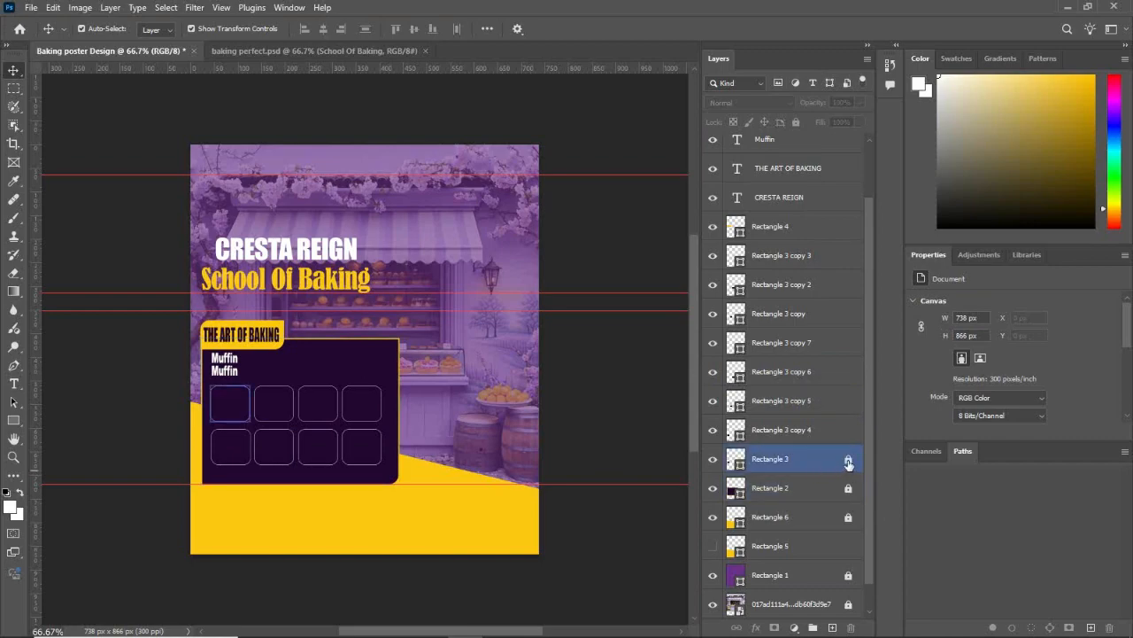
left_click(611, 396)
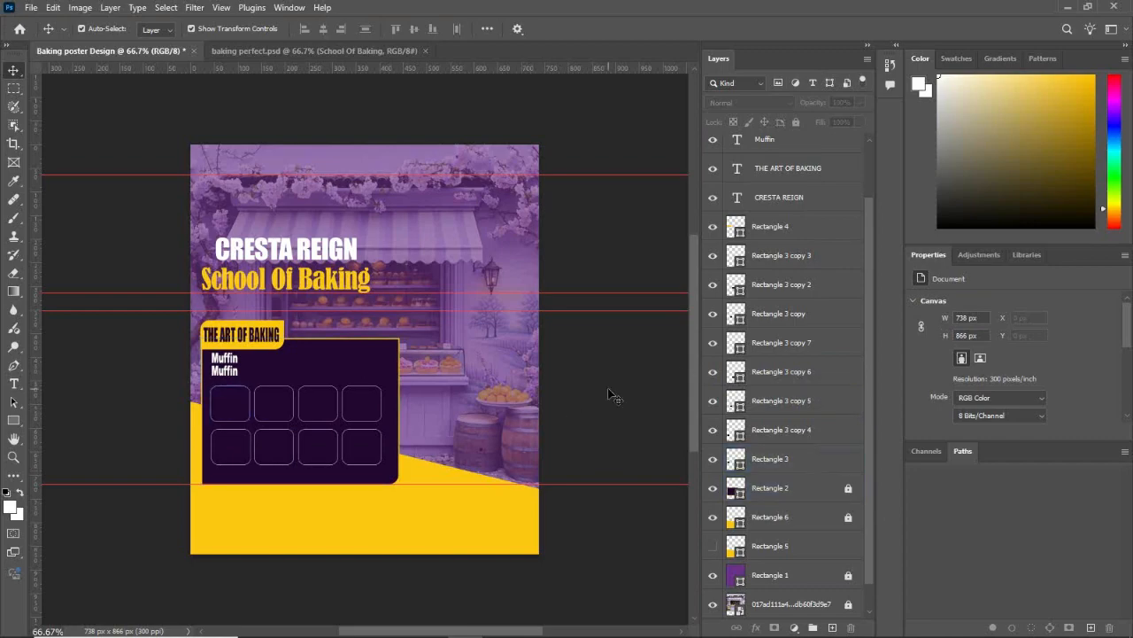
Step: Unlock the dark panel, extend it downward to about 326 px high with the lower guide at its new edge, and relock it
left_click(838, 489)
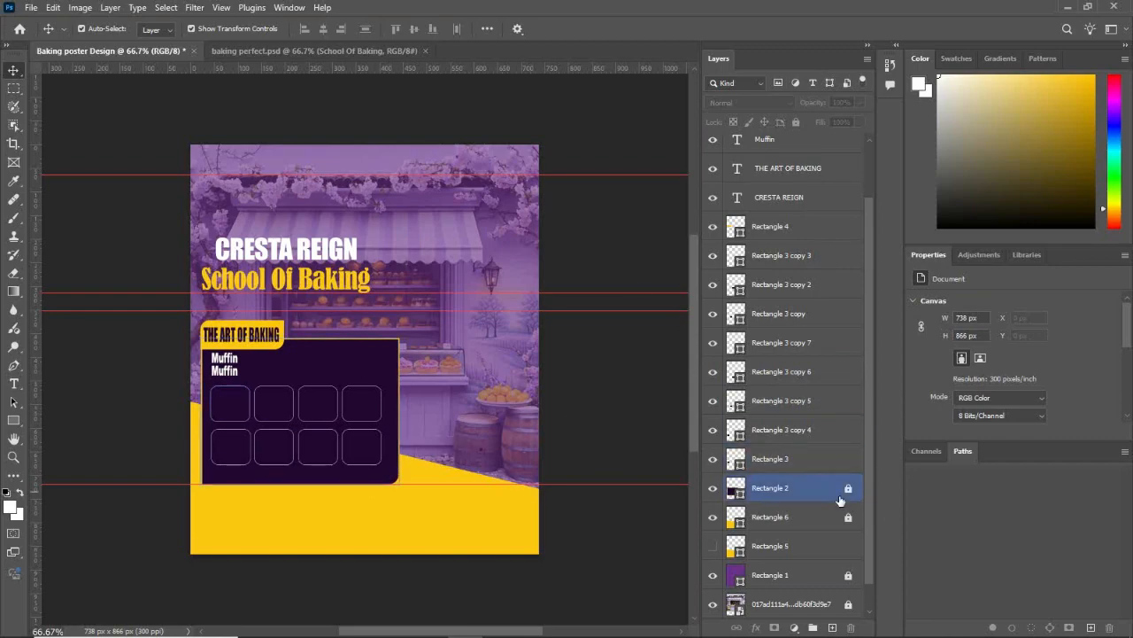
left_click(305, 474)
left_click_drag(299, 485, 301, 490)
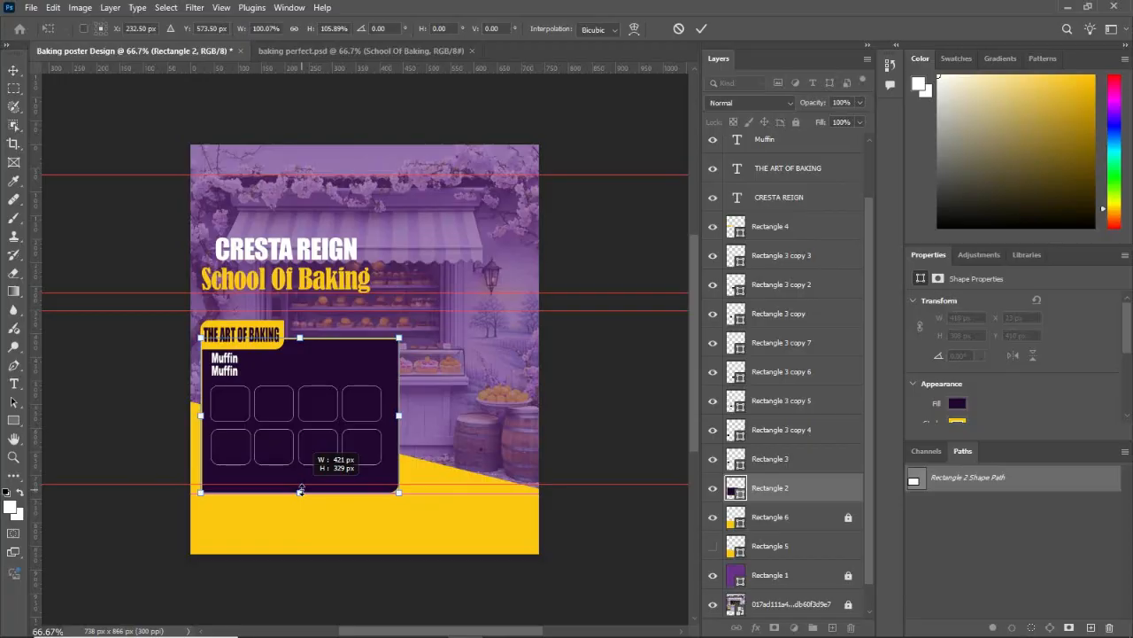
left_click_drag(301, 494, 302, 487)
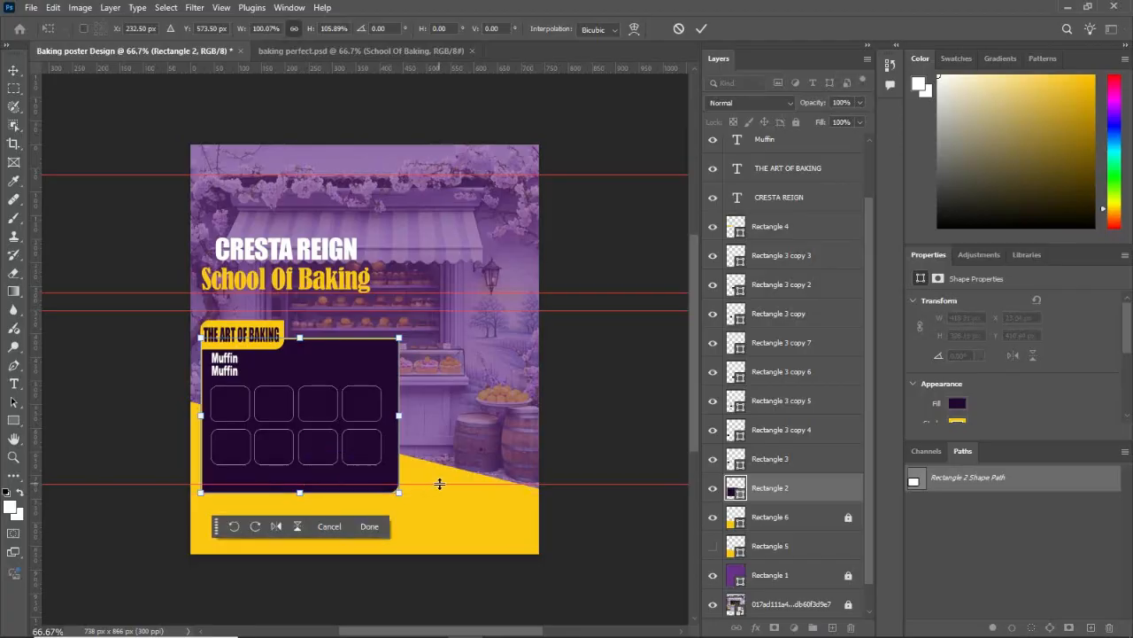
left_click_drag(439, 484, 439, 494)
left_click(367, 530)
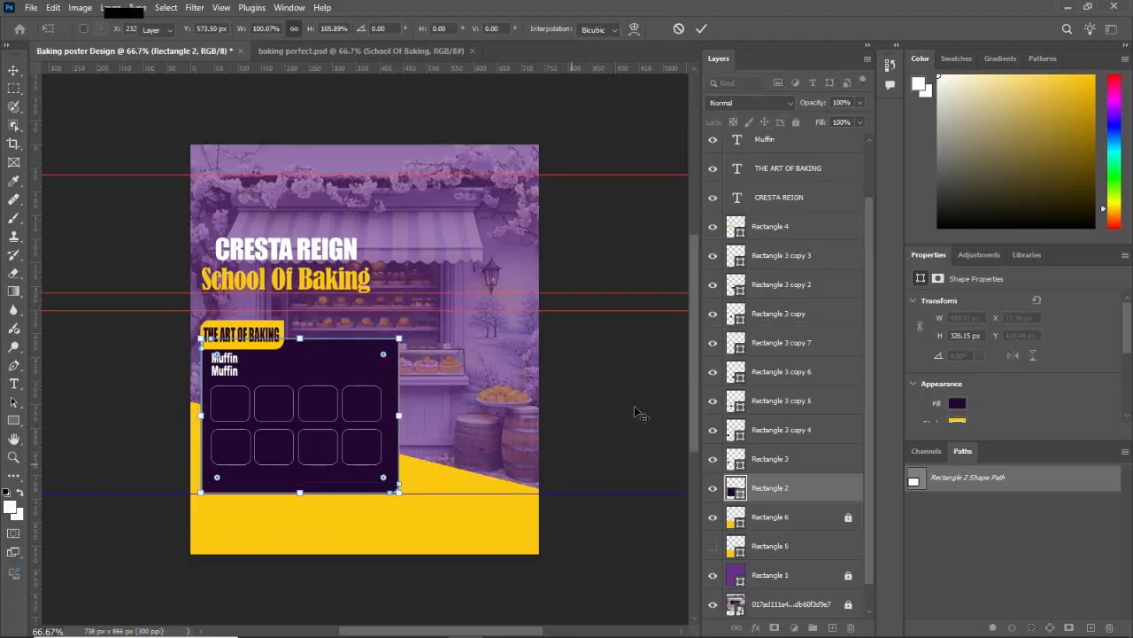
key("Return")
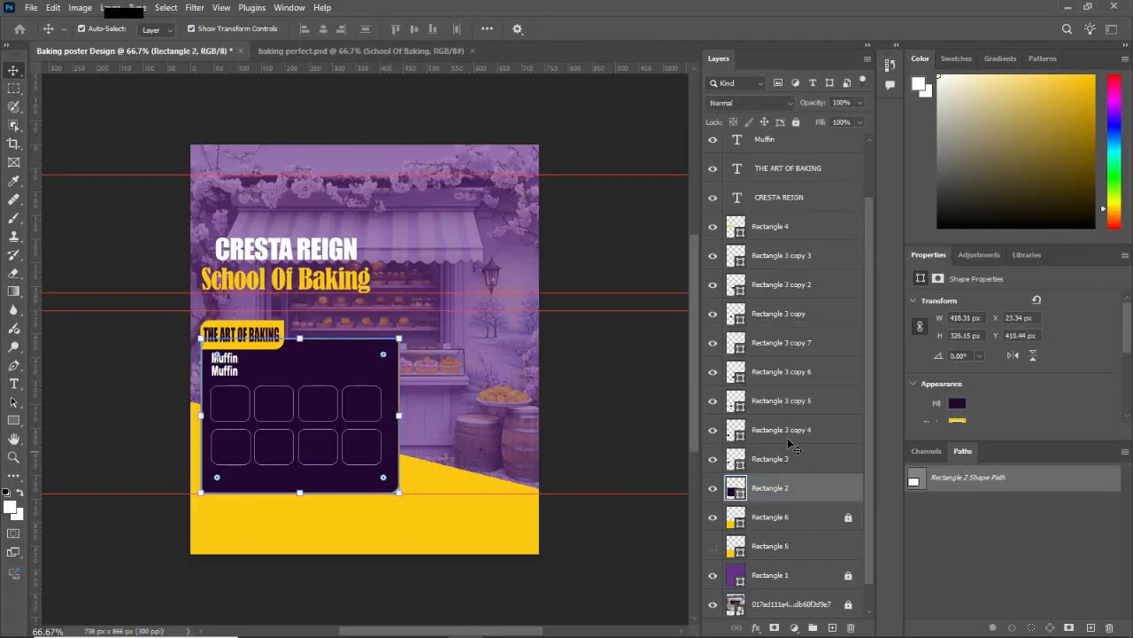
left_click(796, 123)
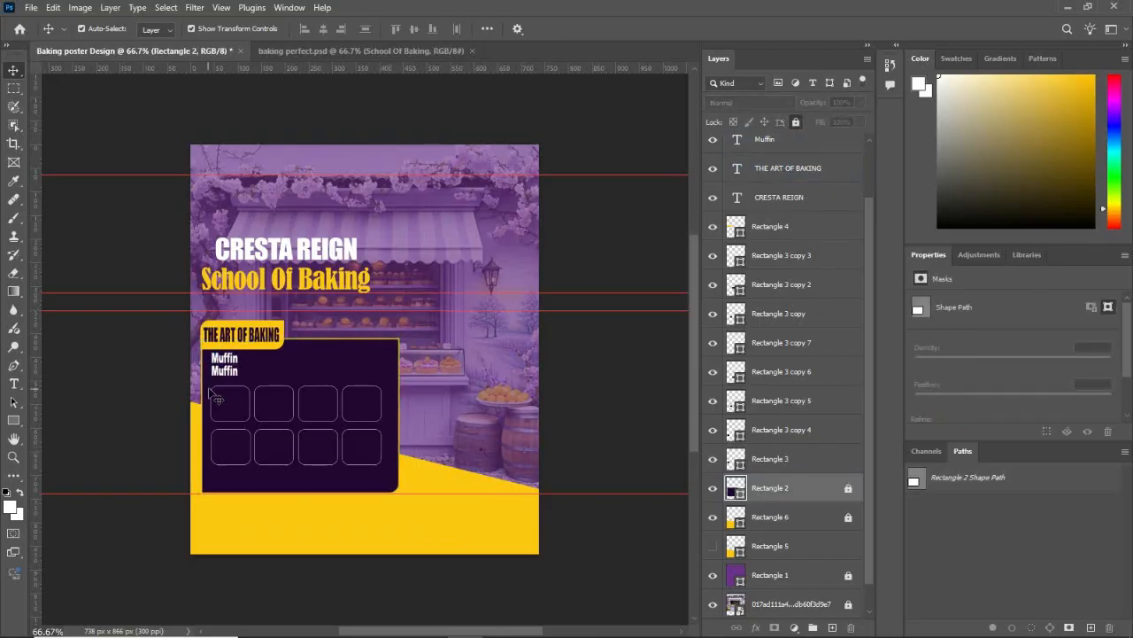
Step: Move all eight small boxes down together within the dark panel to a Y position of 526 px
left_click_drag(210, 389, 394, 465)
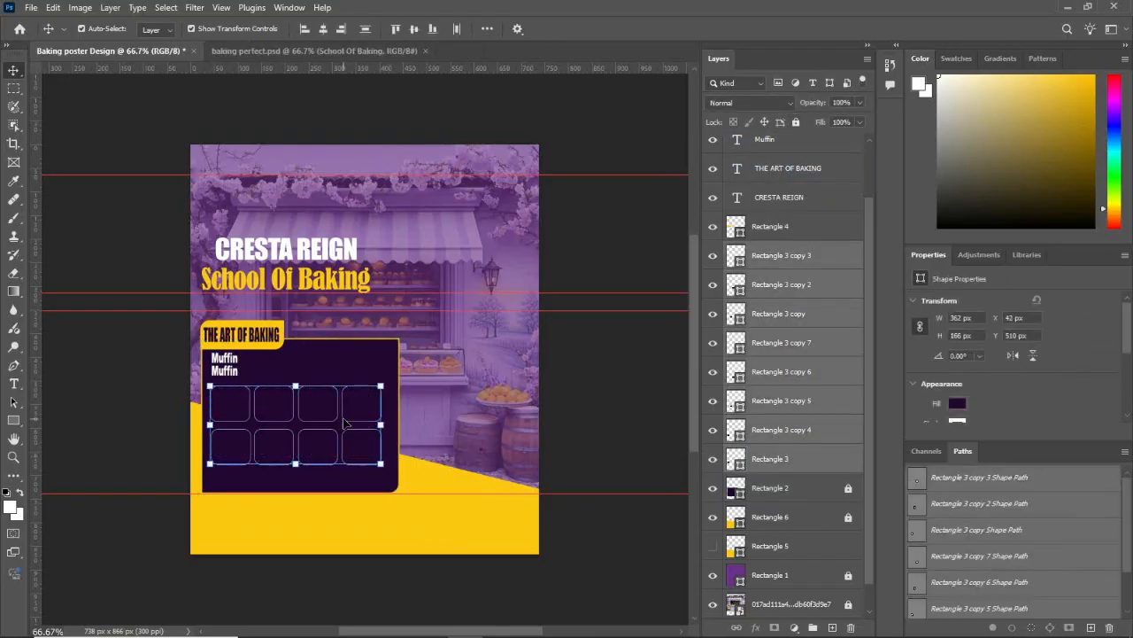
left_click(607, 387)
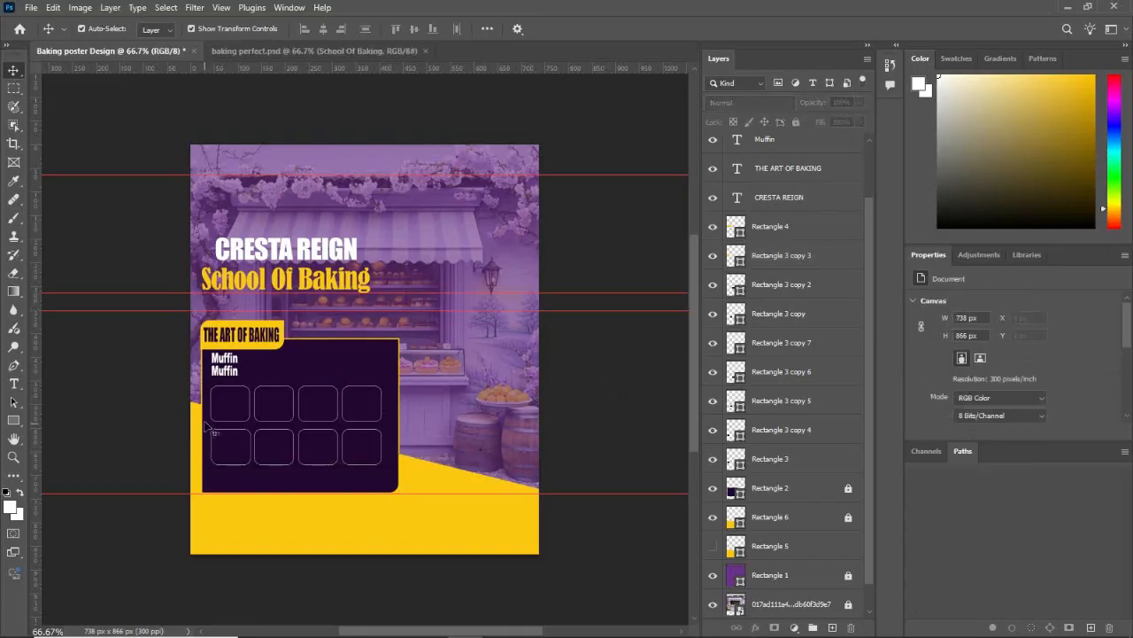
left_click_drag(210, 392, 368, 449)
key("Down")
key("Down")
key("Down")
key("Down")
key("Down")
key("Down")
key("Down")
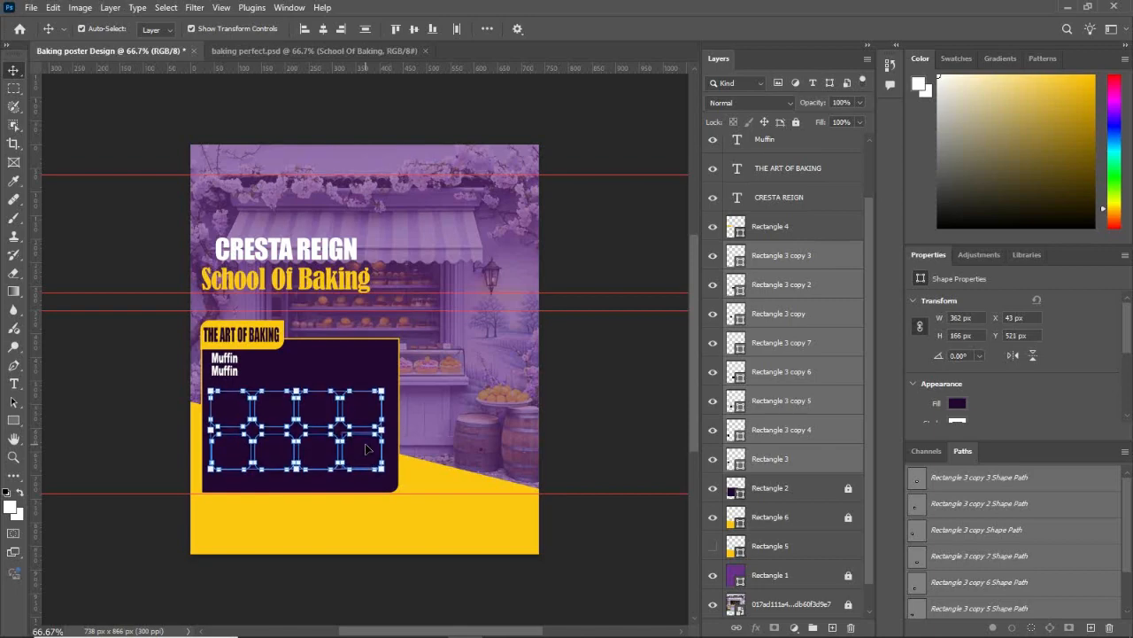
key("Down")
key("Down")
key("Down")
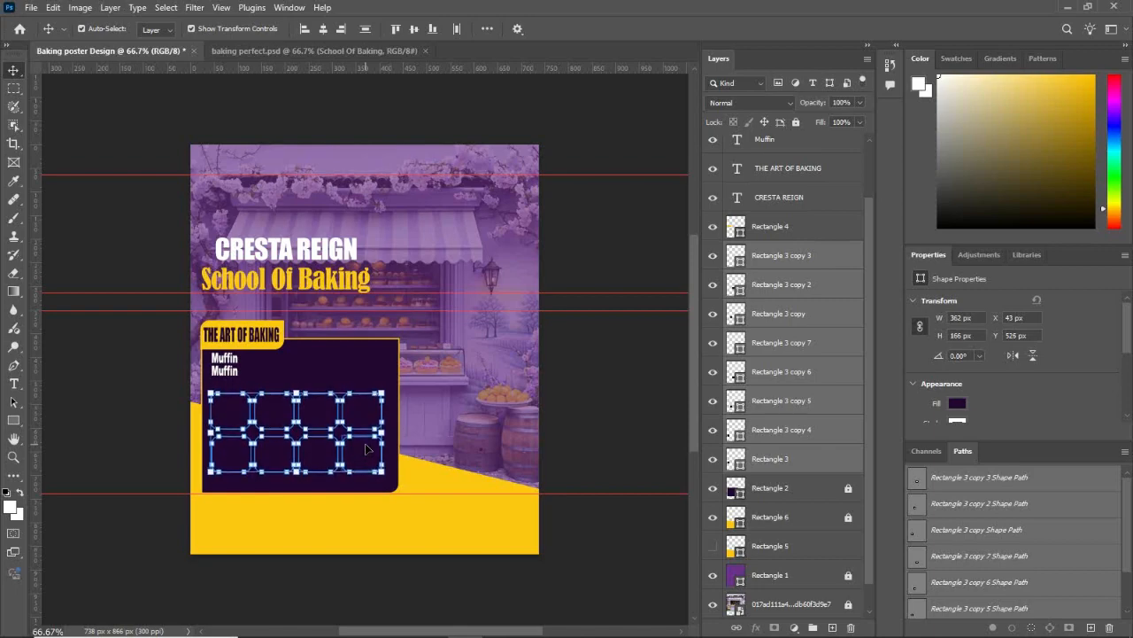
left_click(601, 373)
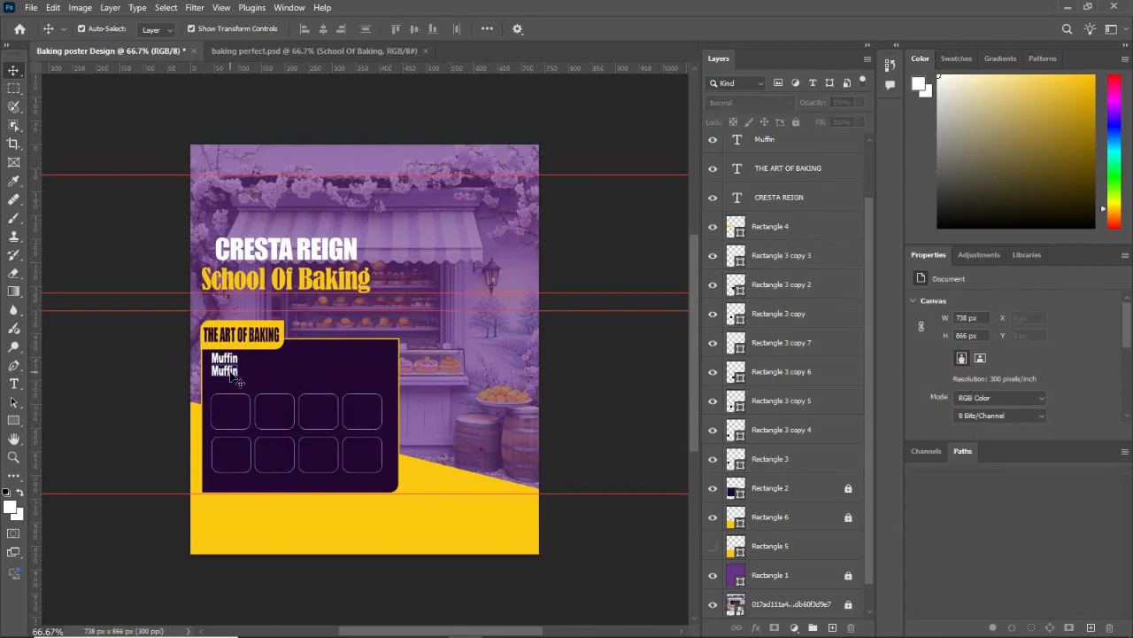
Step: Duplicate the "Muffin" text to build three columns of three entries above the box grid
left_click_drag(232, 377, 227, 386)
left_click(606, 390)
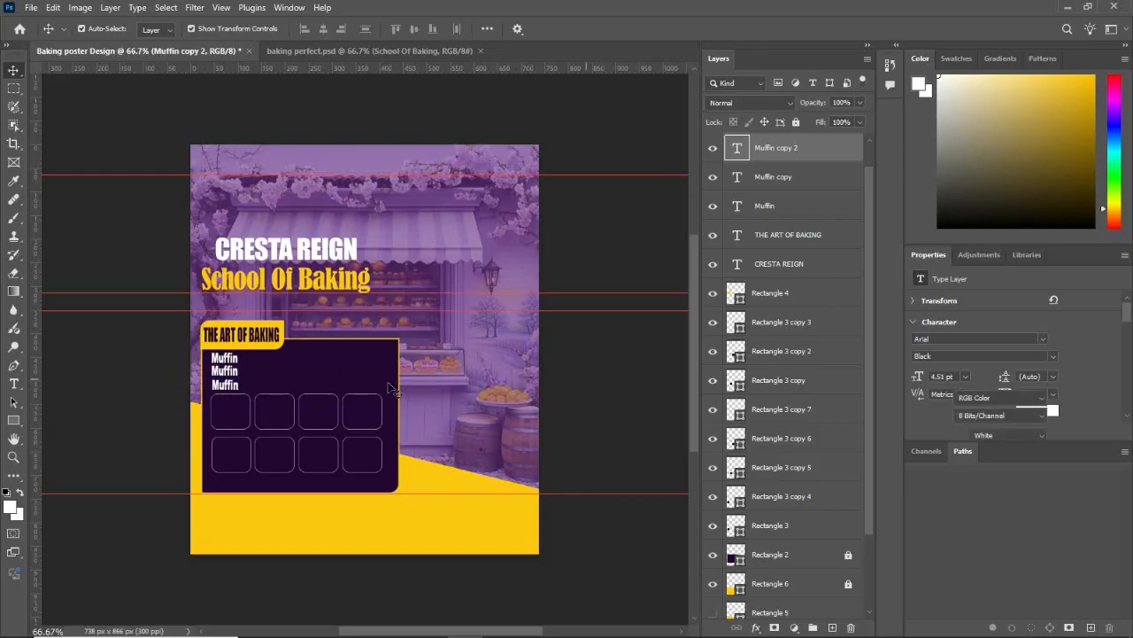
left_click_drag(222, 359, 303, 386)
left_click(590, 378)
left_click(582, 380)
left_click(572, 378)
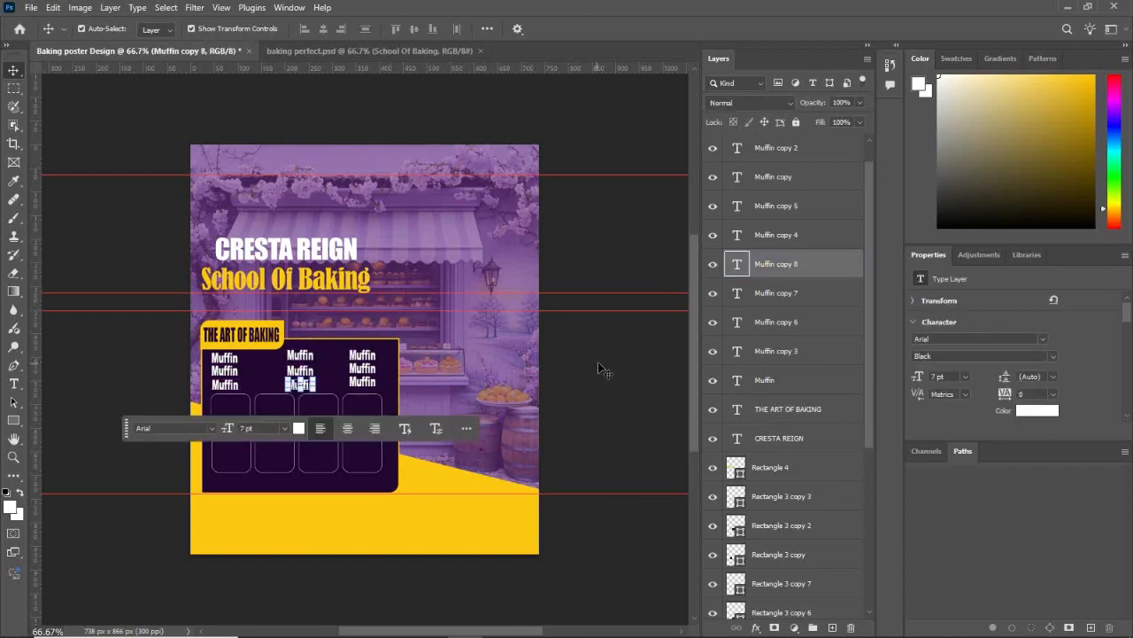
left_click(602, 372)
Step: Replace the second "Muffin" entry in the first column with "Buns"
double_click(224, 357)
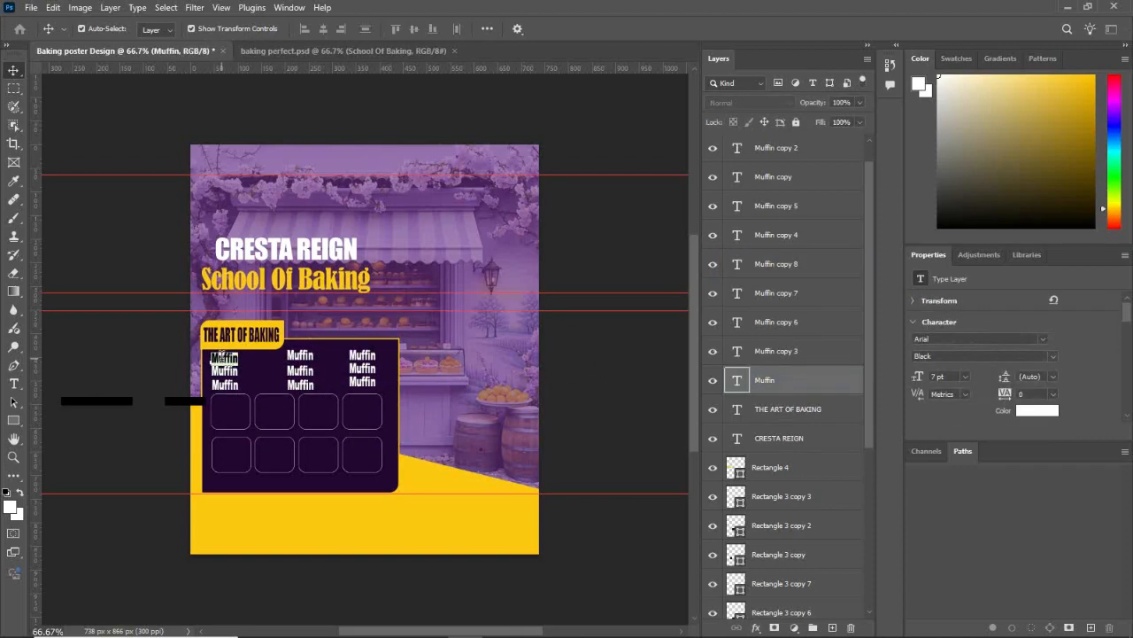
left_click(175, 361)
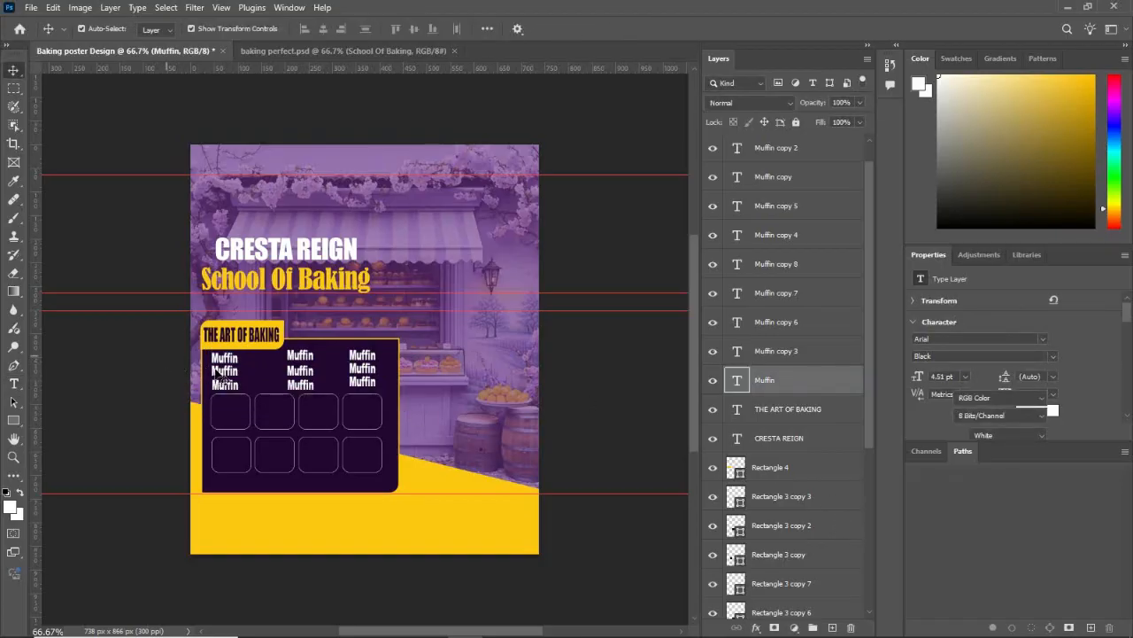
double_click(221, 370)
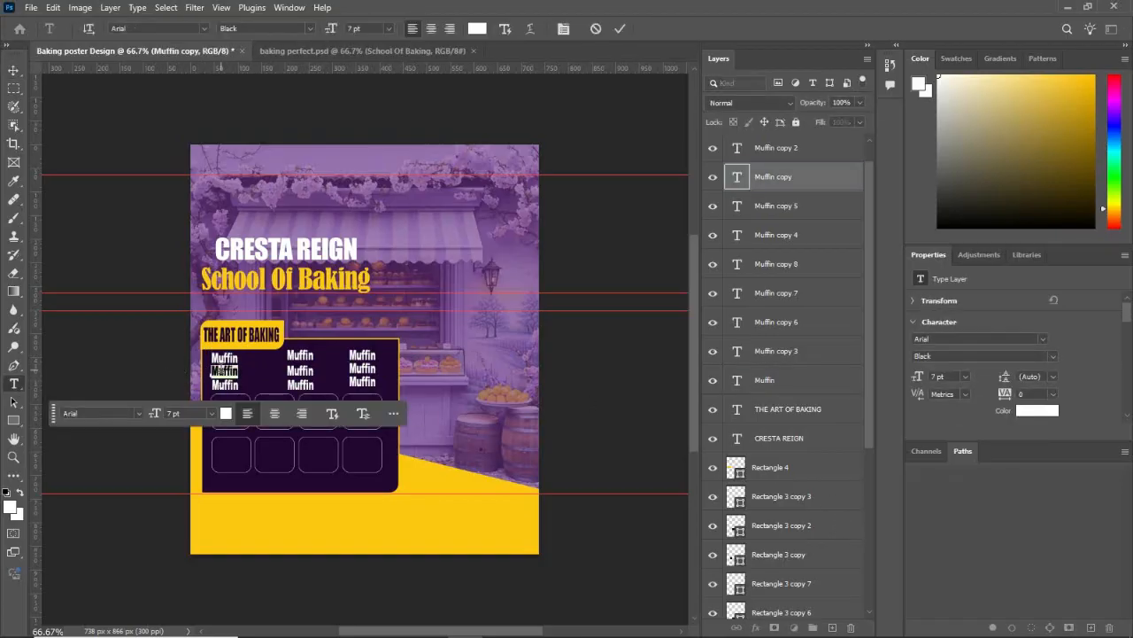
left_click(216, 373)
key("ctrl+Return")
key("v")
left_click(560, 340)
Step: Replace the third "Muffin" entry in the first column with "Chips"
left_click(232, 385)
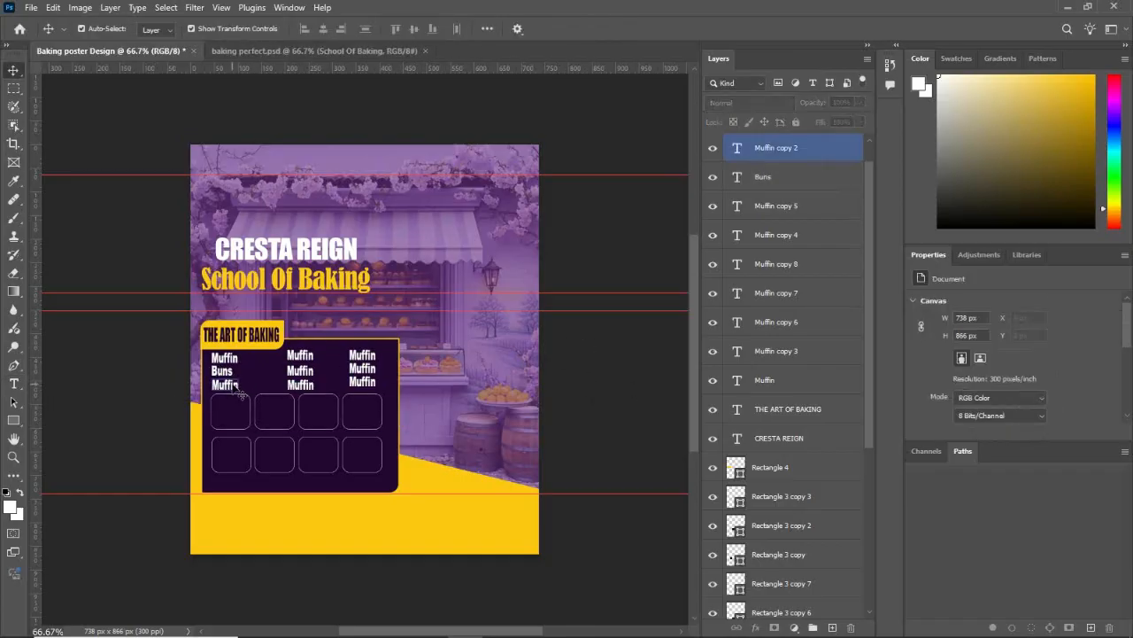
double_click(234, 386)
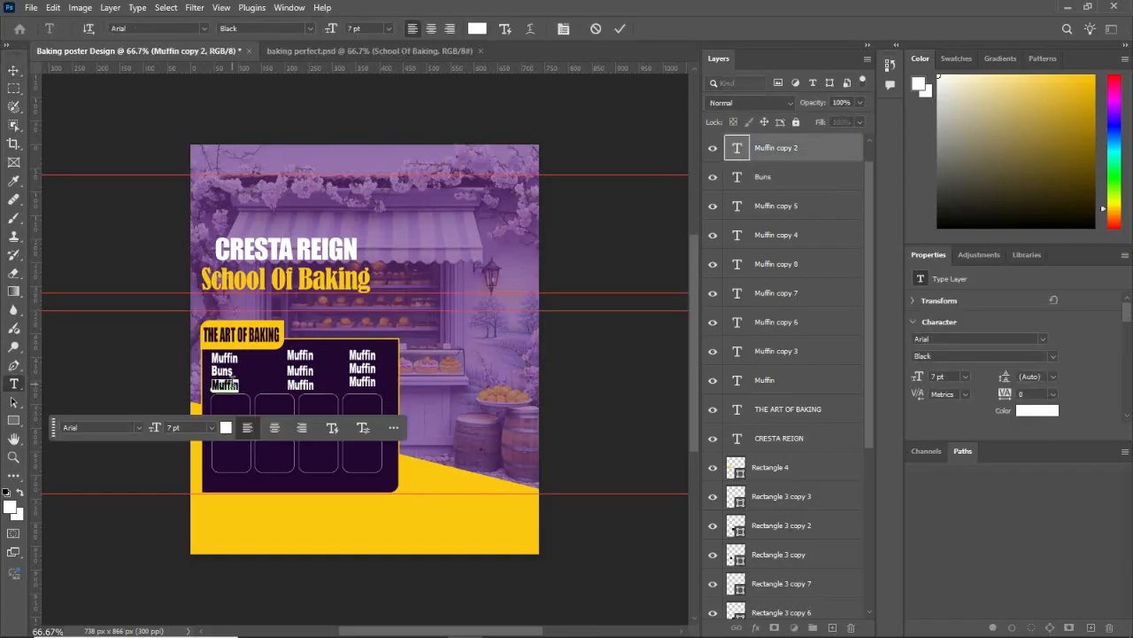
type("Chips")
key("ctrl+Return")
key("v")
Step: Replace the first "Muffin" entry in the middle column with "Cupcake"
double_click(299, 355)
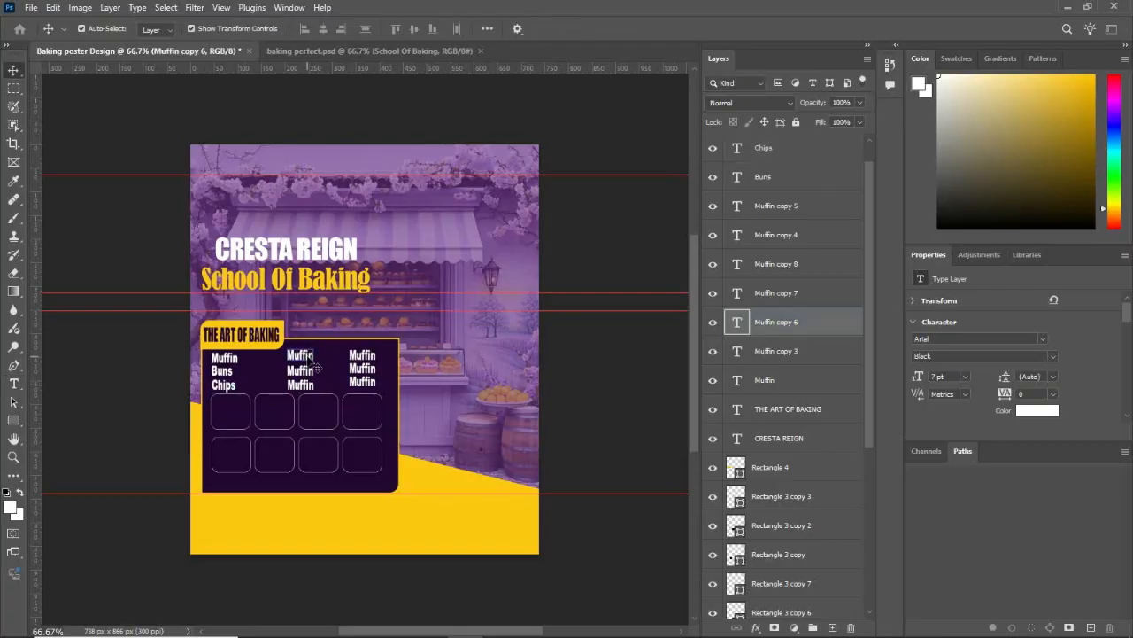
type("Cupcake")
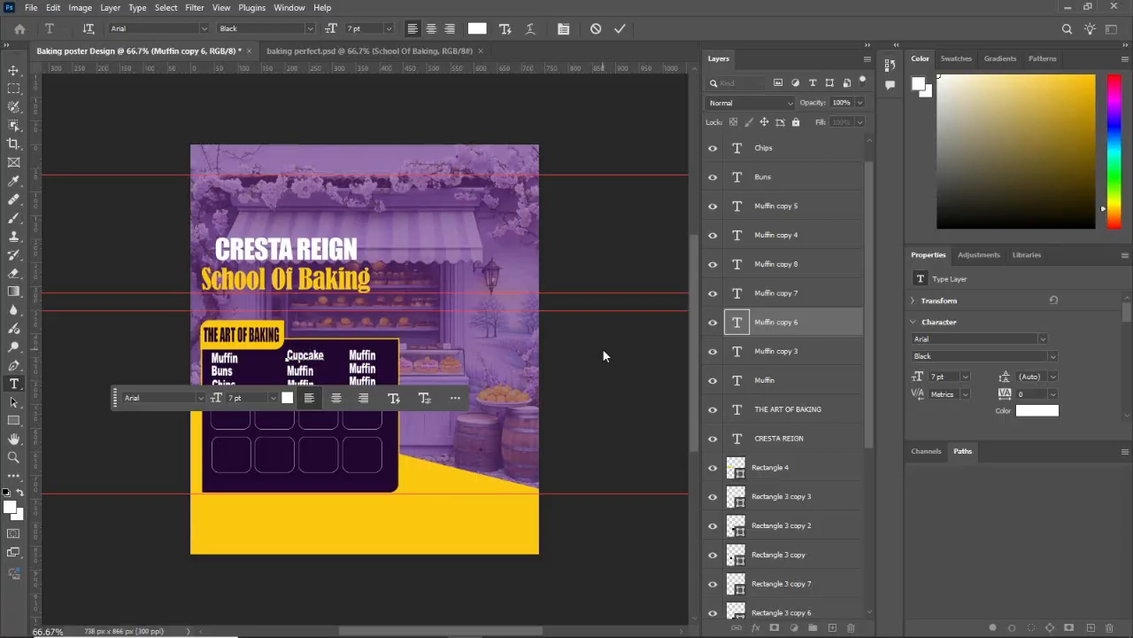
key("ctrl+Return")
key("v")
Step: Replace the second "Muffin" entry in the middle column with "Meat Pies"
left_click(306, 371)
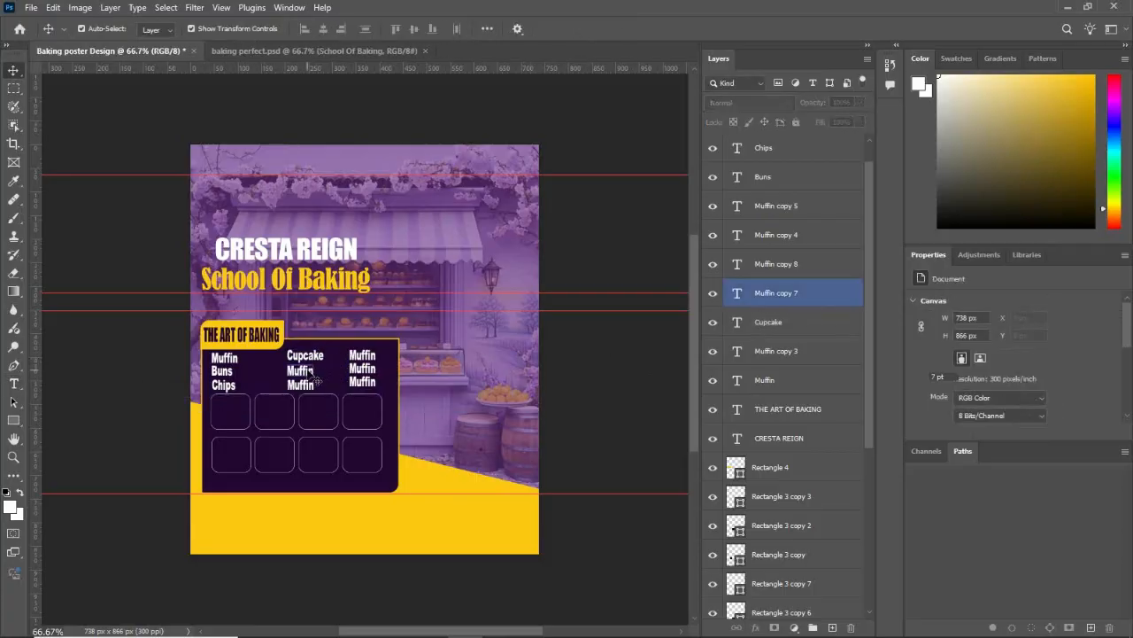
double_click(305, 371)
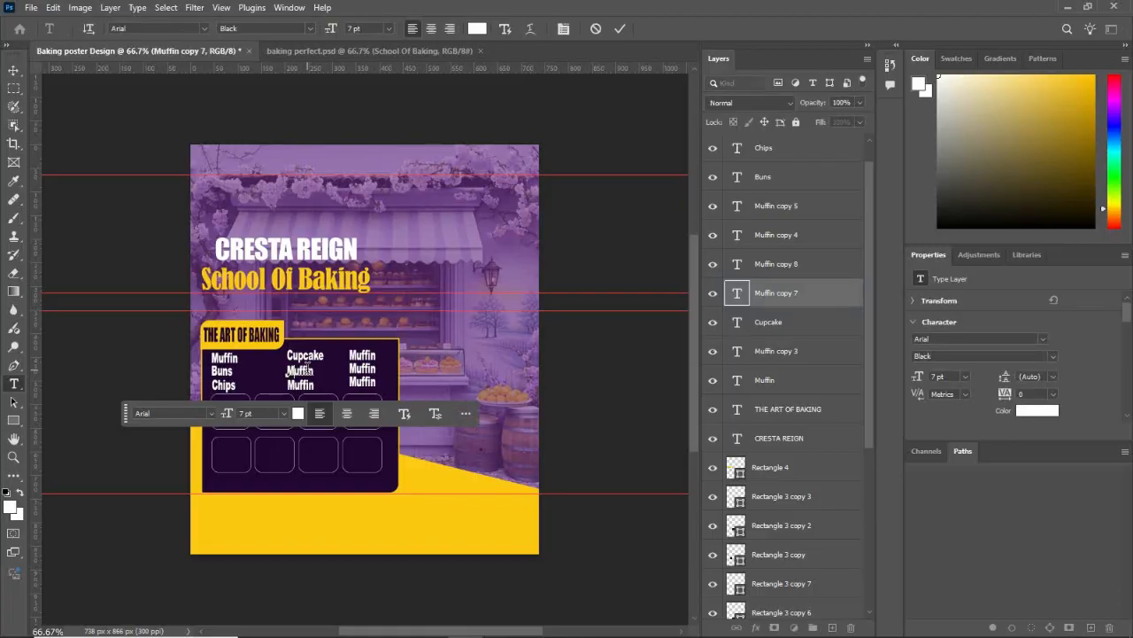
type("Me")
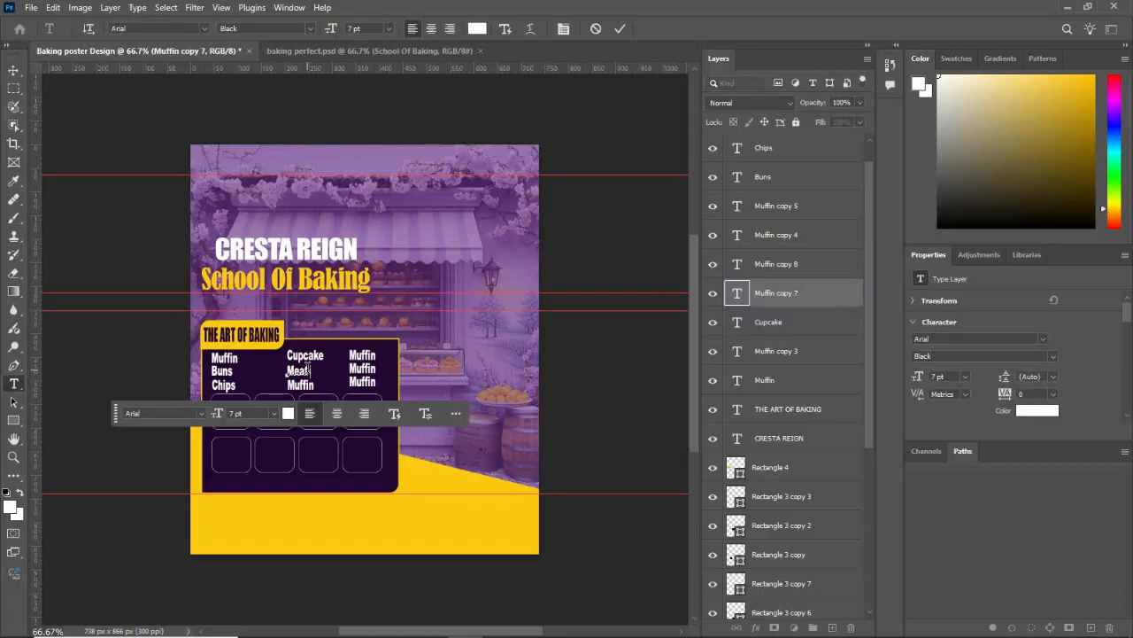
type("at Pies")
key("ctrl+Return")
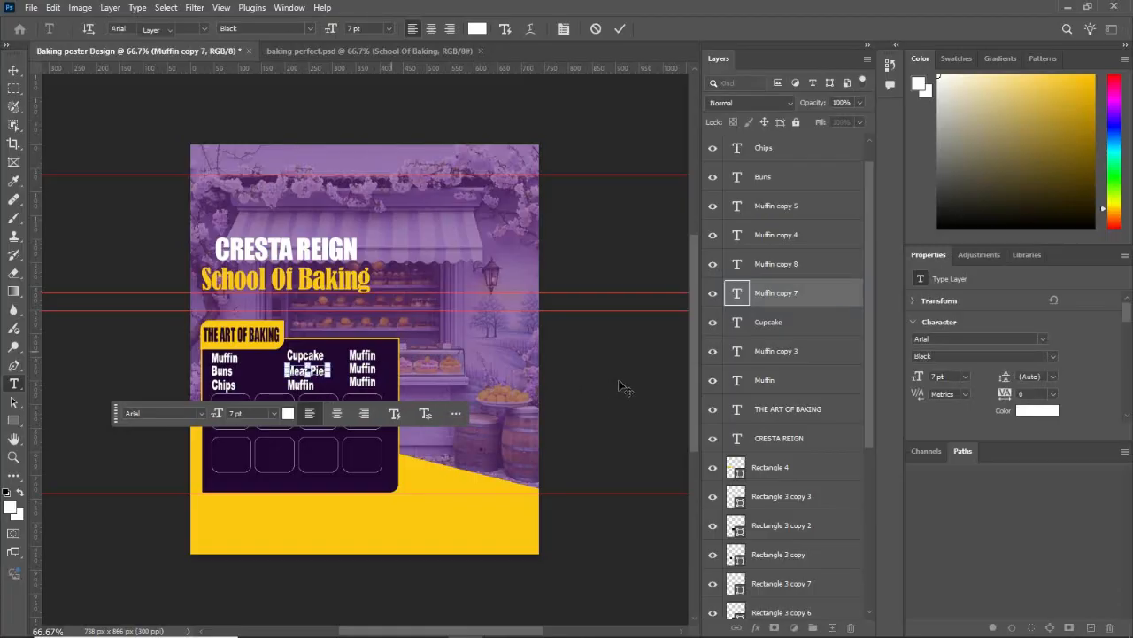
key("v")
Step: Replace the third "Muffin" entry in the middle column with "Doughnuts"
left_click(307, 390)
double_click(301, 386)
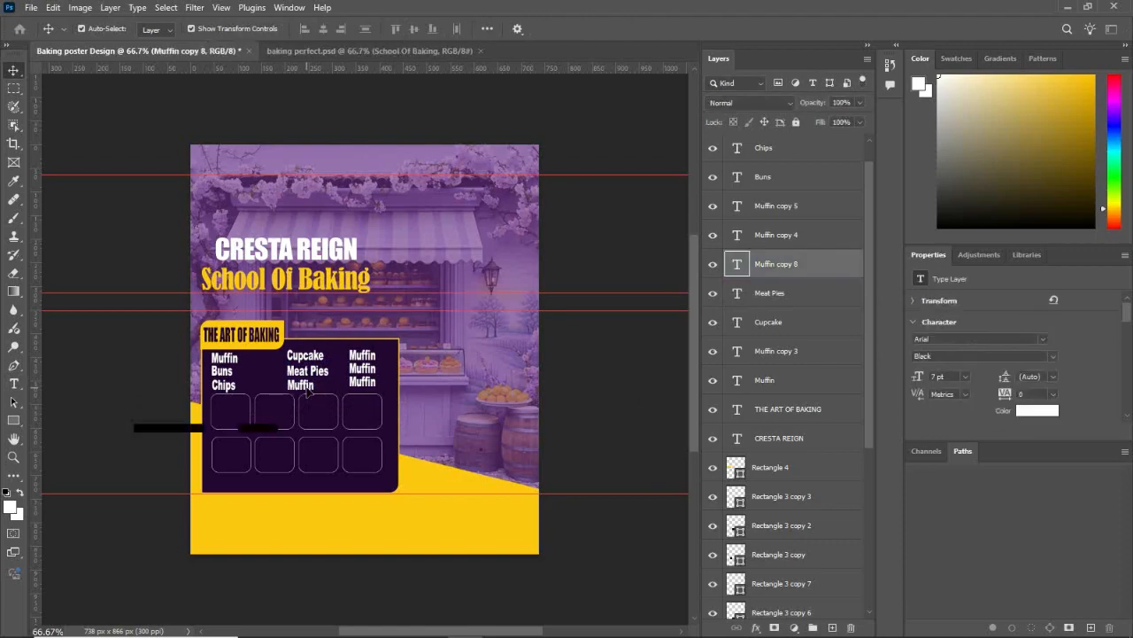
type("Doughn")
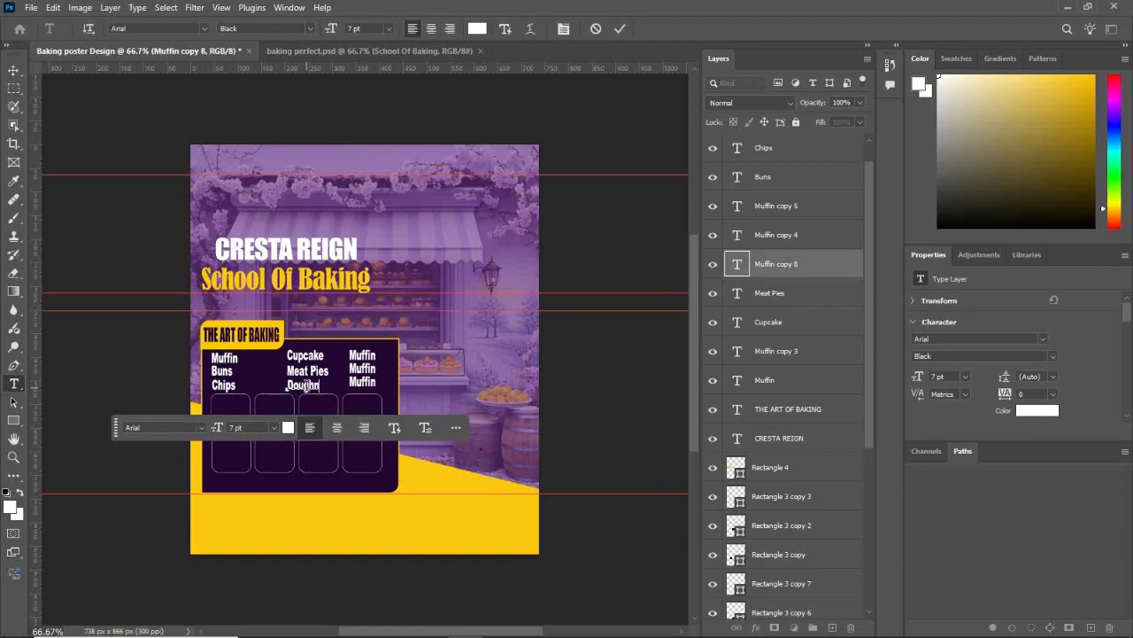
key("ctrl+Return")
key("v")
left_click(646, 367)
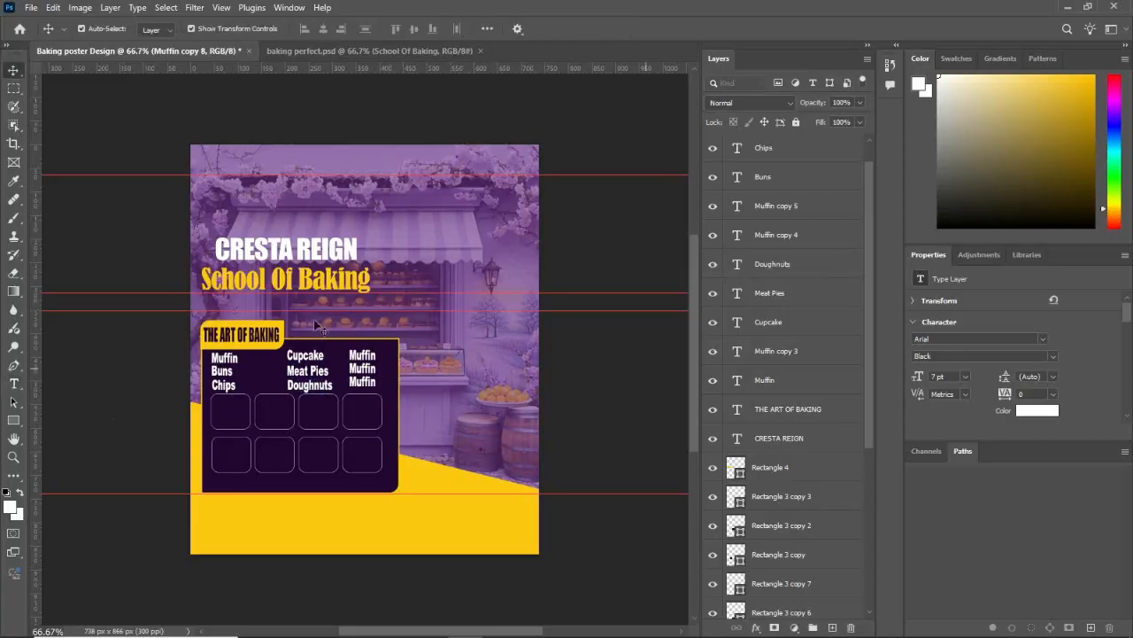
Step: Replace the first "Muffin" entry in the third column with "Sausage Rolls"
left_click(354, 364)
left_click(369, 365)
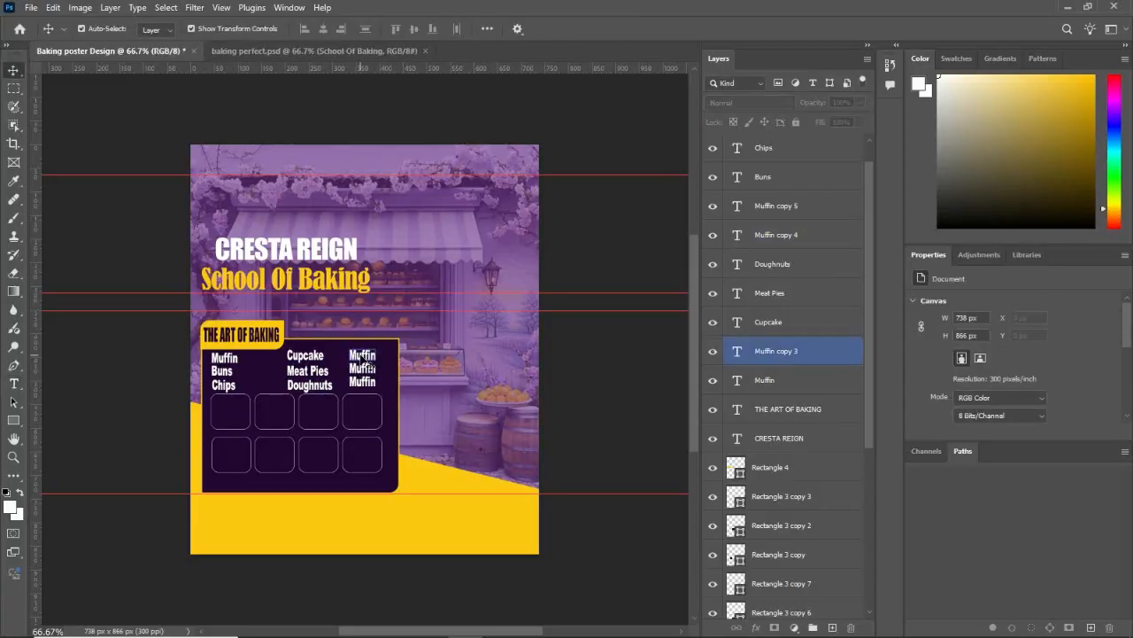
double_click(361, 355)
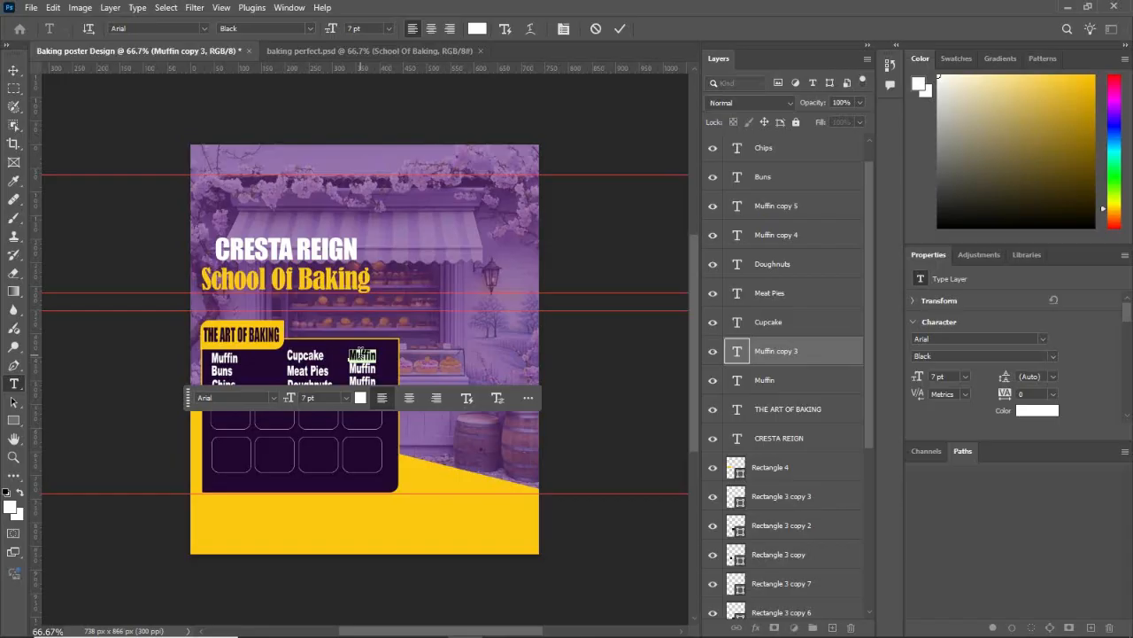
type("Sausage Rolls")
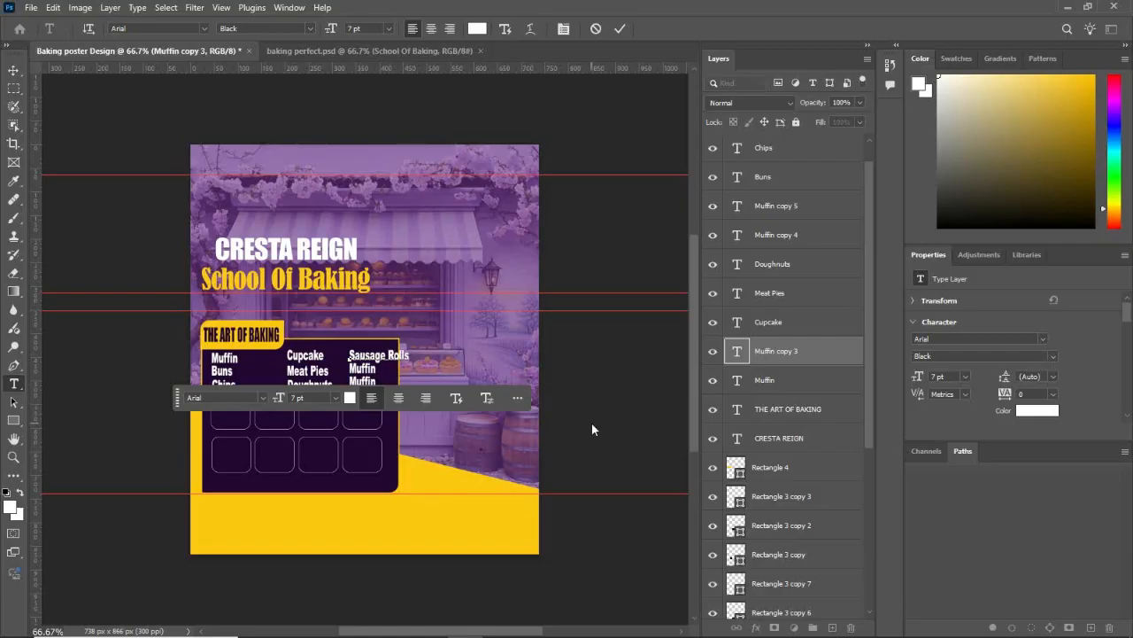
left_click(649, 423)
Step: Replace the second "Muffin" entry in the third column with "Pizza"
left_click(366, 370)
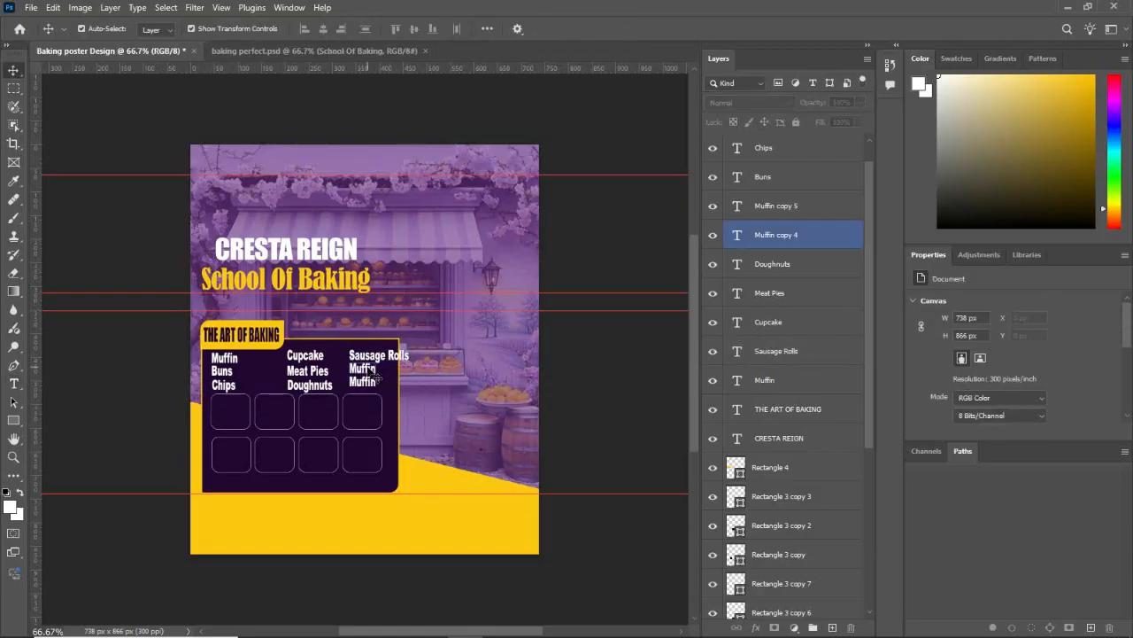
double_click(367, 369)
type("Pizza")
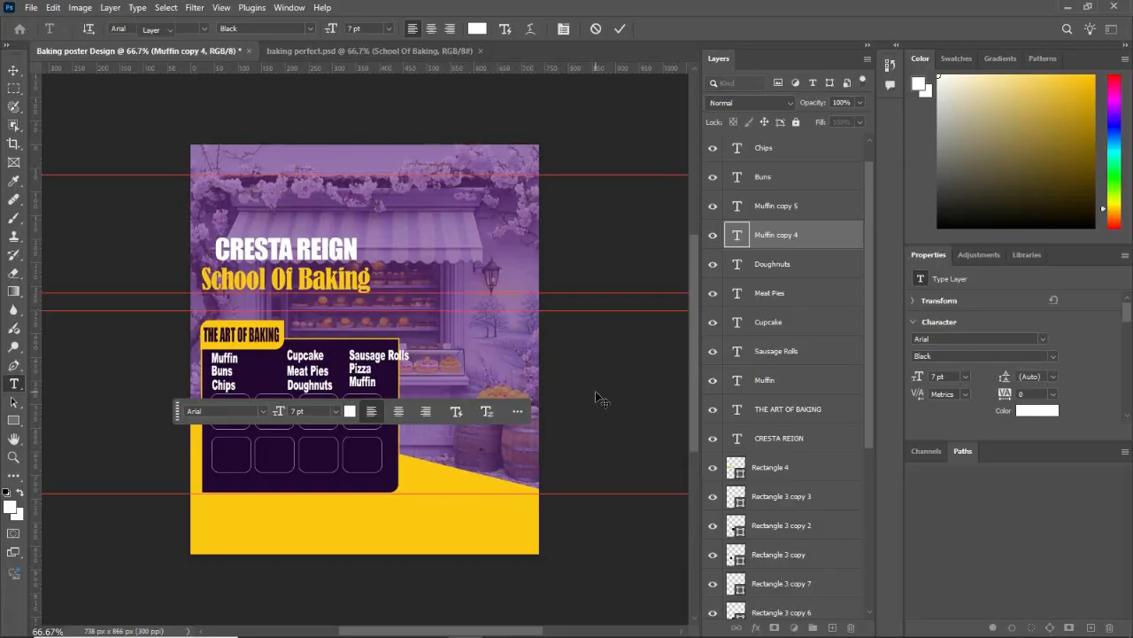
left_click(599, 399)
Step: Replace the remaining "Muffin" entry in the third column with "Cookies"
left_click(366, 382)
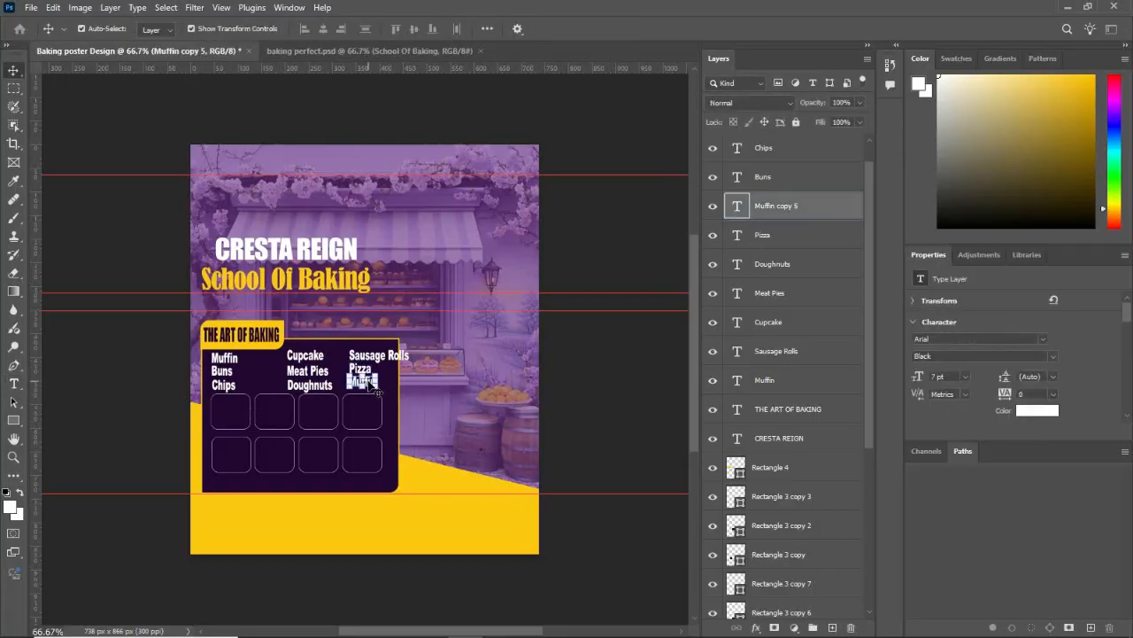
double_click(363, 381)
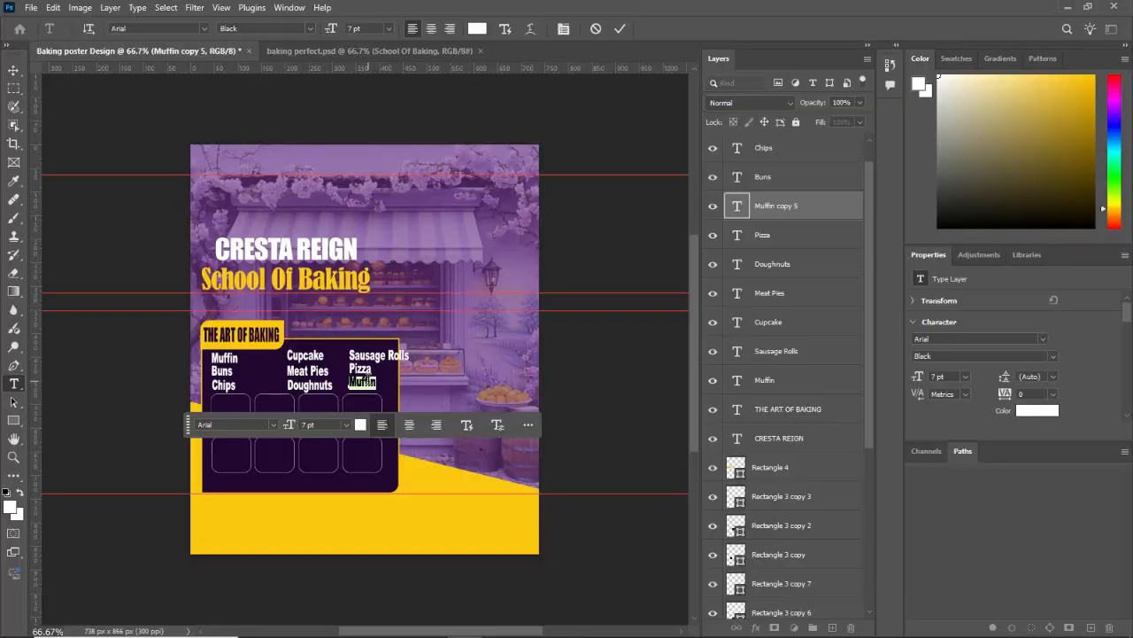
type("C")
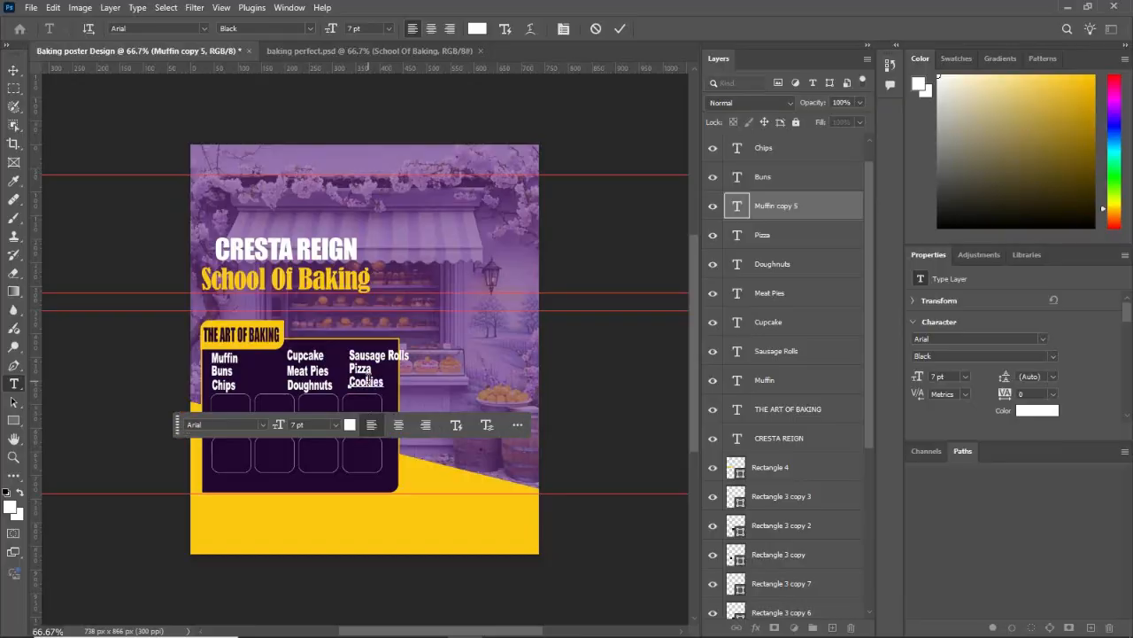
type("ookies")
left_click(596, 382)
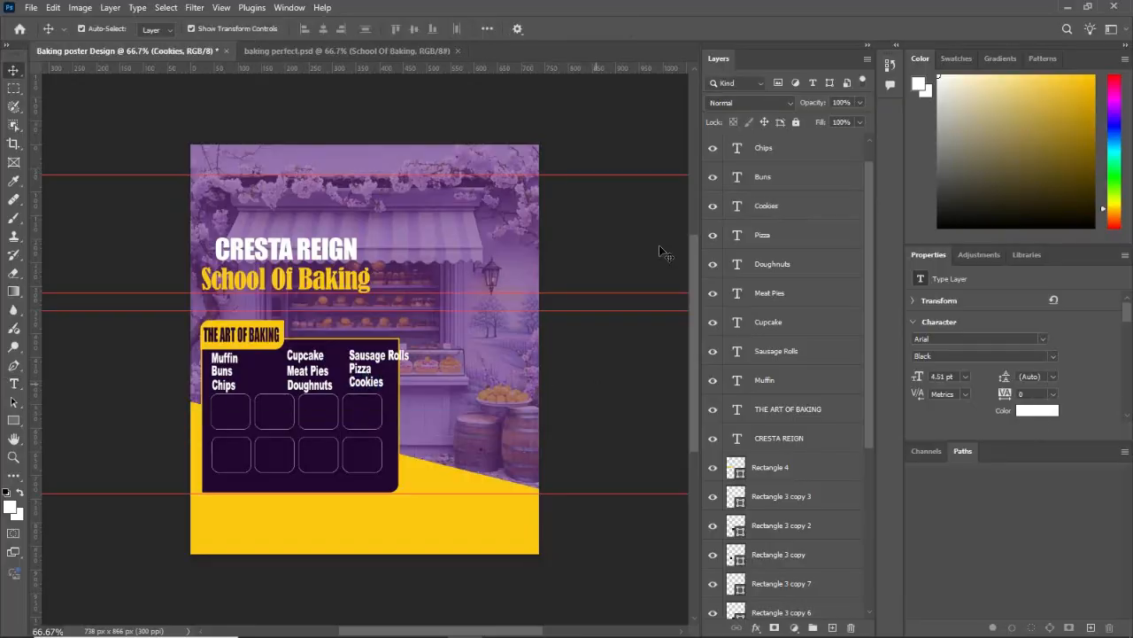
Step: Move the Cupcake, Meat Pies and Doughnuts entries together closer to the first column
left_click(289, 357)
left_click(314, 372, "shift")
left_click(318, 381, "shift")
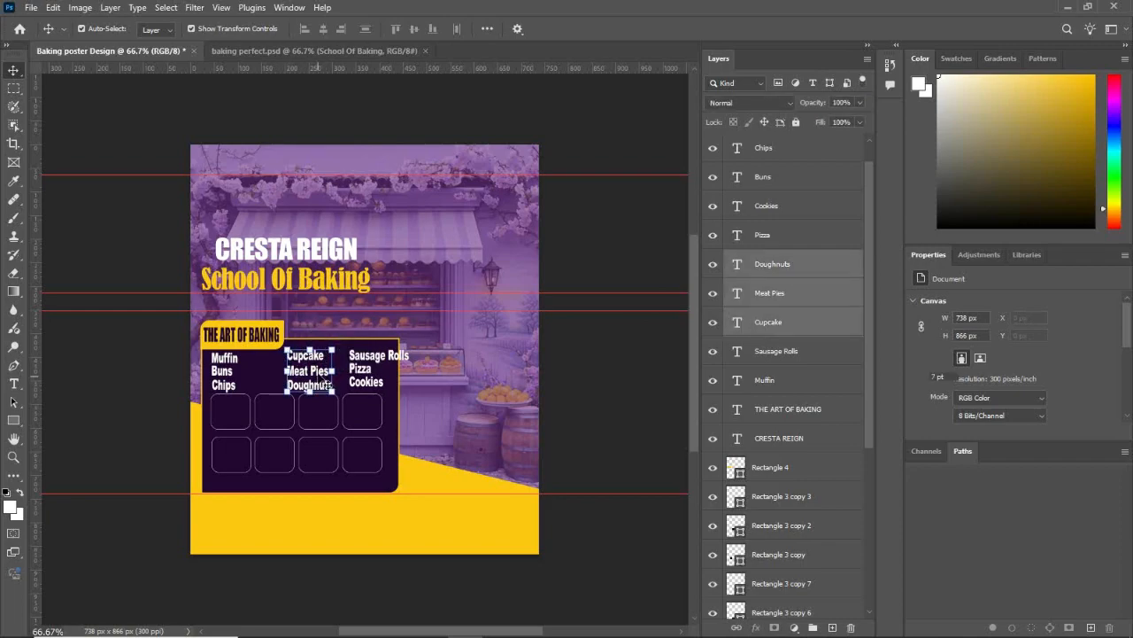
left_click_drag(318, 374, 306, 377)
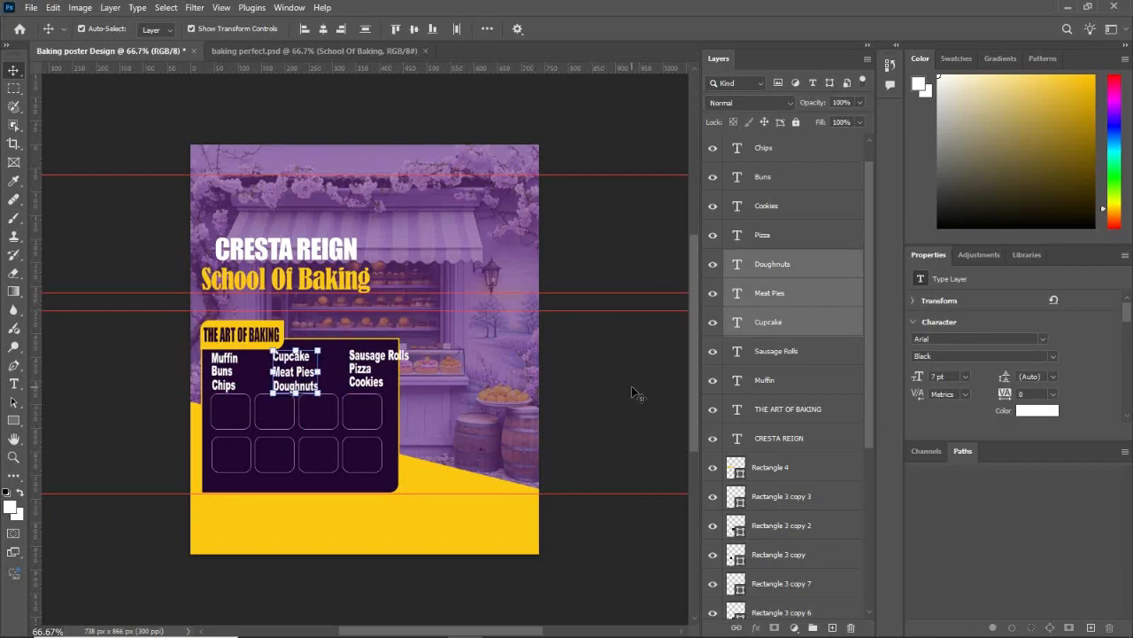
left_click(632, 387)
Step: Move the Sausage Rolls, Pizza and Cookies entries together toward the middle column so they fit inside the dark panel
left_click(358, 355)
left_click(360, 368, "shift")
left_click(365, 381, "shift")
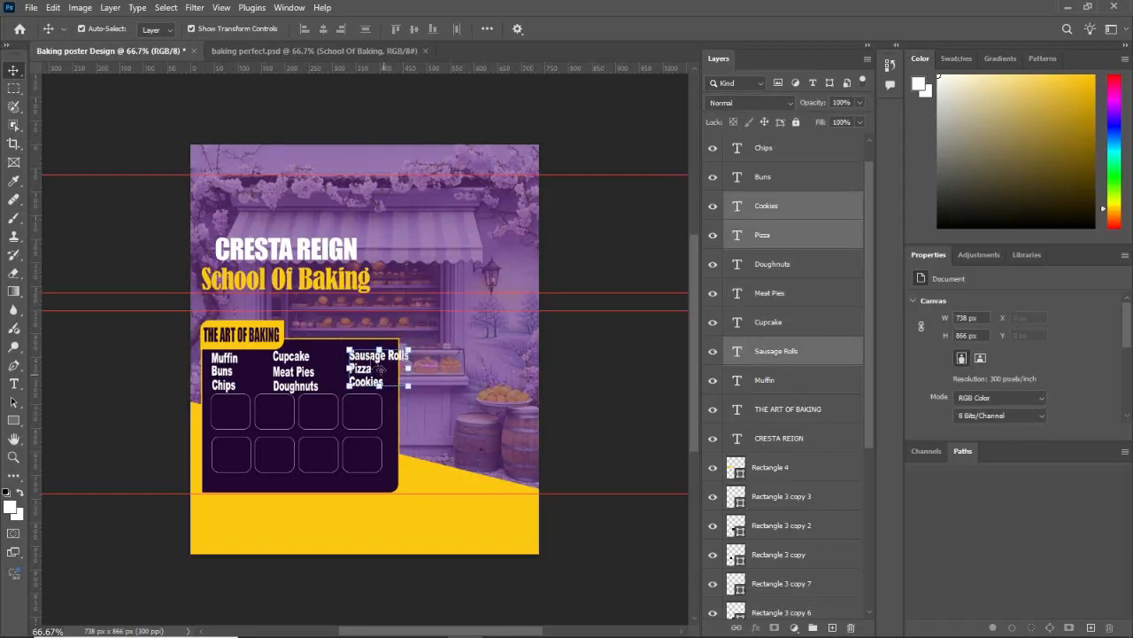
left_click_drag(363, 361, 352, 365)
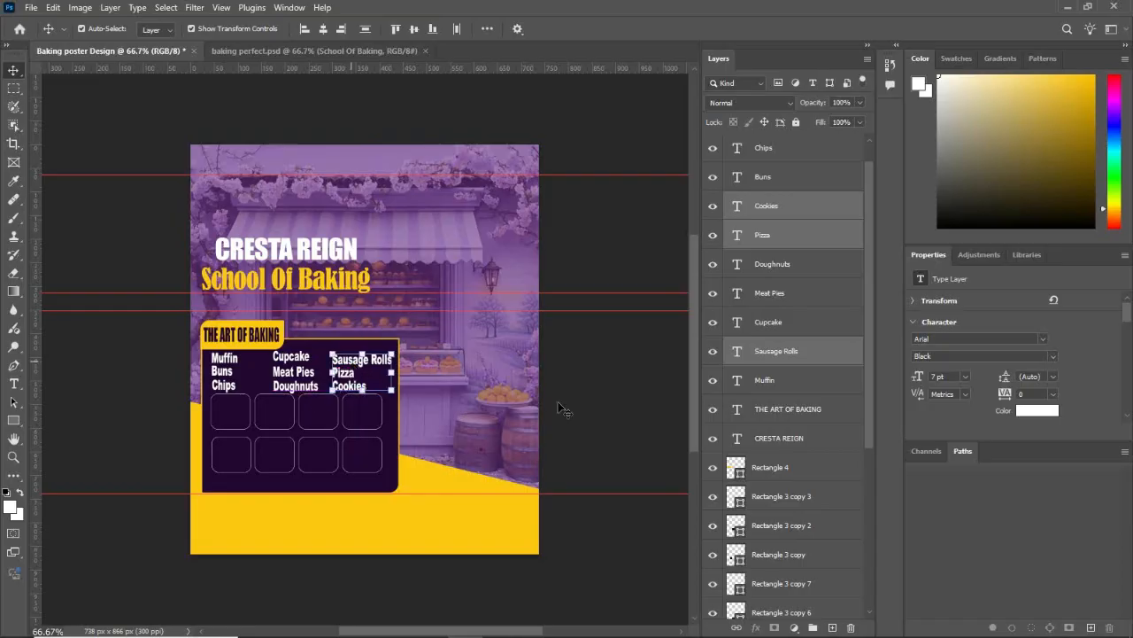
left_click(593, 393)
Step: Shift the "Sausage Rolls" entry slightly up to line up with "Cupcake" in the first row
left_click(361, 371)
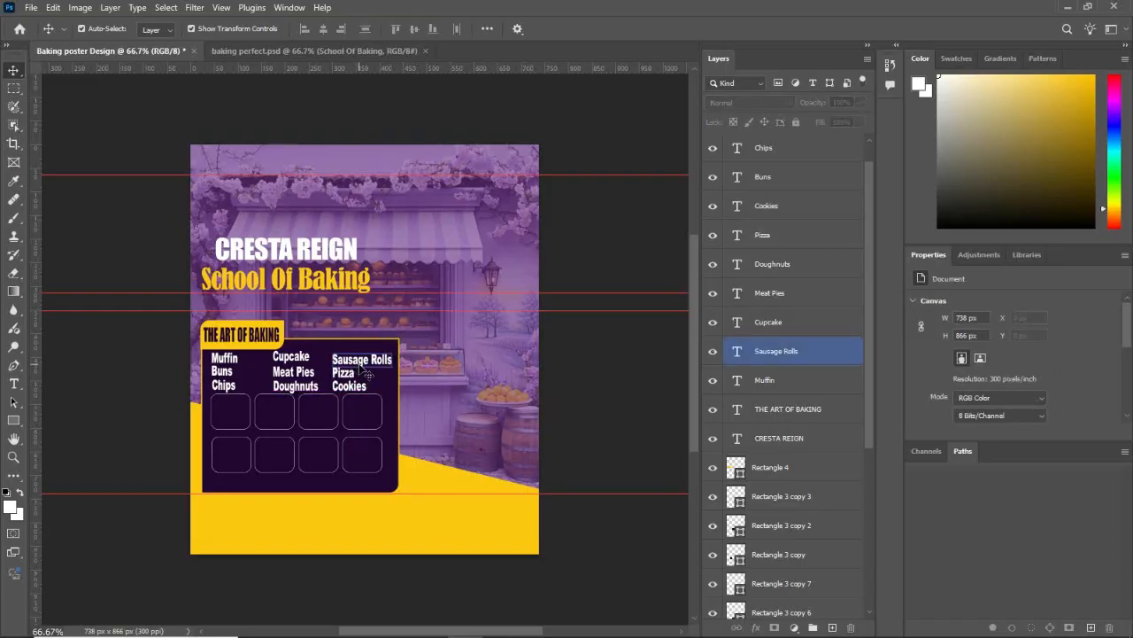
left_click_drag(365, 372, 360, 363)
left_click(649, 372)
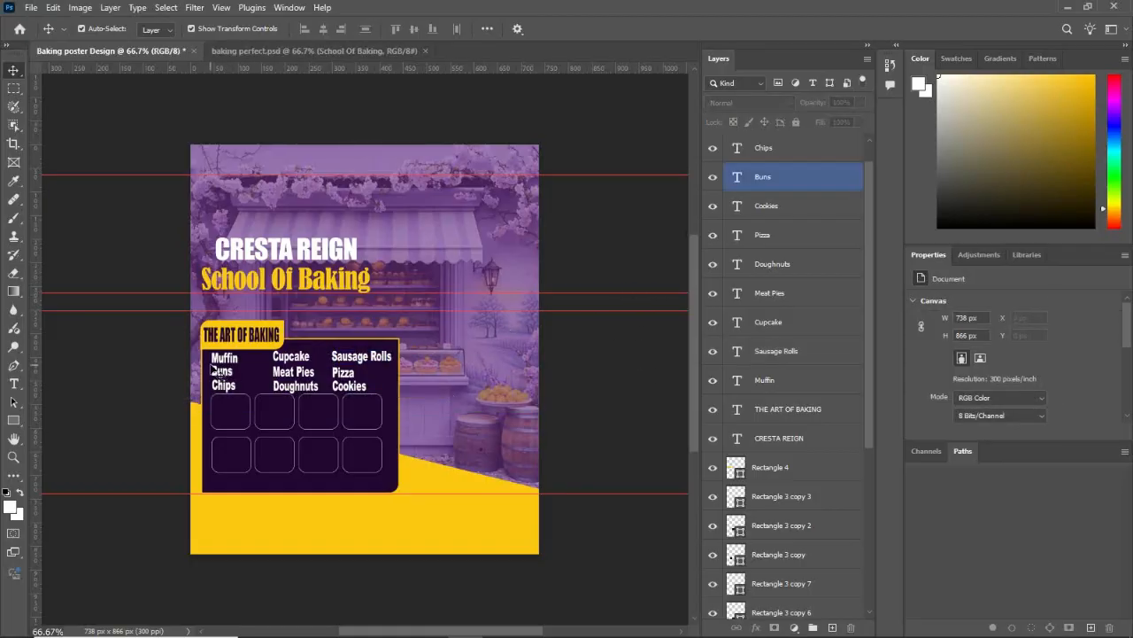
Step: Scale all nine course entries together to about 92.3% and centre them above the rounded squares in the dark panel
left_click_drag(211, 363, 338, 361)
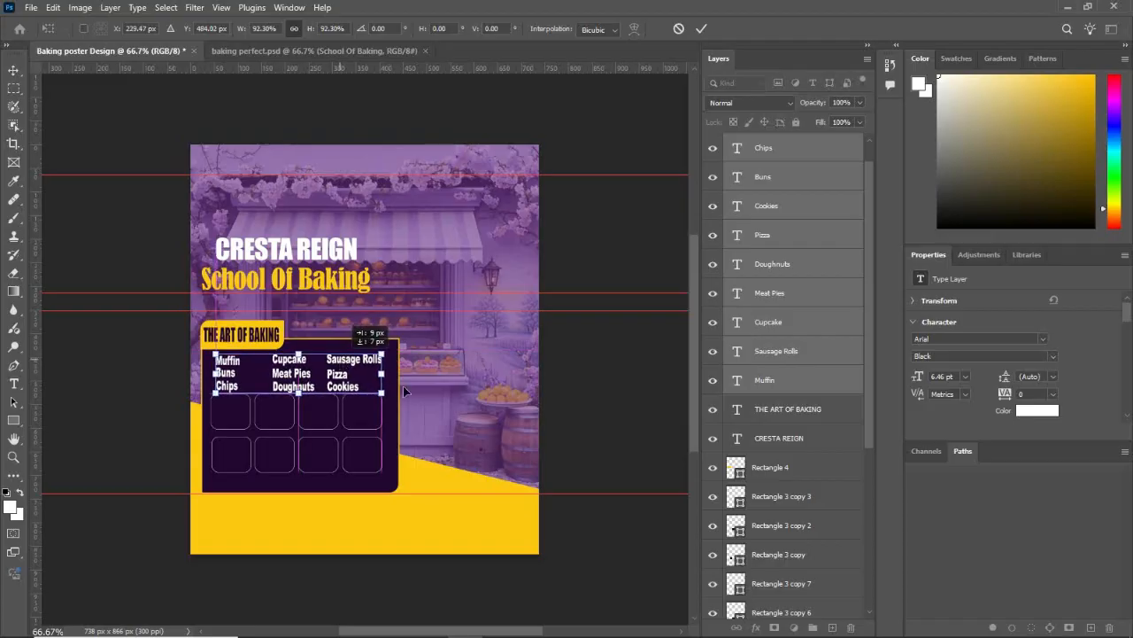
key("Up")
key("Up")
key("Up")
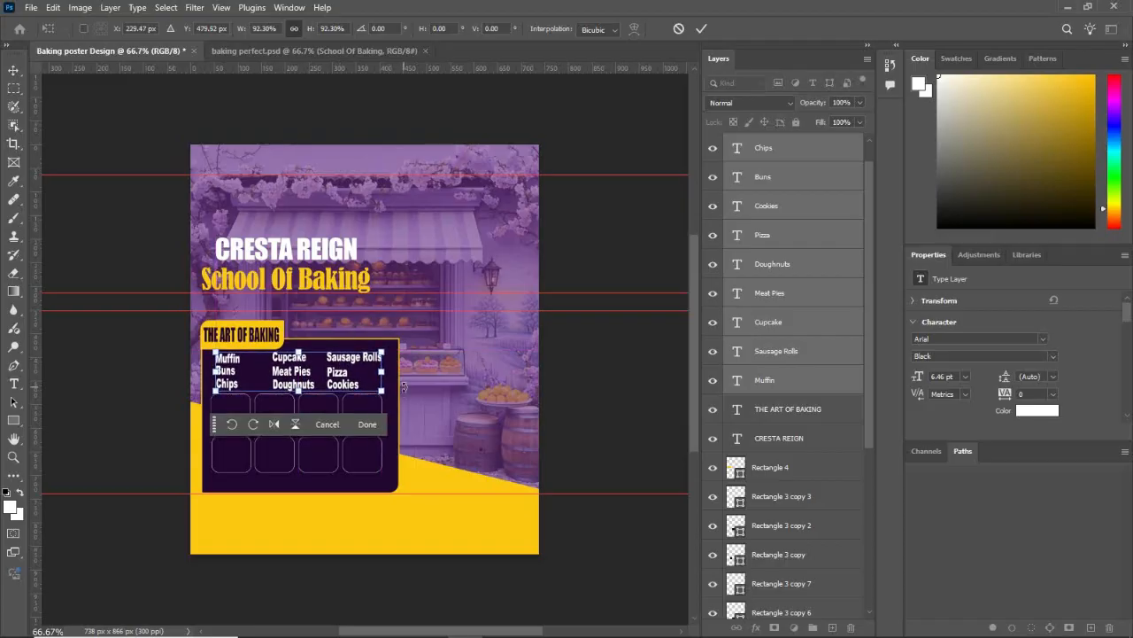
key("Left")
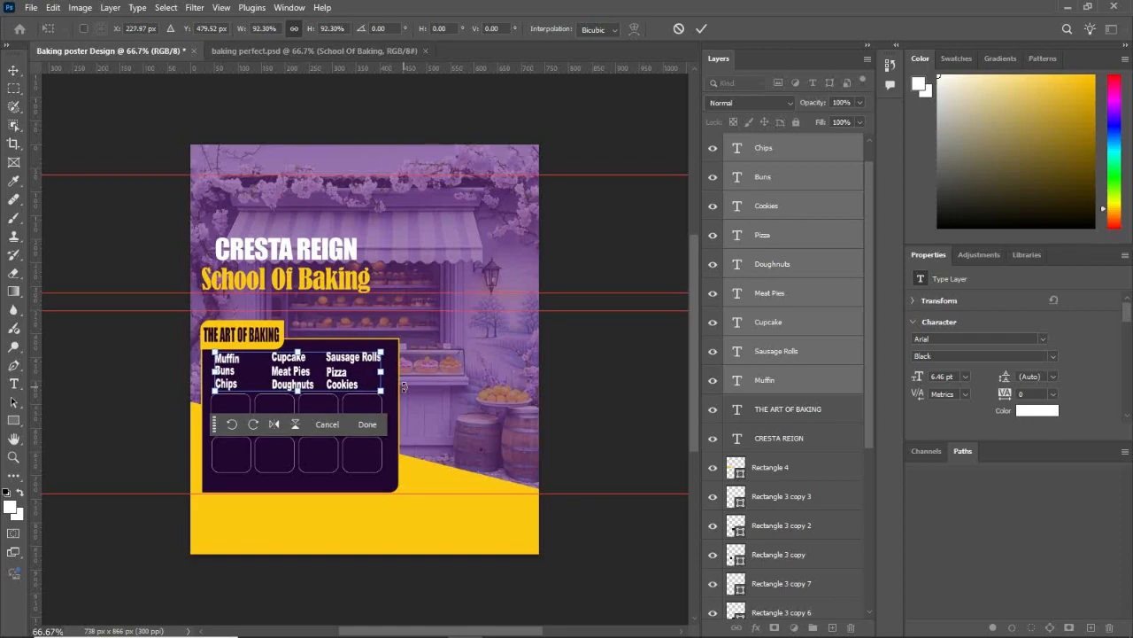
key("Left")
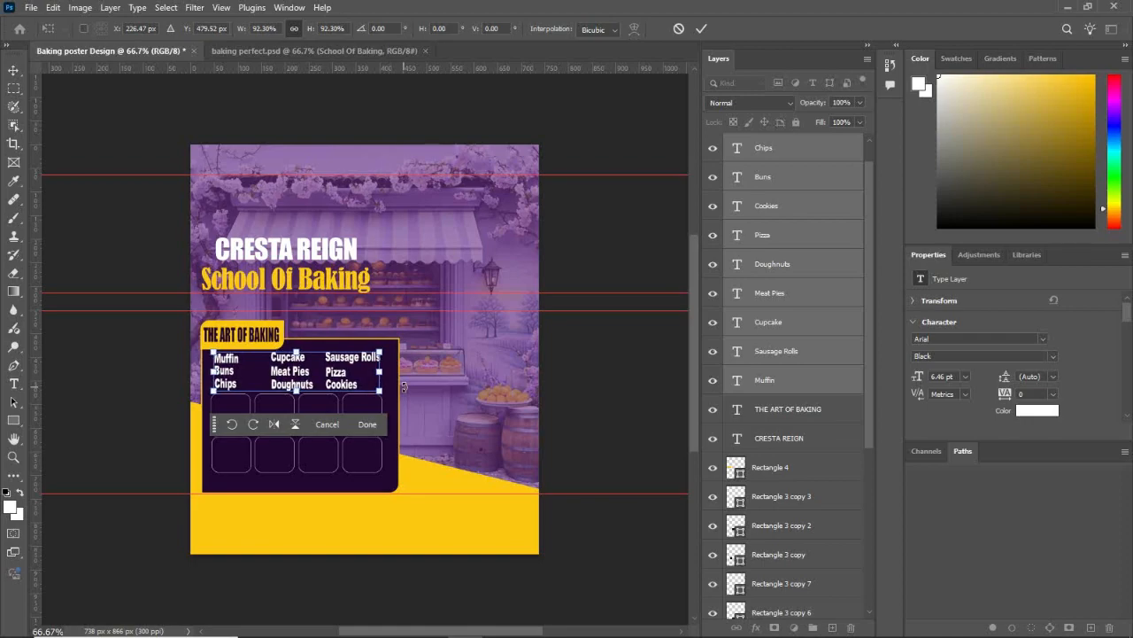
key("Left")
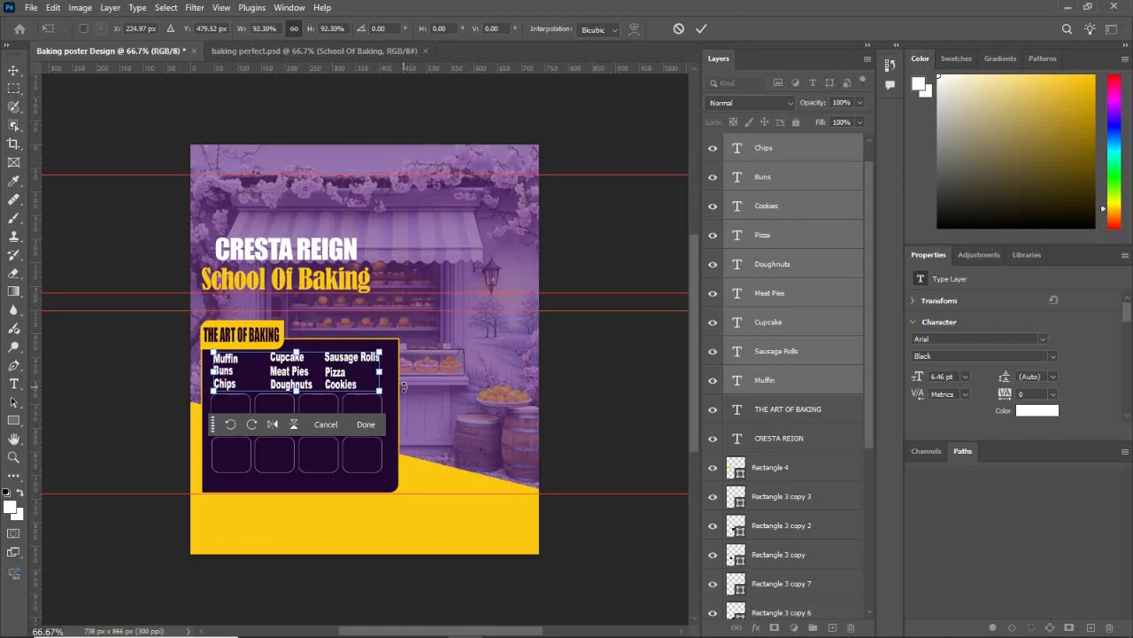
left_click(365, 423)
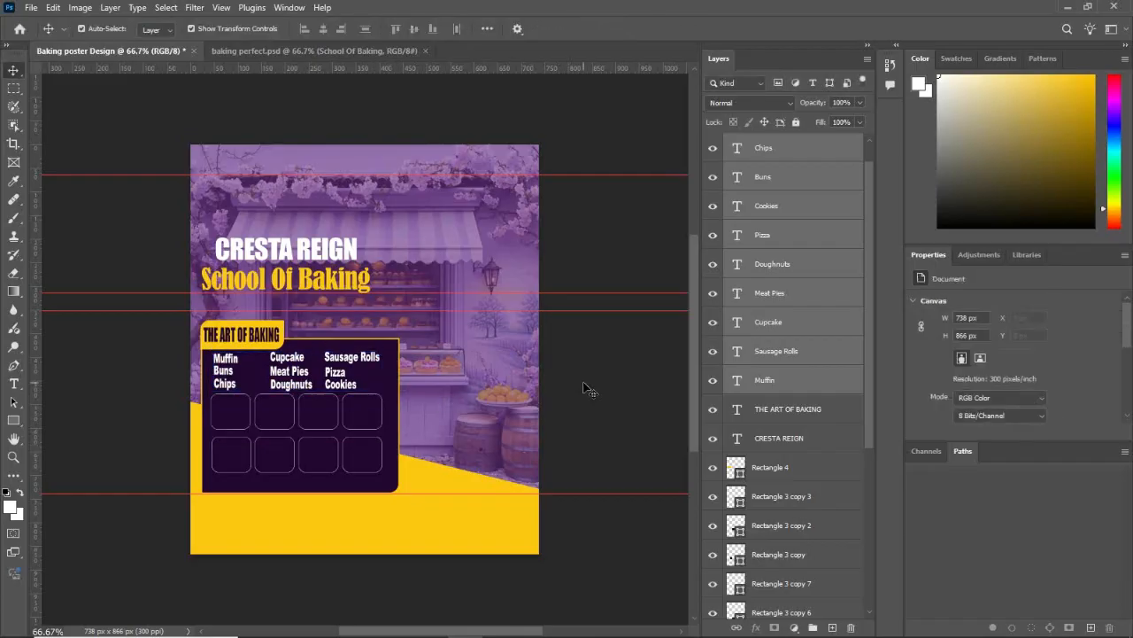
left_click(584, 384)
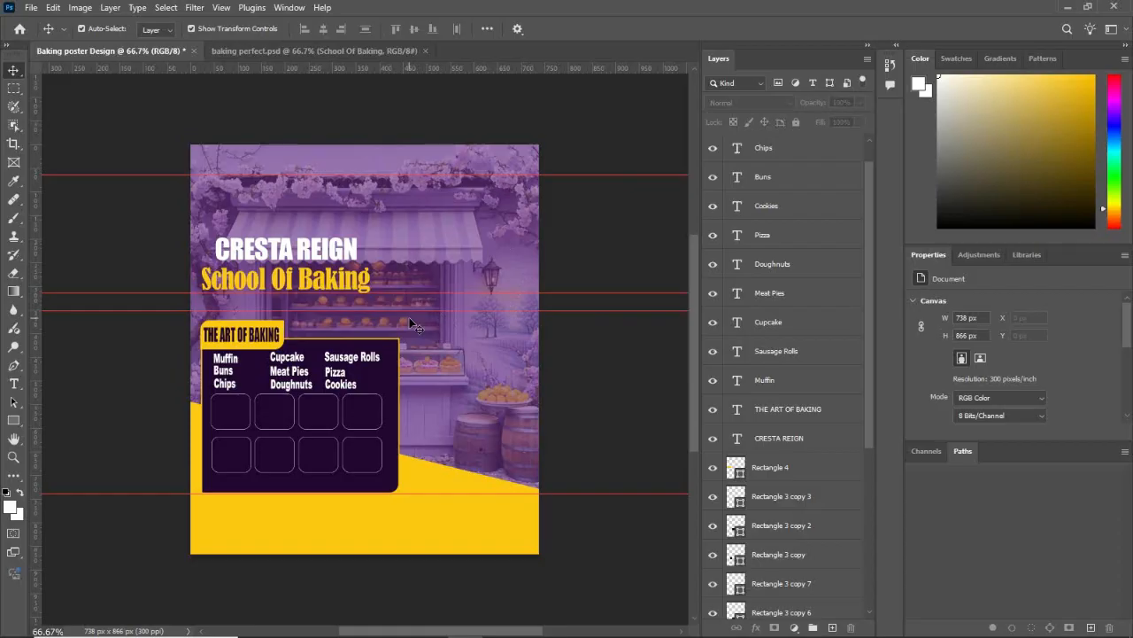
Step: Reduce the height of the "THE ART OF BAKING" heading to about 84% and centre it in its yellow label
left_click(255, 338)
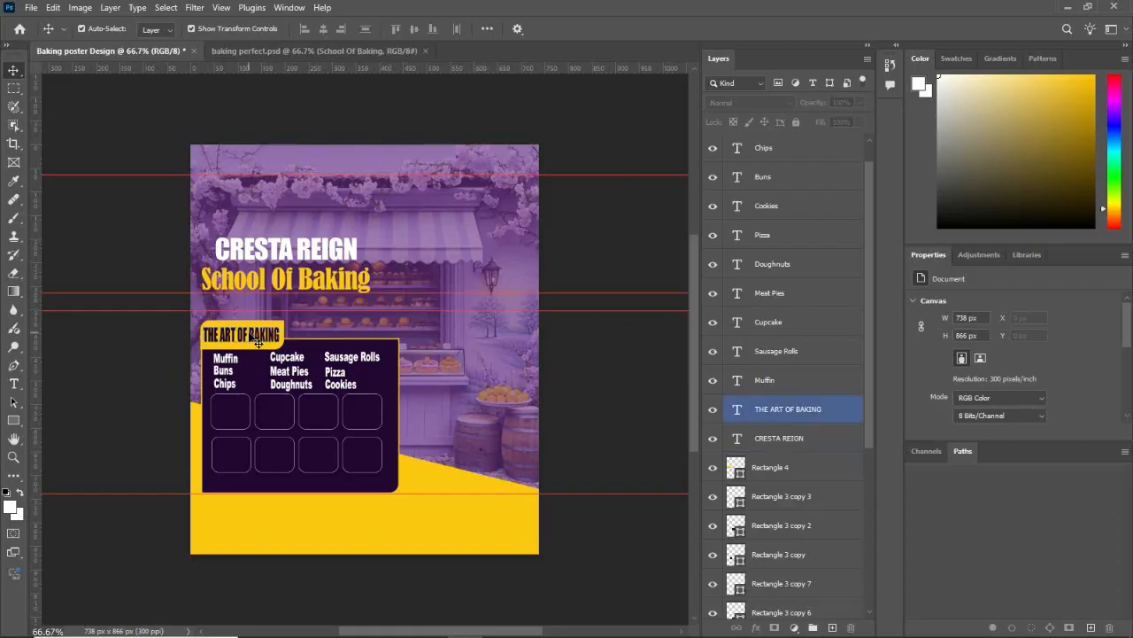
double_click(258, 342)
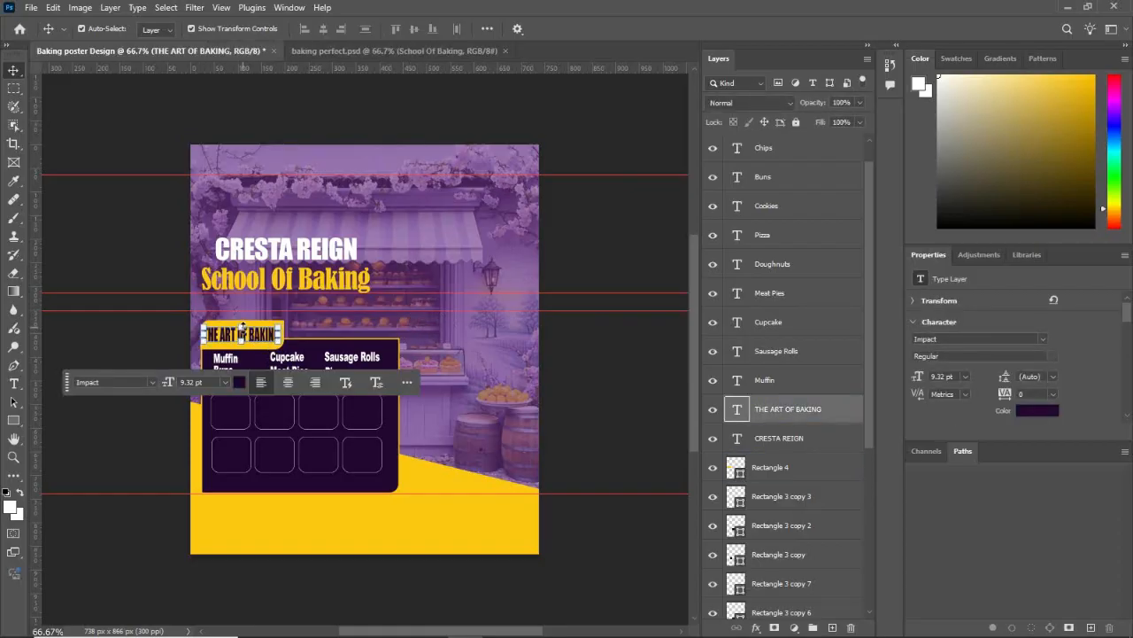
key("ctrl+t")
left_click_drag(244, 322, 264, 339)
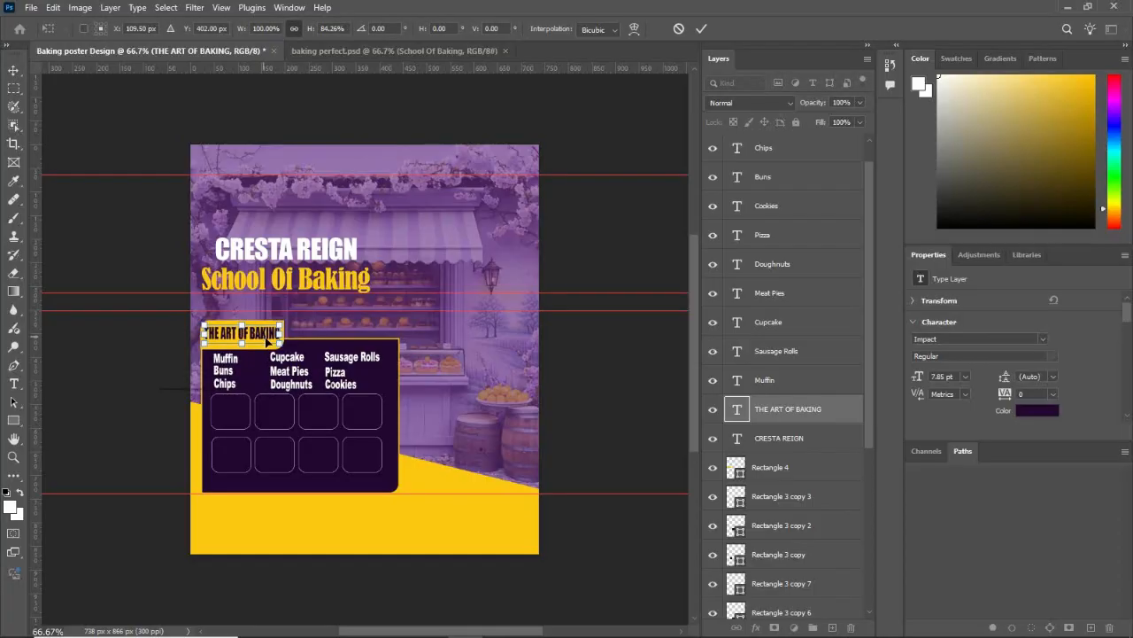
left_click(303, 380)
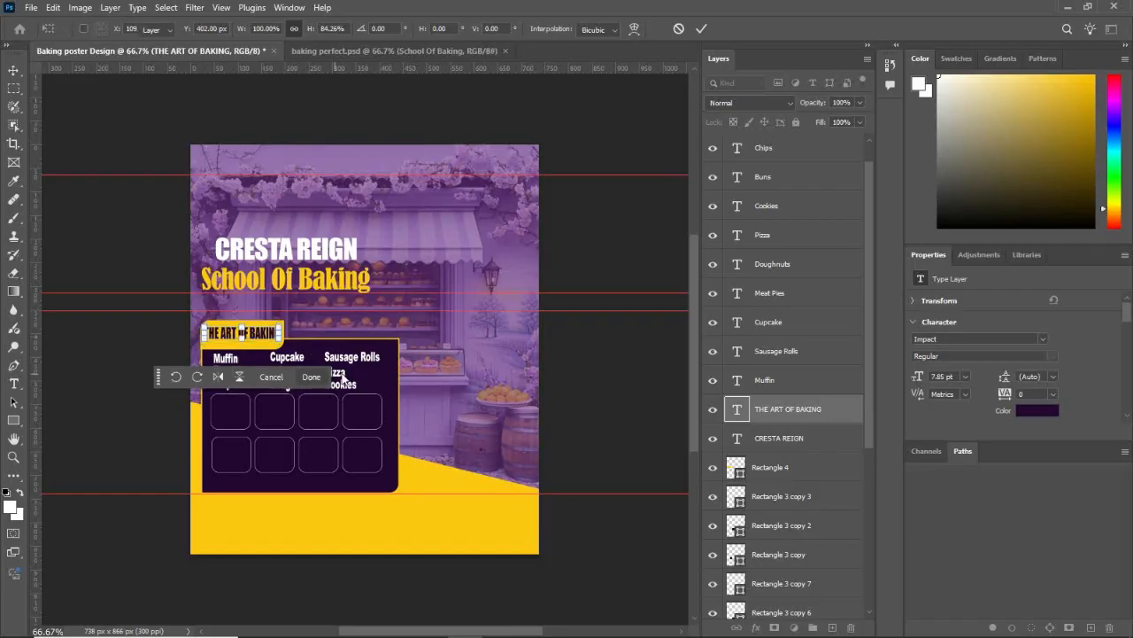
left_click(564, 343)
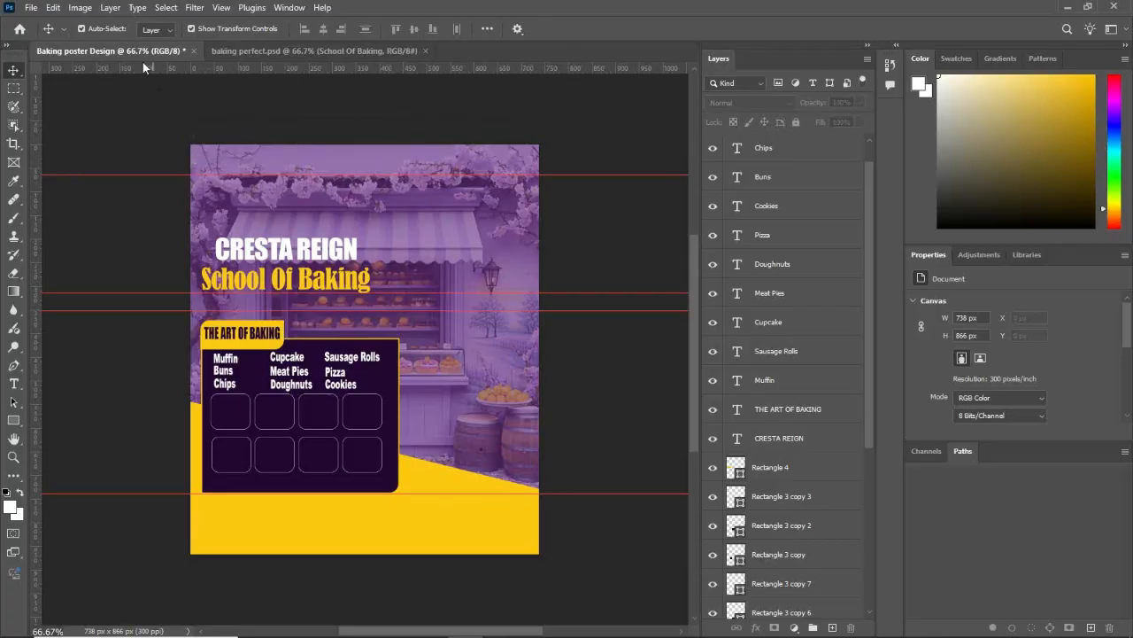
Step: Duplicate the "THE ART OF BAKING" heading below the rounded squares and recolour the copy with the label's yellow, #fdc811
left_click(262, 341)
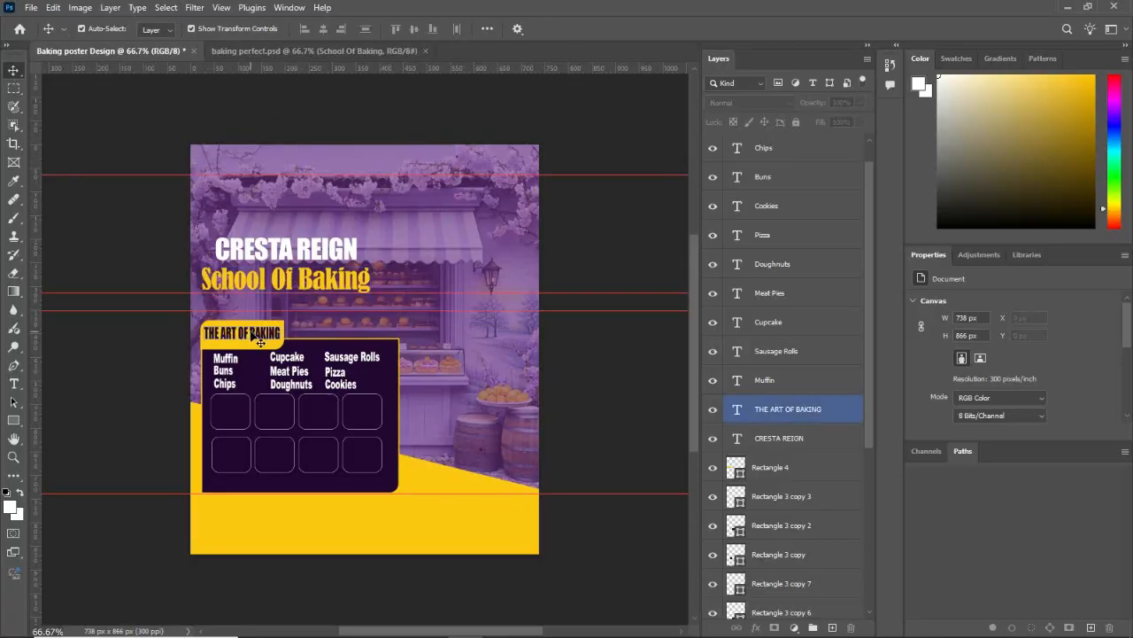
left_click_drag(254, 336, 265, 483, "alt")
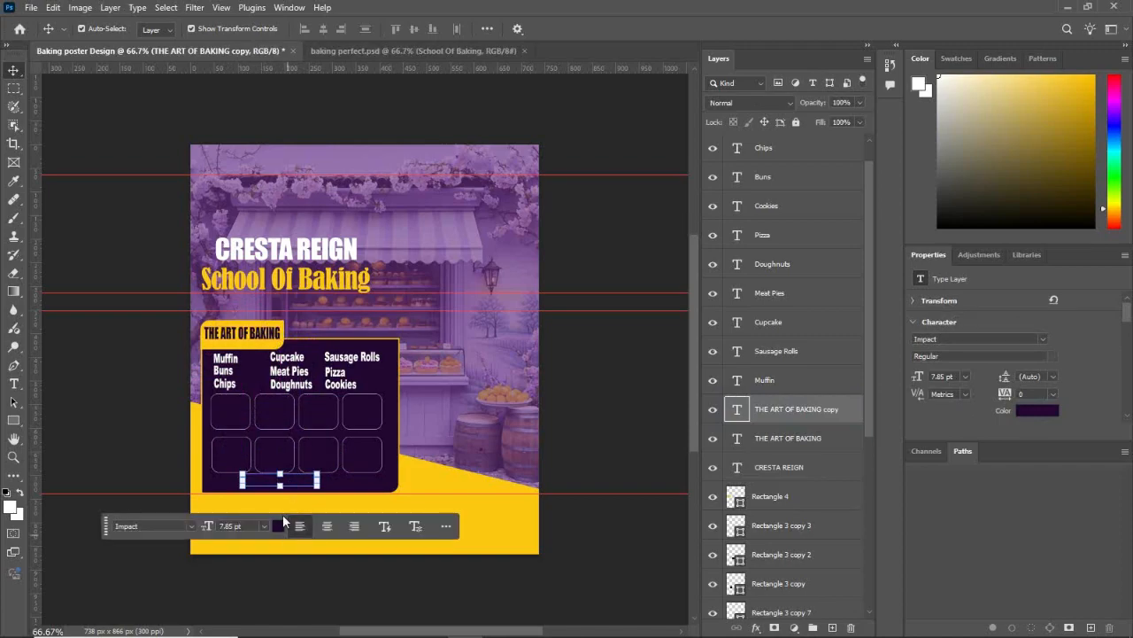
left_click(278, 525)
left_click(251, 334)
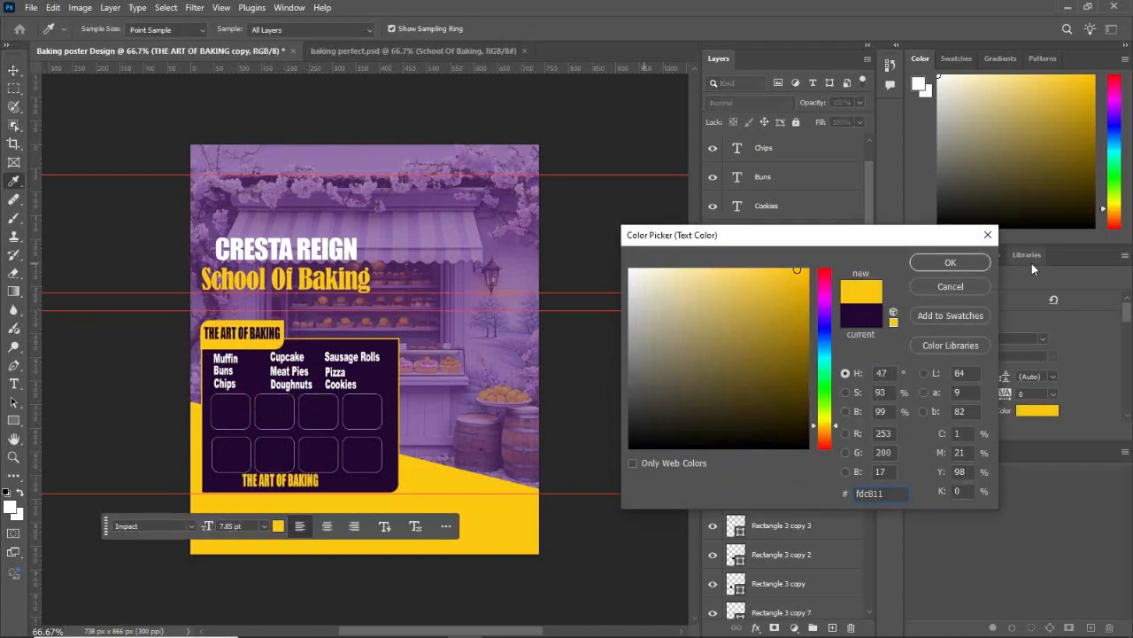
left_click(950, 262)
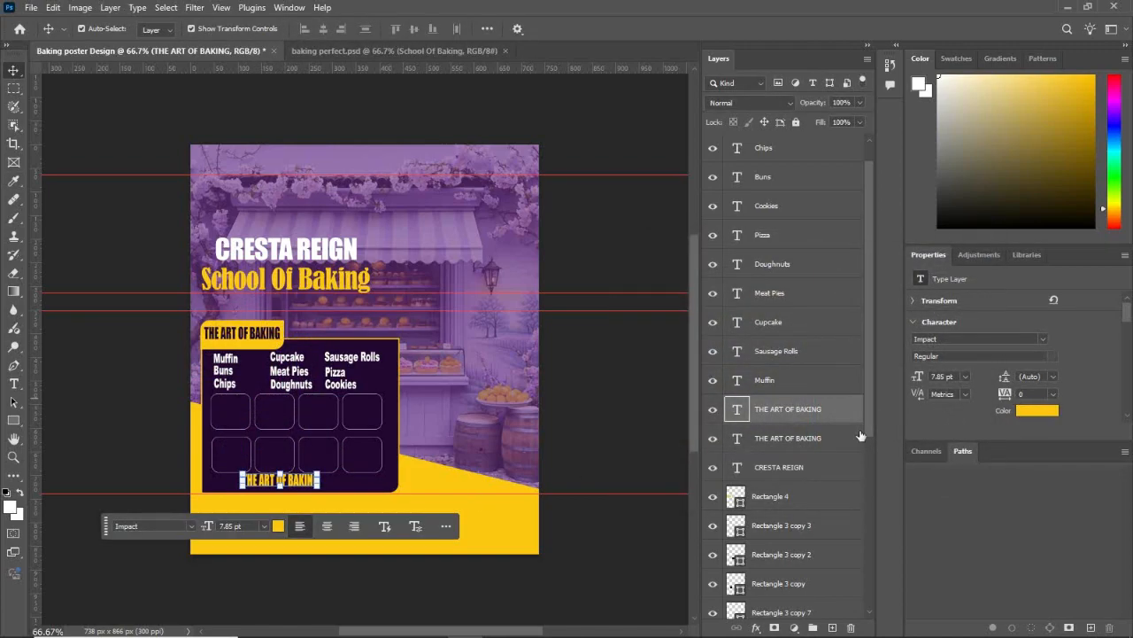
Step: Set the yellow heading copy's tracking to 25 and replace its text with "$75 PER MONTH FOR 3 MONTHS"
left_click(1052, 394)
left_click(1027, 526)
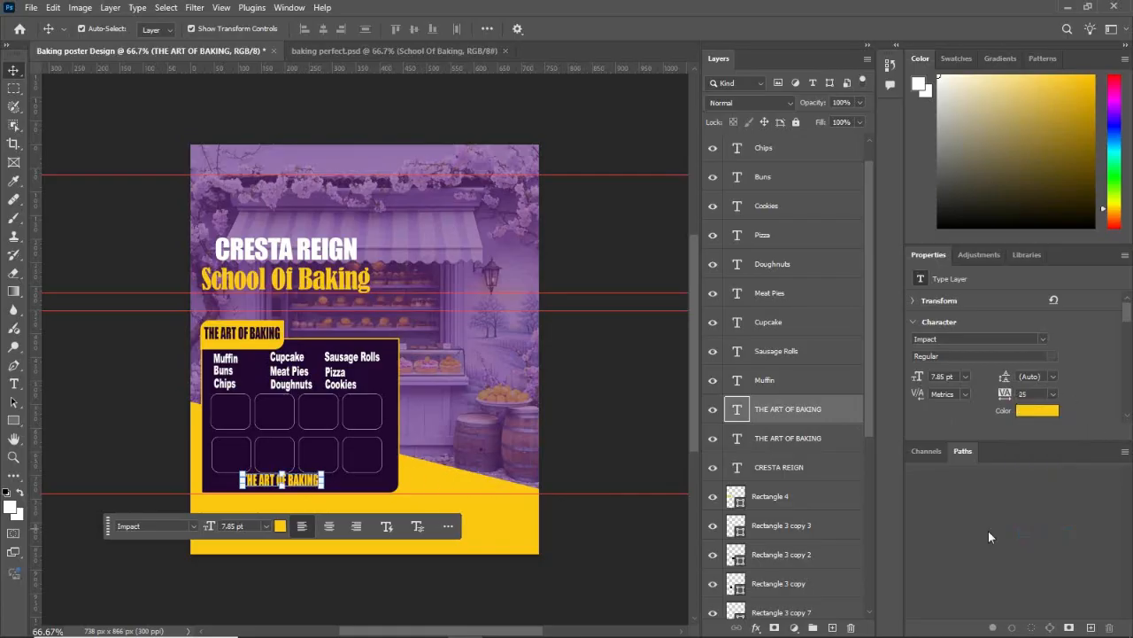
double_click(305, 480)
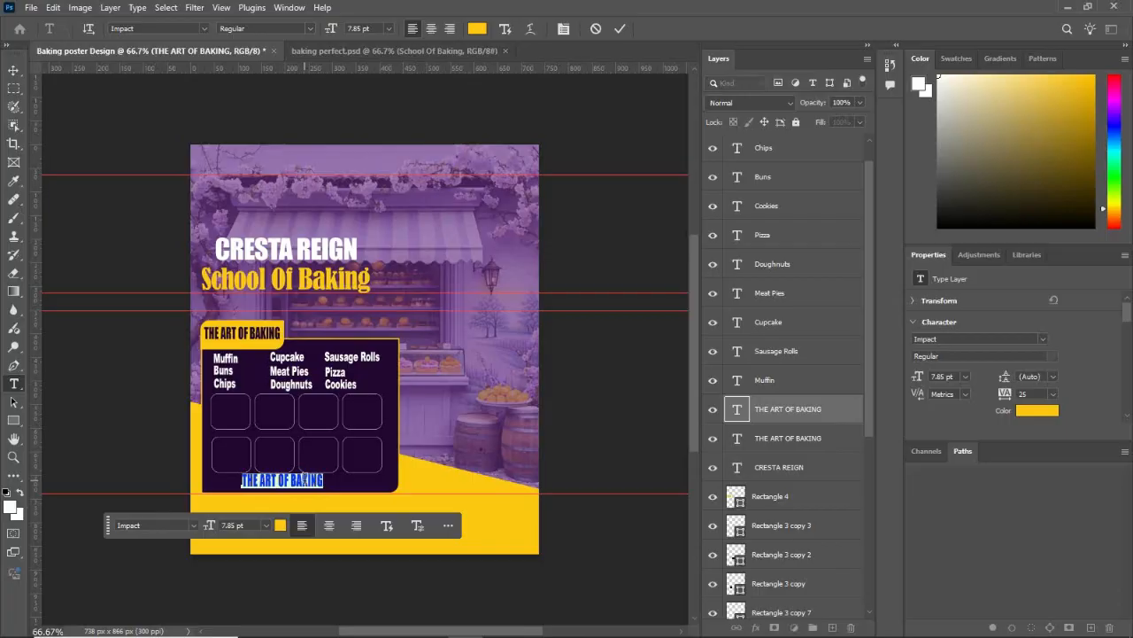
type("S")
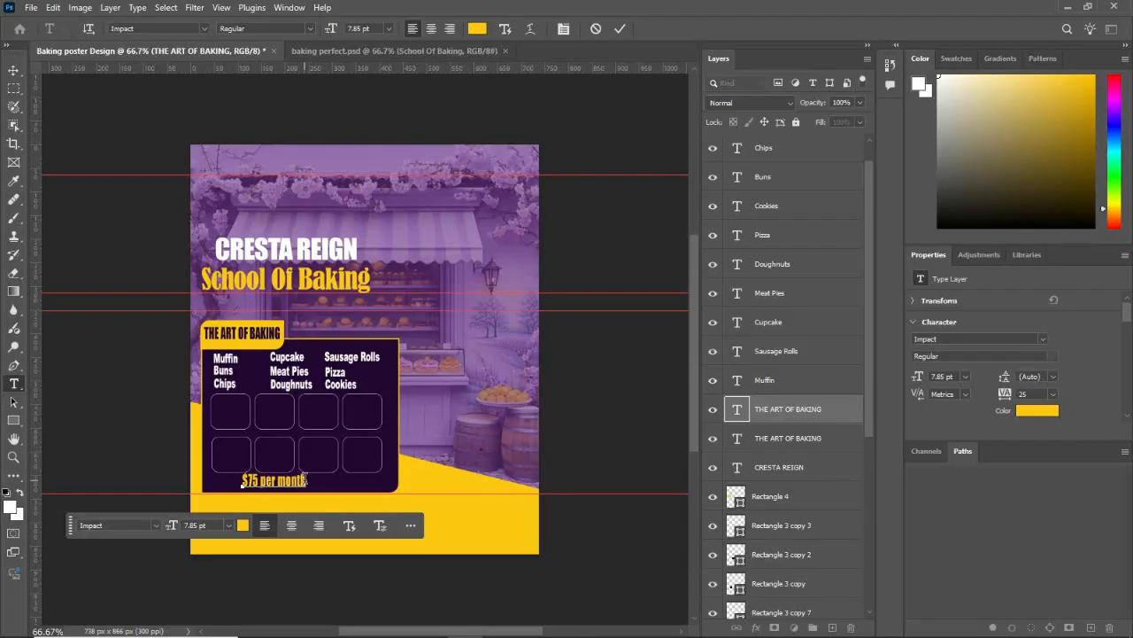
key("BackSpace")
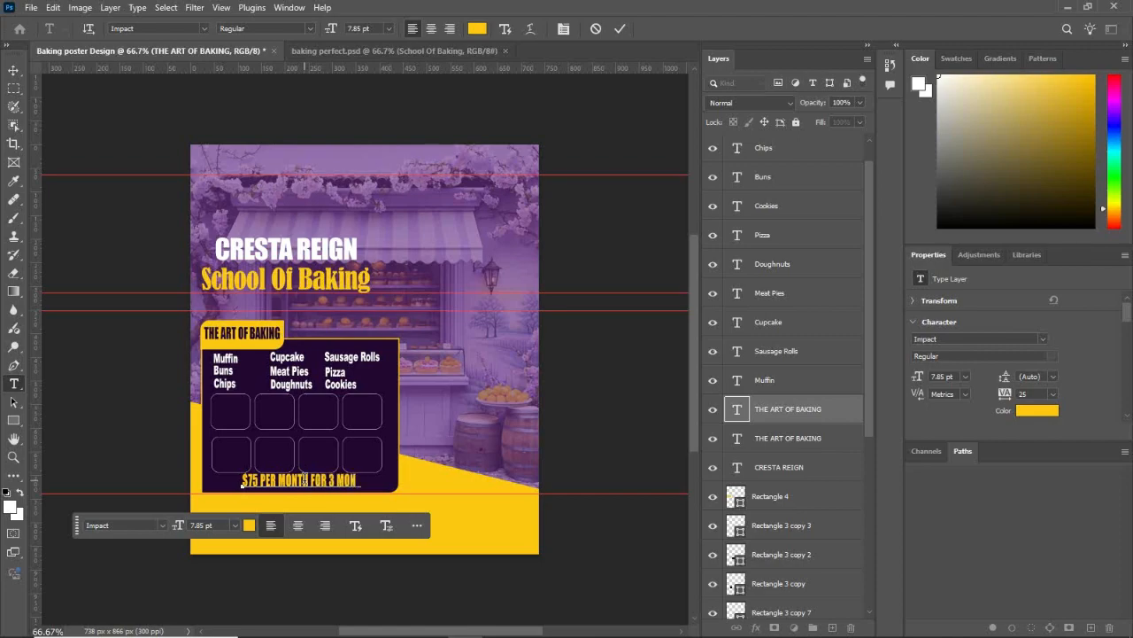
key("v")
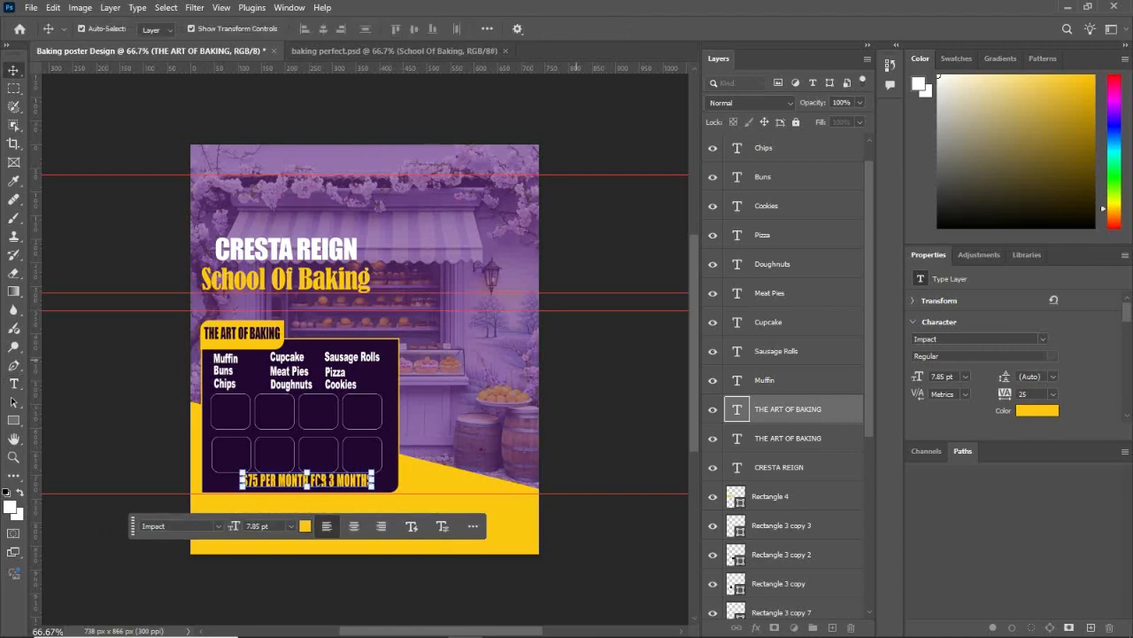
Step: Move the "$75 PER MONTH FOR 3 MONTHS" line slightly so it sits centred beneath the rounded squares in the dark panel
left_click_drag(332, 483, 326, 483)
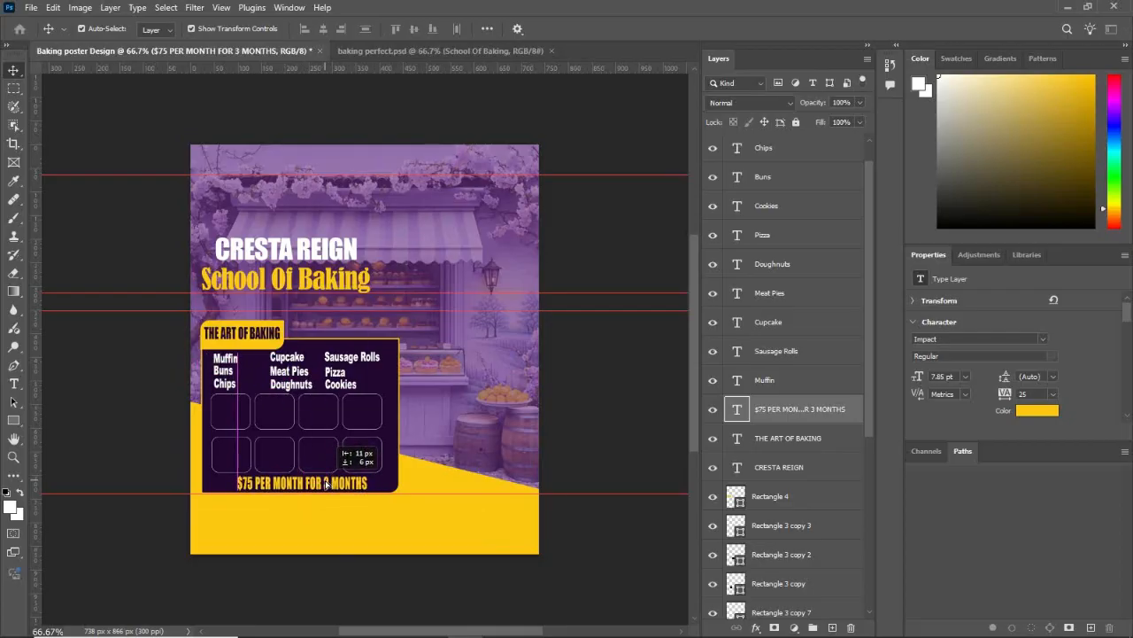
left_click_drag(326, 484, 326, 485)
left_click(594, 387)
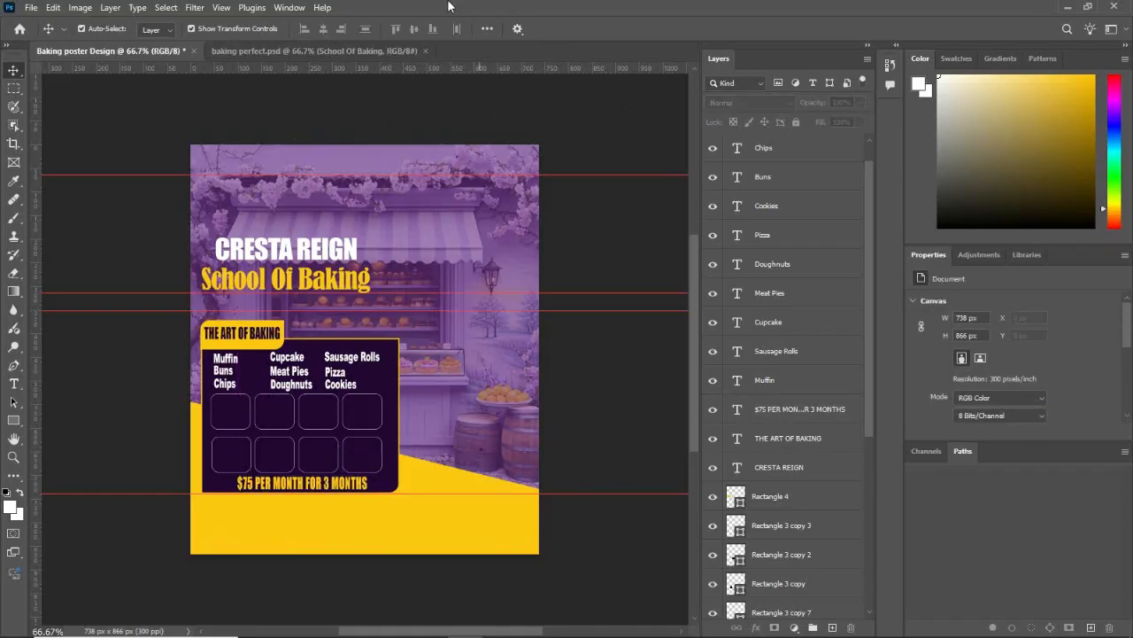
mouse_move(360, 629)
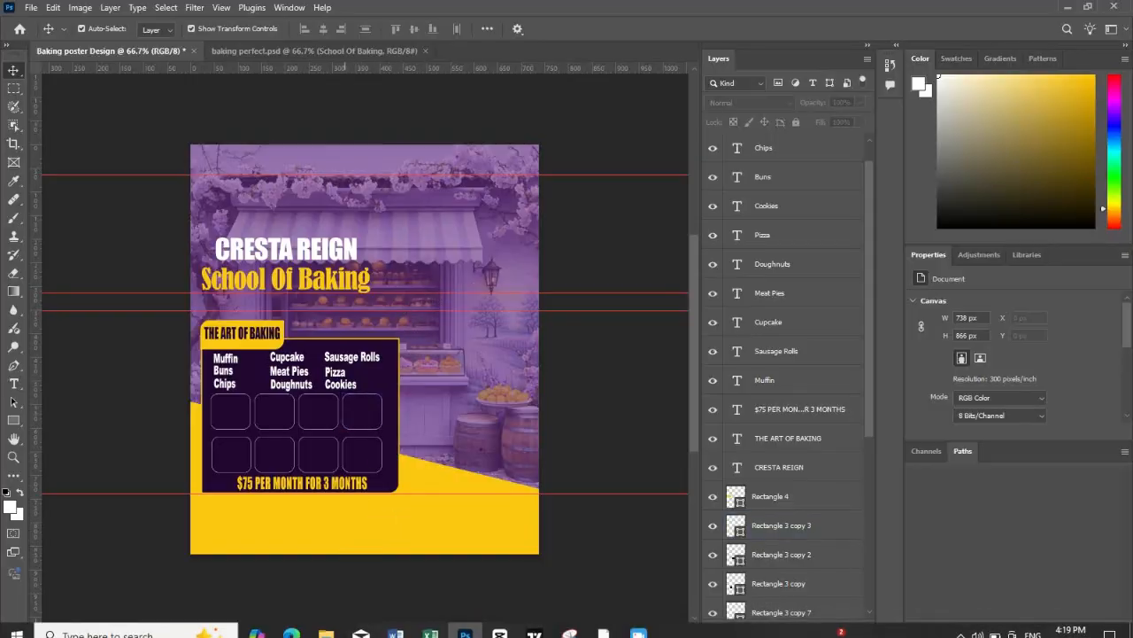
left_click(326, 625)
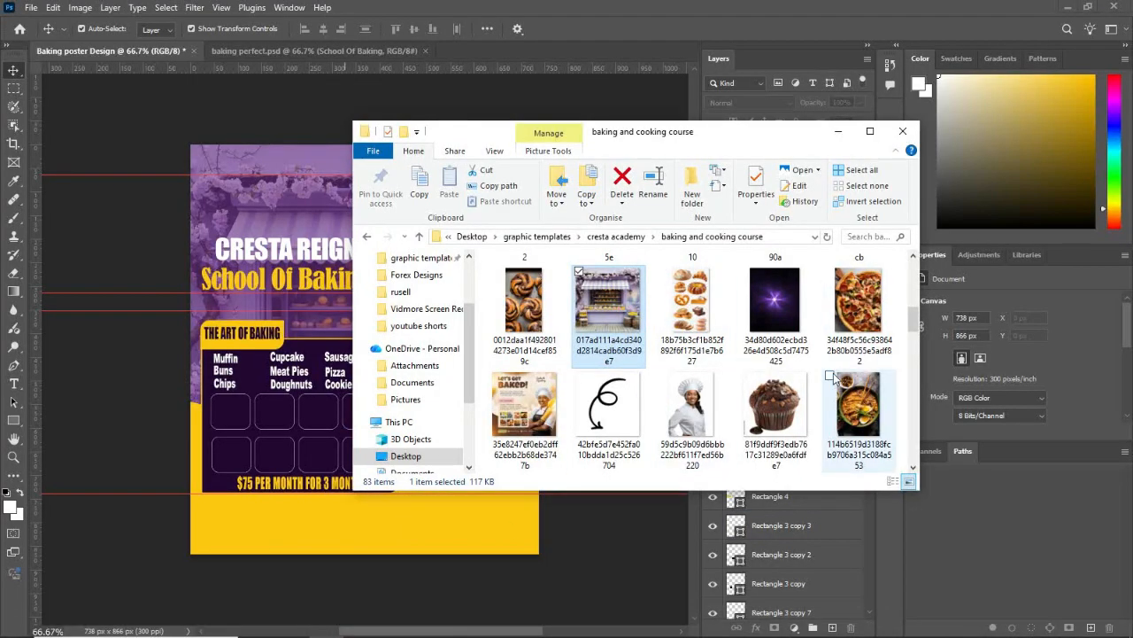
left_click(864, 306)
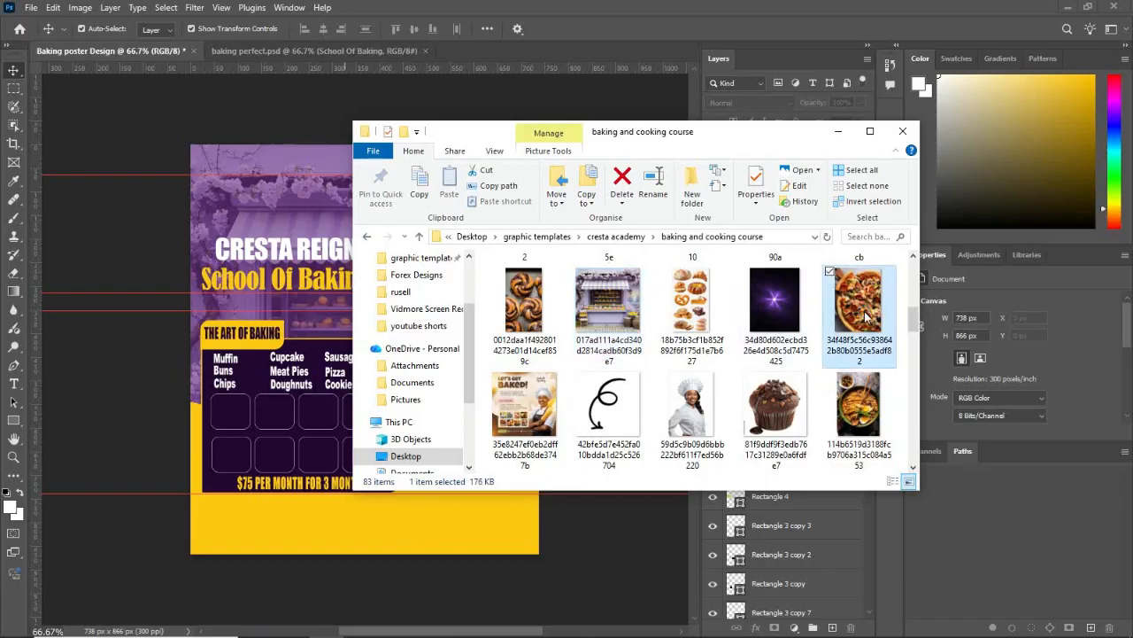
left_click_drag(866, 308, 297, 405)
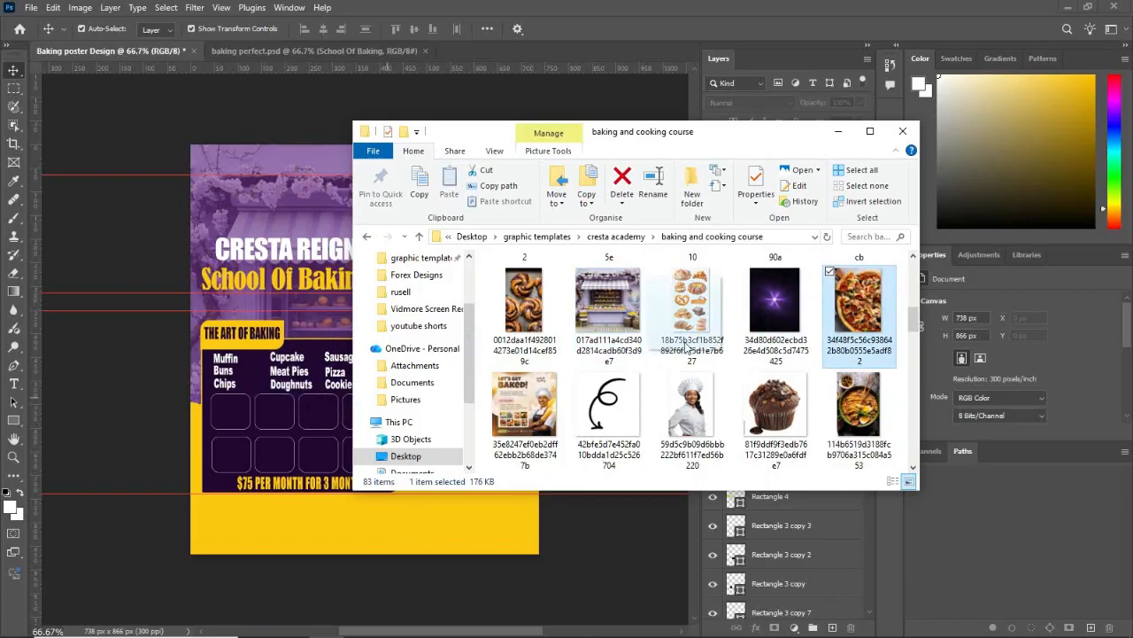
left_click(838, 131)
Step: Place the pizza photo from the "baking and cooking course" folder over the first row's fourth rounded square, scaled to about 2.81%
left_click(352, 416)
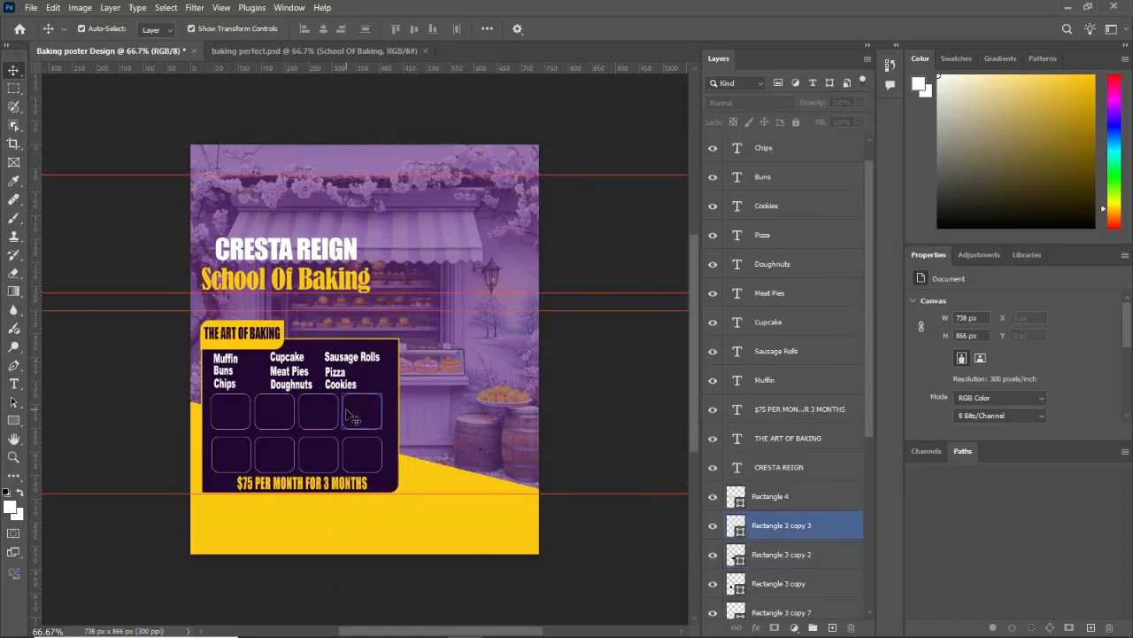
left_click(345, 625)
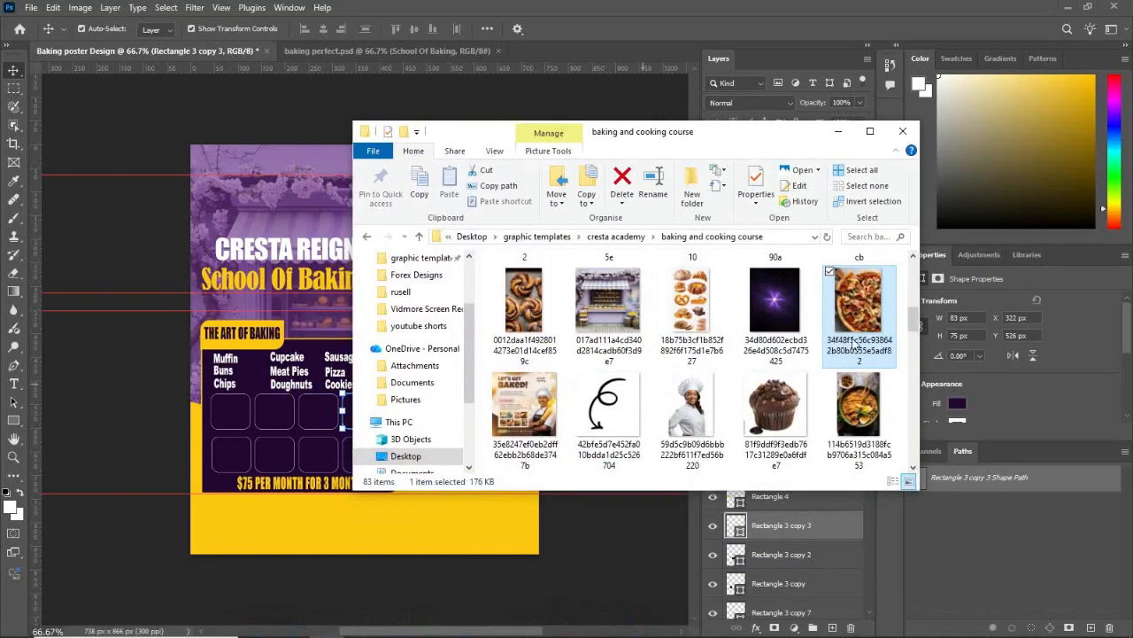
left_click_drag(394, 414, 308, 404)
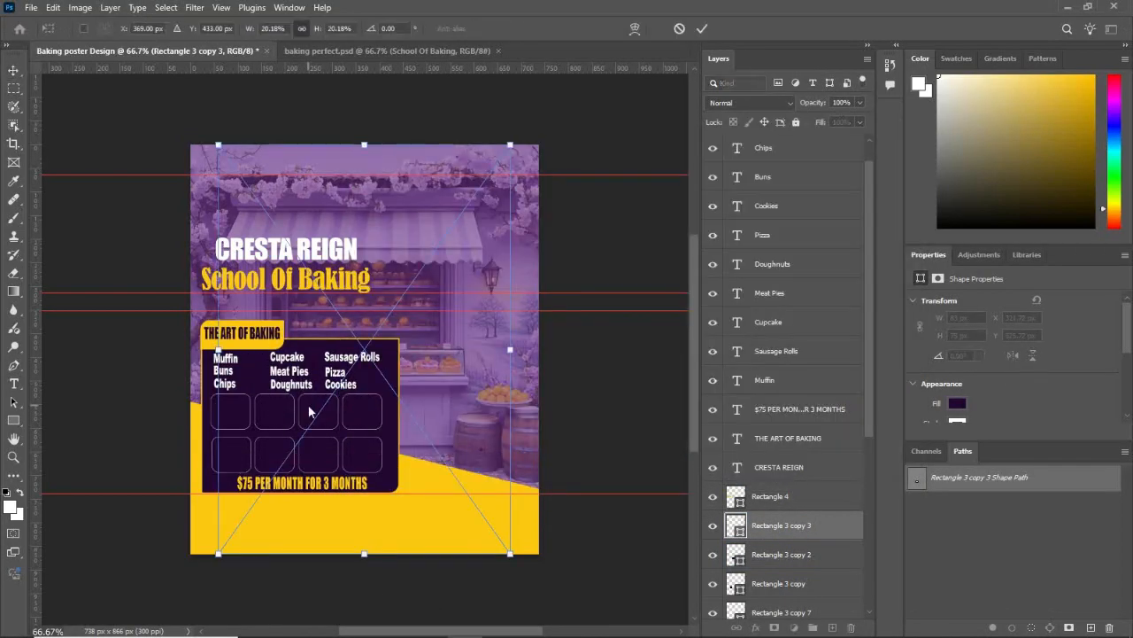
left_click_drag(219, 146, 440, 454)
left_click_drag(463, 486, 383, 375)
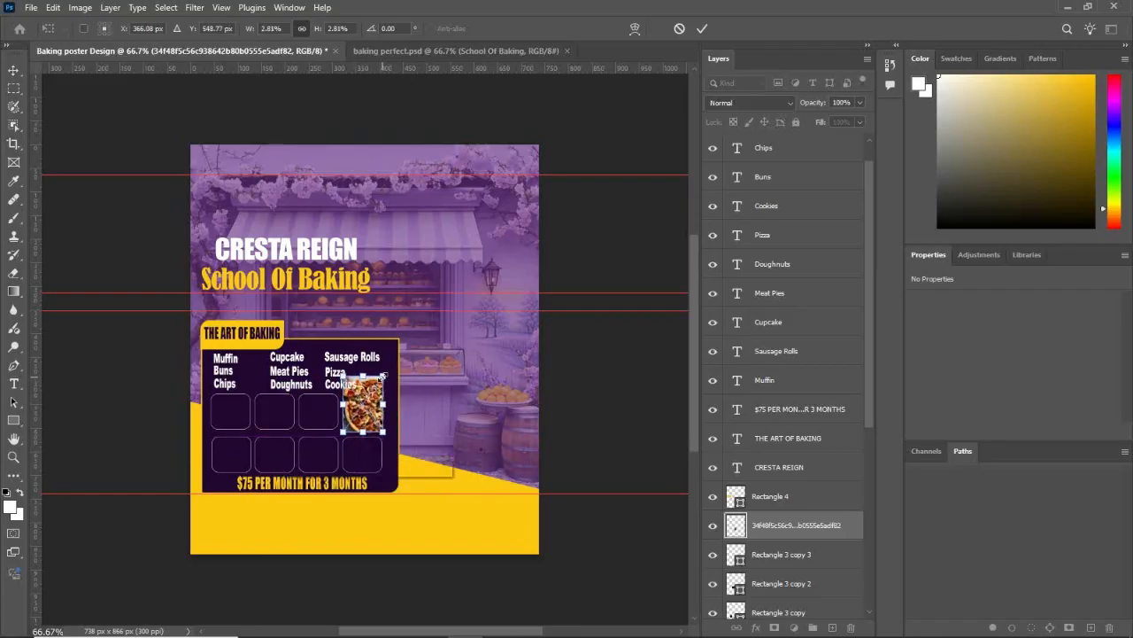
left_click(433, 466)
Step: Clip the pizza photo to the fourth rounded square and fit it at about 87 × 122 px to fill the square
right_click(784, 525)
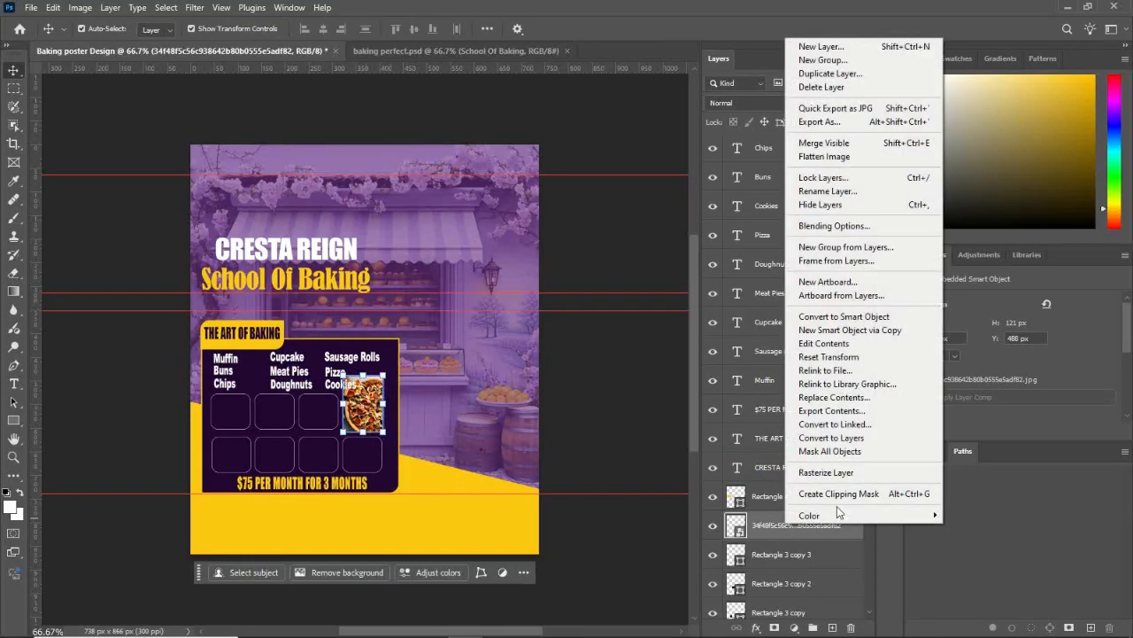
left_click(862, 492)
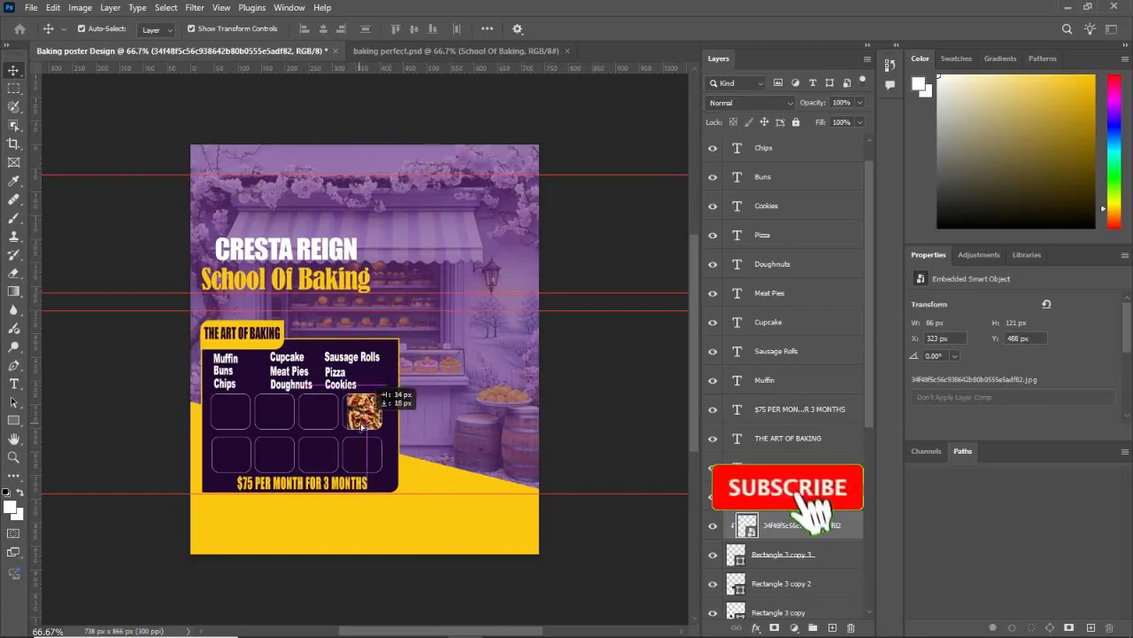
left_click_drag(356, 415, 358, 425)
key("ctrl+t")
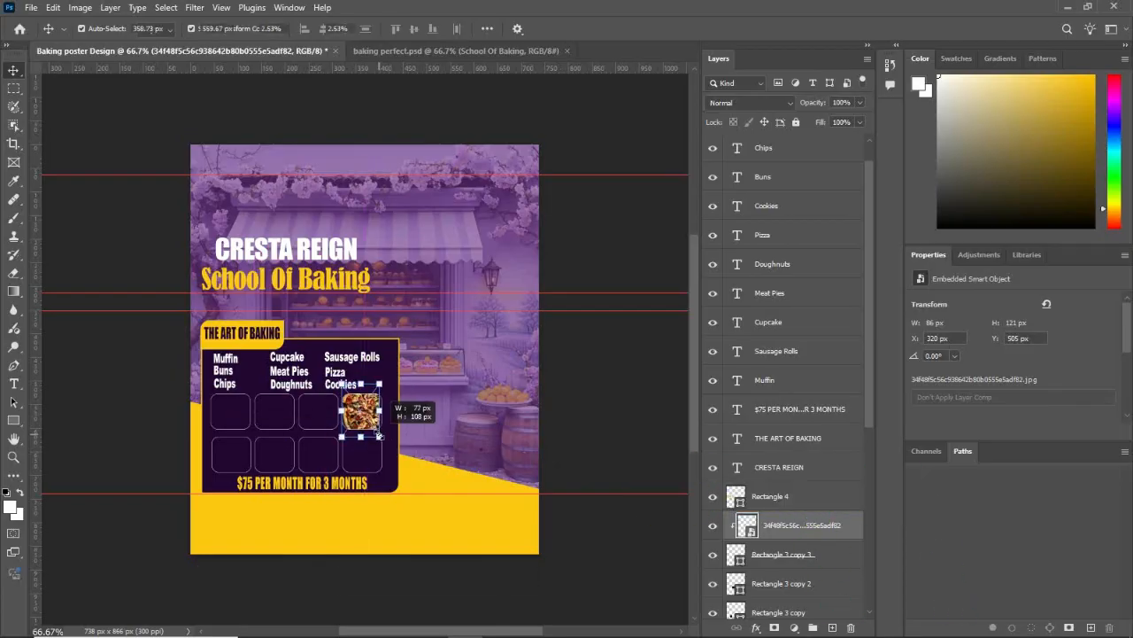
left_click(432, 474)
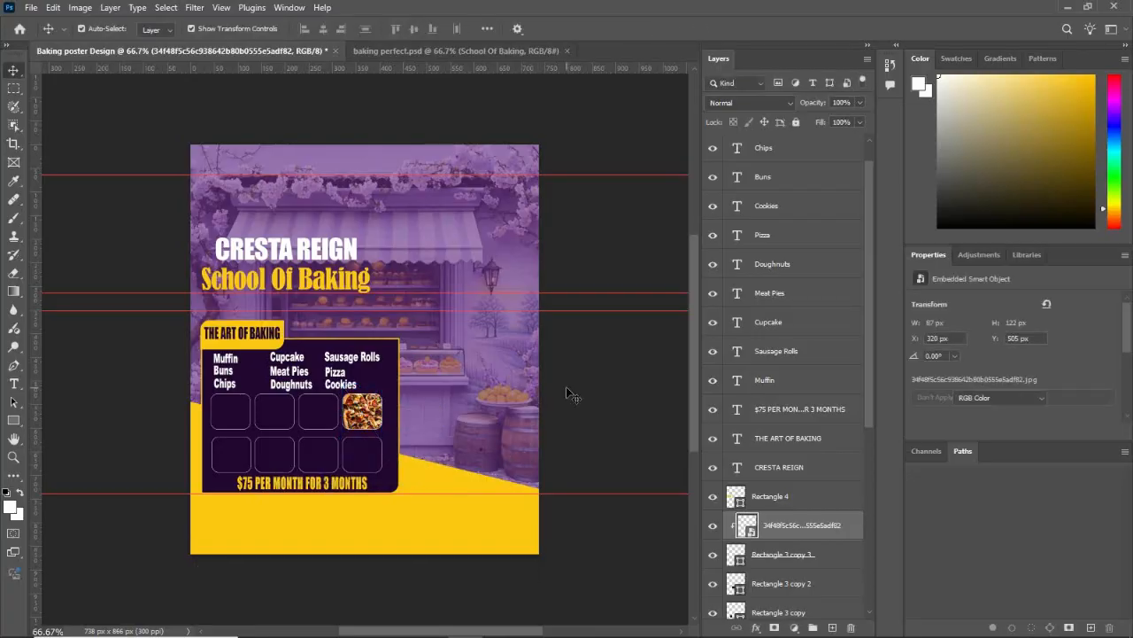
Step: Place the sausage rolls photo from the "baking and cooking course" folder directly above the first row's third rounded square layer
left_click(347, 432)
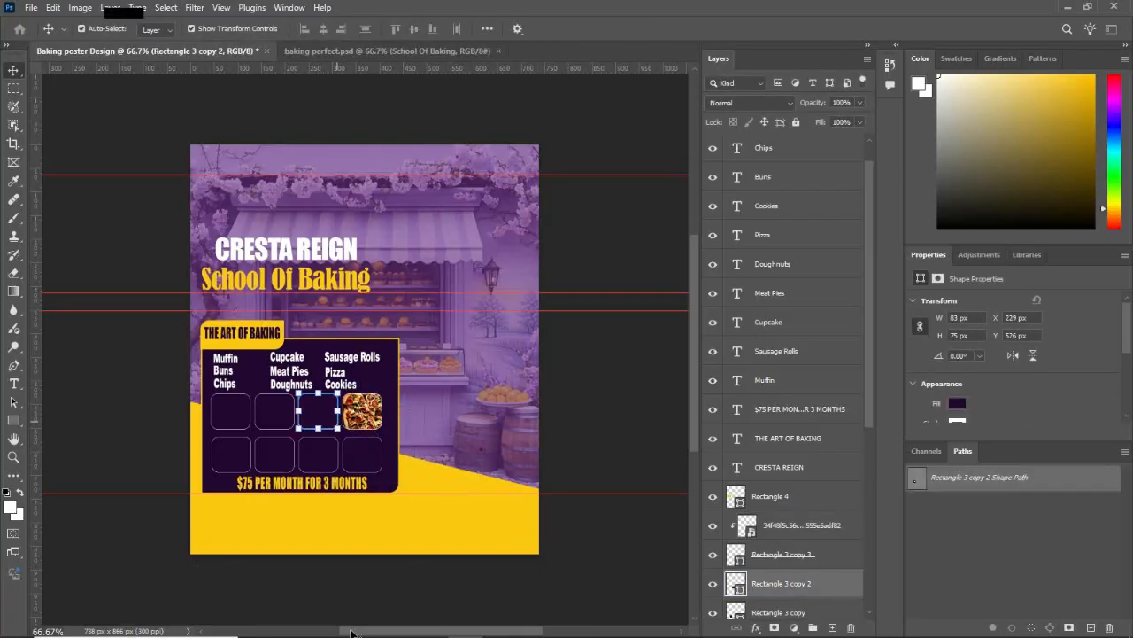
mouse_move(330, 625)
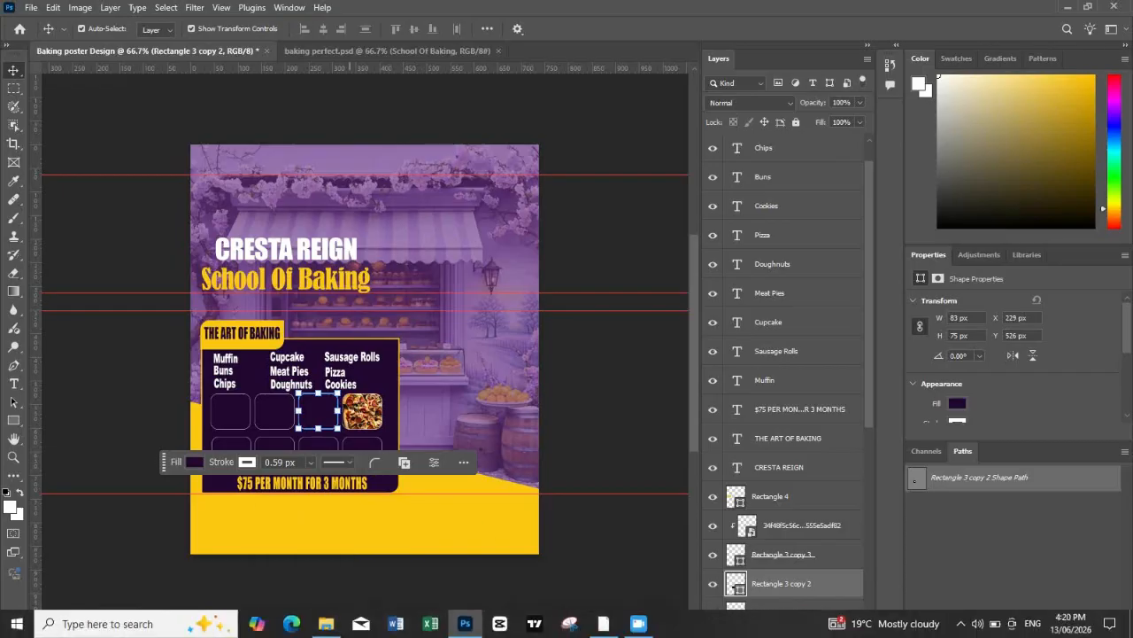
left_click(341, 621)
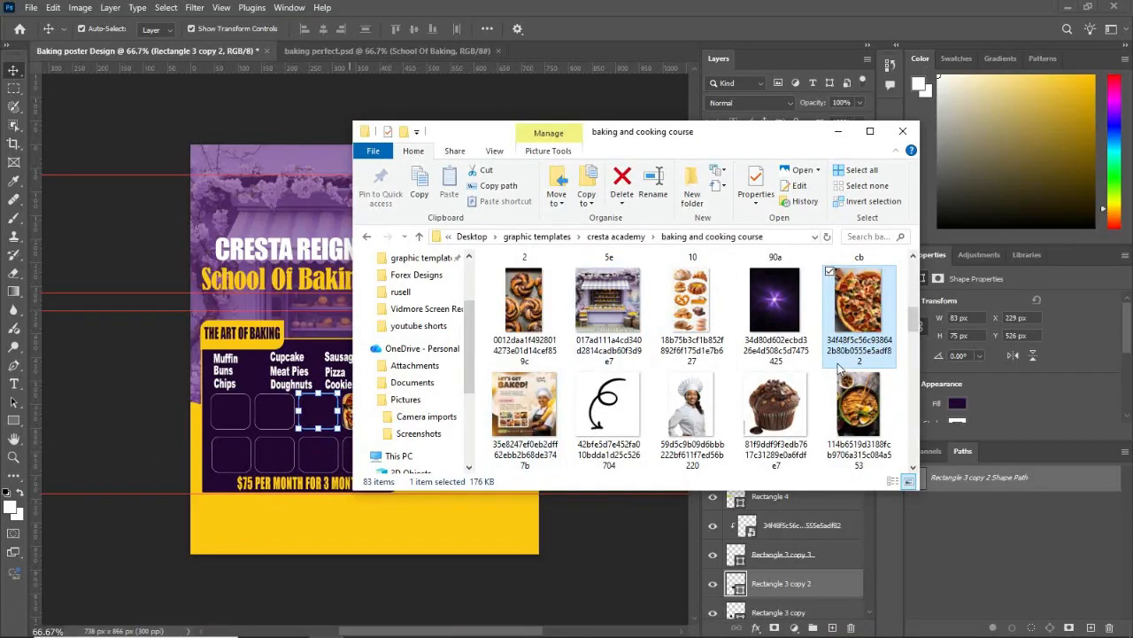
scroll(830, 363, "up", 1)
scroll(776, 348, "up", 2)
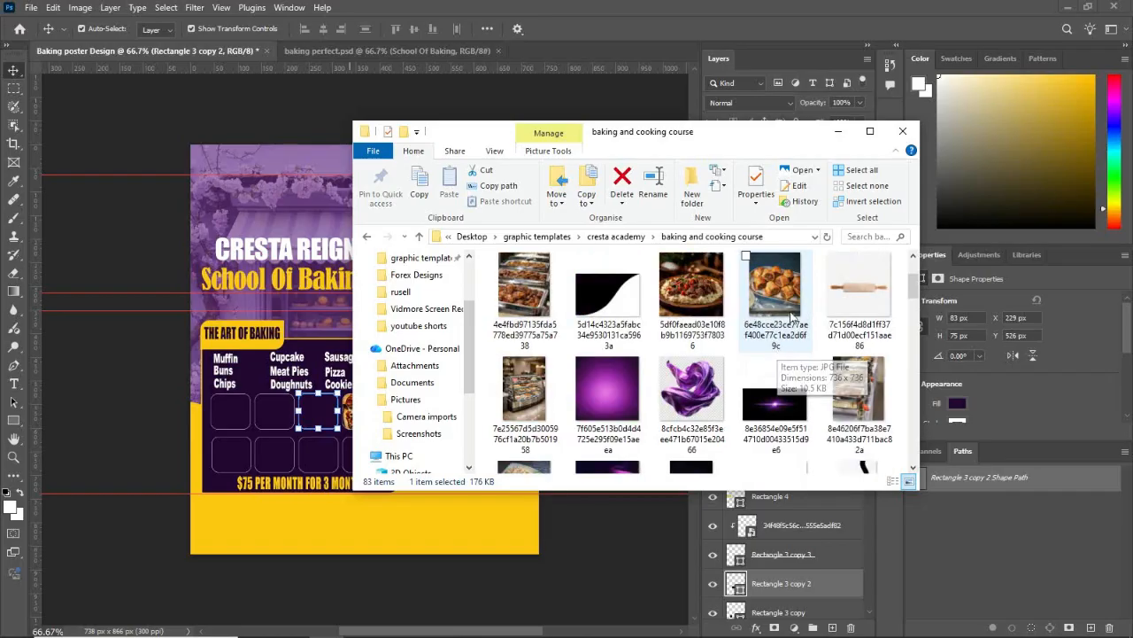
left_click_drag(777, 346, 728, 271)
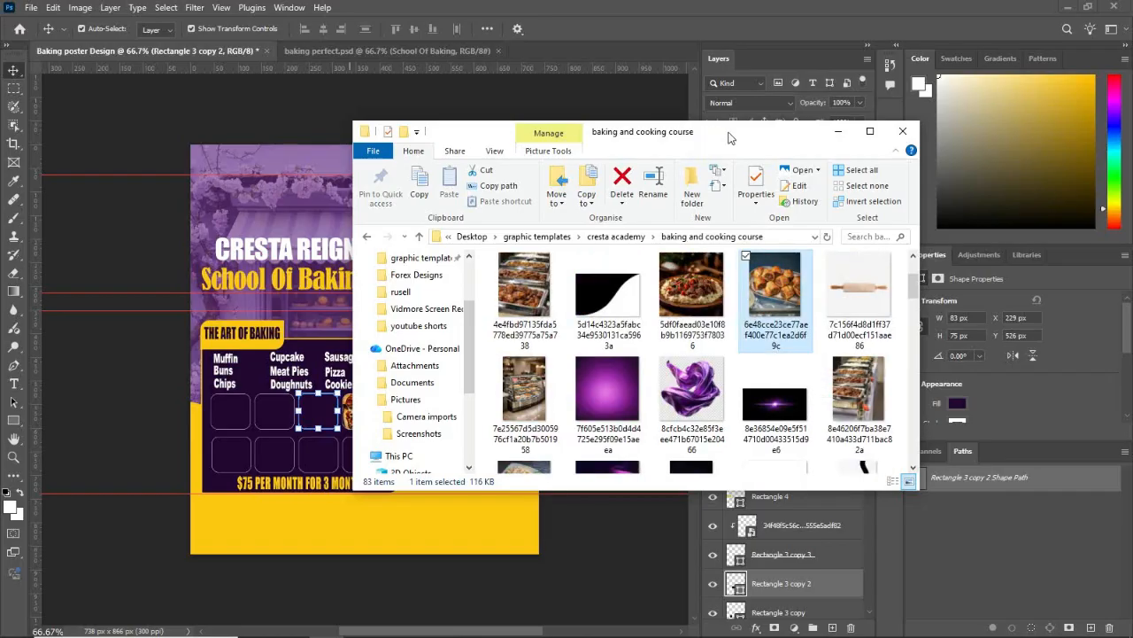
left_click_drag(728, 138, 854, 136)
left_click_drag(912, 298, 342, 403)
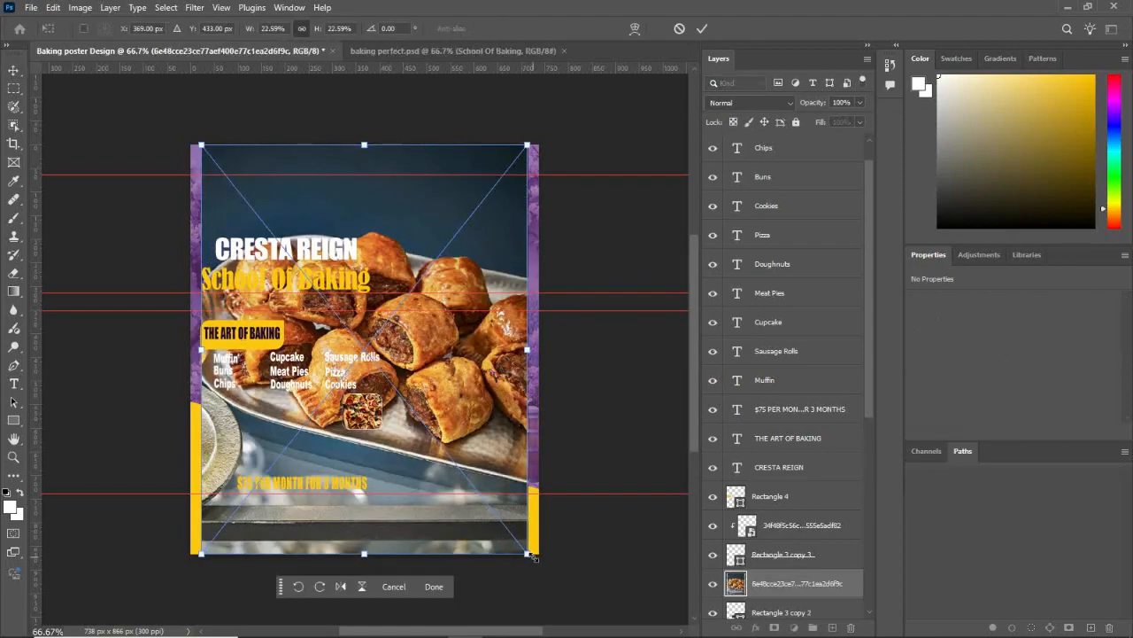
Step: Scale the sausage rolls photo to about 3.27% and position it over the third rounded square
left_click_drag(532, 556, 294, 259)
left_click_drag(254, 197, 335, 402)
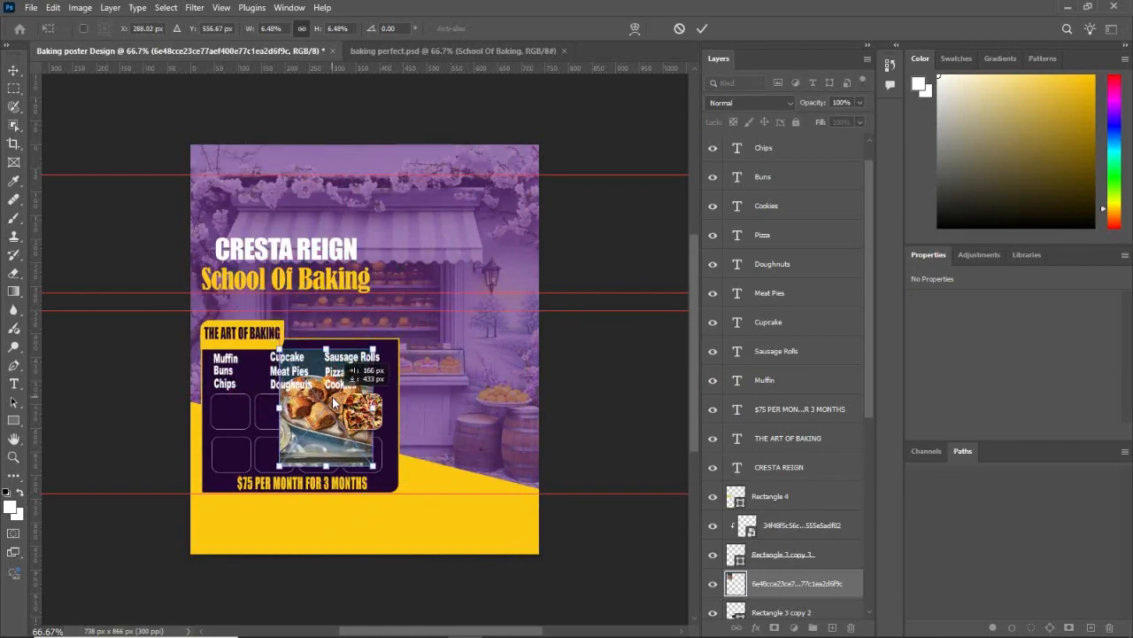
left_click_drag(374, 465, 338, 422)
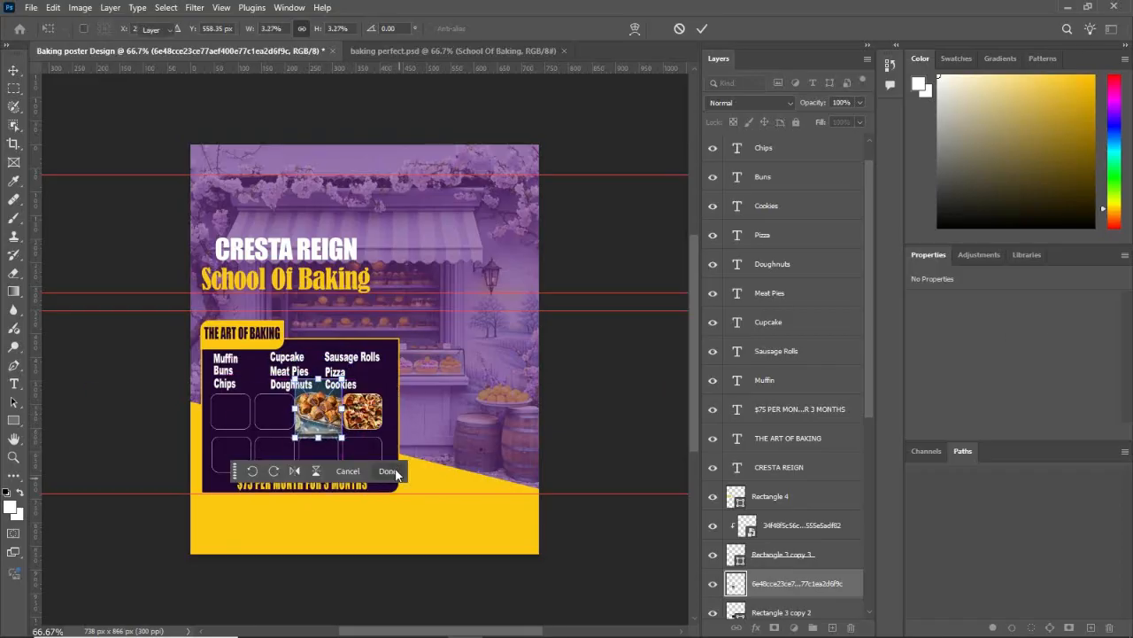
left_click(389, 471)
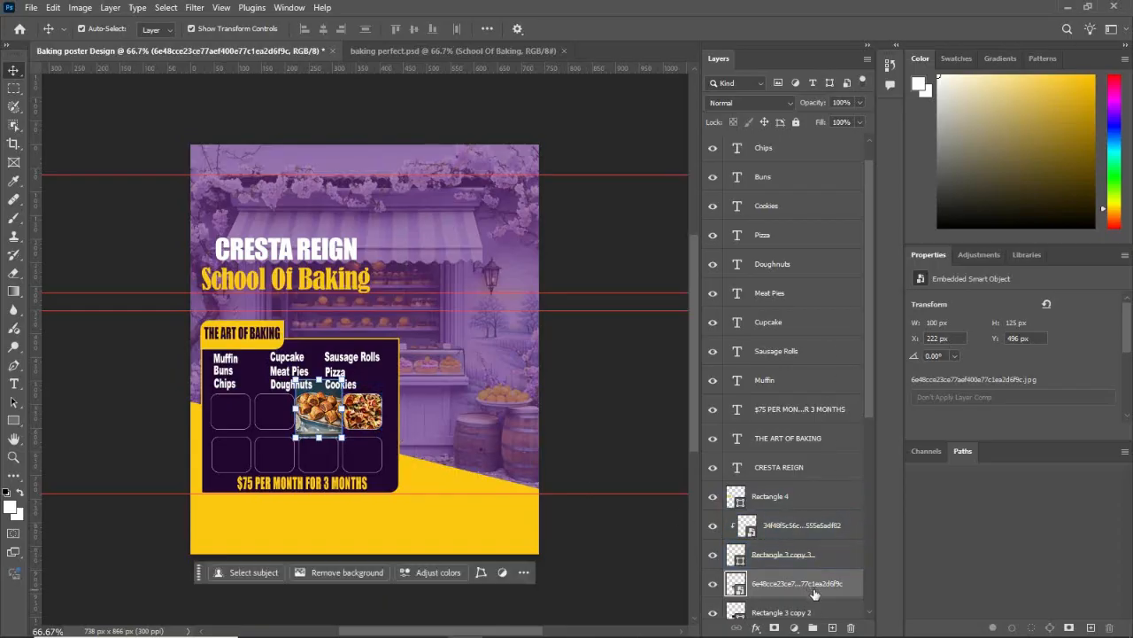
Step: Clip the sausage rolls photo to the third rounded square and adjust it to about 92 × 115 px within the square
right_click(814, 594)
left_click(850, 558)
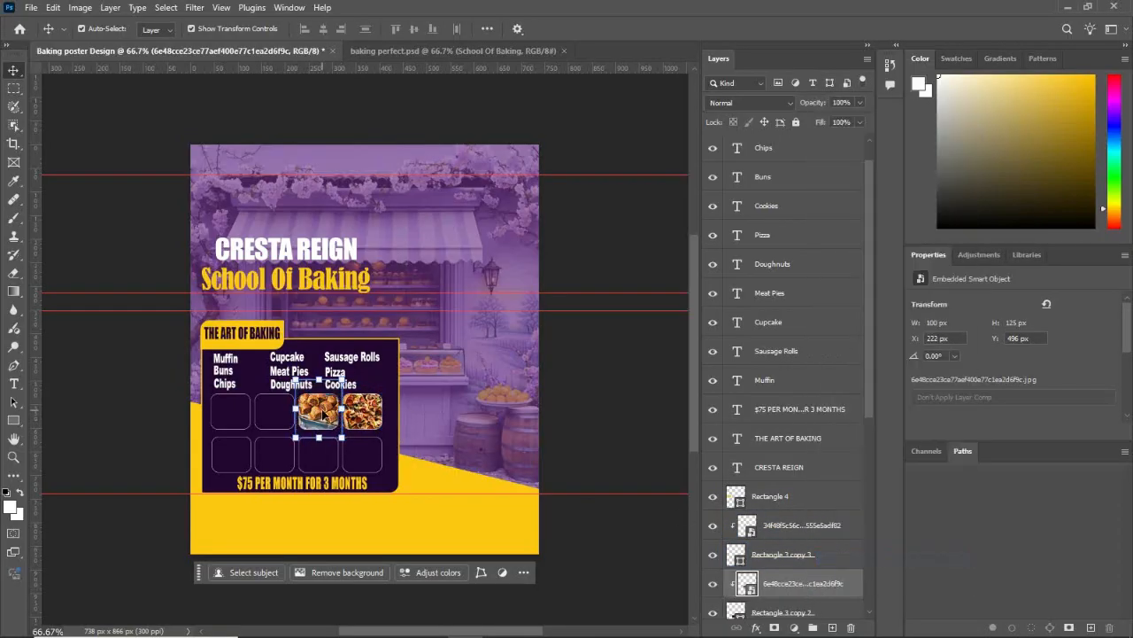
left_click_drag(323, 414, 337, 437)
key("Return")
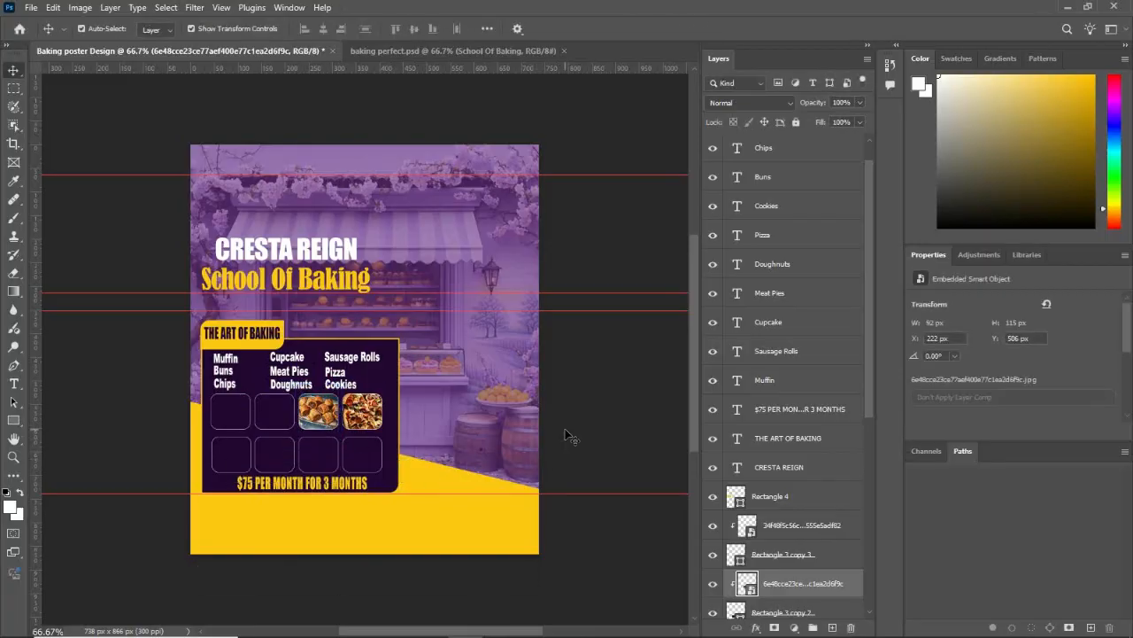
left_click(570, 421)
Step: Place the golden buns photo from the "baking and cooking course" folder directly above the first row's second rounded square layer
mouse_move(358, 613)
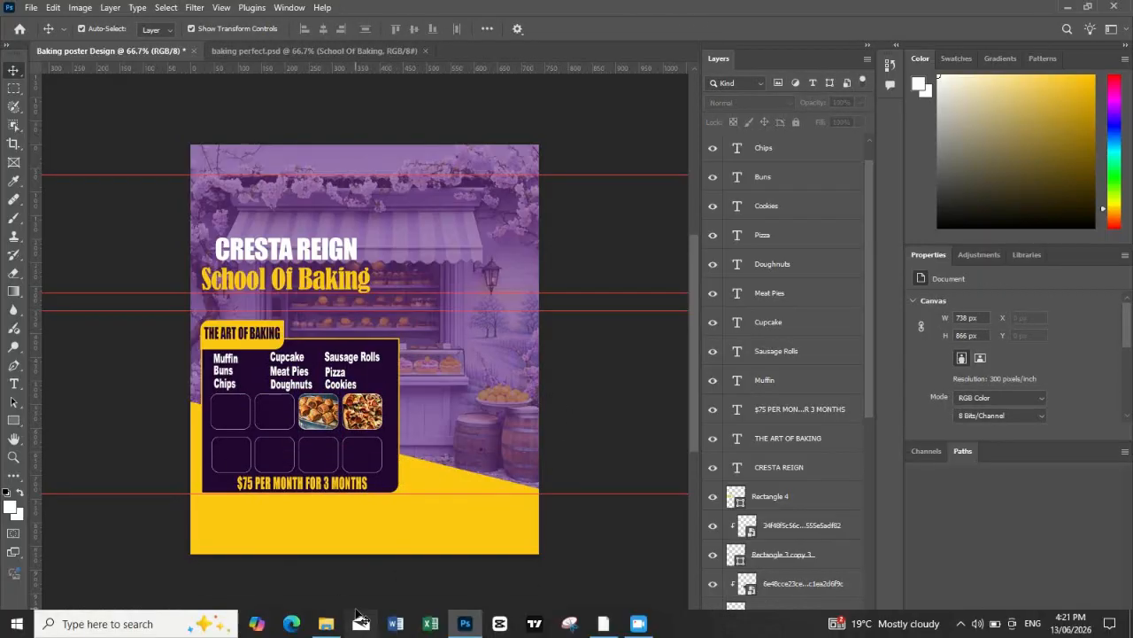
left_click(274, 414)
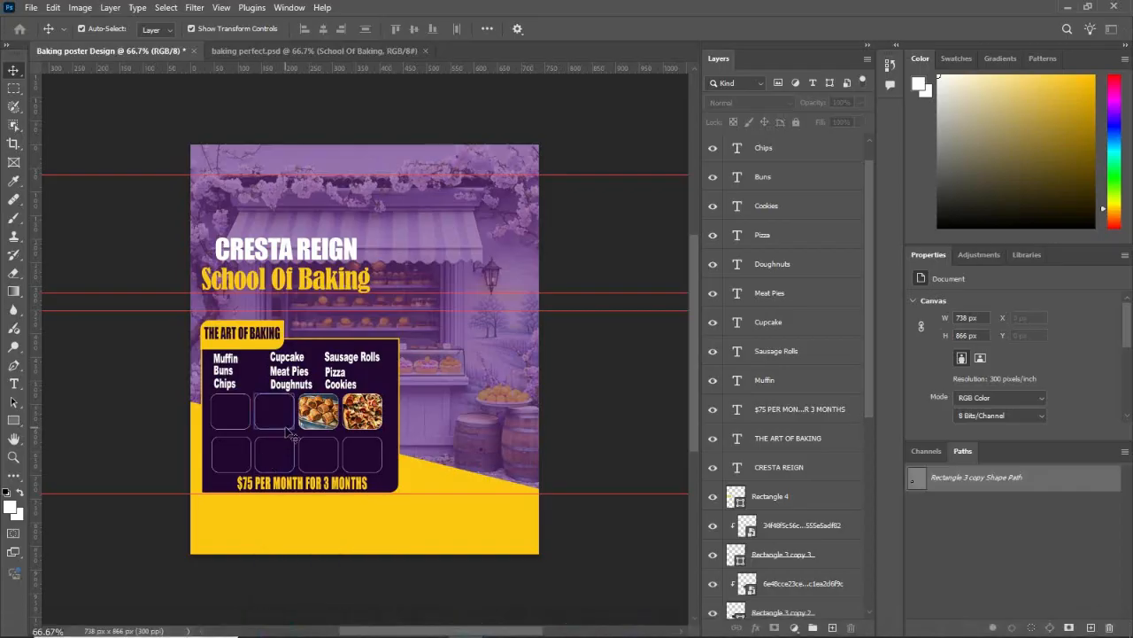
mouse_move(398, 624)
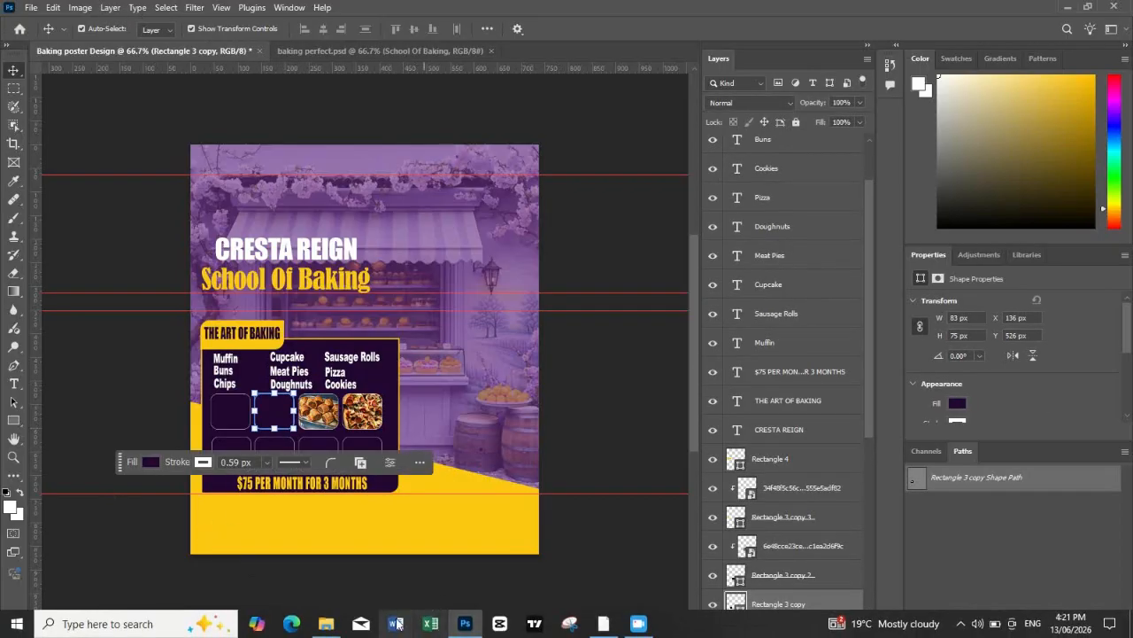
left_click(327, 623)
scroll(826, 276, "down", 2)
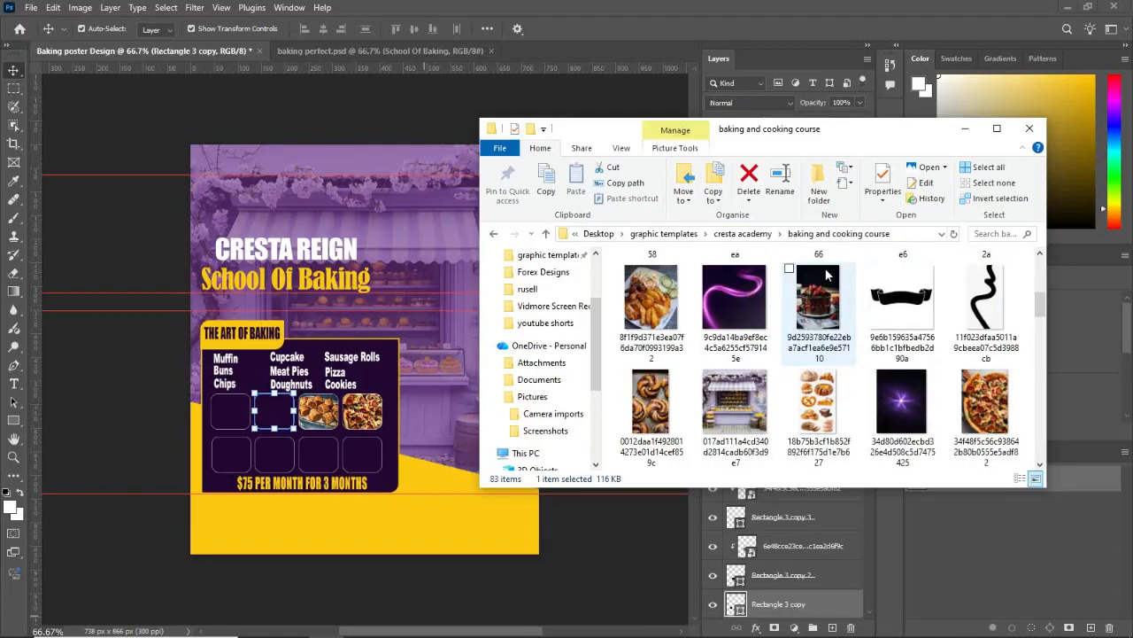
scroll(826, 275, "down", 1)
scroll(827, 275, "down", 2)
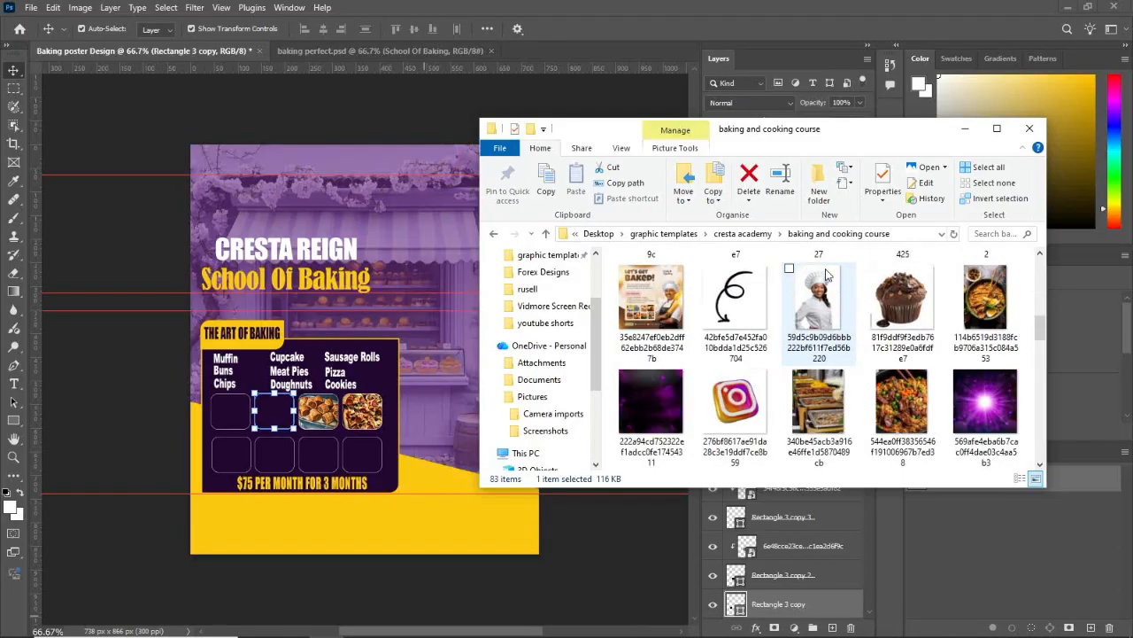
left_click(660, 429)
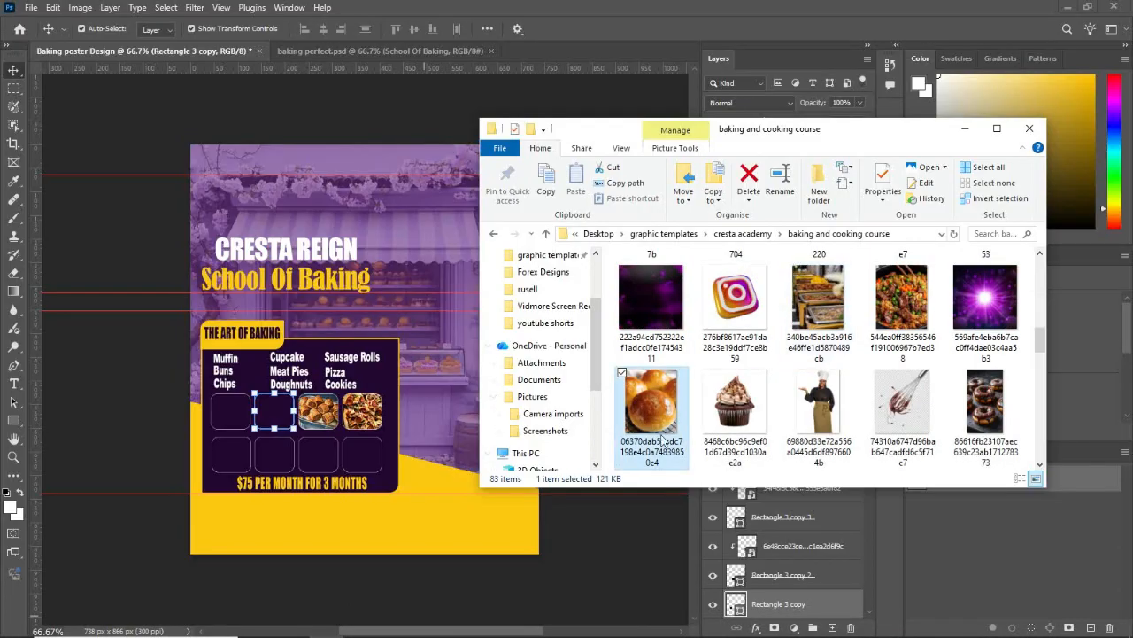
left_click_drag(658, 413, 279, 403)
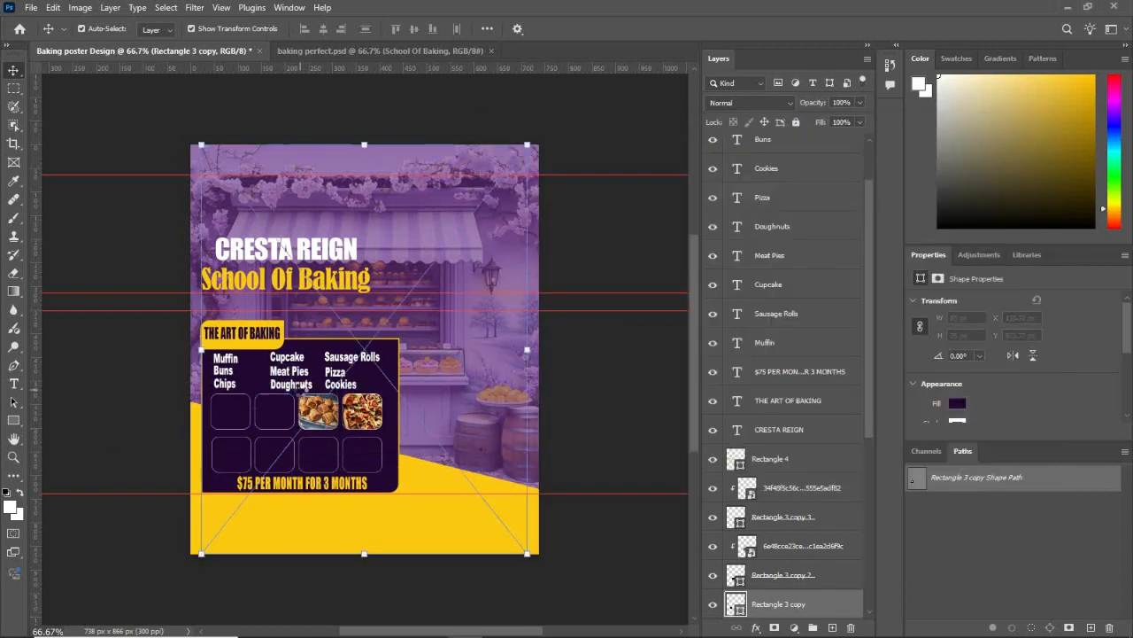
Step: Scale the buns photo to about 97 × 122 px over the second rounded square and clip it to that square
left_click_drag(526, 554, 290, 413)
left_click(357, 472)
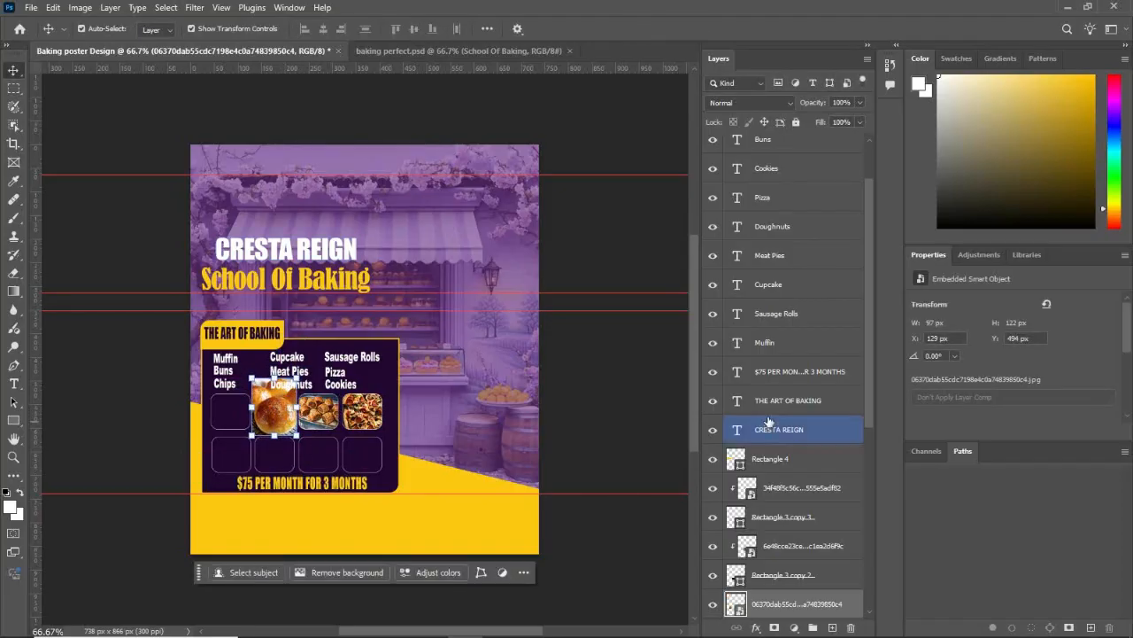
right_click(786, 604)
left_click(827, 570)
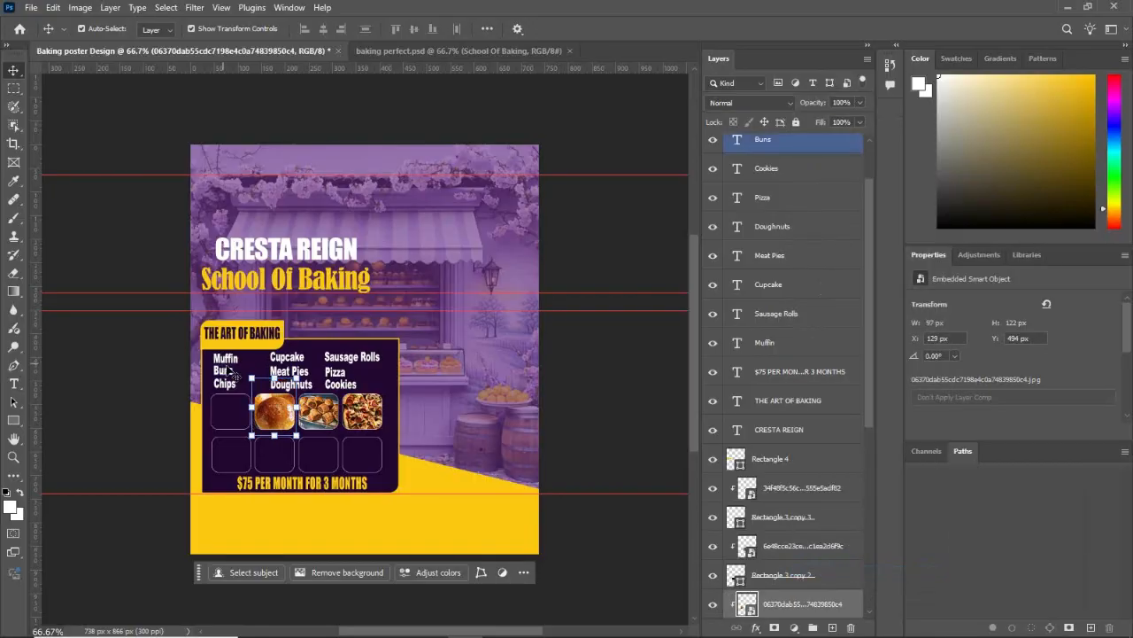
Step: Transform the clipped buns photo to about 3.08% and reposition it to fill the second rounded square
key("ctrl+t")
left_click_drag(255, 382, 265, 390)
left_click_drag(276, 408, 294, 411)
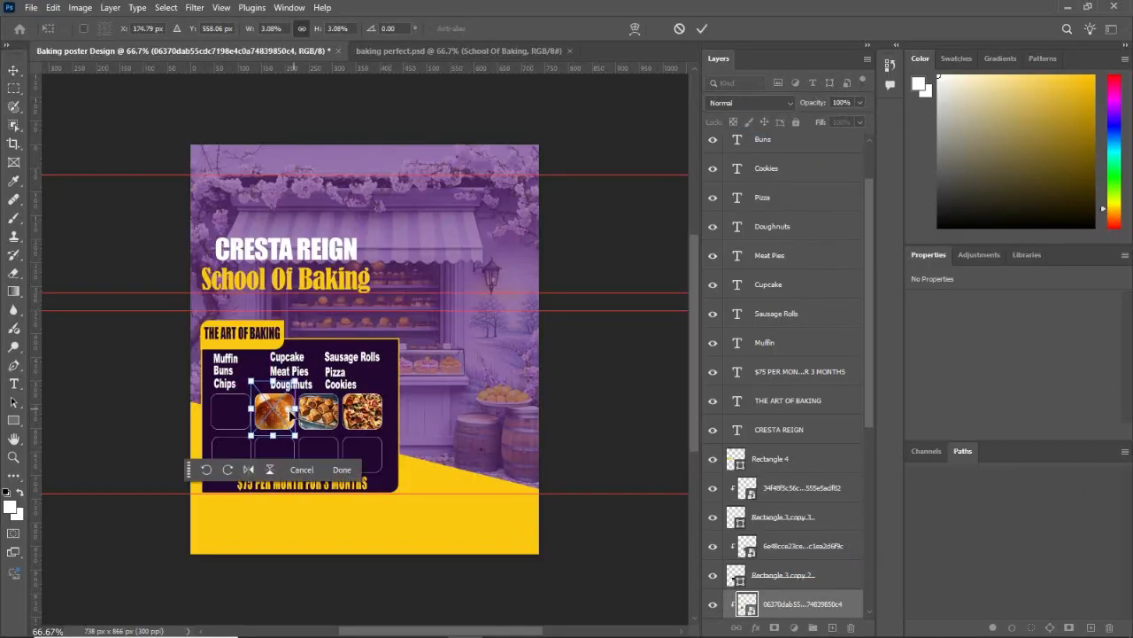
left_click(342, 470)
left_click(580, 413)
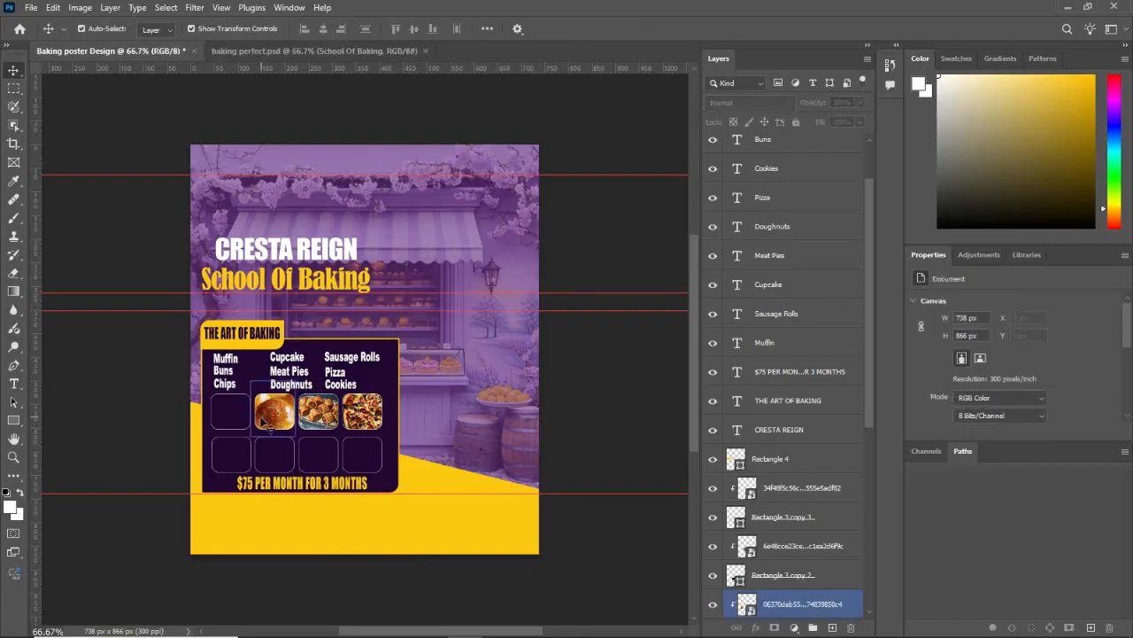
Step: Select the first row's first rounded square and pick the Photo_by_Foodporn image for it in the "baking and cooking course" folder
left_click(230, 410)
left_click(325, 624)
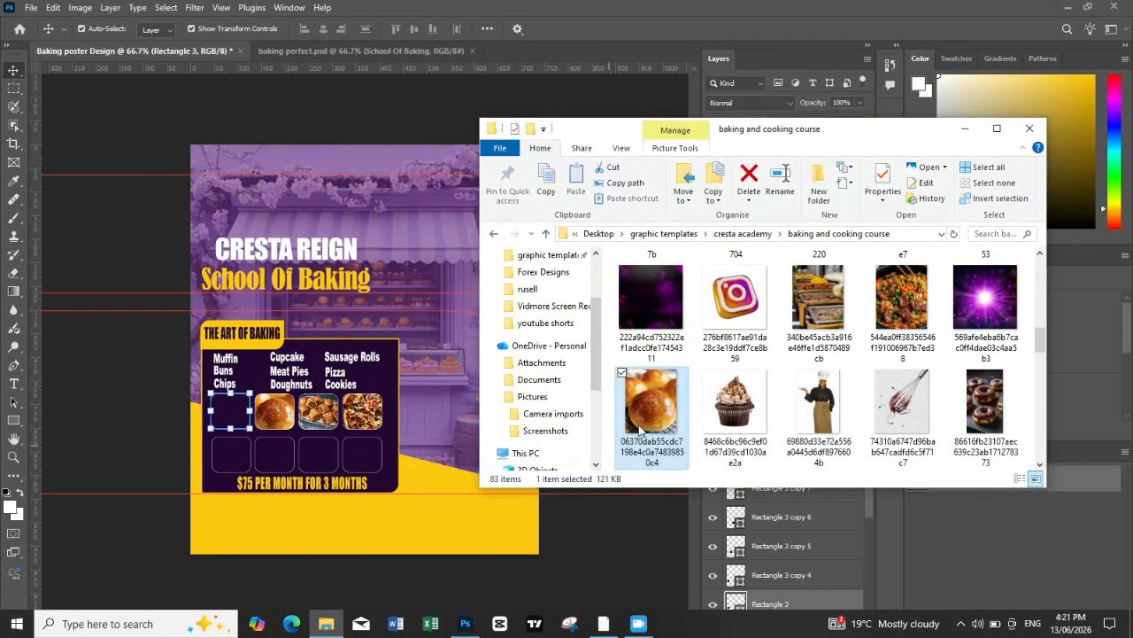
left_click(736, 405)
scroll(816, 394, "down", 1)
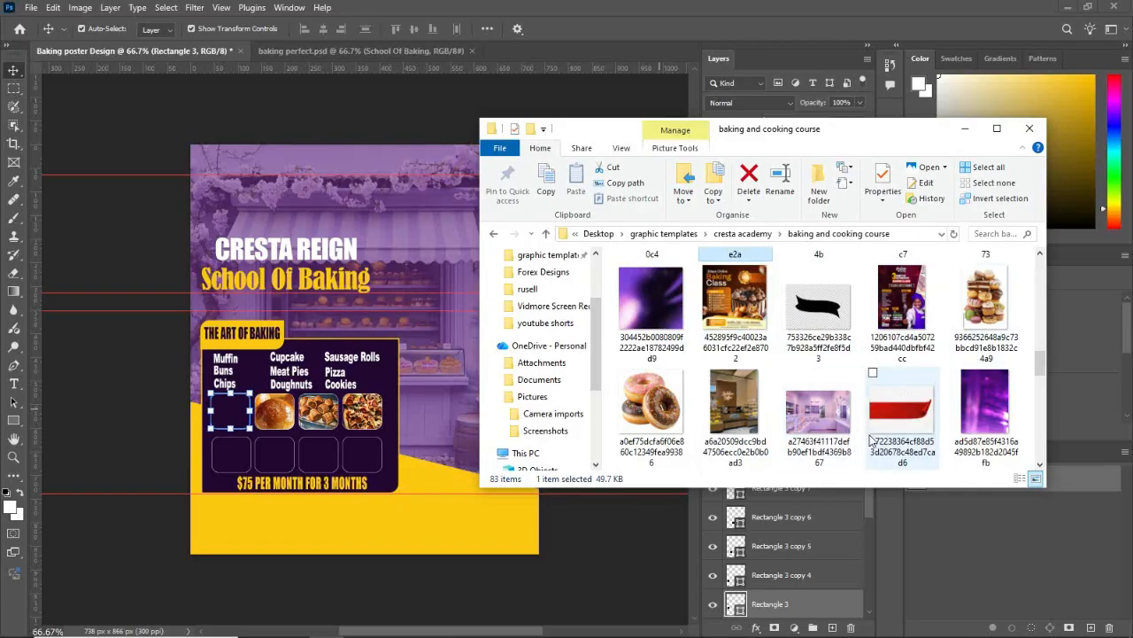
scroll(912, 425, "up", 1)
scroll(952, 414, "down", 1)
scroll(949, 416, "down", 1)
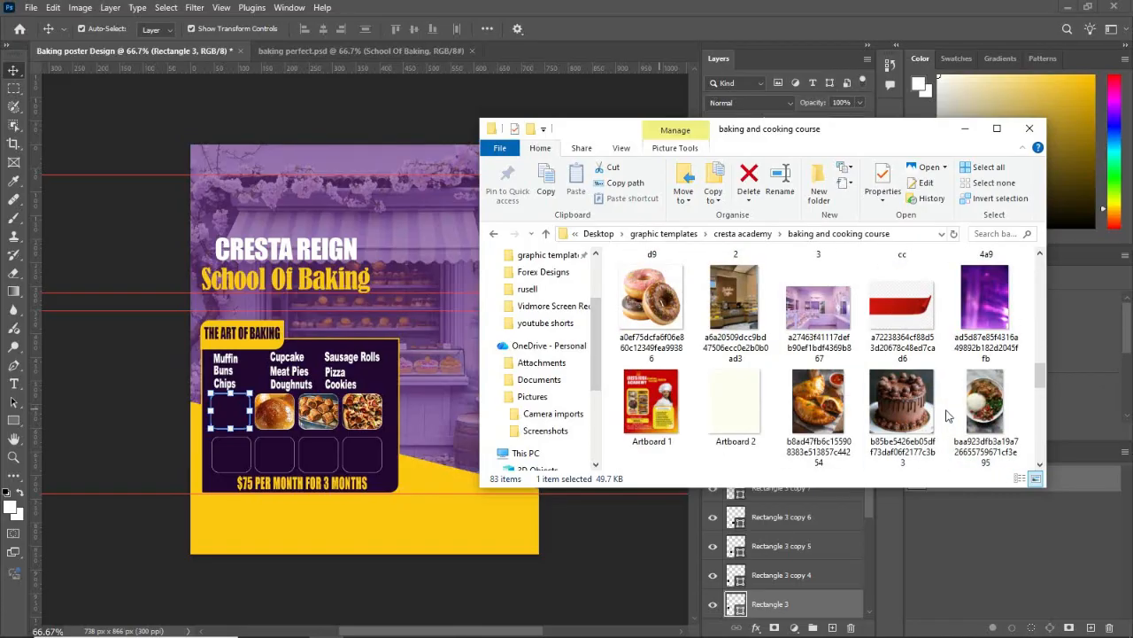
left_click(922, 409)
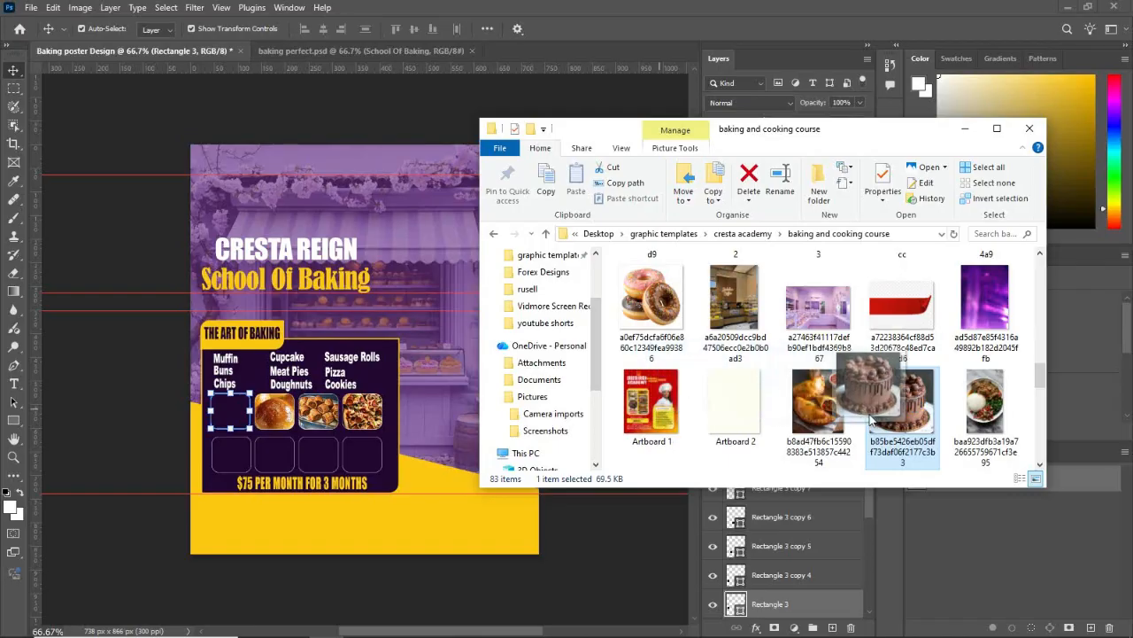
scroll(965, 411, "down", 10)
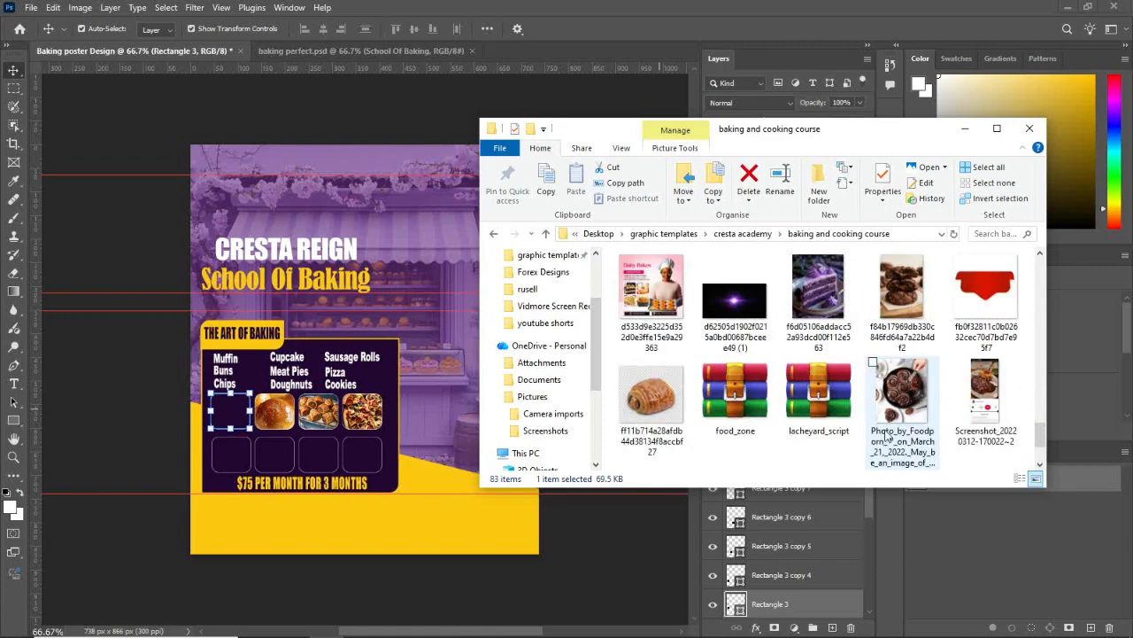
left_click(913, 394)
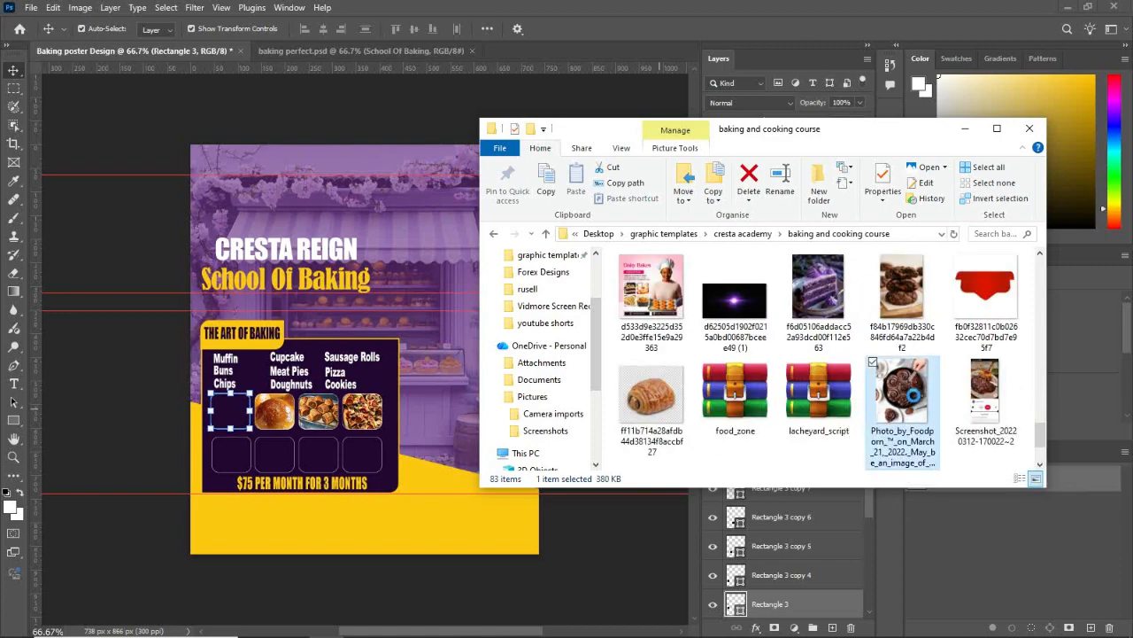
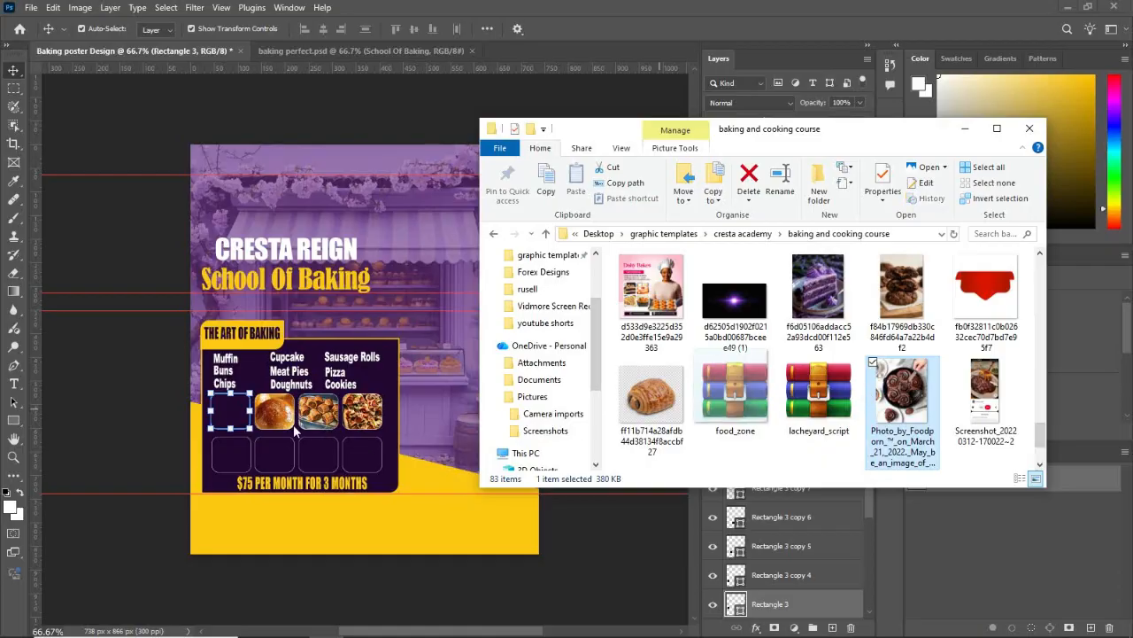
Step: Place the picked chocolate roll photo, scale it to about 2.01% over the first row's first rounded square and clip it to that square
left_click_drag(293, 425, 229, 429)
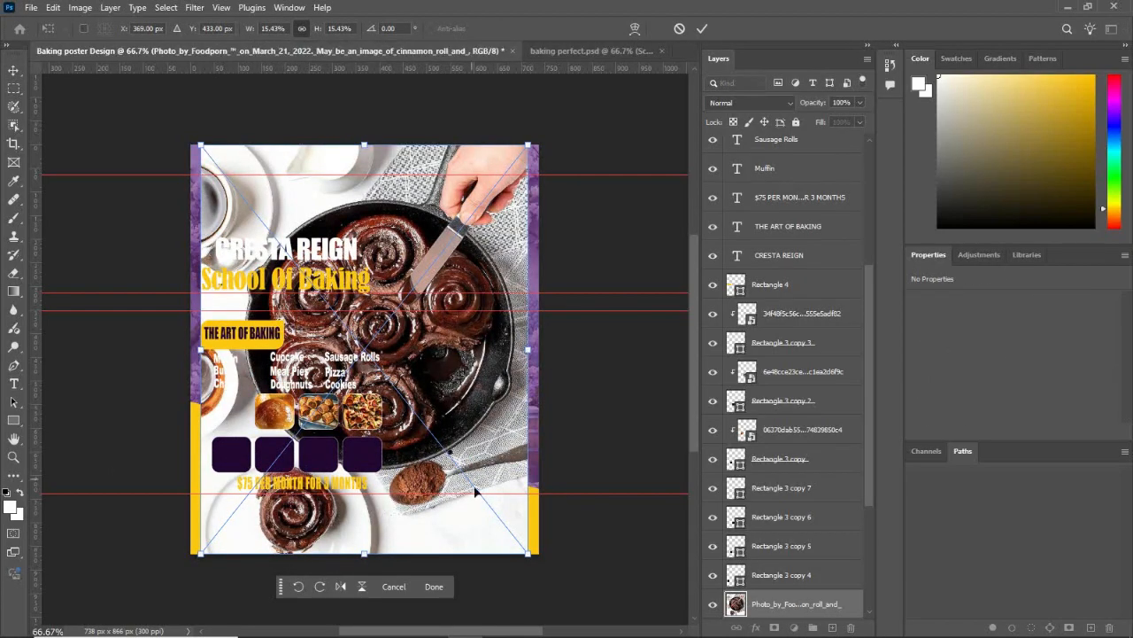
left_click_drag(529, 145, 291, 493)
left_click_drag(237, 522, 236, 414)
left_click_drag(269, 358, 234, 414)
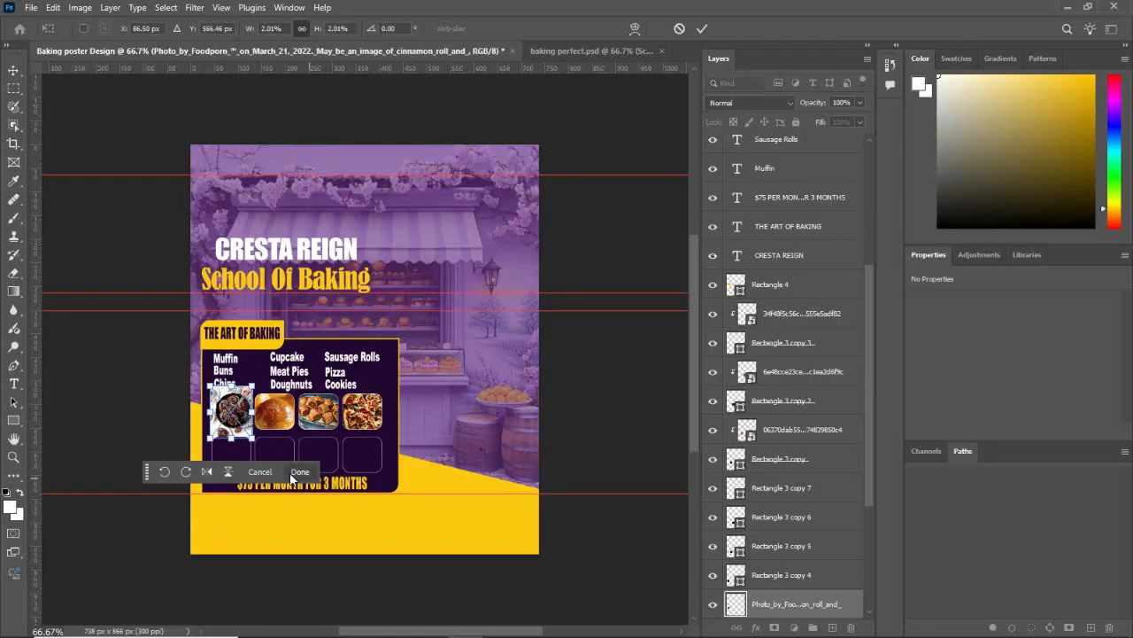
left_click(299, 472)
right_click(820, 614)
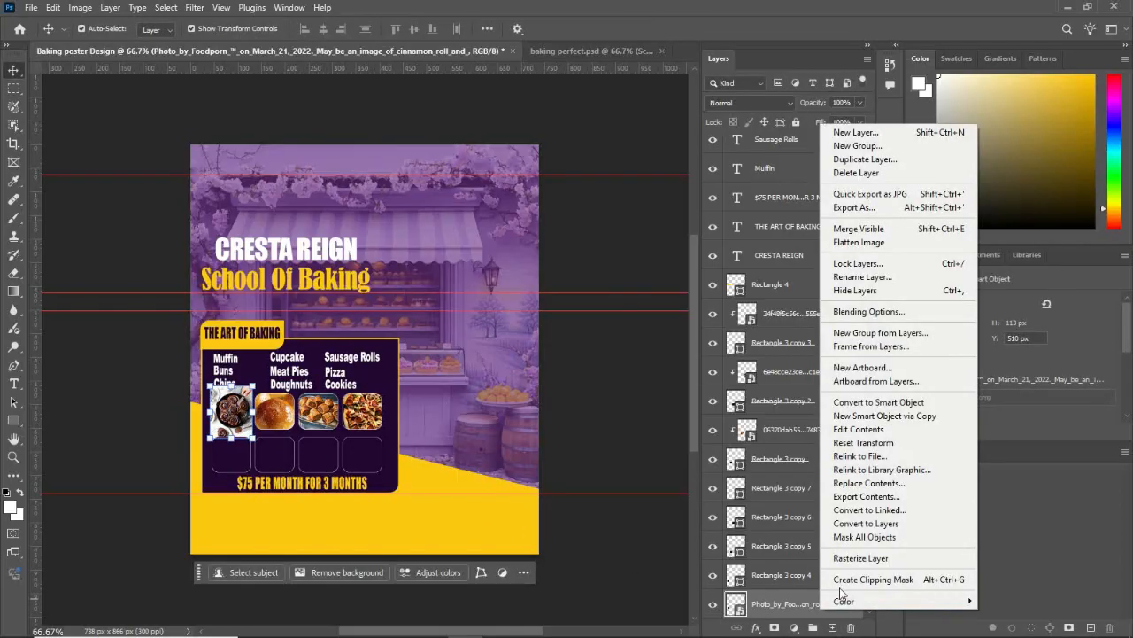
left_click(839, 587)
left_click(616, 415)
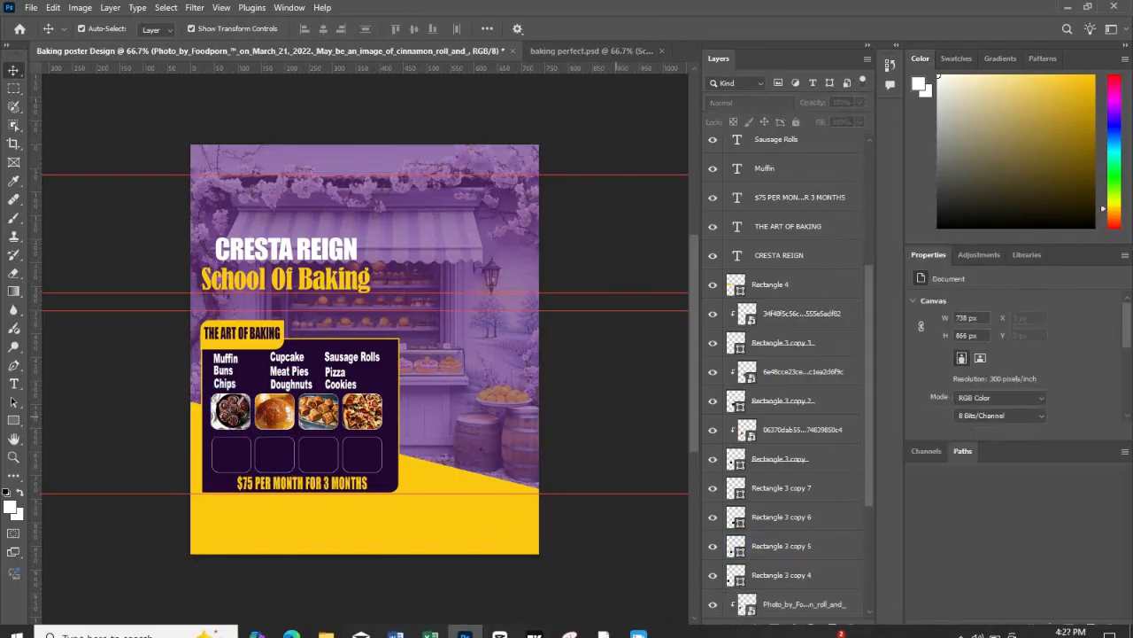
Step: Browse the "baking and cooking course" folder for another food photo and pick the stacked chocolate cookies image
left_click(327, 622)
scroll(874, 421, "up", 2)
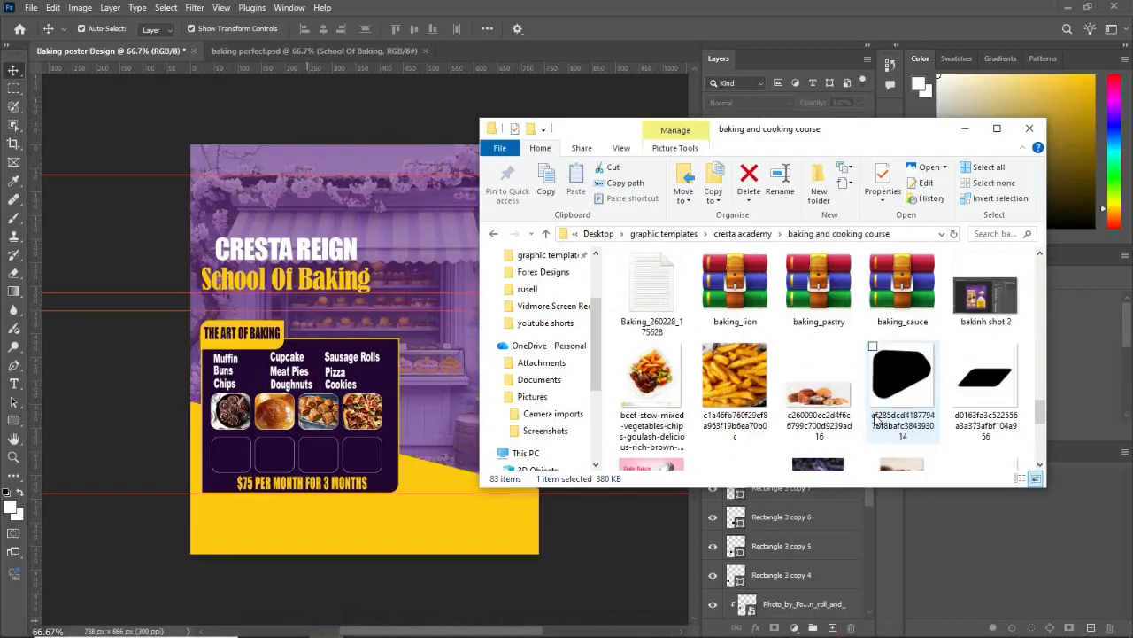
scroll(850, 423, "down", 1)
scroll(822, 426, "up", 1)
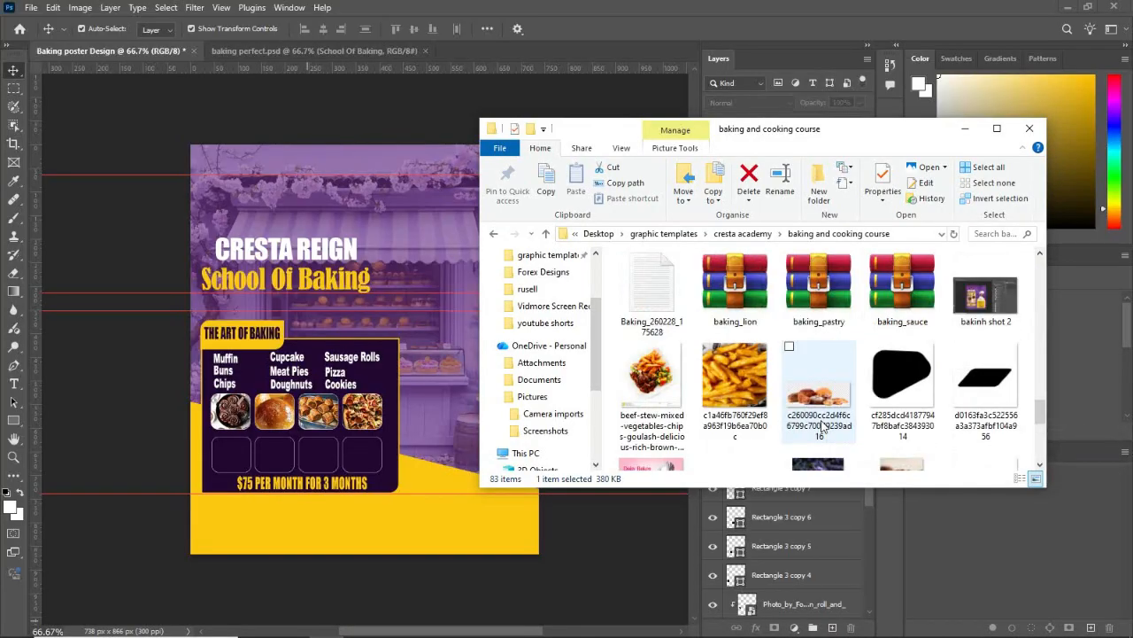
scroll(816, 416, "up", 2)
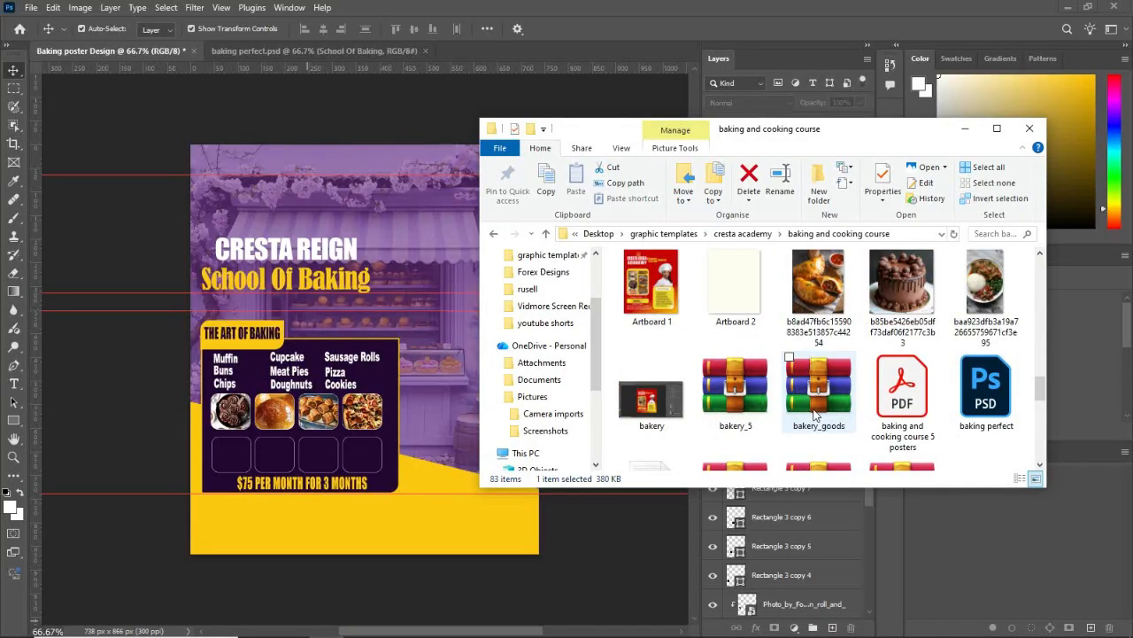
left_click(918, 280)
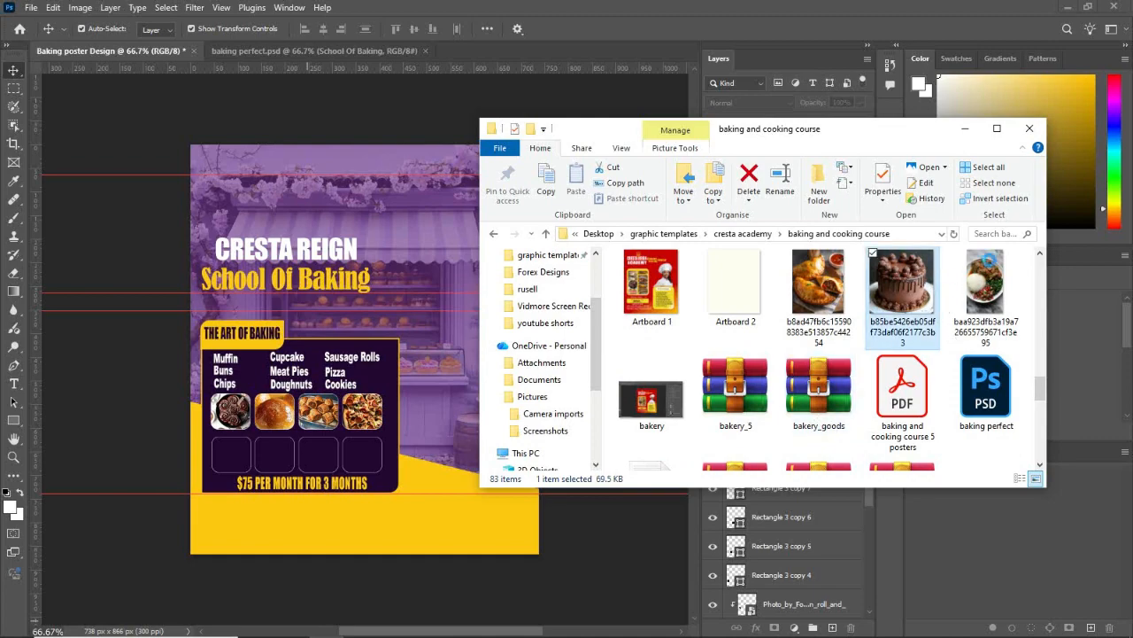
scroll(912, 372, "down", 3)
left_click(900, 401)
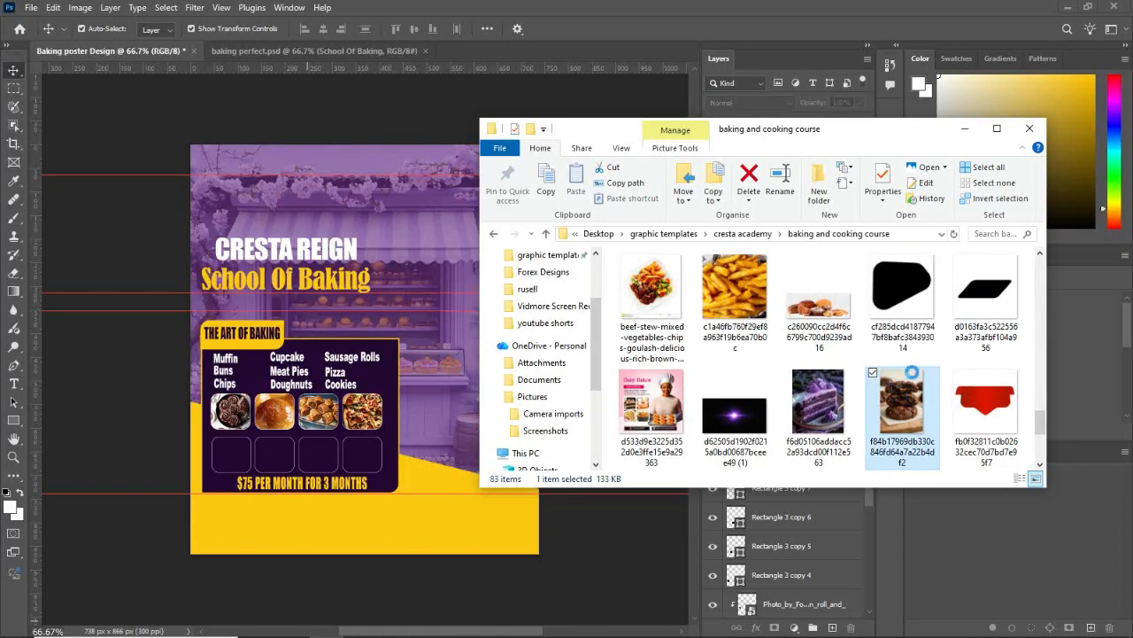
Step: Place the stacked chocolate cookies photo directly above the second row's first rounded square layer
left_click(965, 130)
left_click(241, 468)
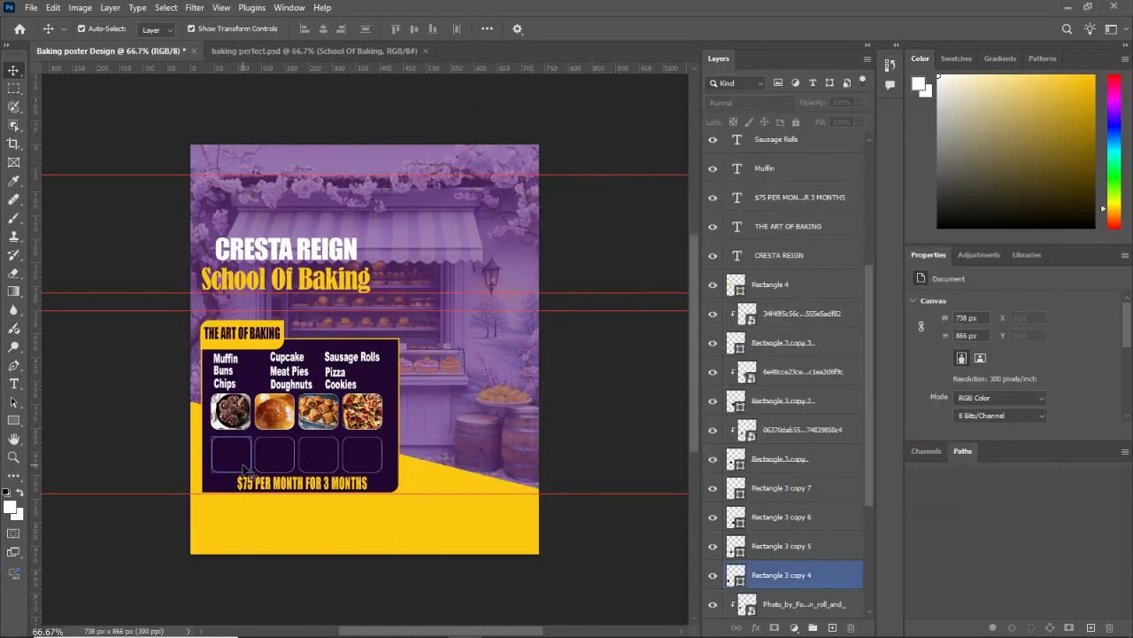
left_click(324, 623)
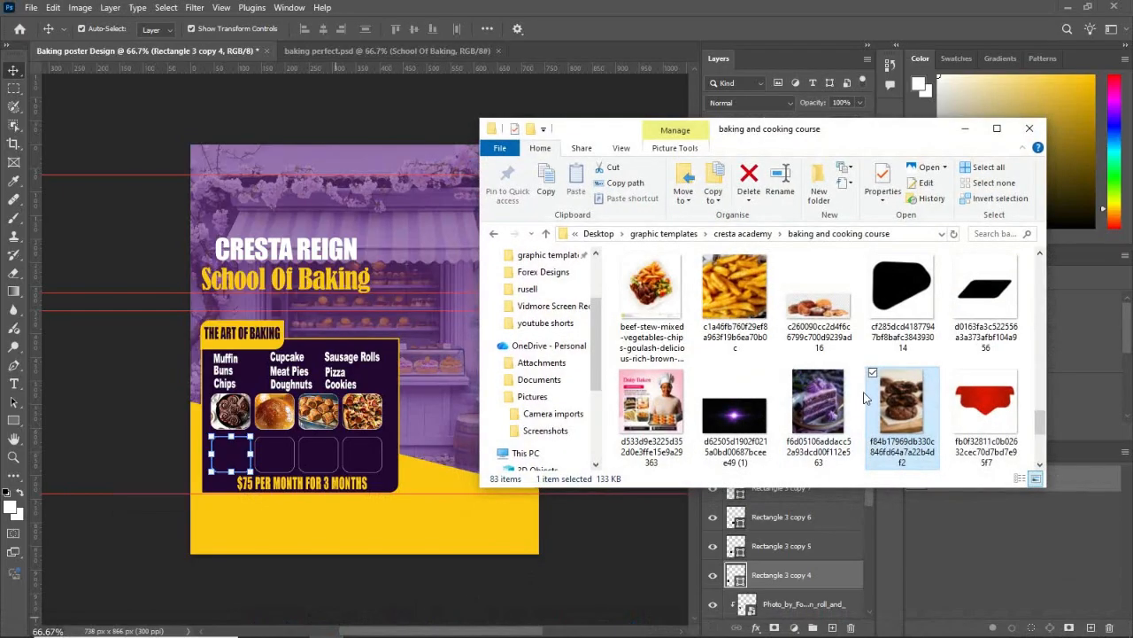
left_click_drag(751, 410, 223, 467)
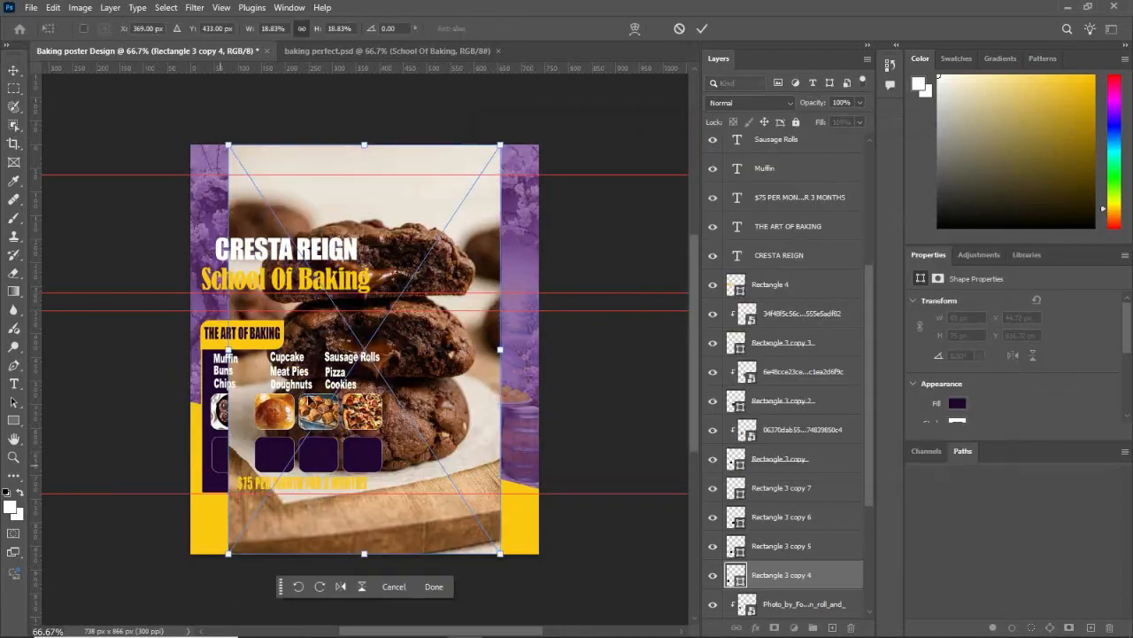
Step: Scale the cookies photo to about 112 × 168 px over the second row's first rounded square and clip it to that square
left_click_drag(228, 145, 434, 456)
left_click_drag(467, 500, 234, 439)
left_click_drag(197, 396, 198, 396)
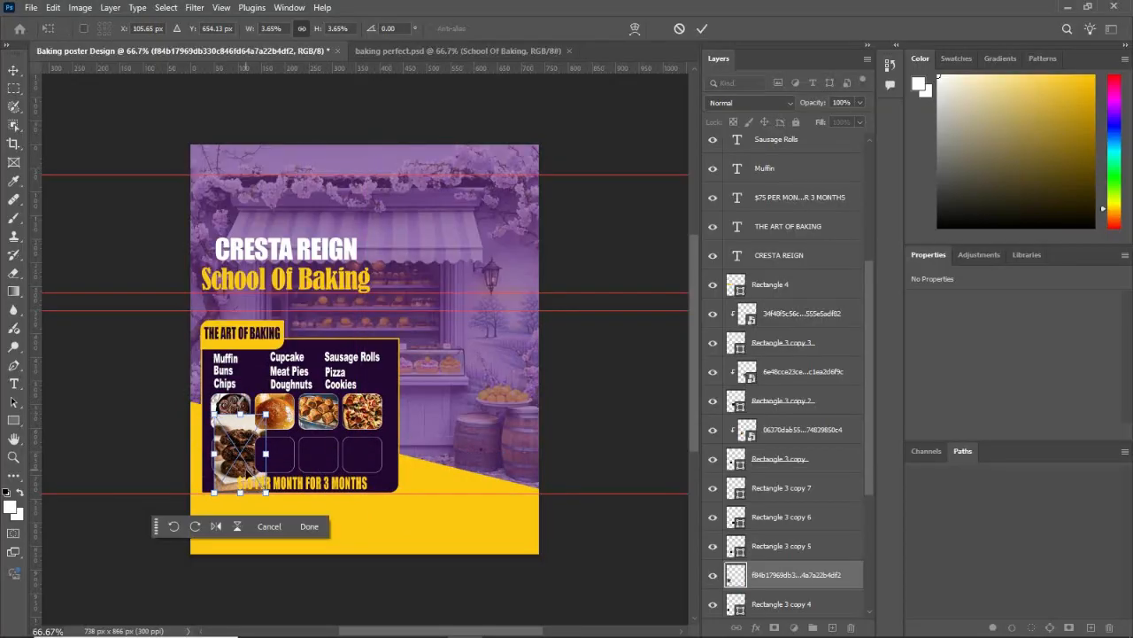
left_click_drag(266, 443, 256, 438)
left_click(296, 520)
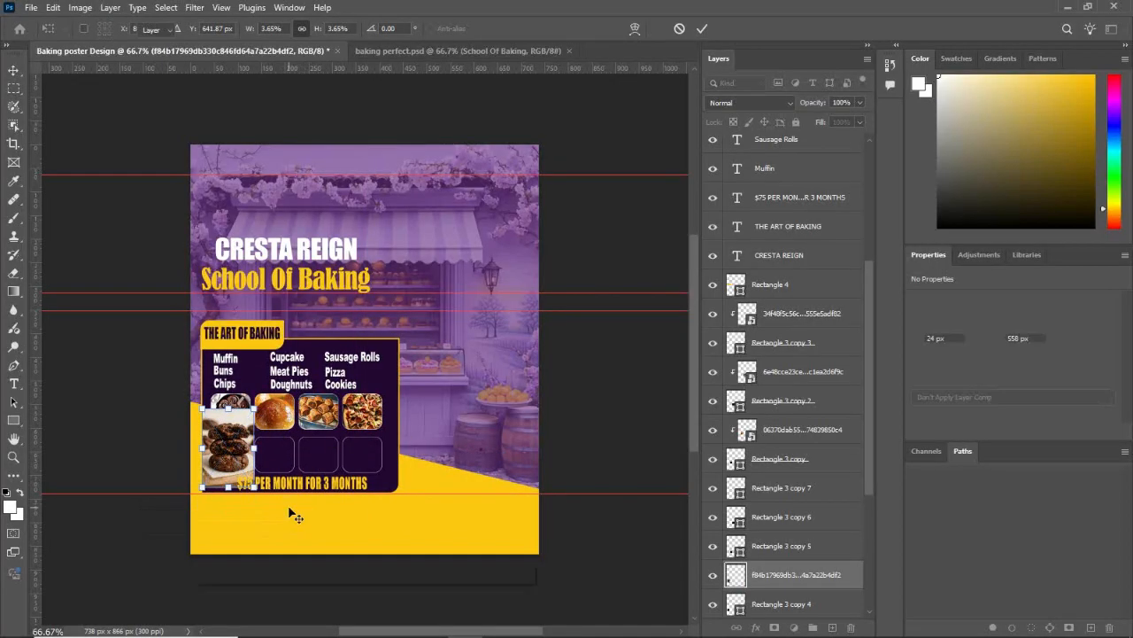
right_click(782, 578)
left_click(842, 540)
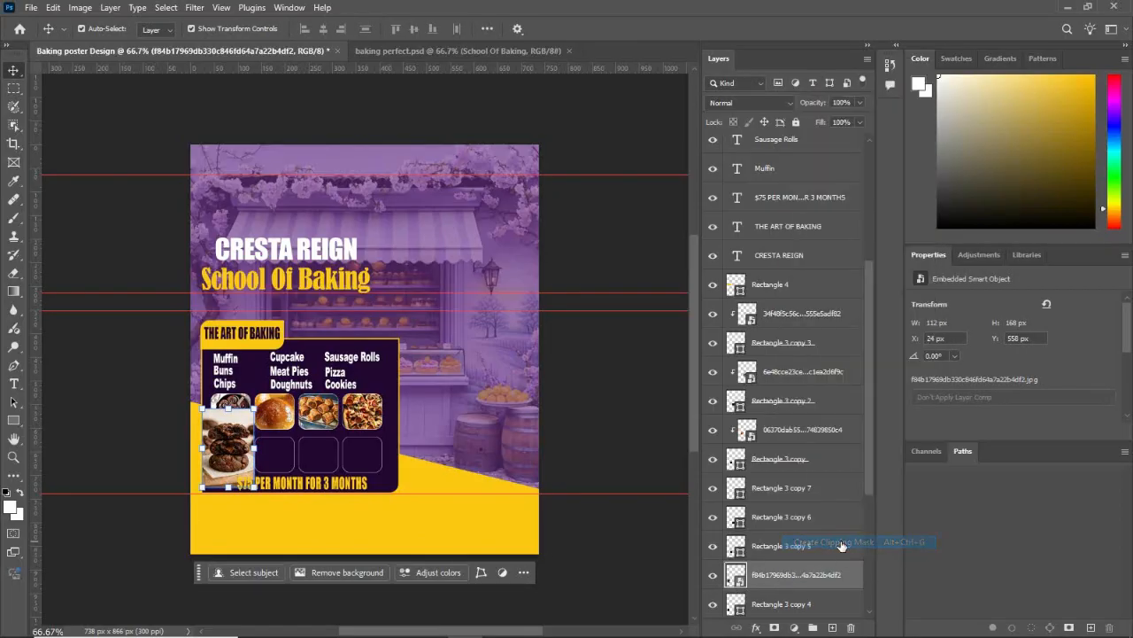
Step: Transform the clipped cookies photo to about 2.79% and reposition it to fill its rounded square
left_click_drag(200, 407, 206, 426)
left_click_drag(229, 460, 227, 460)
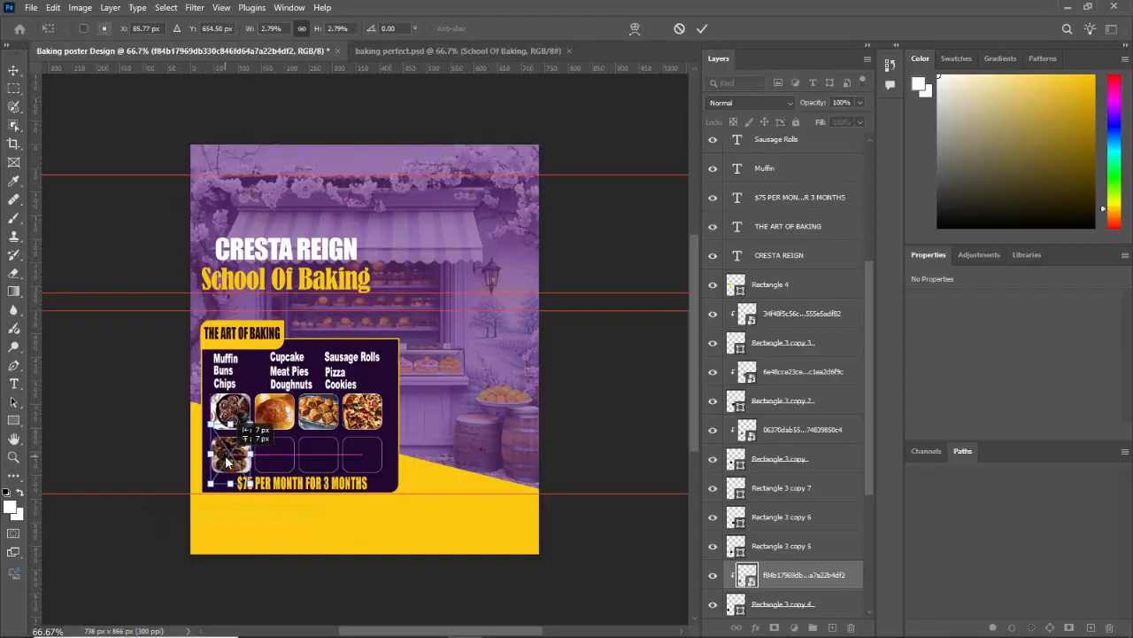
left_click(297, 518)
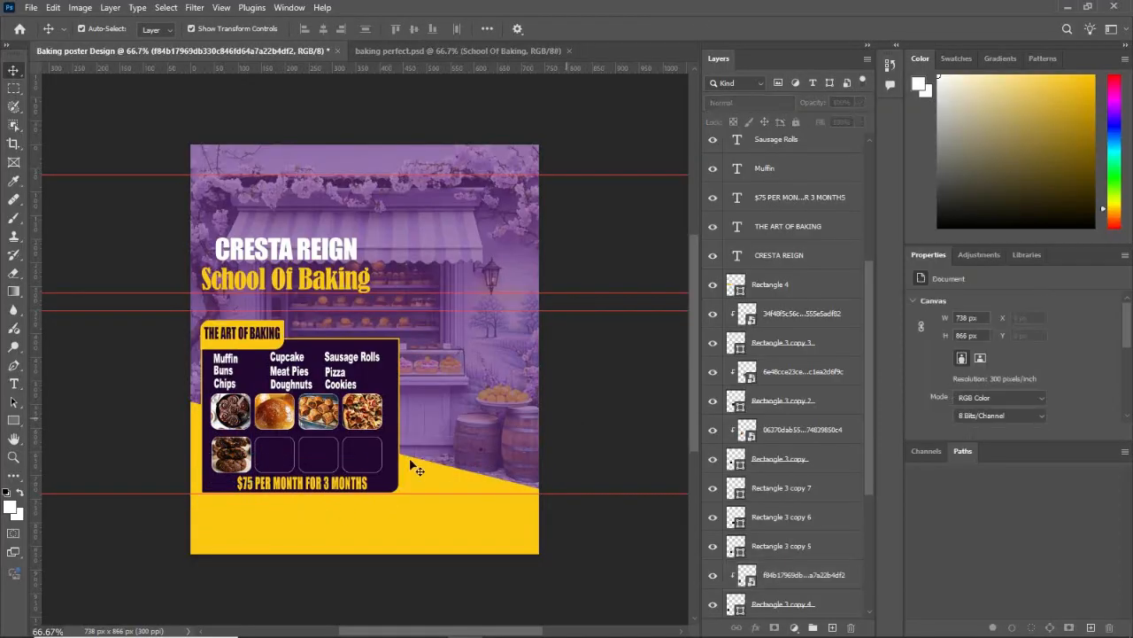
Step: Place the chocolate cake photo from the "baking and cooking course" folder directly above the second row's second rounded square layer
left_click(259, 467)
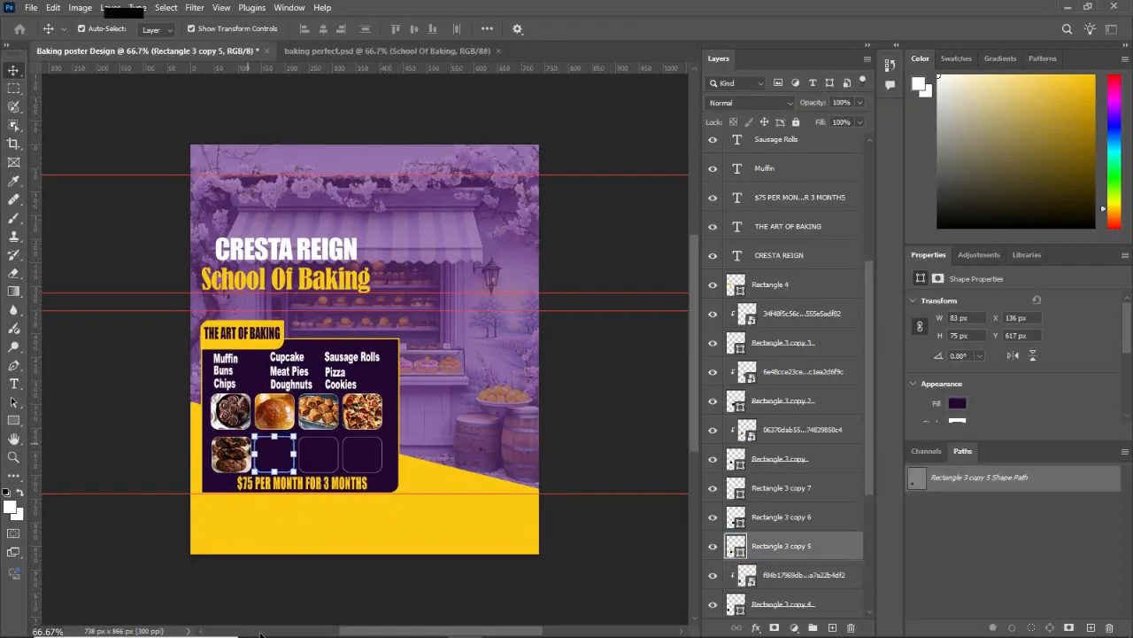
left_click(260, 632)
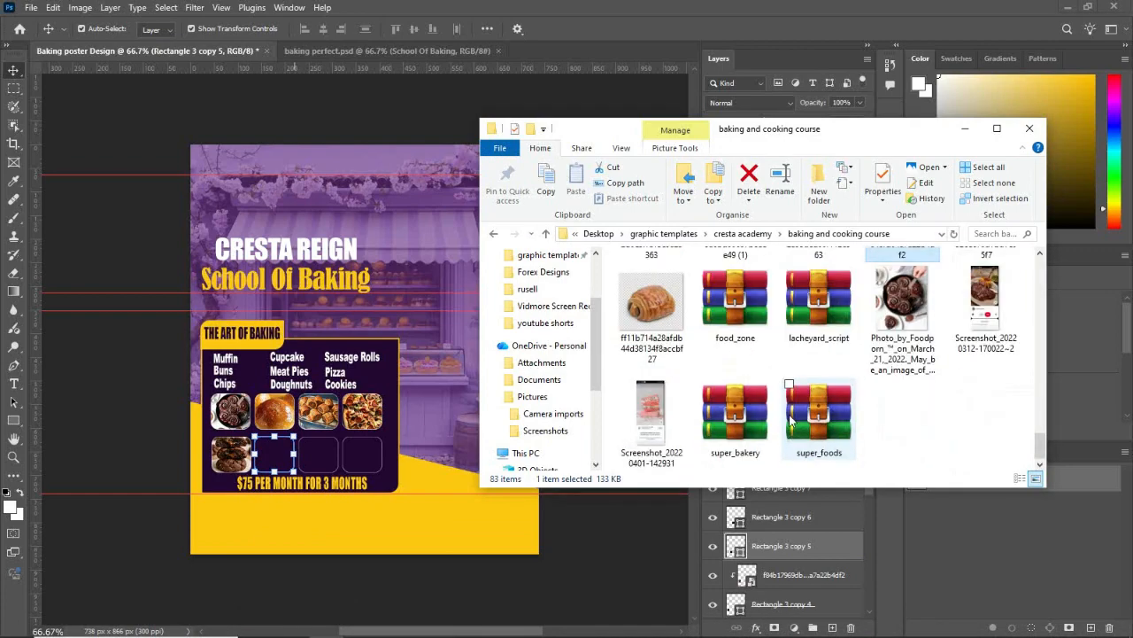
scroll(791, 423, "up", 5)
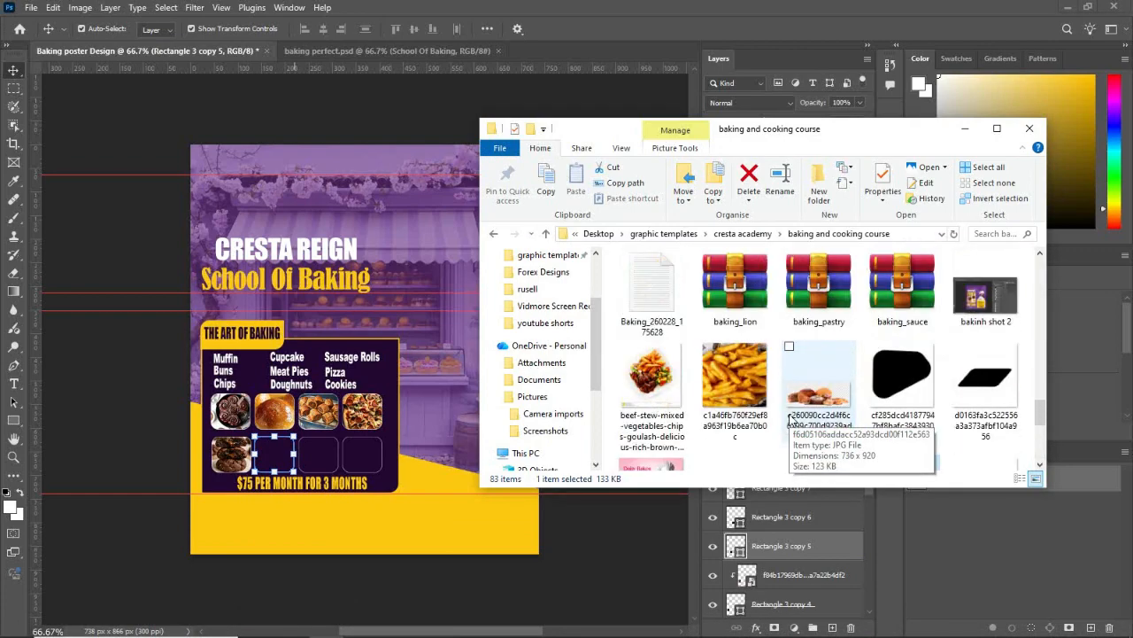
scroll(791, 423, "up", 2)
left_click(924, 279)
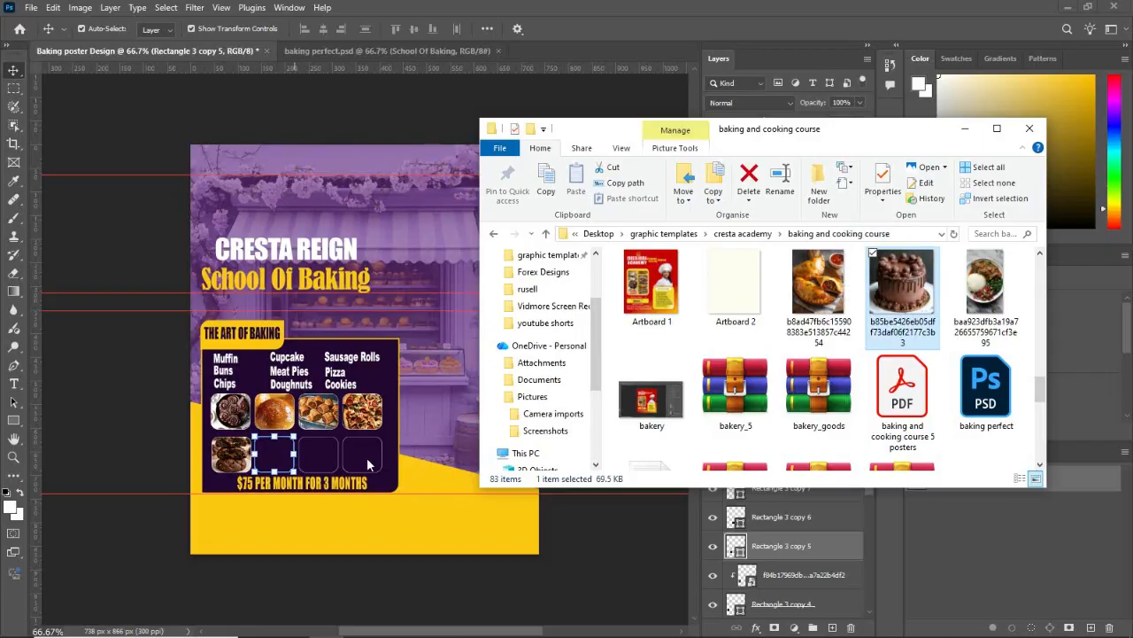
left_click_drag(369, 458, 308, 475)
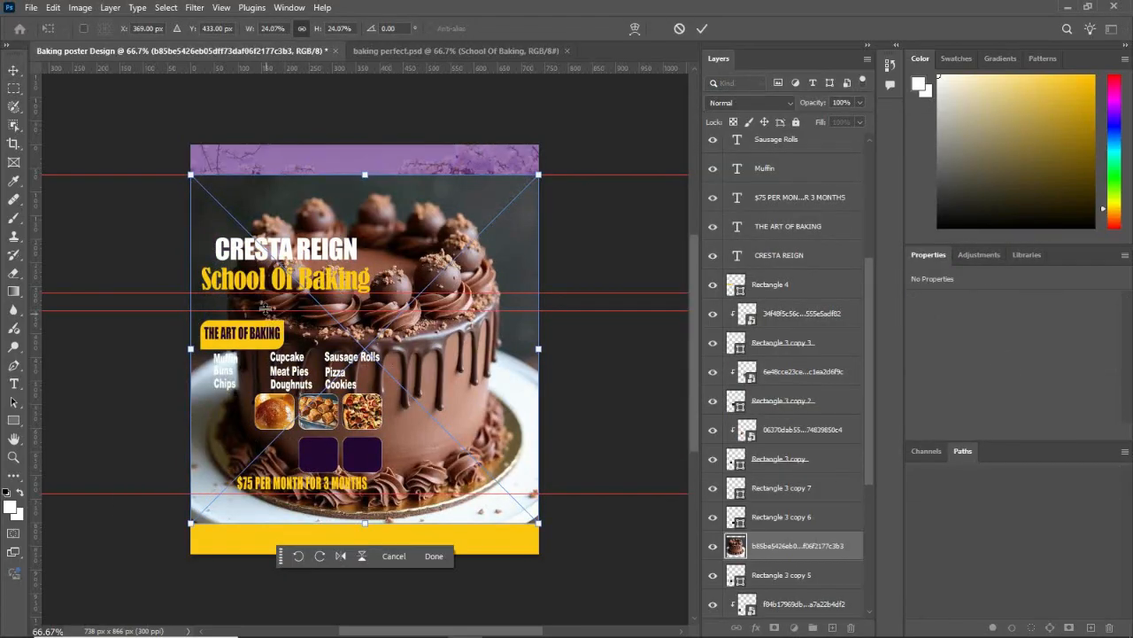
Step: Scale the cake photo to about 143 × 143 px over the second row's second rounded square and clip it to that square
left_click_drag(191, 176, 294, 455)
left_click(358, 520)
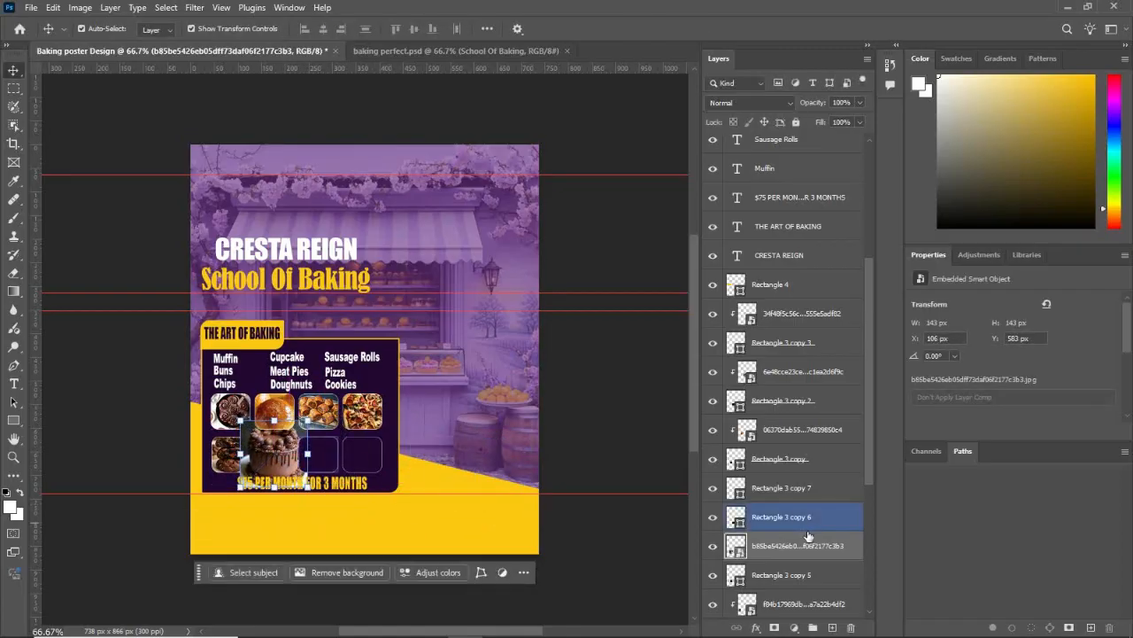
right_click(806, 543)
left_click(827, 514)
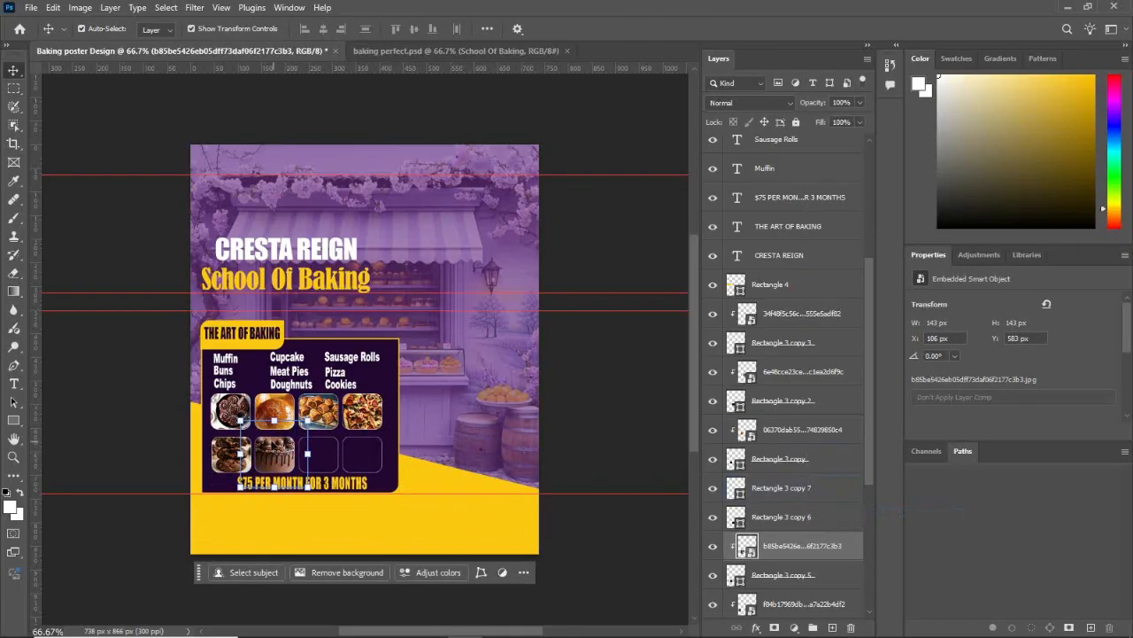
Step: Transform the clipped cake photo to about 90 × 89 px, reposition it to fill its rounded square and deselect it
left_click_drag(241, 421, 254, 434)
mouse_move(277, 448)
left_mouse_down()
mouse_move(301, 431)
mouse_move(278, 457)
mouse_move(297, 474)
mouse_move(285, 458)
left_mouse_up()
left_click(342, 507)
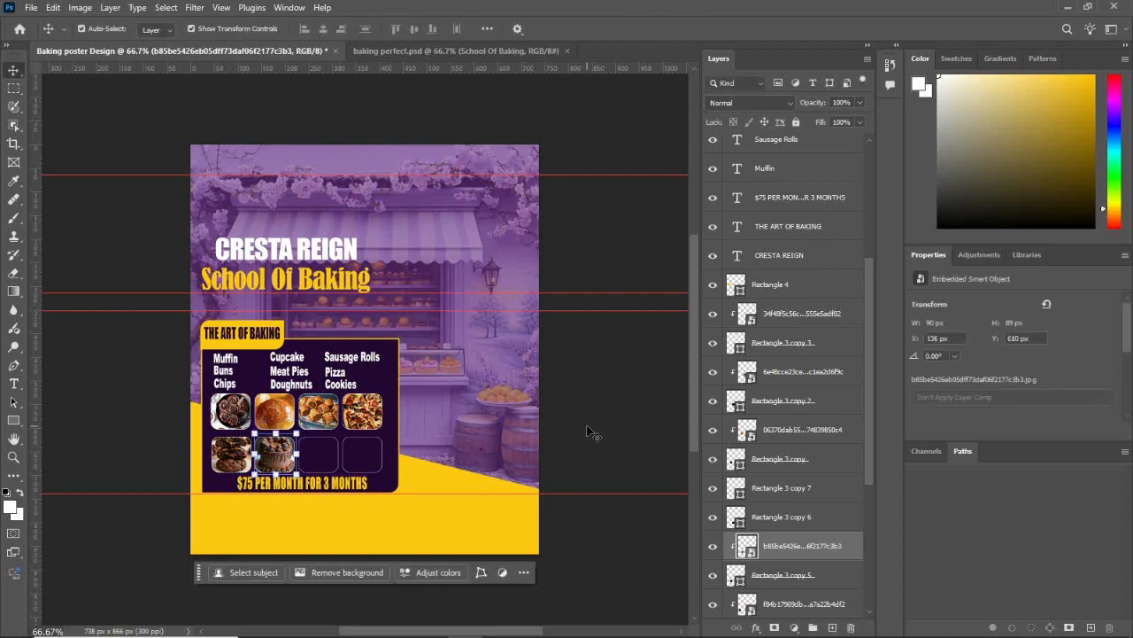
left_click(591, 427)
Step: Place the doughnuts photo above the second row's third rounded square layer and scale it to about 3.53% over that square
left_click(320, 454)
left_click(326, 625)
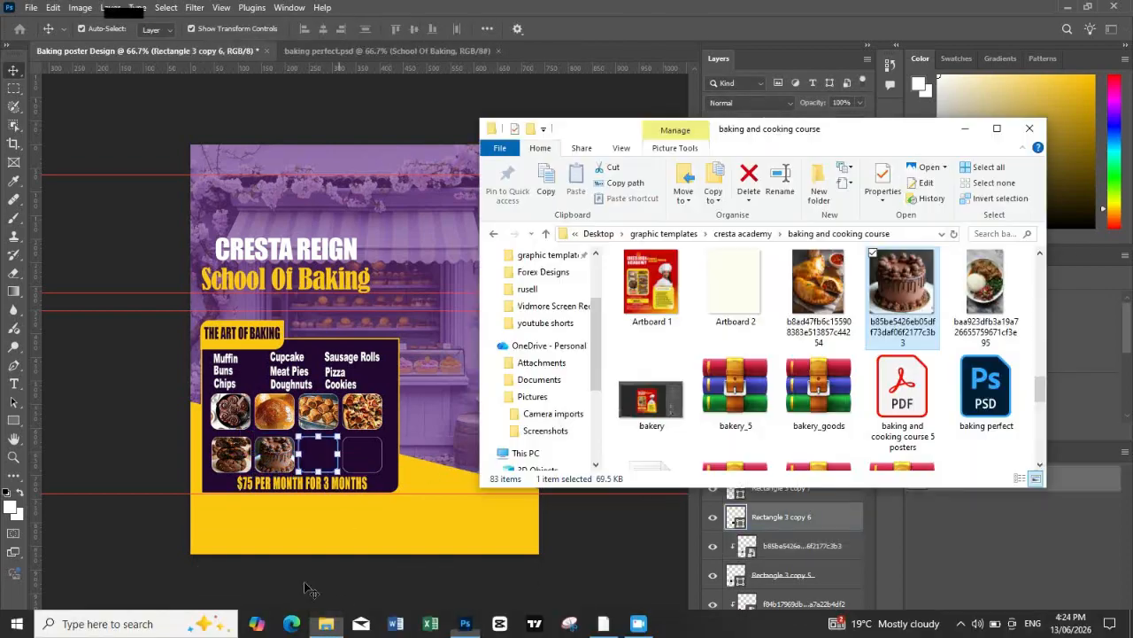
scroll(843, 299, "up", 3)
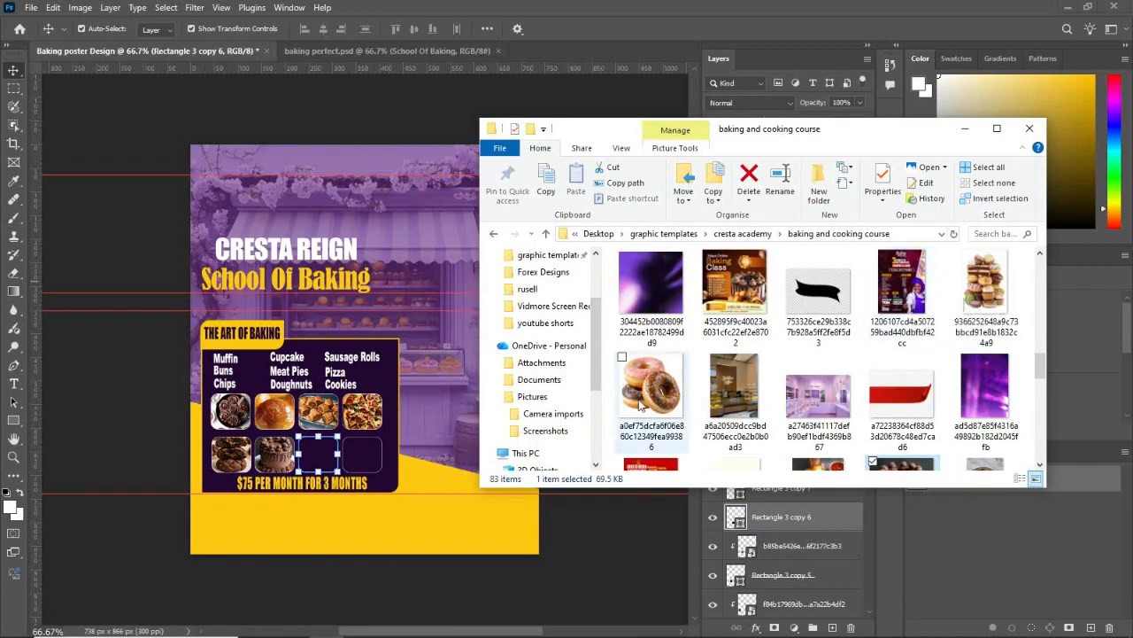
left_click(678, 405)
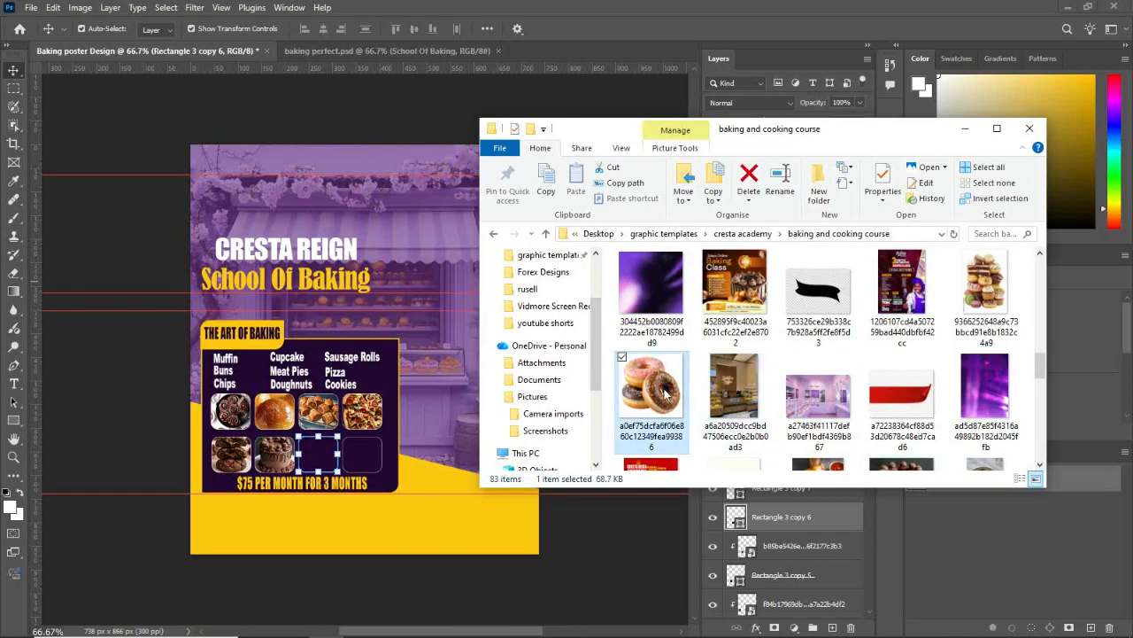
left_click_drag(666, 392, 325, 461)
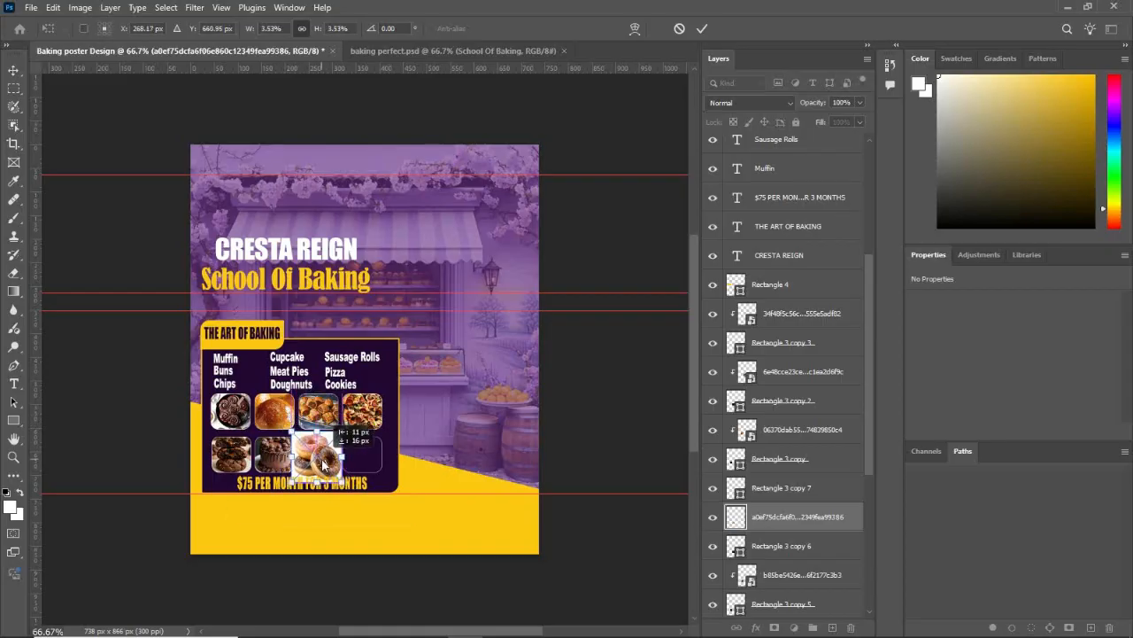
Step: Clip the doughnuts photo to the second row's third rounded square, then shrink and reposition it to fill the square
left_click(388, 514)
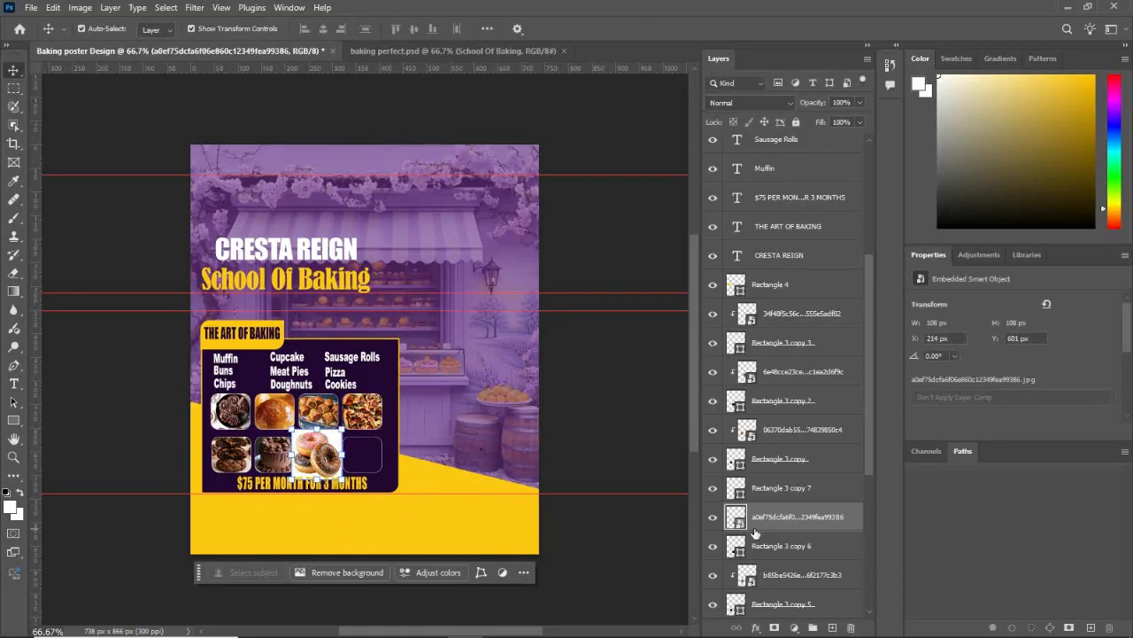
right_click(763, 517)
left_click(815, 484)
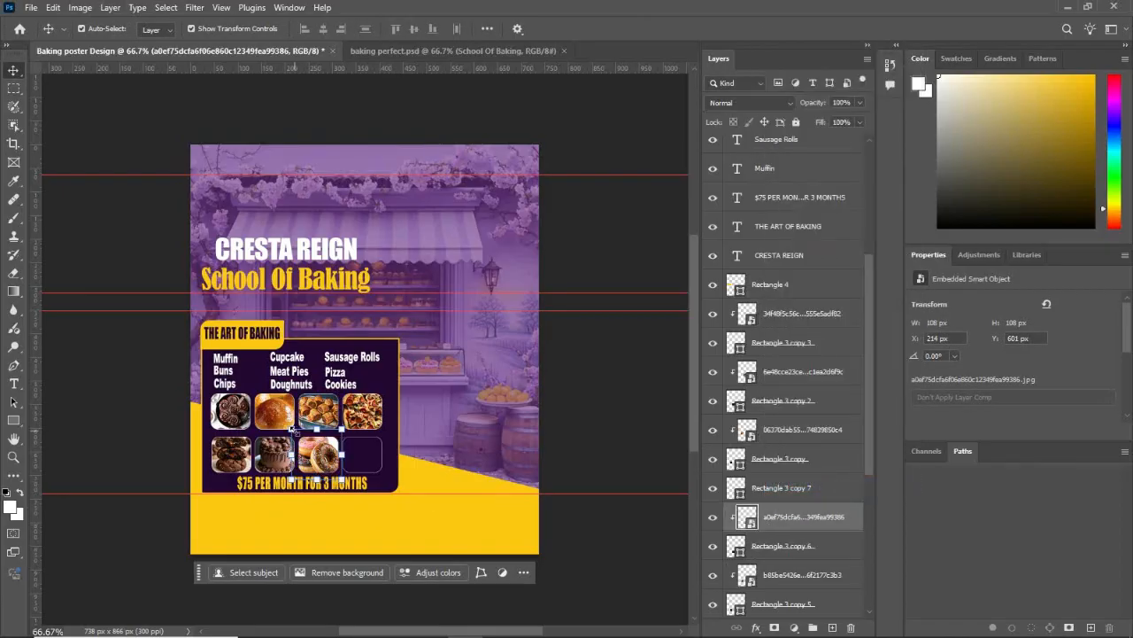
left_click_drag(292, 430, 298, 436)
left_click_drag(314, 455, 312, 448)
left_click(399, 513)
left_click(595, 445)
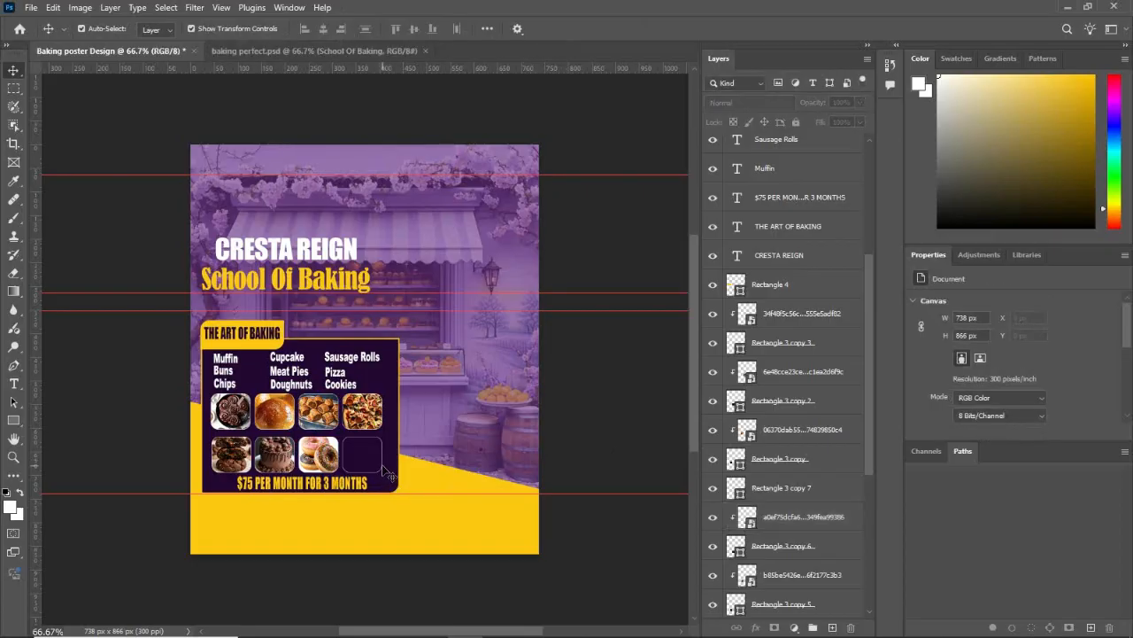
Step: Place the chocolate cupcake photo from the "baking and cooking course" folder directly above the second row's fourth rounded square layer
left_click(381, 469)
left_click(325, 630)
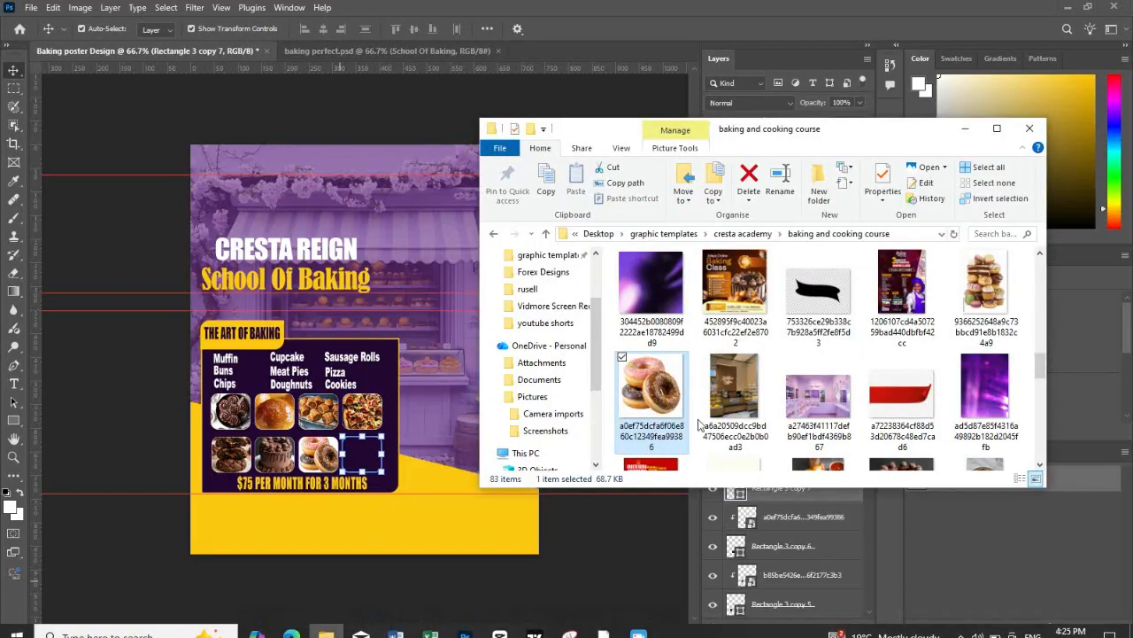
scroll(708, 416, "down", 3)
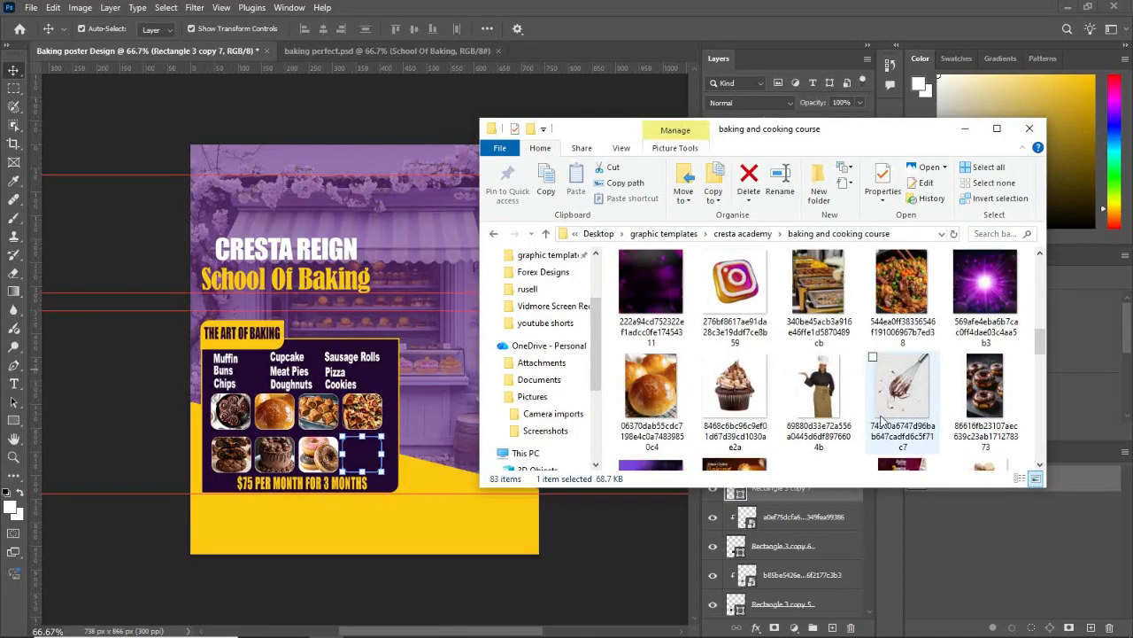
left_click(734, 389)
left_click_drag(739, 396, 367, 456)
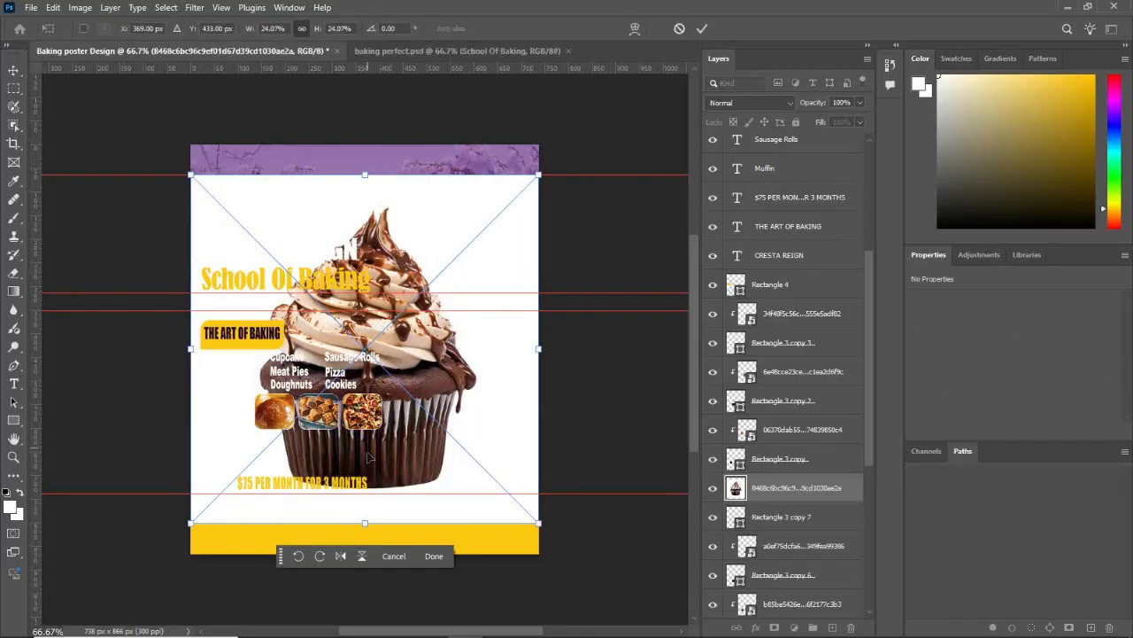
Step: Scale the chocolate cupcake photo to about 3.34% and move it over the second row's fourth rounded square
left_click_drag(183, 181, 335, 434)
left_click_drag(357, 459, 356, 452)
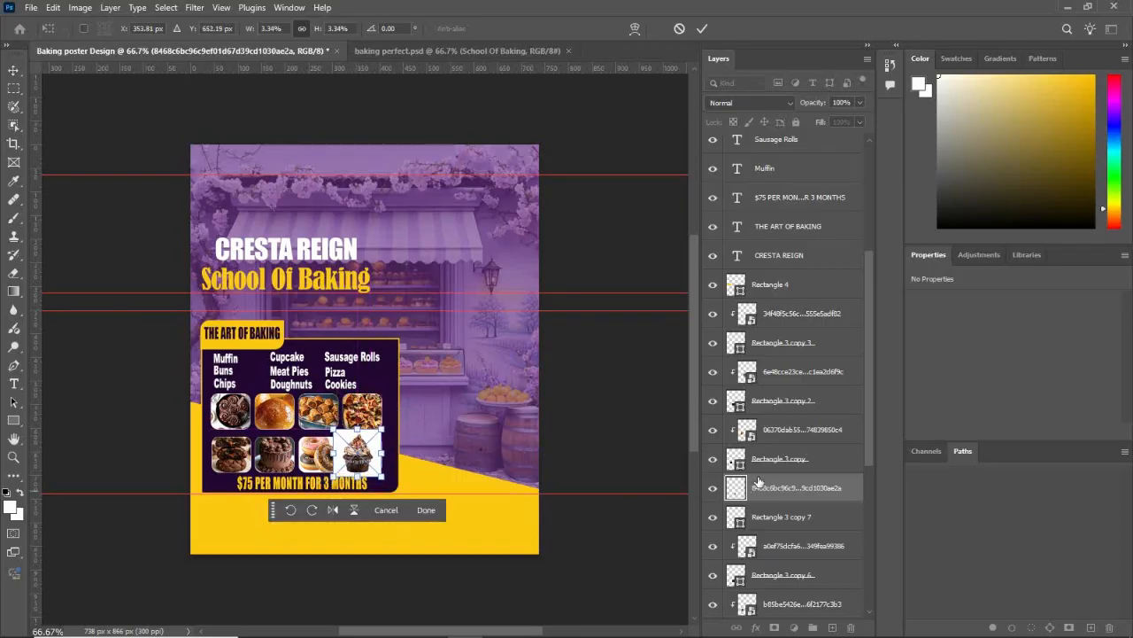
key("Return")
Step: Clip the cupcake photo to the second row's fourth rounded square, shrink it and reposition it to fill the square
right_click(828, 505)
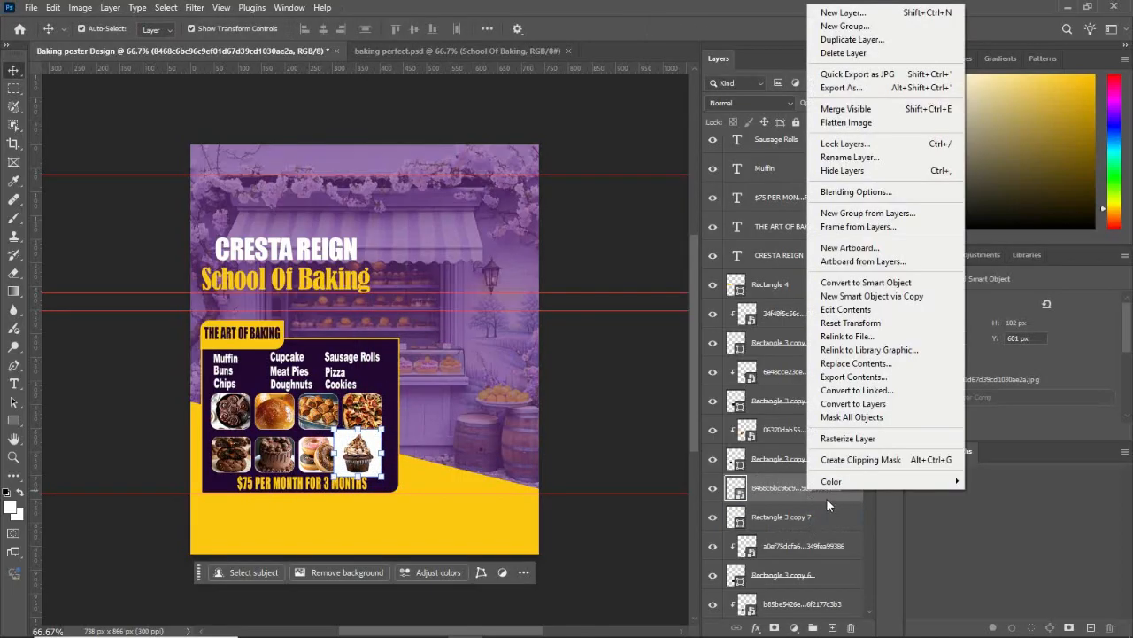
left_click(861, 459)
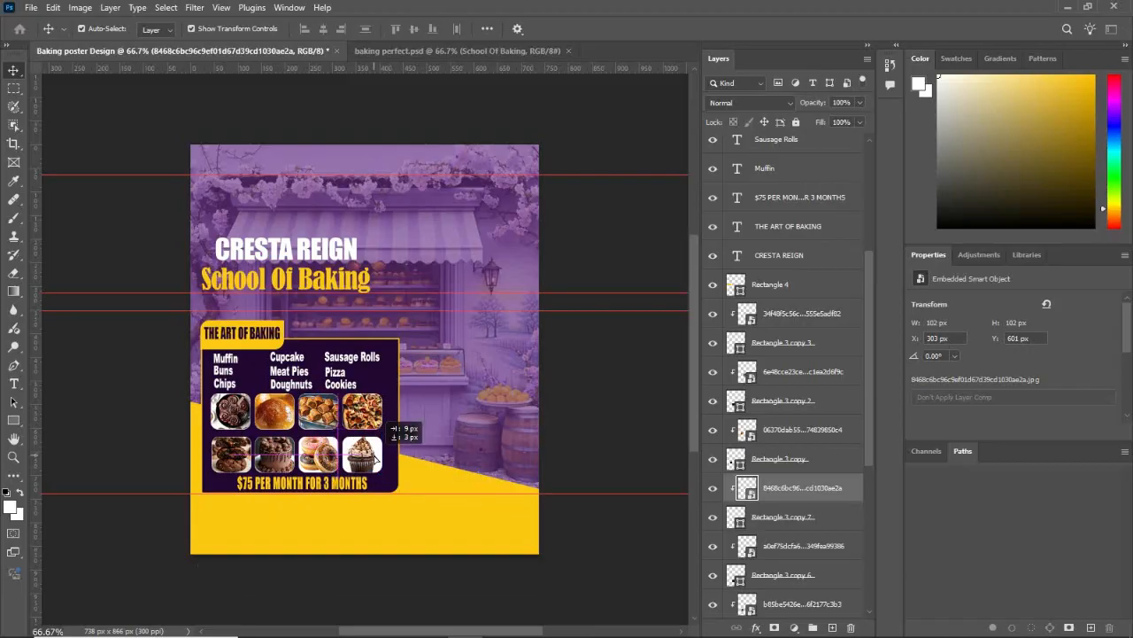
key("ctrl+t")
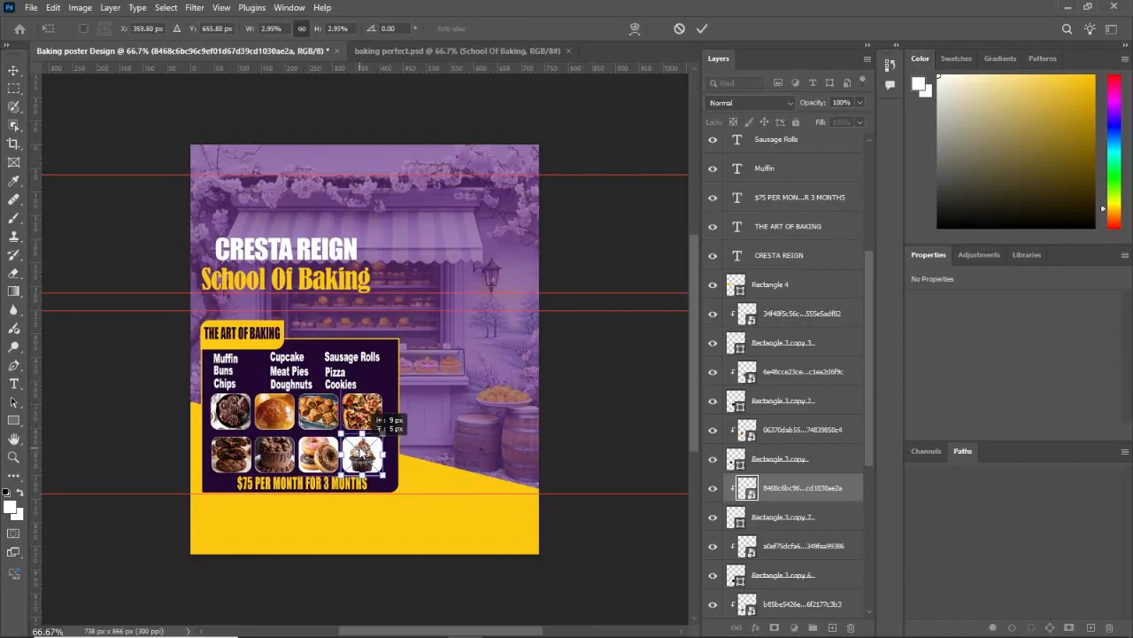
left_click_drag(363, 452, 362, 450)
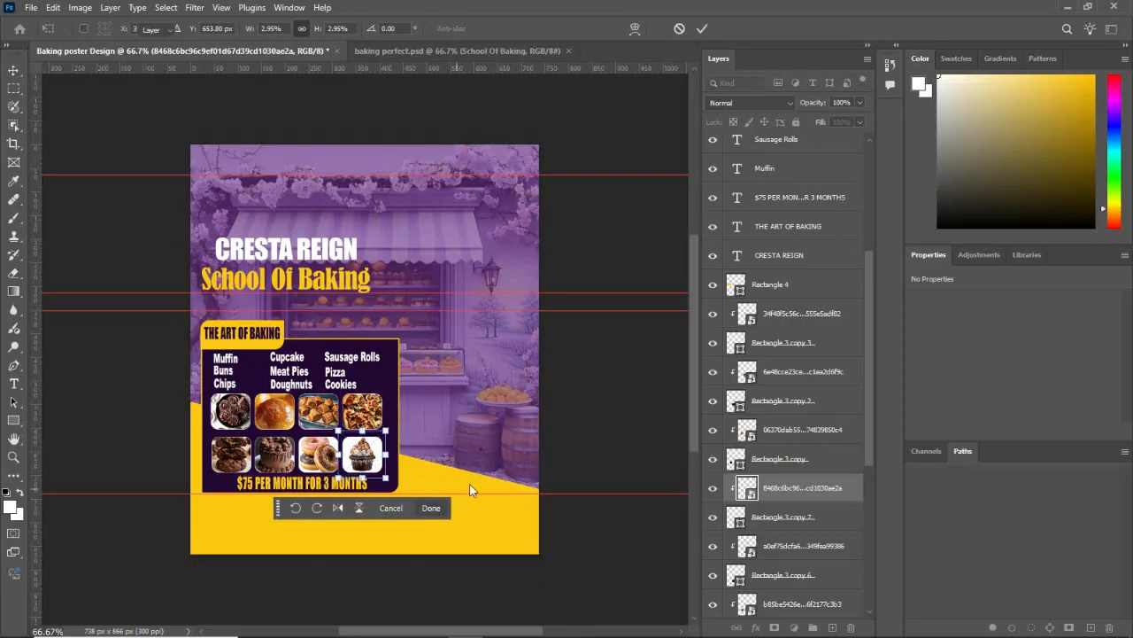
key("Return")
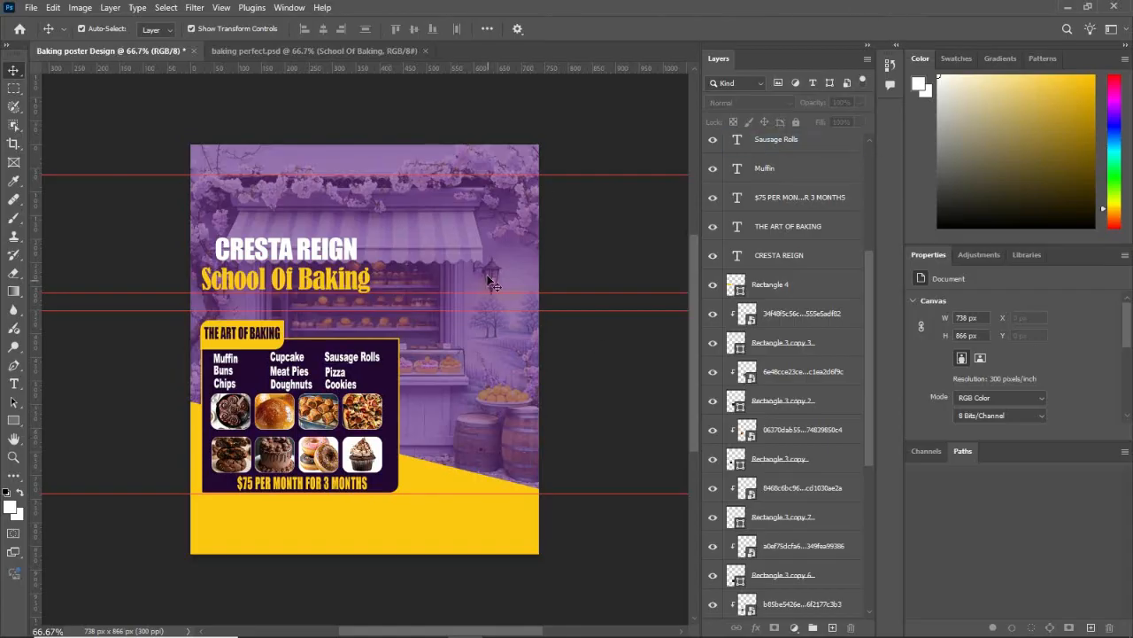
key("ctrl+z")
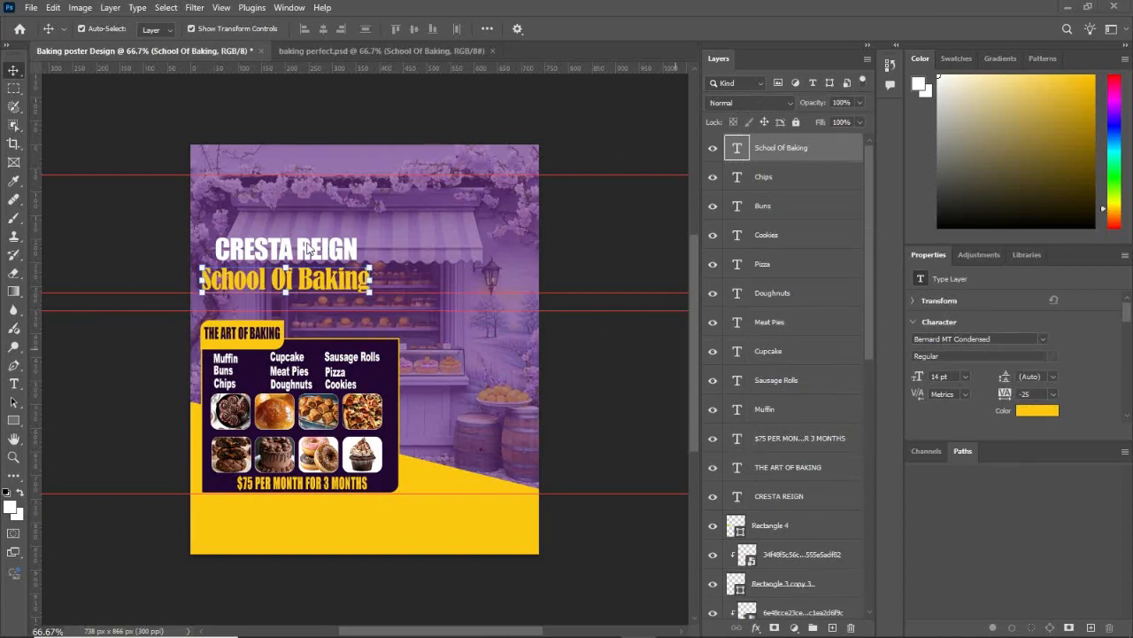
left_click(592, 221)
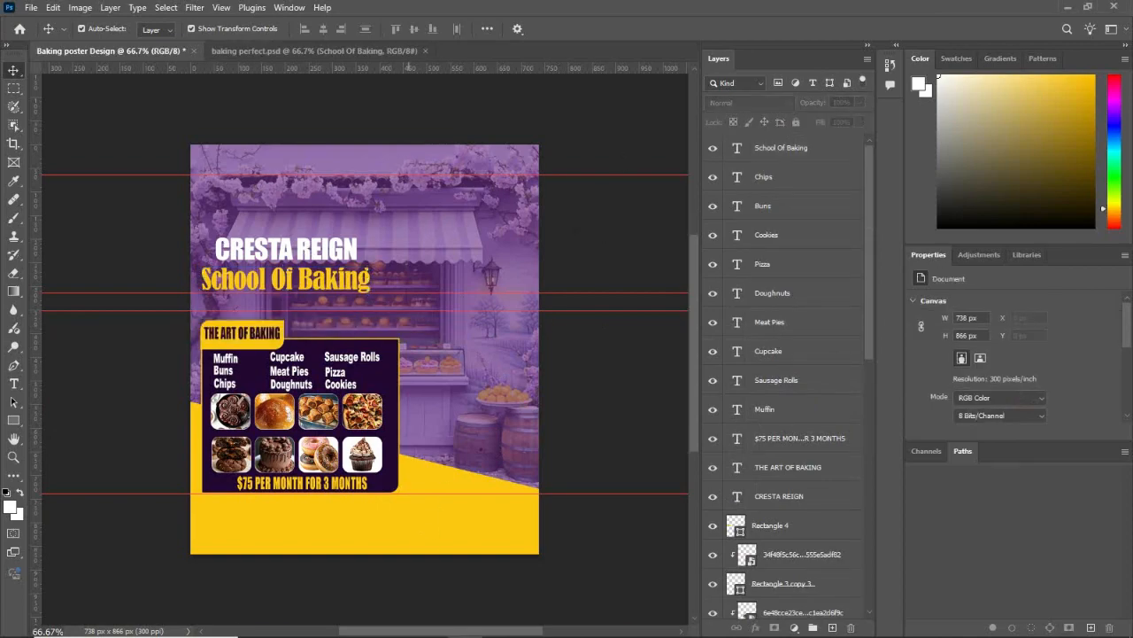
Step: Place the photo of the smiling chef in a white uniform from the "baking and cooking course" folder onto the poster
mouse_move(367, 627)
mouse_move(334, 624)
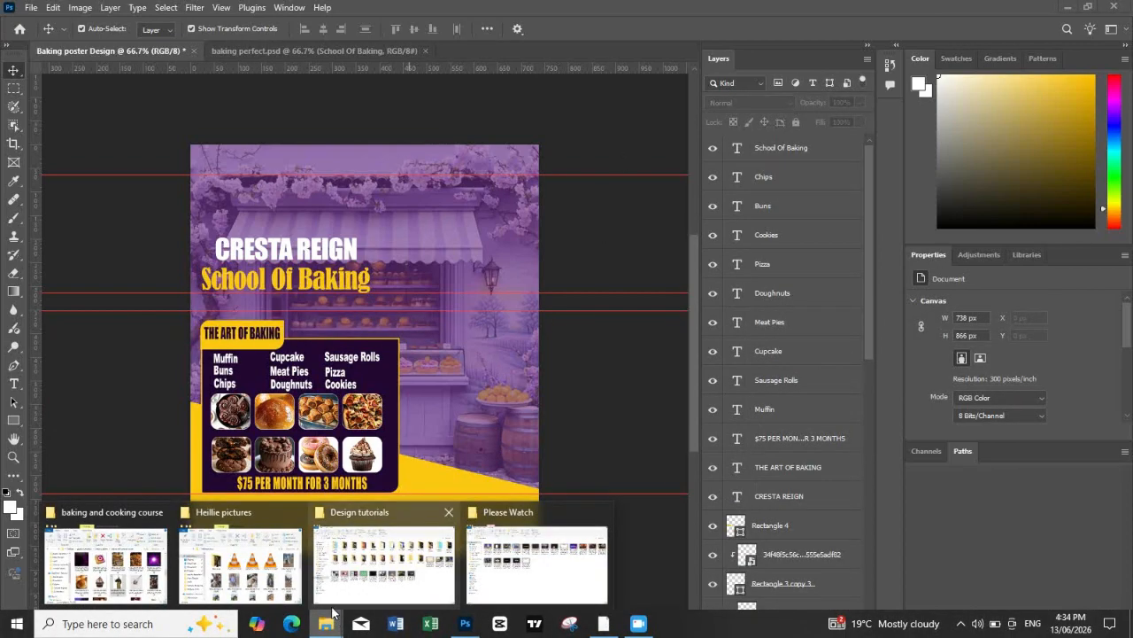
left_click(129, 566)
scroll(911, 522, "up", 5)
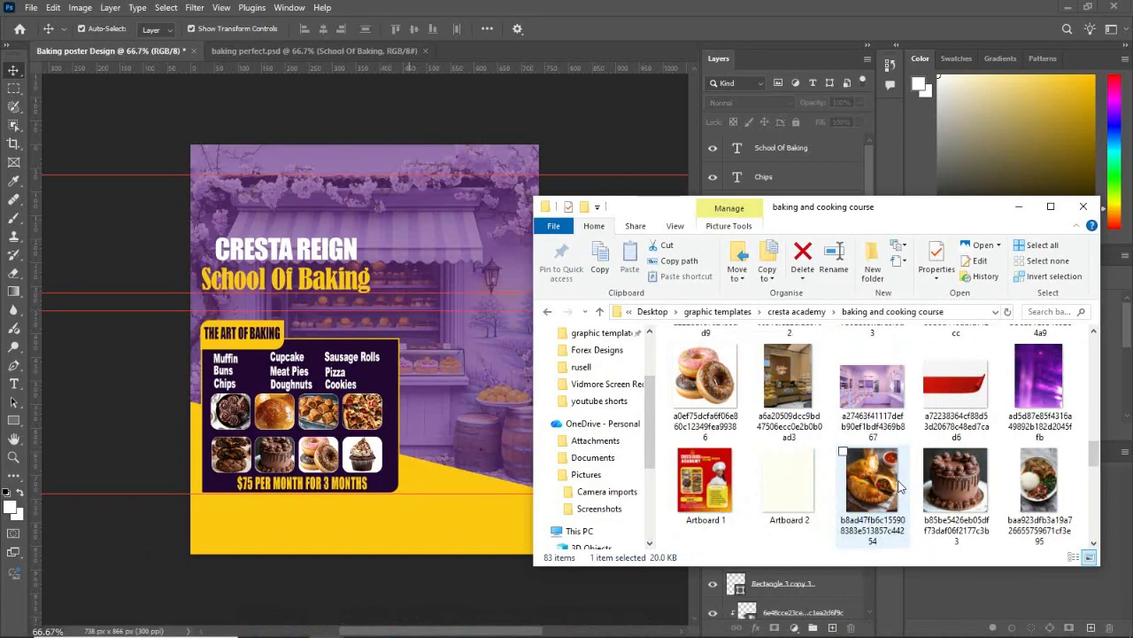
left_click(897, 502)
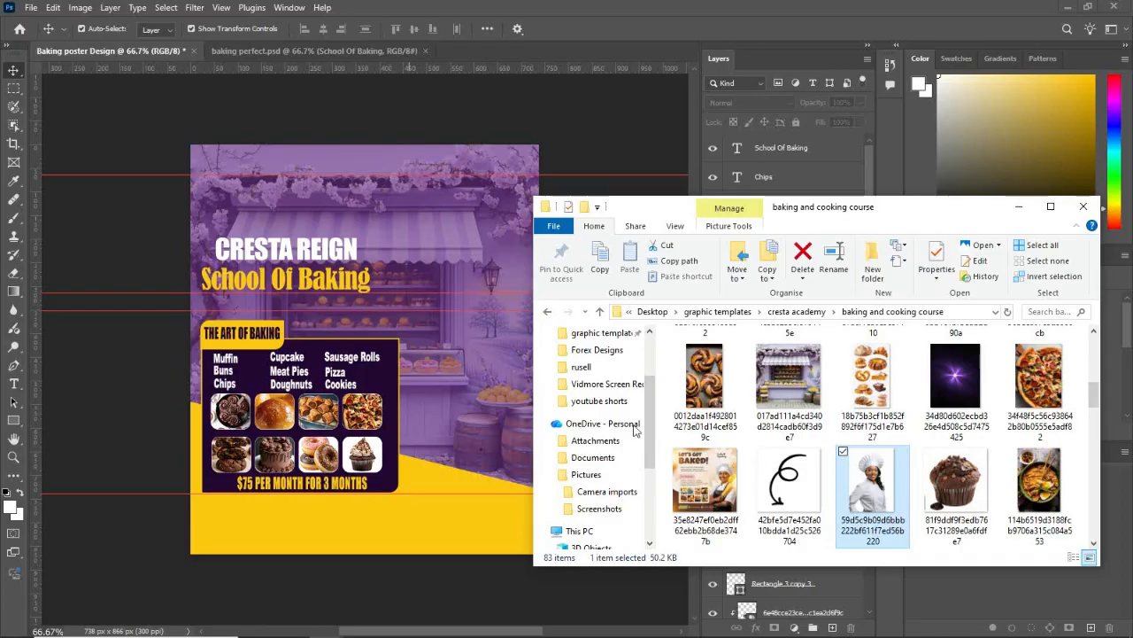
left_click_drag(634, 429, 482, 396)
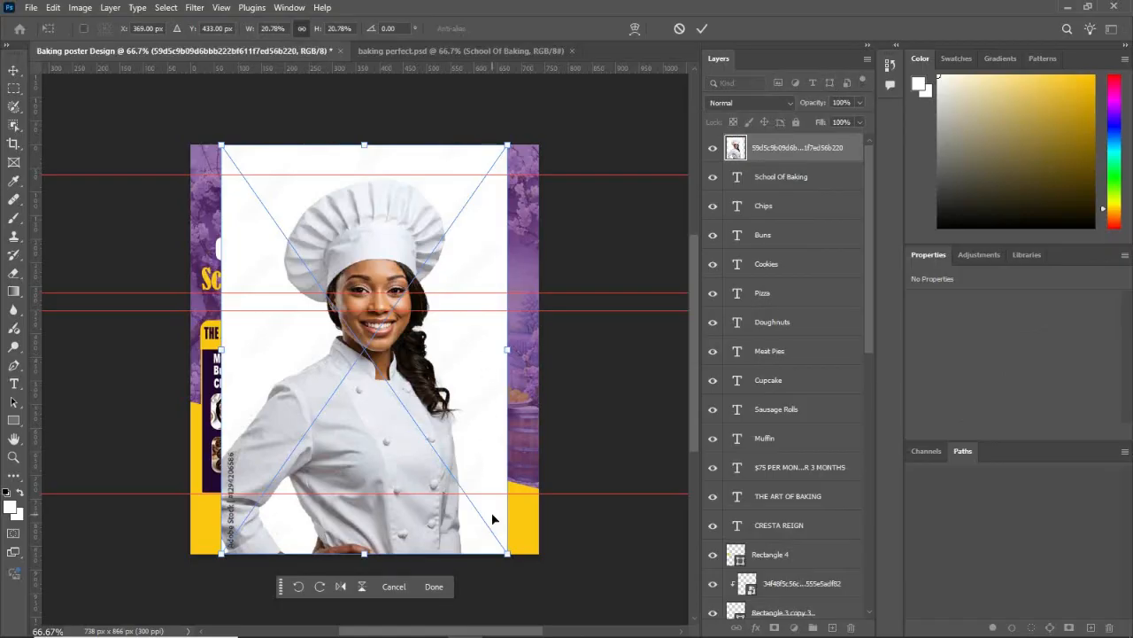
left_click(453, 586)
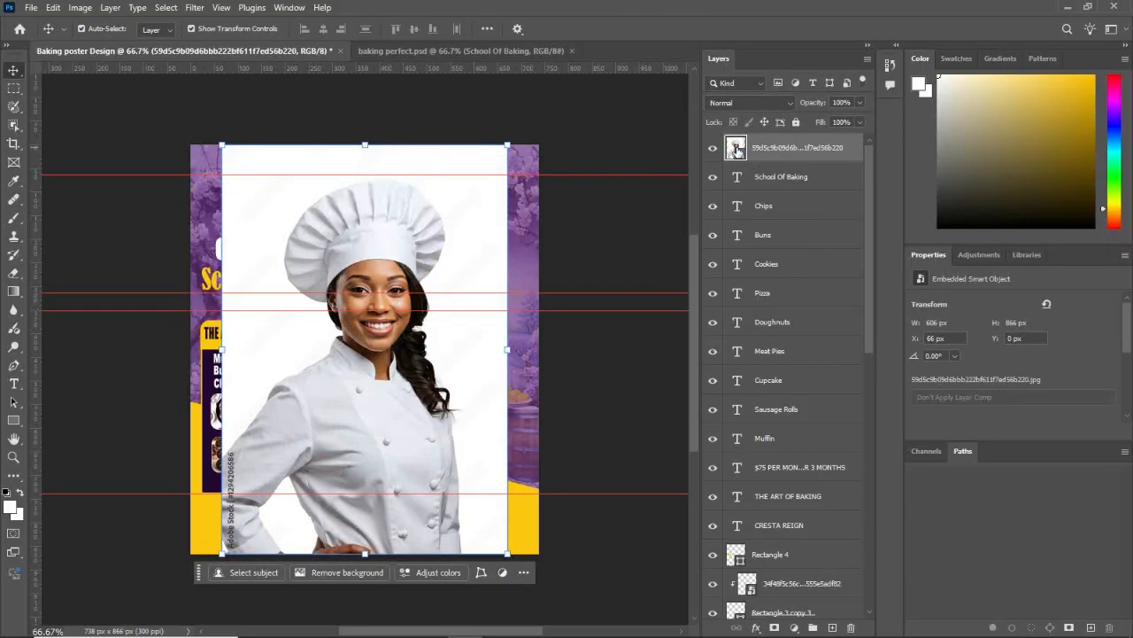
Step: Open the chef photo's smart object contents and flip the canvas horizontally
double_click(738, 152)
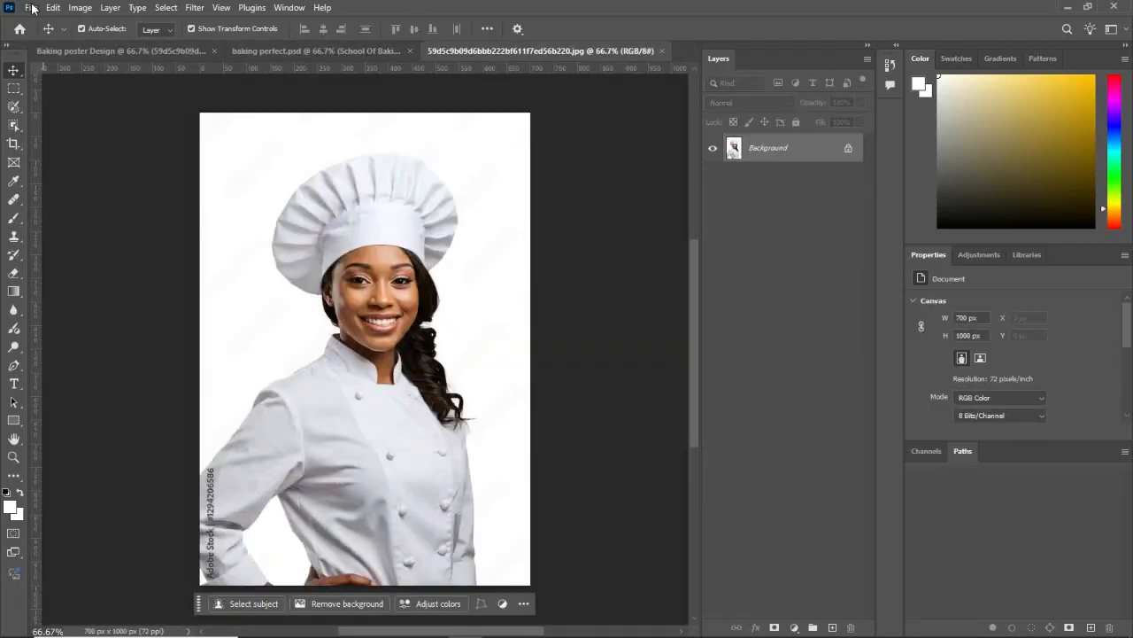
left_click(31, 8)
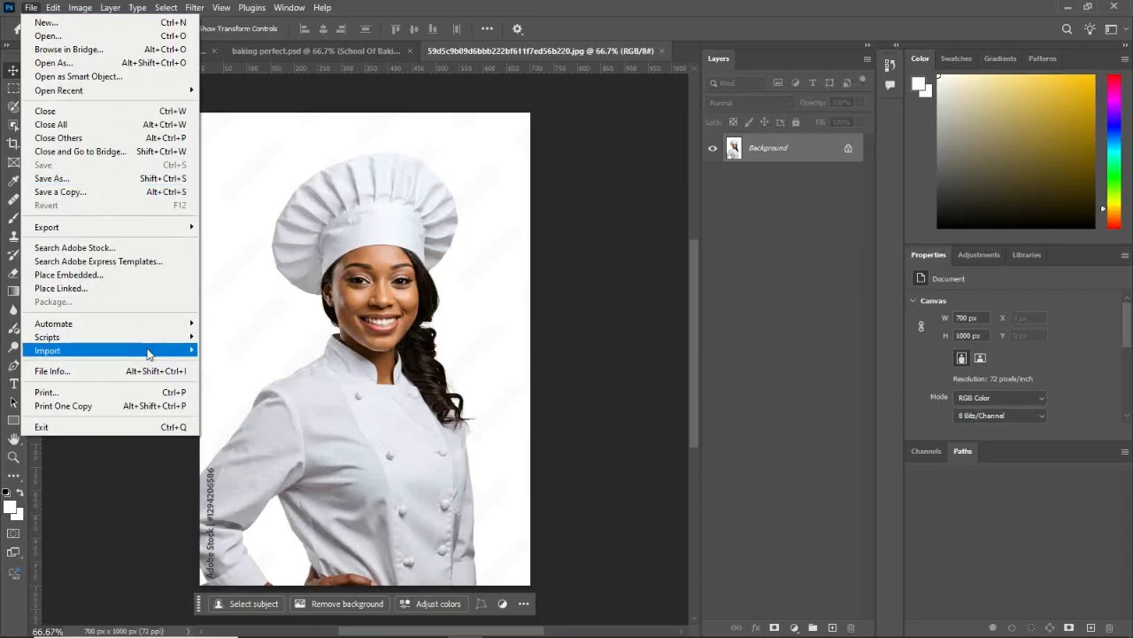
left_click(141, 13)
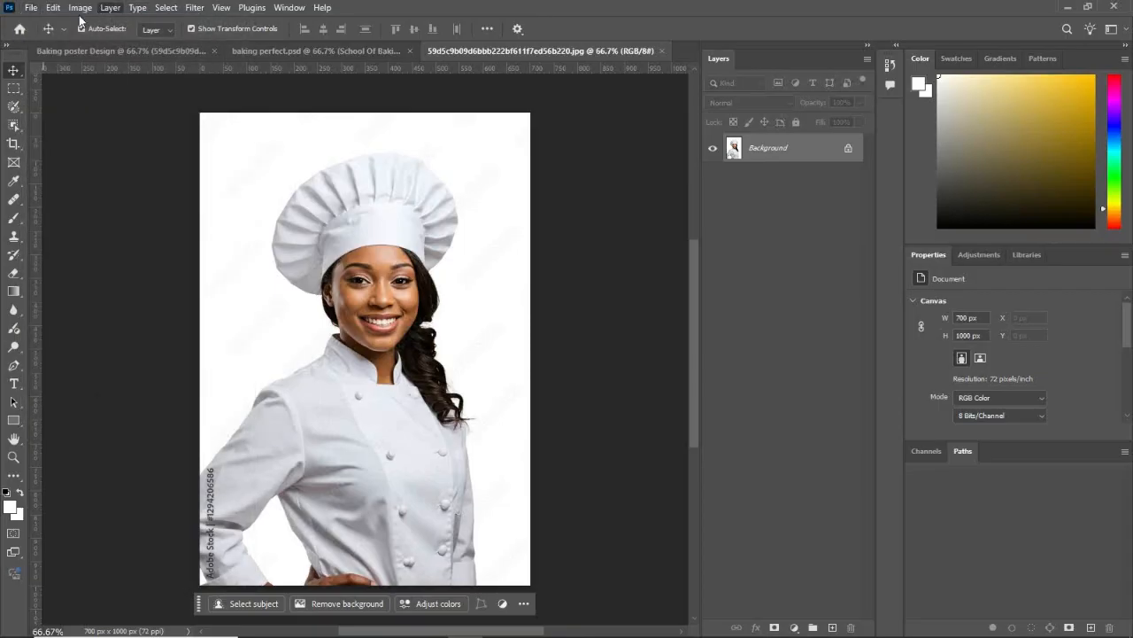
left_click(79, 9)
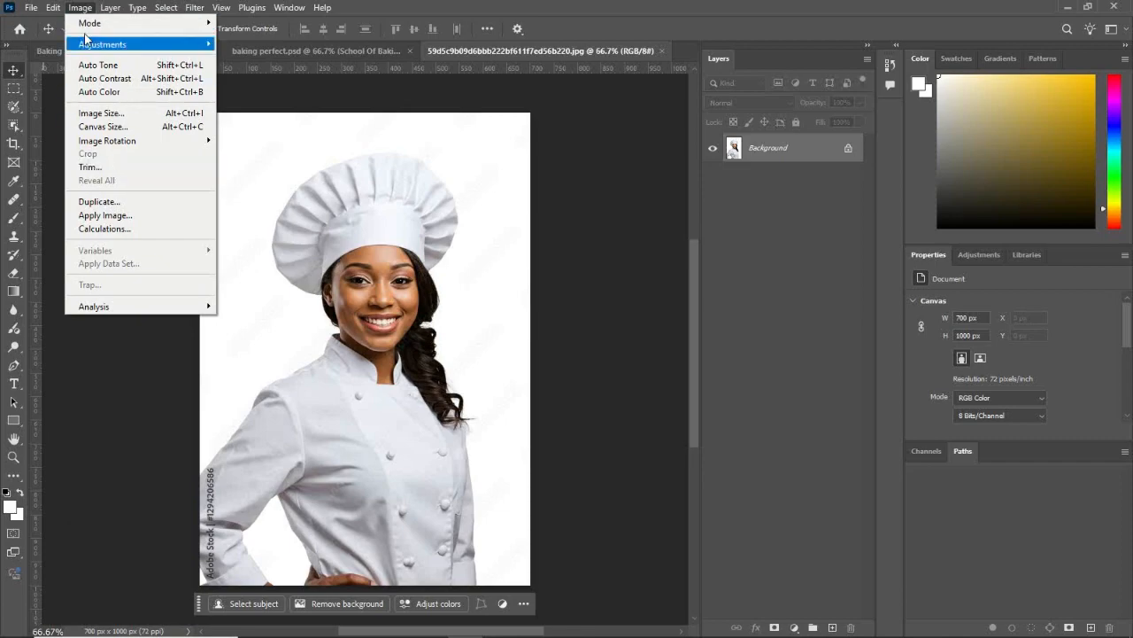
mouse_move(200, 141)
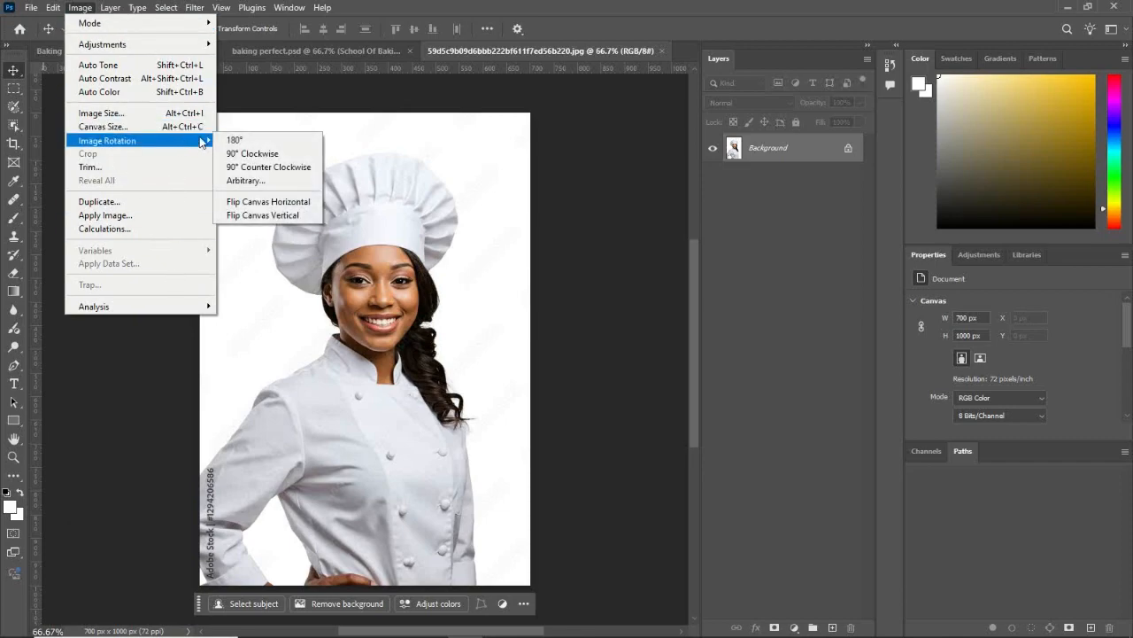
left_click(274, 204)
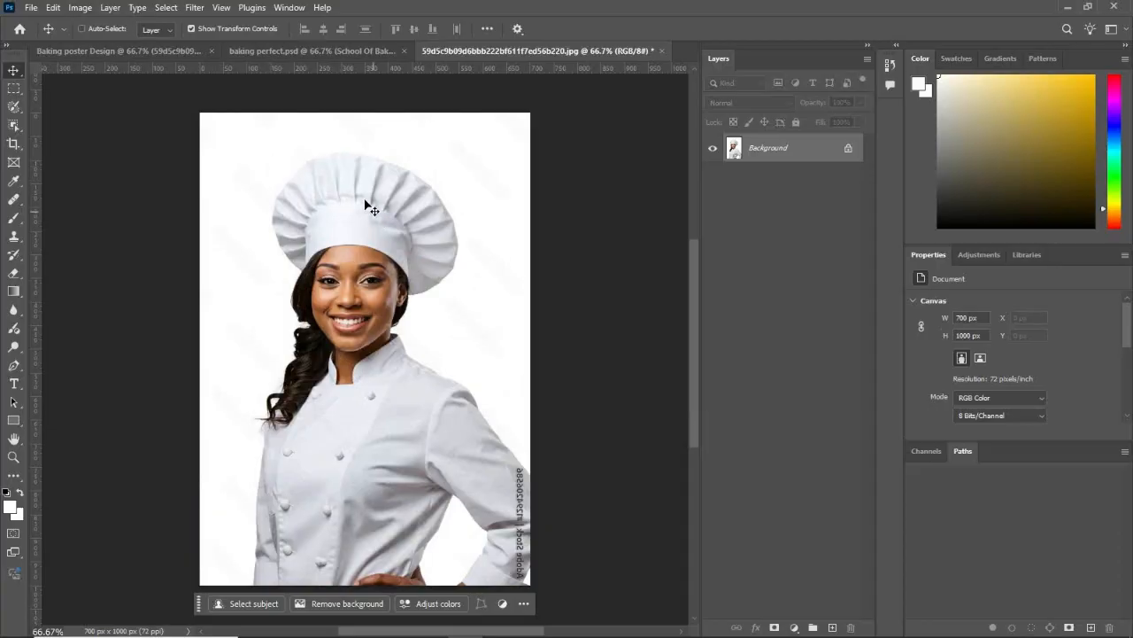
Step: Save the flipped chef image with its JPEG options and remove its background in the poster document
key("ctrl+s")
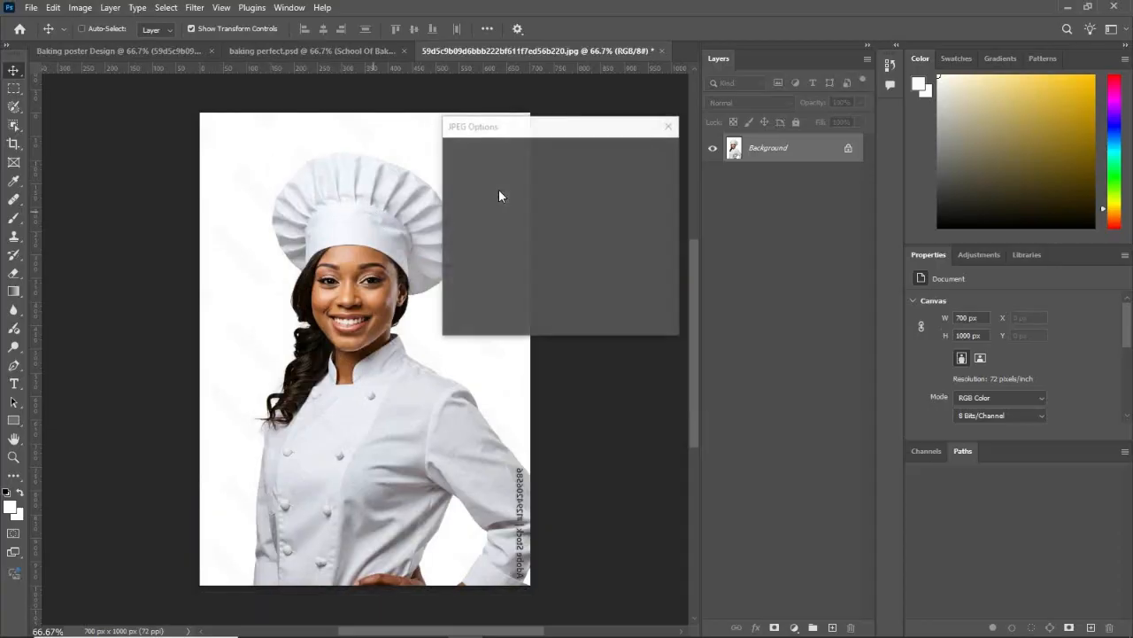
left_click(653, 151)
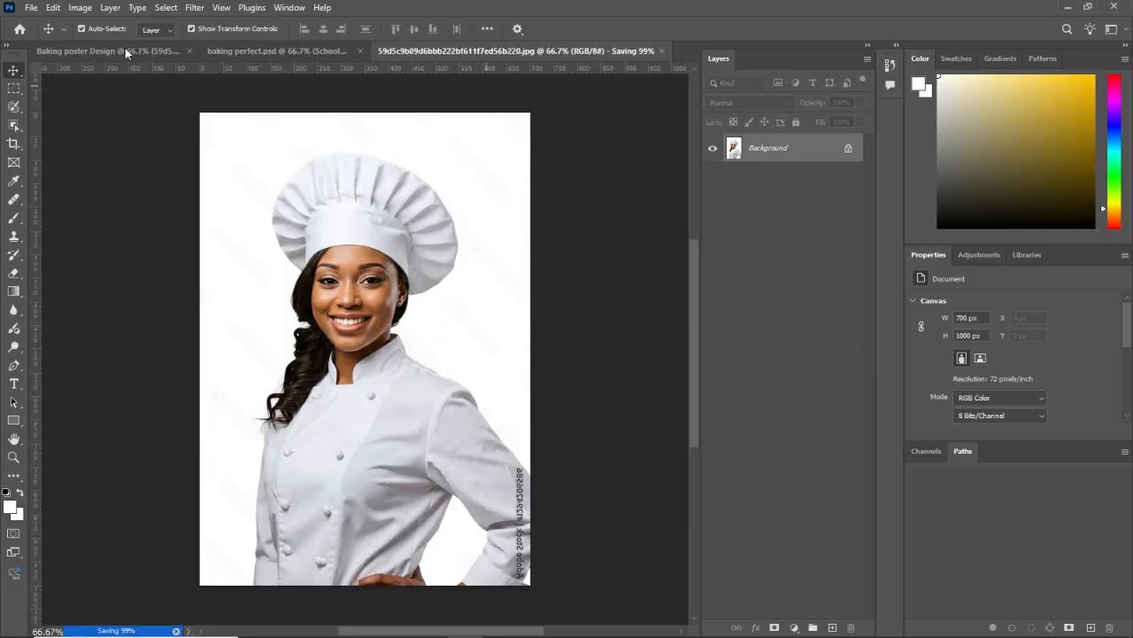
left_click(125, 48)
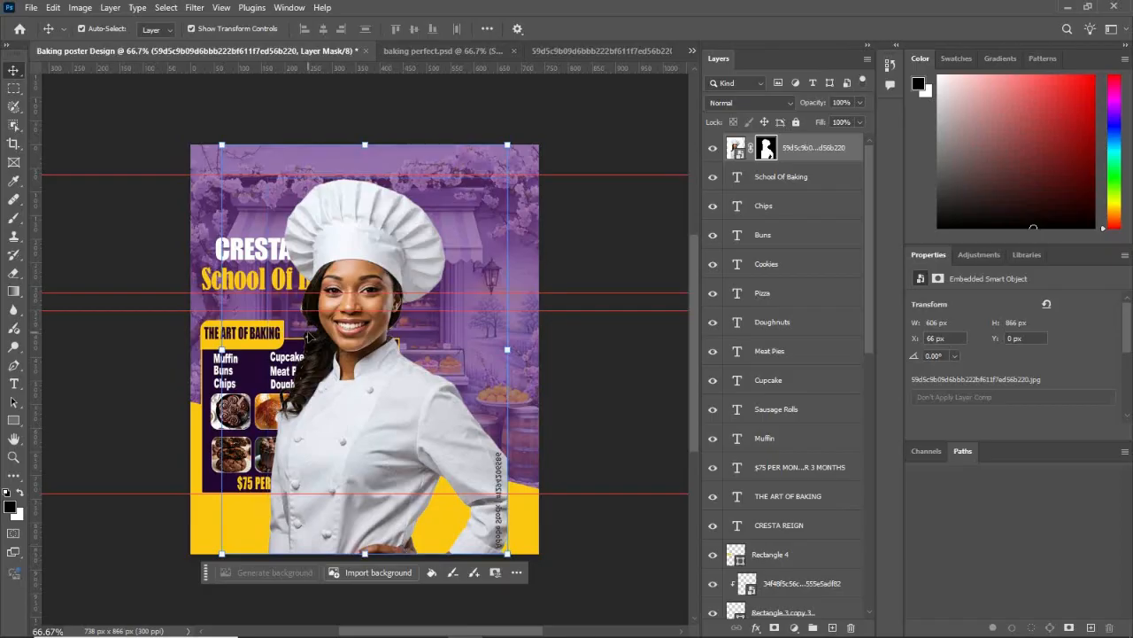
Step: Move the chef cutout to the poster's right side and scale it to about 88.3%
left_click_drag(385, 376, 493, 380)
key("ctrl+t")
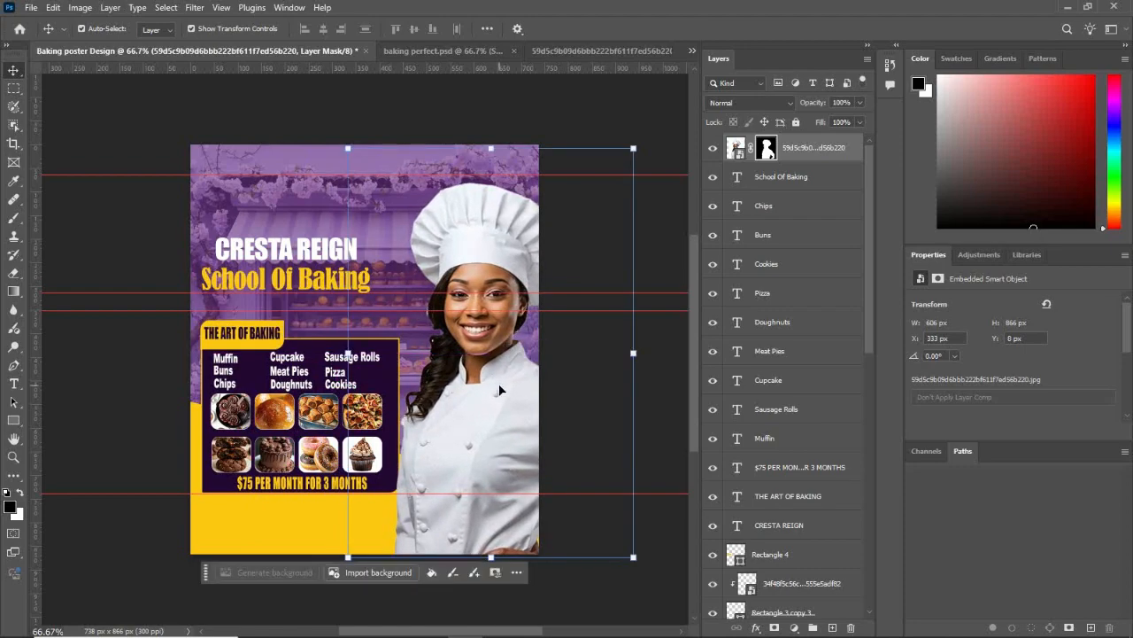
left_click_drag(348, 147, 381, 192)
left_click_drag(491, 364, 460, 361)
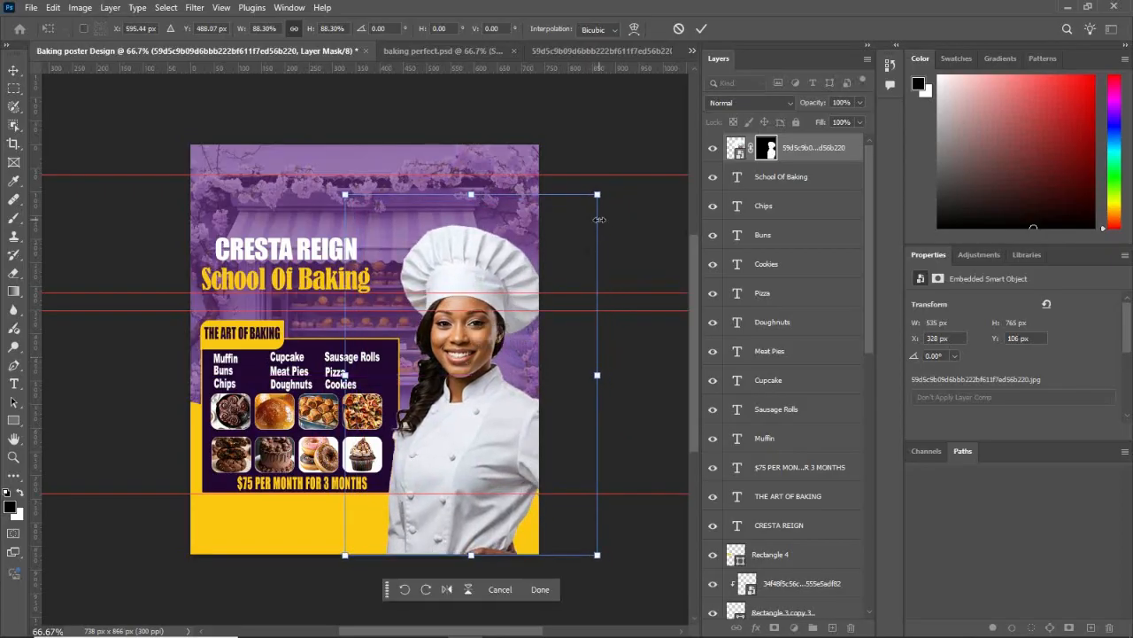
Step: Transform the chef cutout to about 551 × 787 px at X 338, Y 132 px, beside the dark course panel, and deselect it
mouse_move(598, 194)
left_mouse_down()
mouse_move(610, 177)
mouse_move(603, 184)
left_mouse_up()
left_click_drag(446, 422, 450, 443)
key("Left")
key("Left")
key("Left")
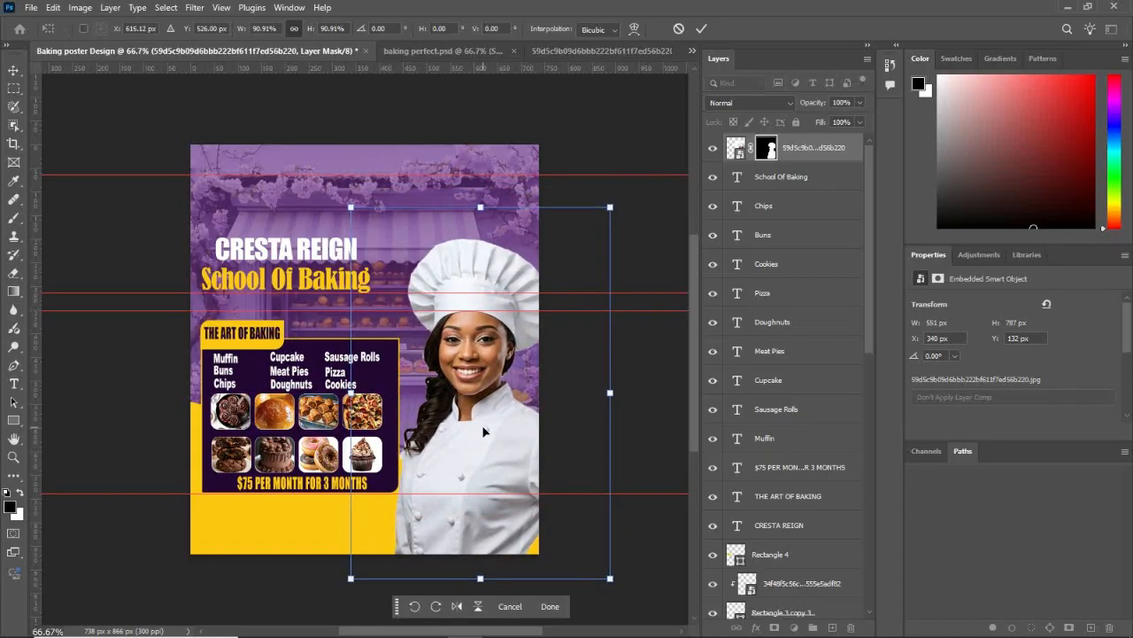
key("Left")
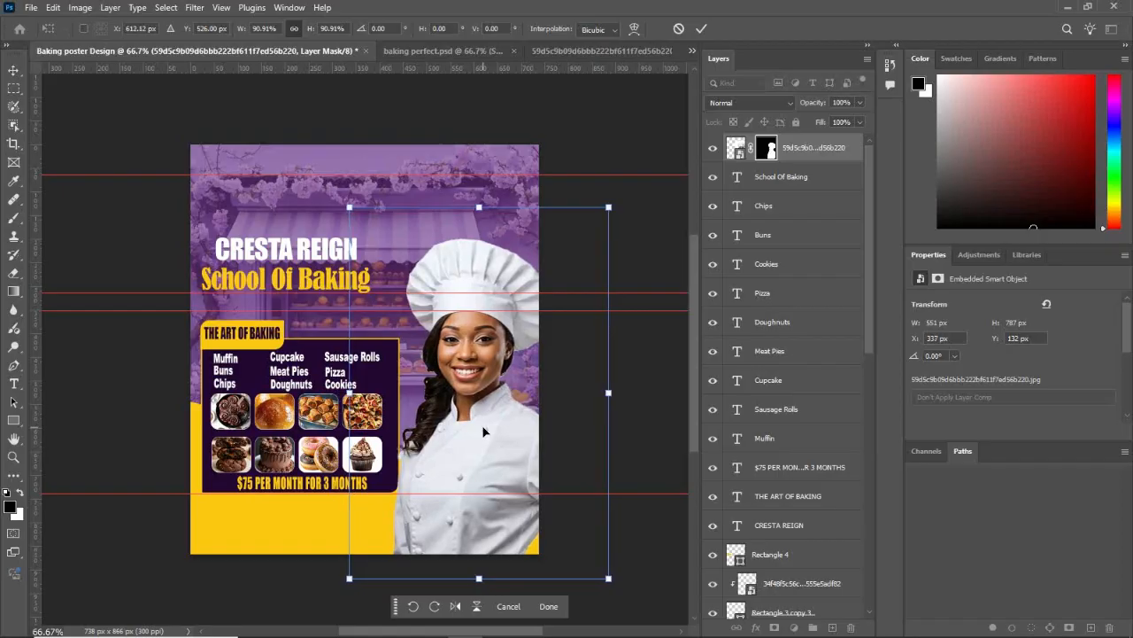
key("Right")
key("Right")
key("Right")
key("Left")
key("Left")
key("Left")
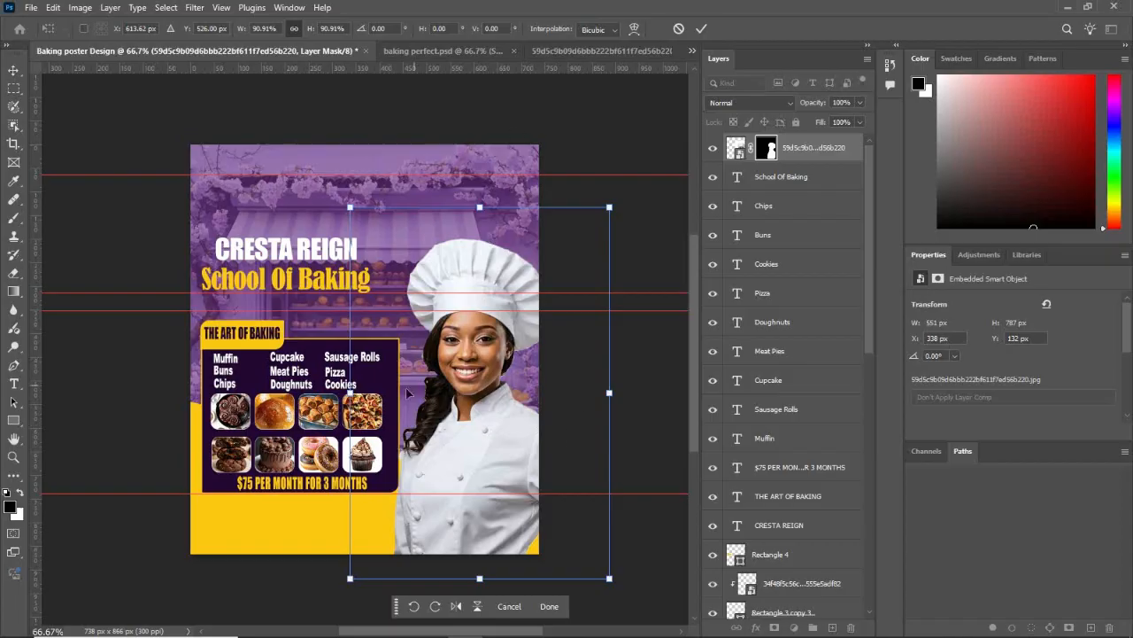
left_click(549, 606)
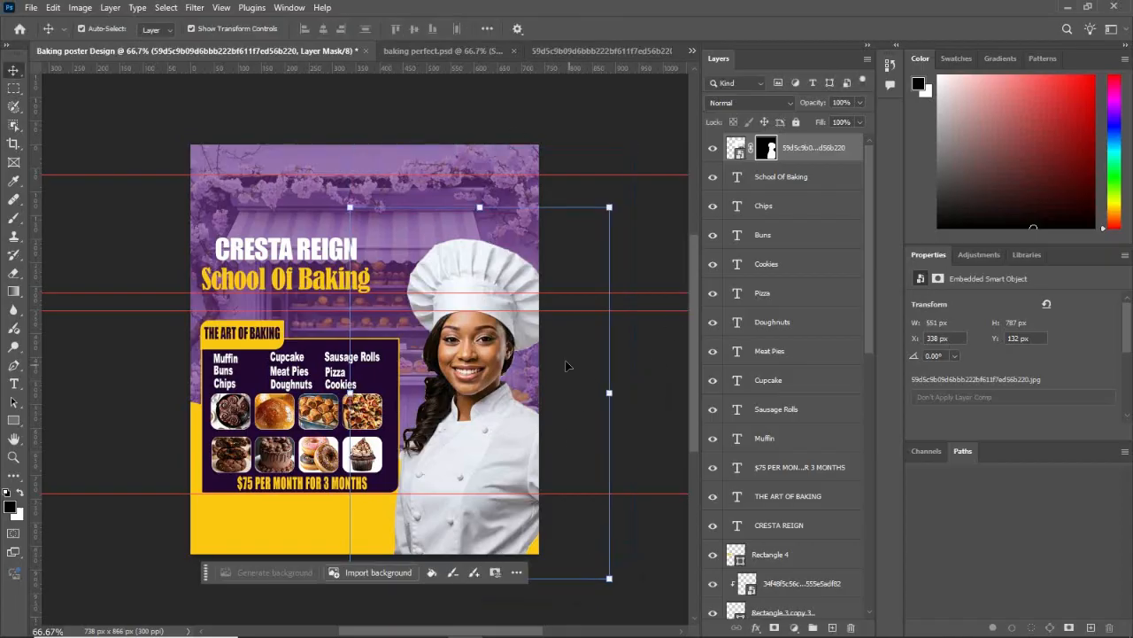
left_click(655, 276)
Step: Try to place the Cresta Academy logo with the white background from the "cresta academy" folder on the poster
key("super+d")
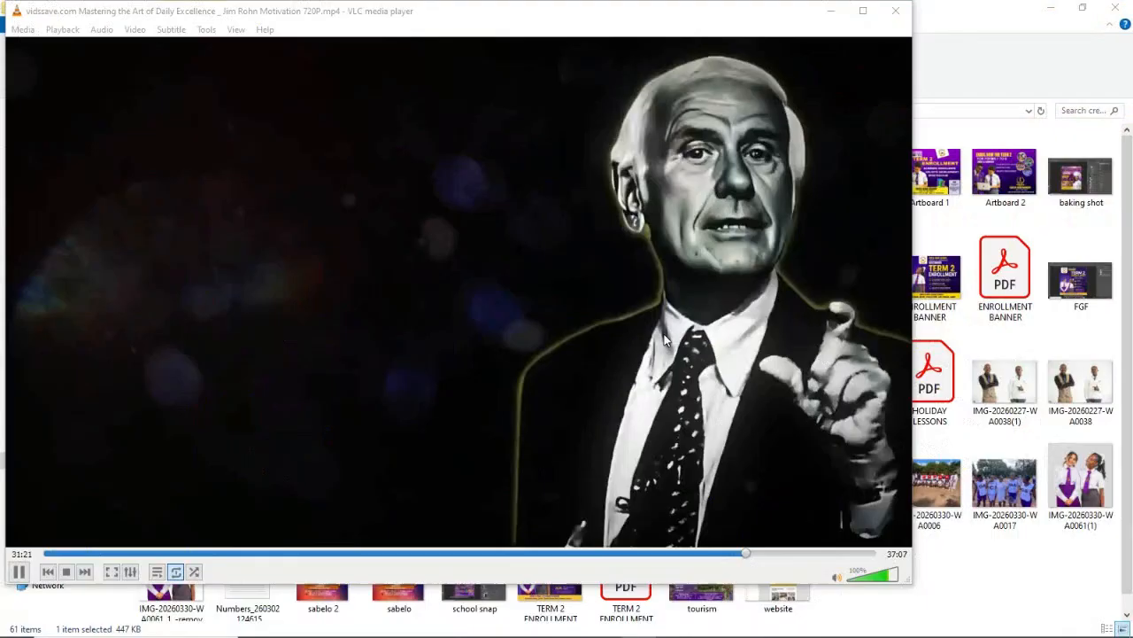
left_click(831, 11)
double_click(805, 6)
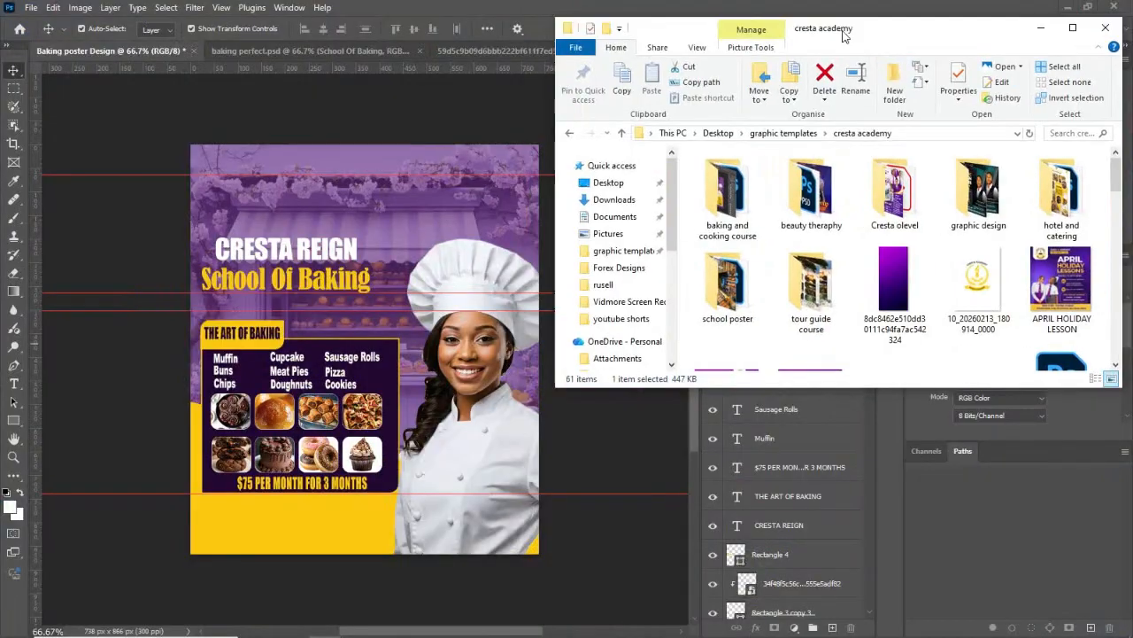
scroll(823, 256, "down", 2)
scroll(824, 256, "down", 6)
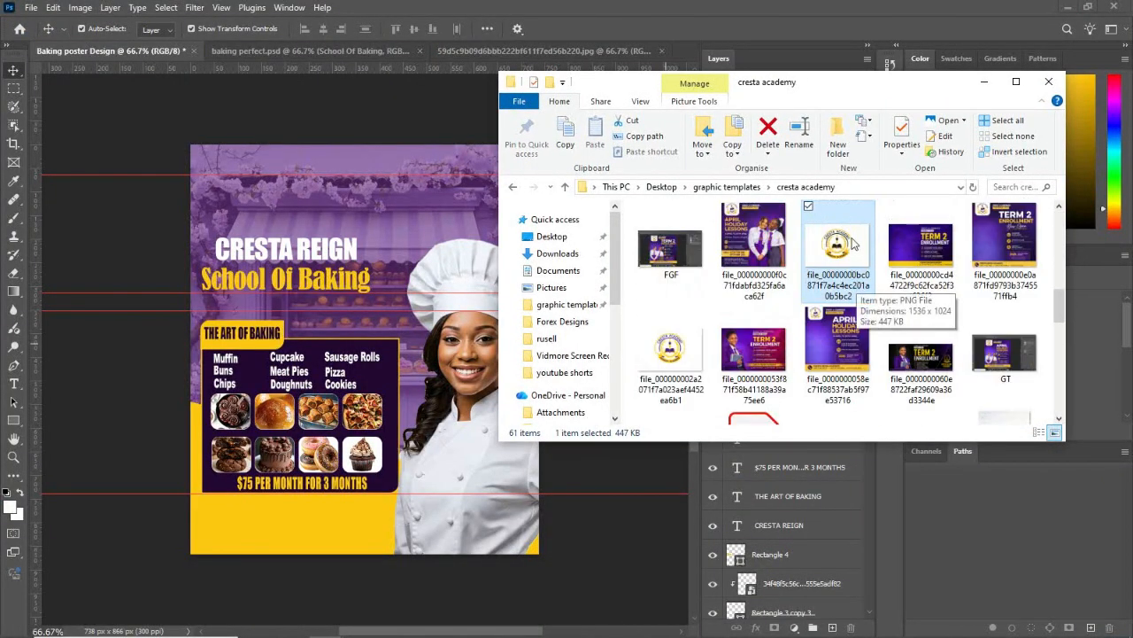
left_click_drag(856, 286, 377, 283)
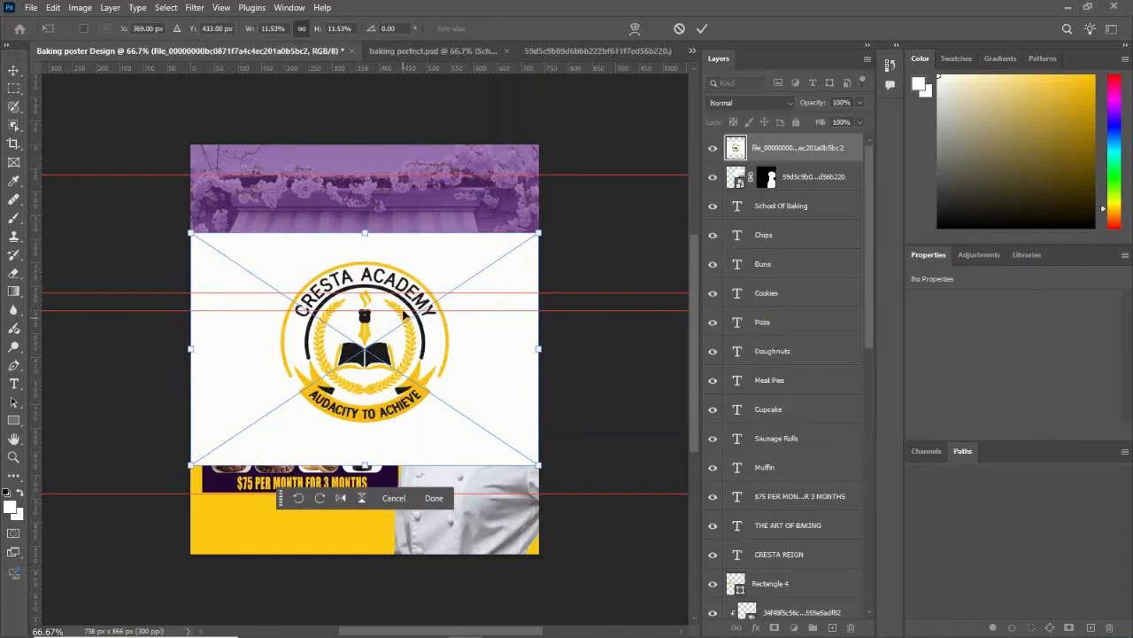
left_click(434, 497)
key("Delete")
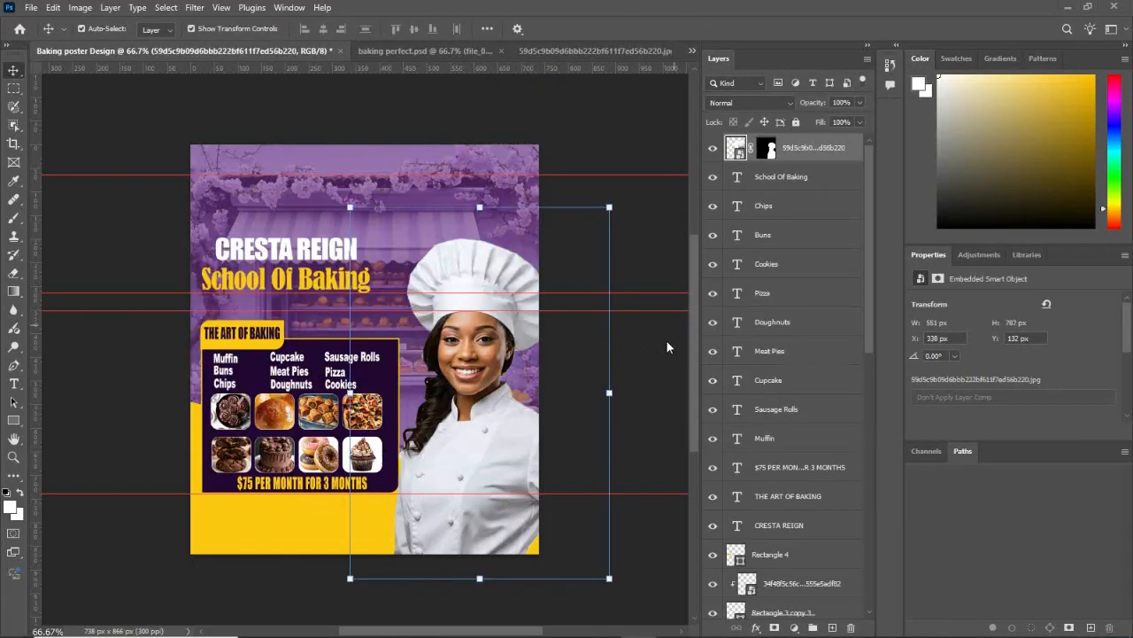
Step: Place the CRESTA LOGO image from the "baking and cooking course" folder inside "cresta academy" onto the poster
mouse_move(340, 622)
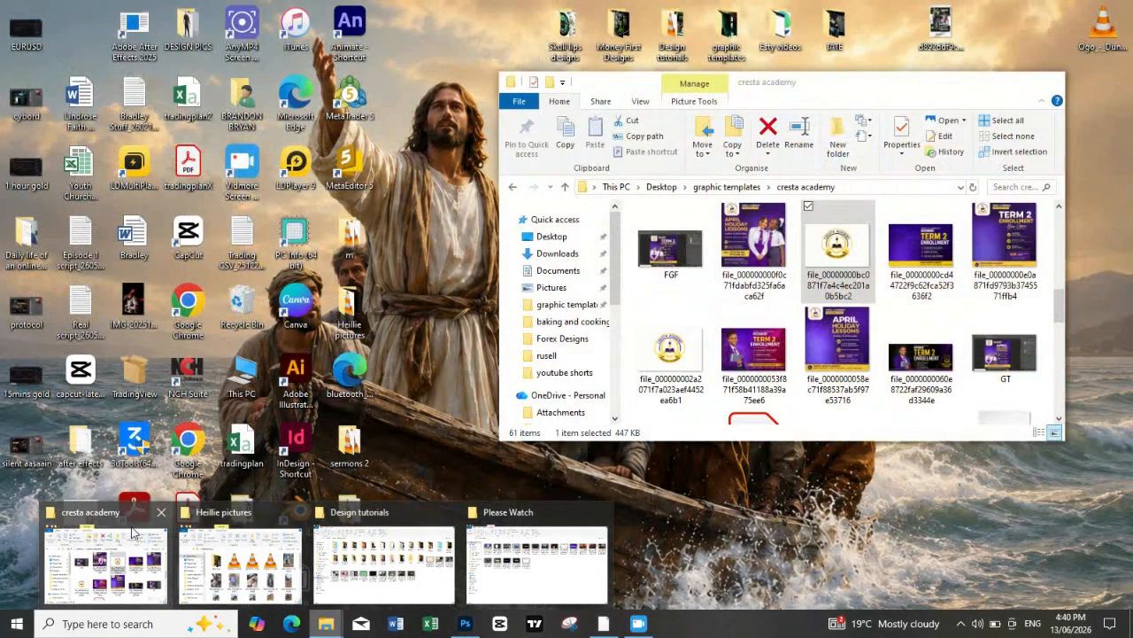
left_click(106, 564)
left_click(726, 187)
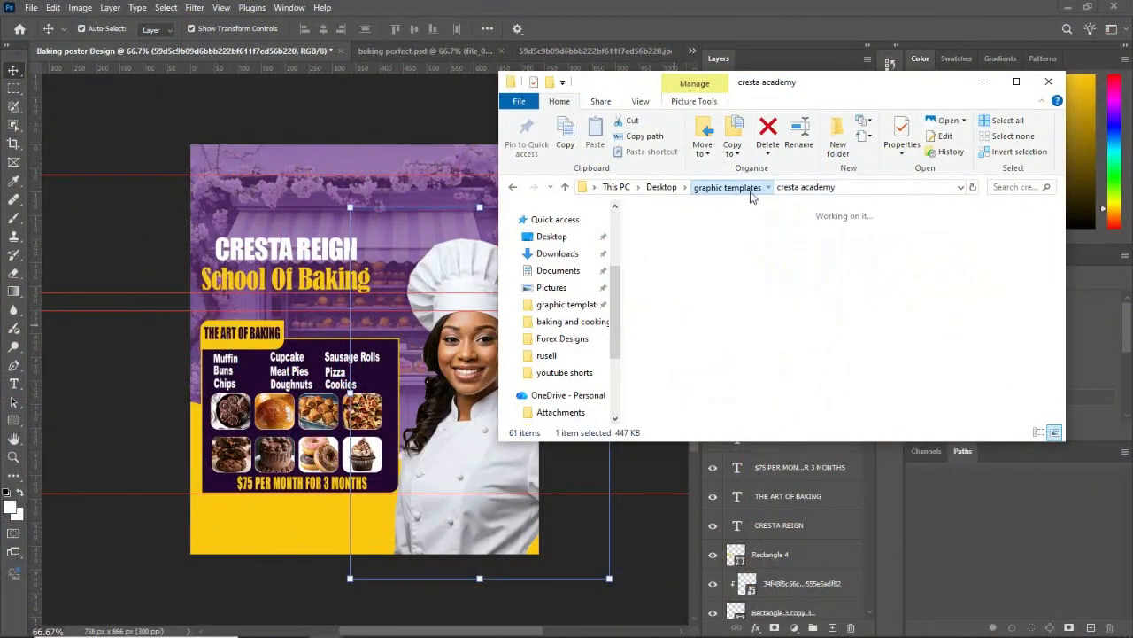
double_click(845, 372)
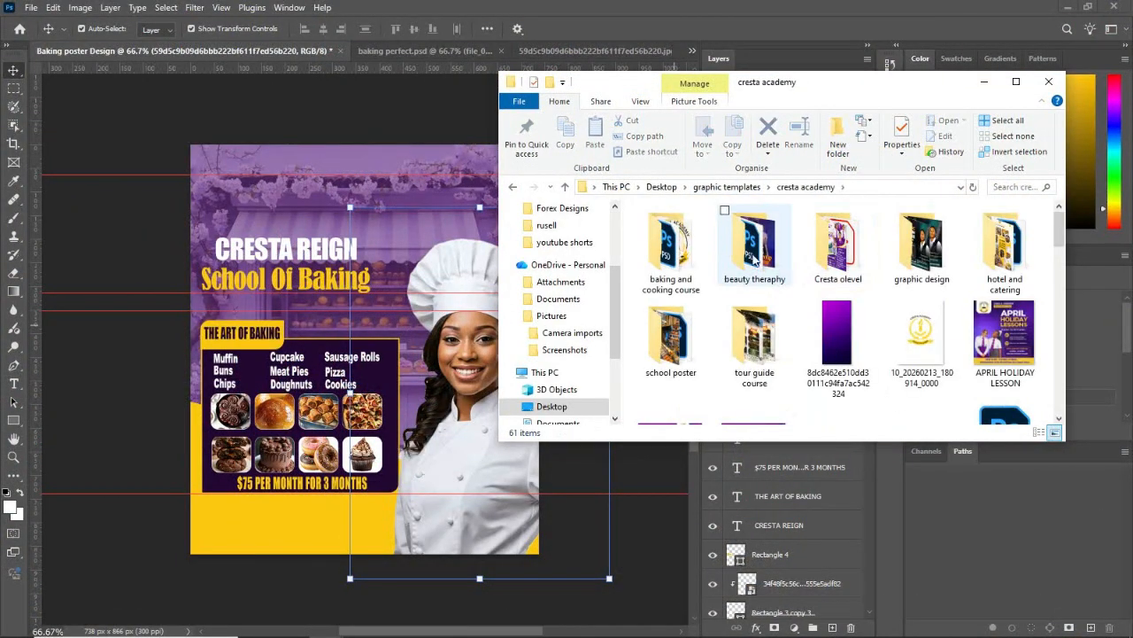
double_click(671, 244)
scroll(857, 276, "down", 1)
scroll(857, 274, "down", 15)
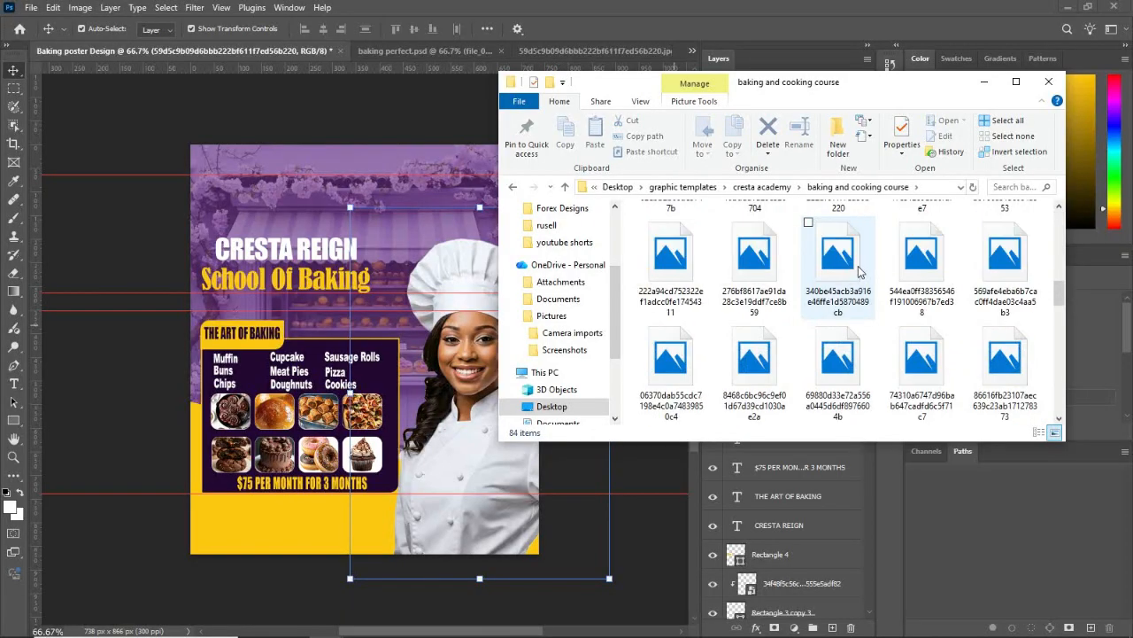
scroll(859, 270, "up", 4)
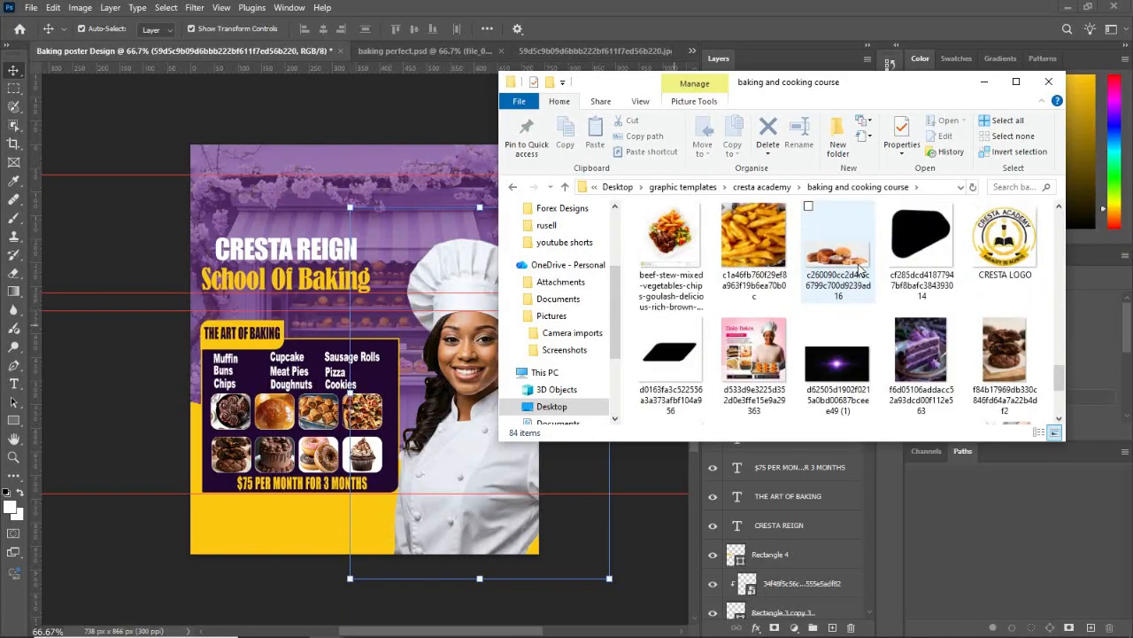
left_click(1017, 367)
left_click_drag(1016, 367, 441, 389)
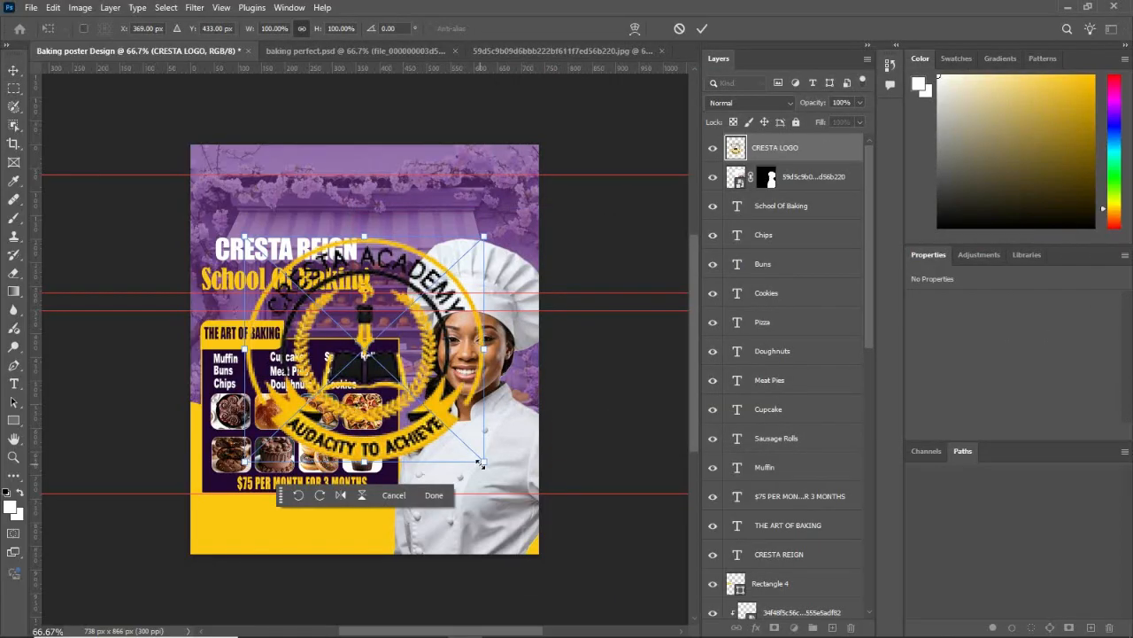
Step: Scale the placed logo to about 121 × 114 px, centred above the CRESTA REIGN heading, and deselect it
left_click_drag(483, 461, 301, 205)
key("Return")
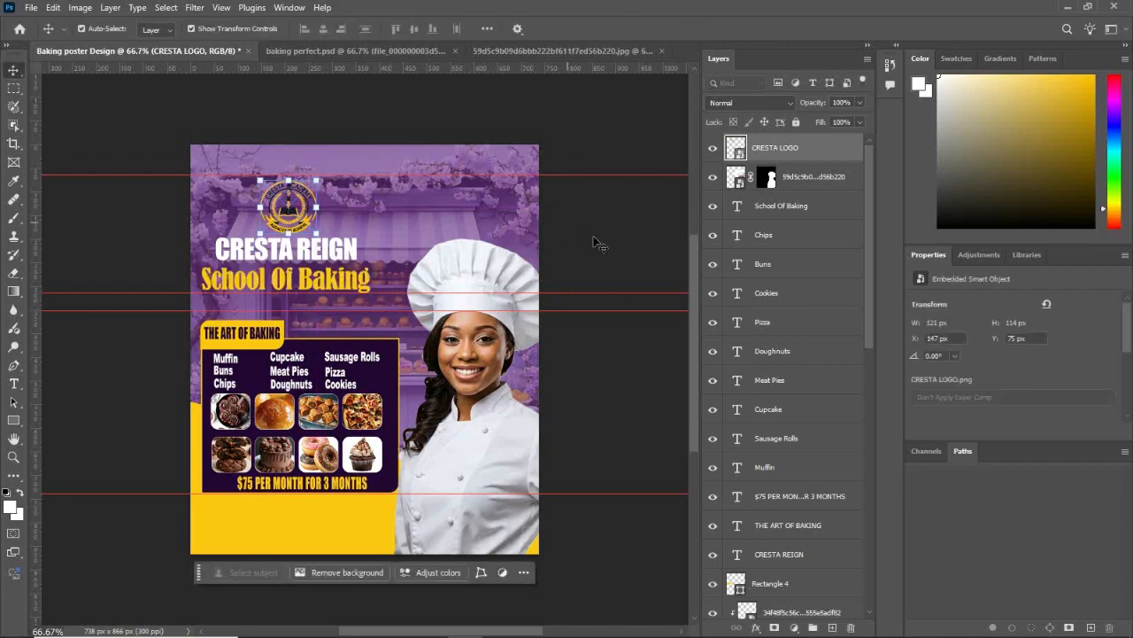
left_click(598, 243)
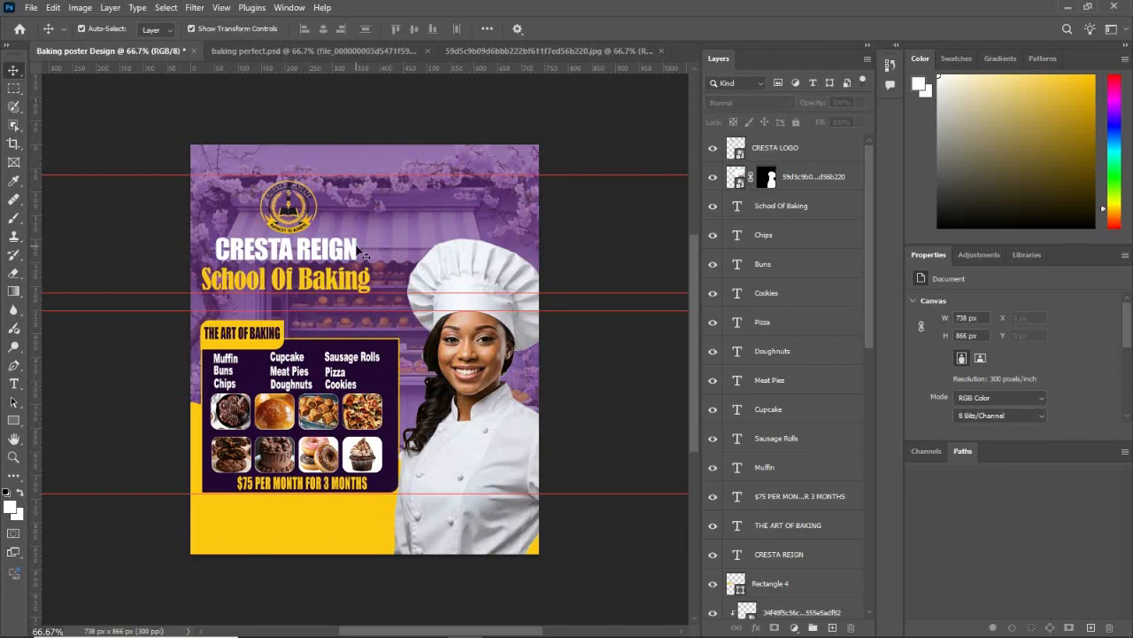
Step: Duplicate the logo onto the chef's jacket and scale the copy to about 65 × 61 px on the chest
left_click(309, 235)
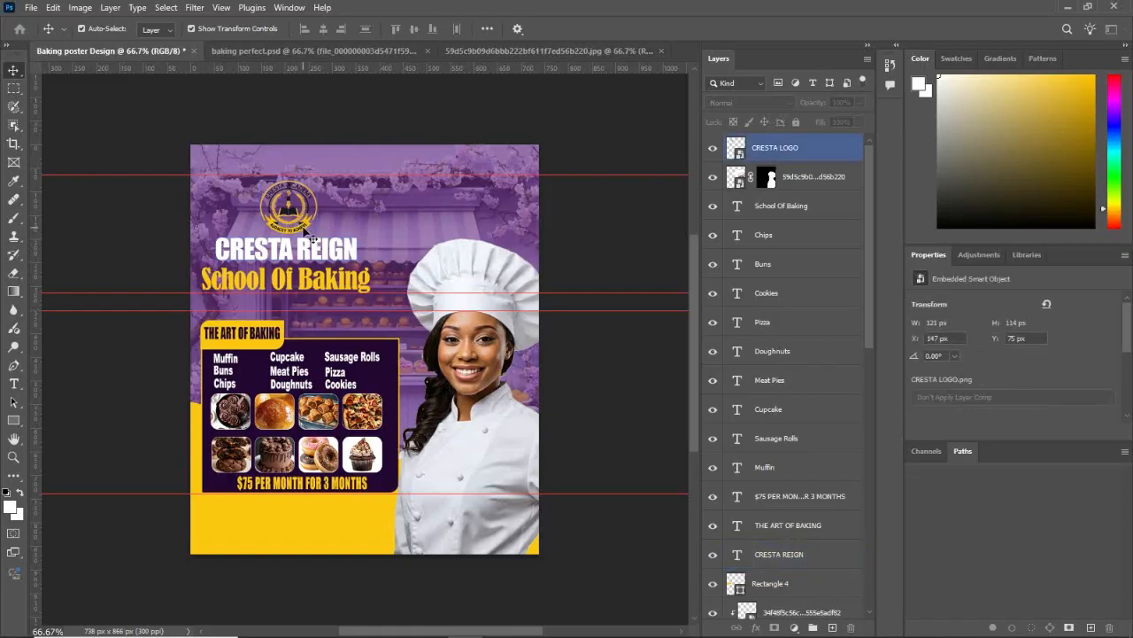
left_click_drag(314, 243, 522, 484)
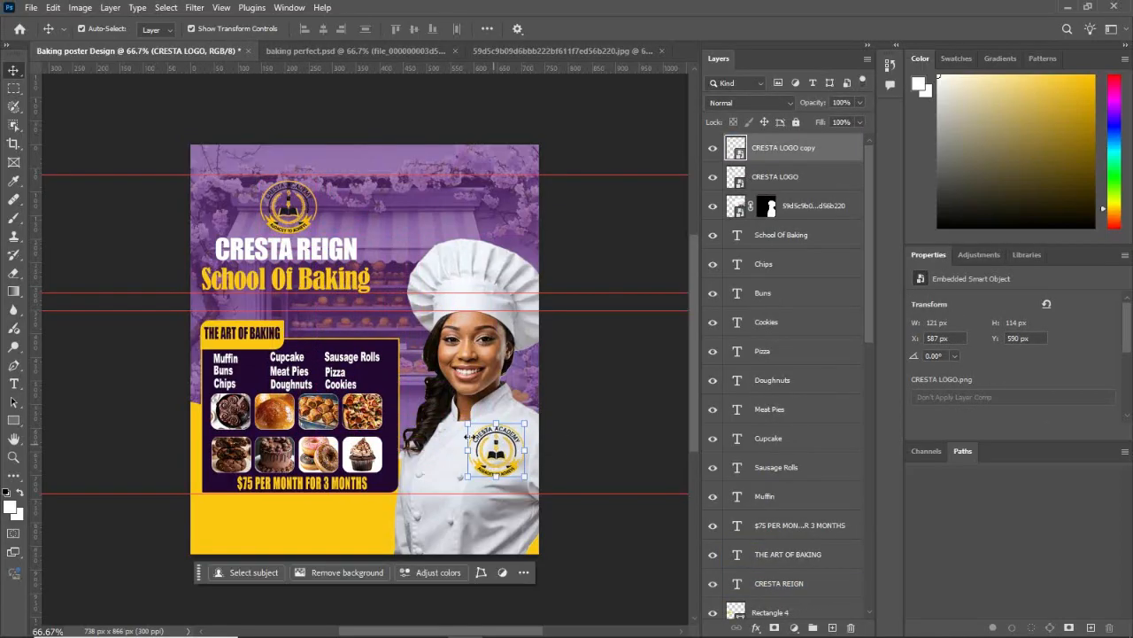
left_click_drag(468, 423, 509, 455)
left_click(573, 494)
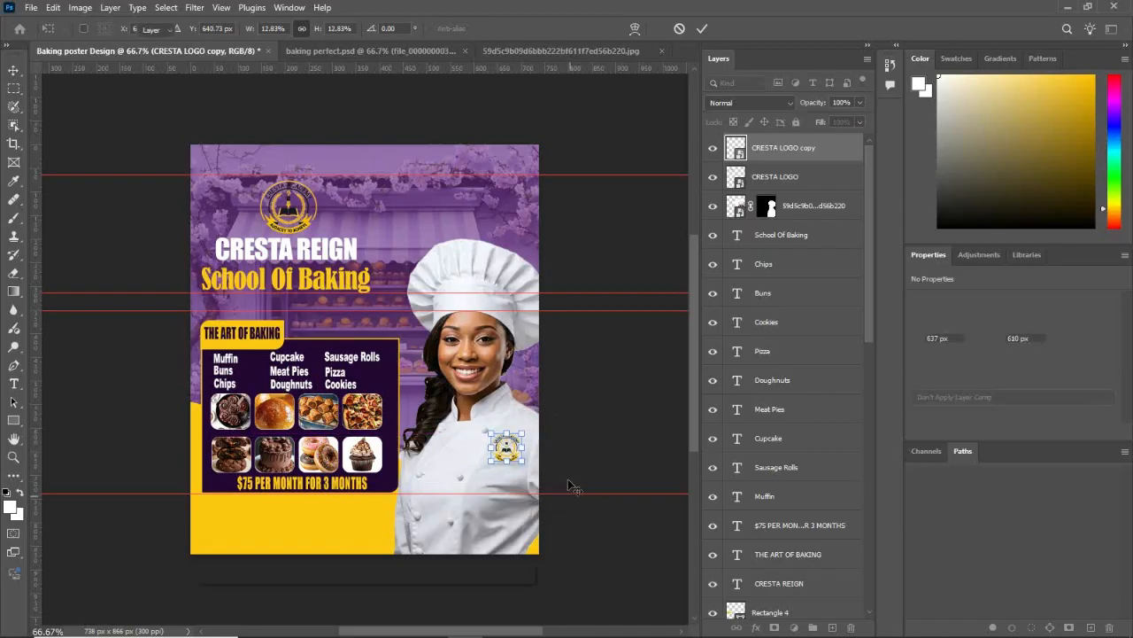
Step: Set the jacket logo's blend mode to Multiply and deselect it
left_click(783, 105)
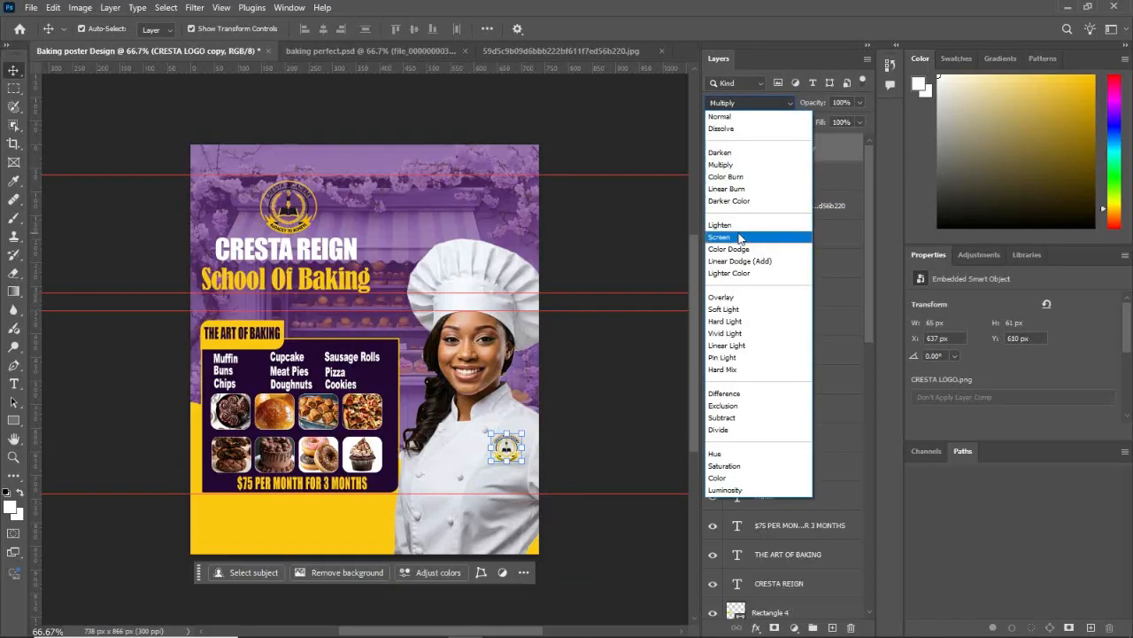
left_click(727, 166)
left_click(645, 237)
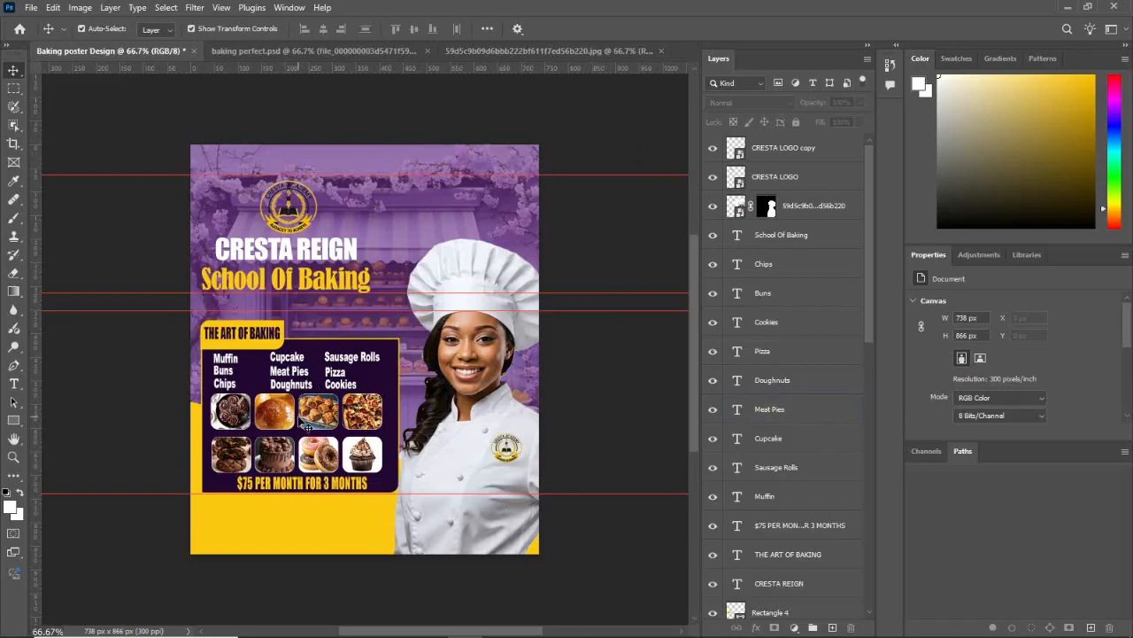
Step: Duplicate the Doughnuts text into the yellow area below the price and recolour the copy with the panel's dark purple
left_click(309, 493)
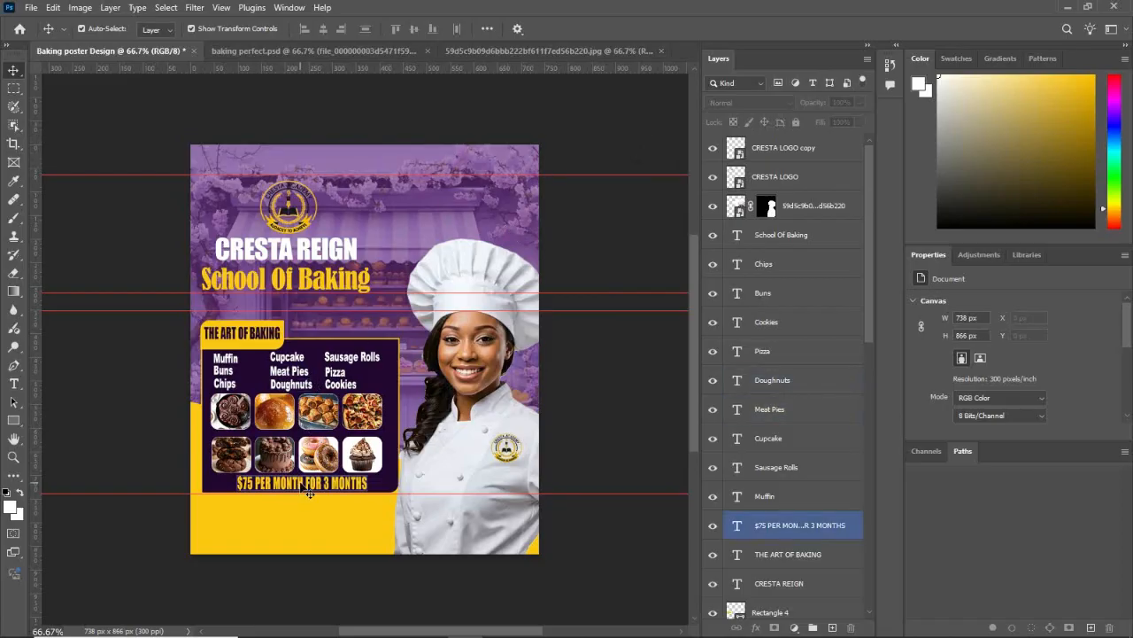
left_click_drag(295, 387, 278, 500)
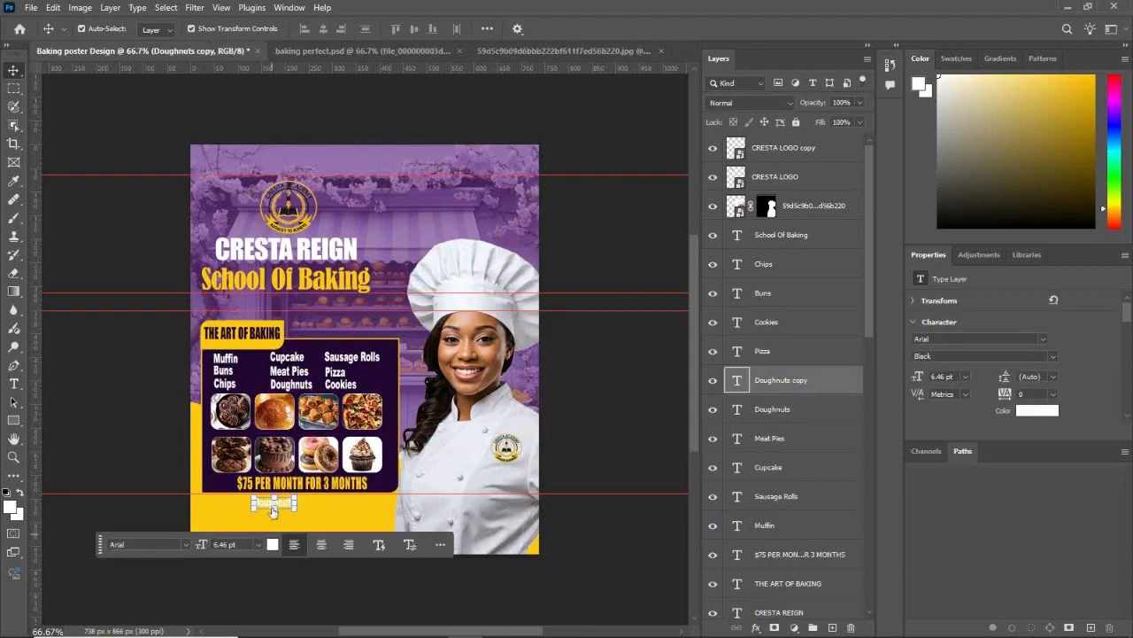
left_click(272, 543)
left_click(263, 334)
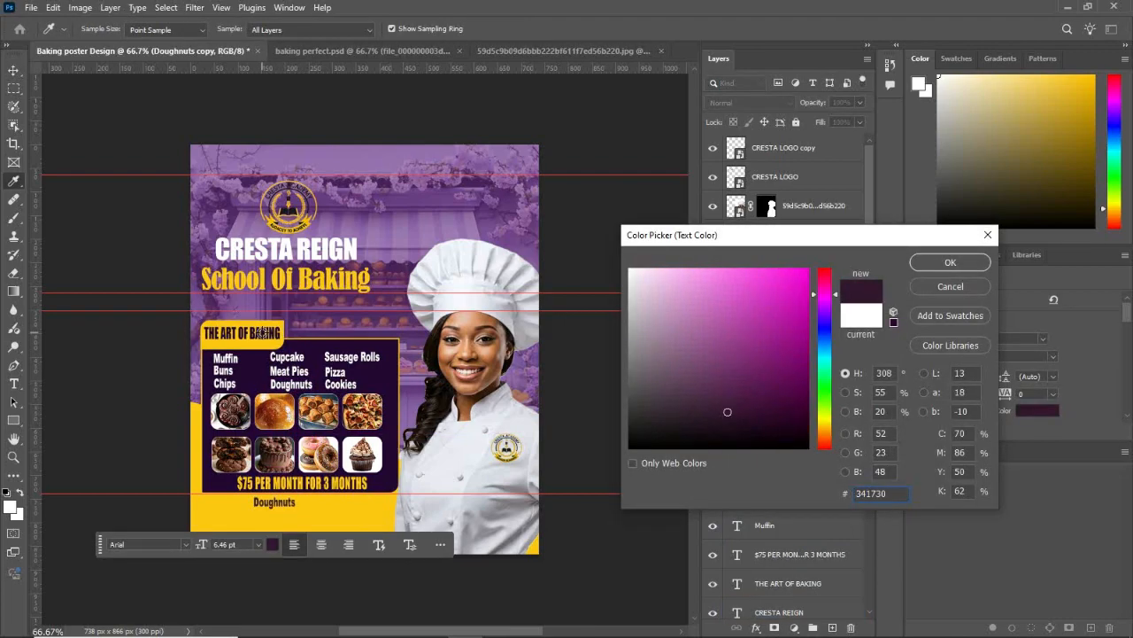
left_click(265, 358)
left_click(950, 262)
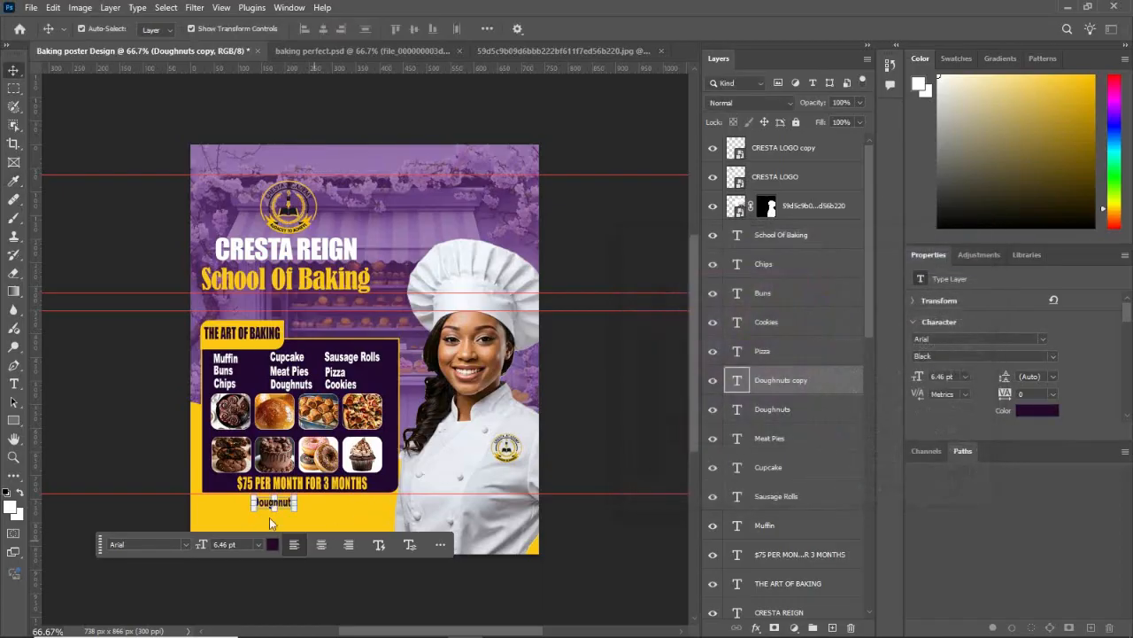
Step: Replace the copied Doughnuts text with the contact phone number and duplicate that line three times across the yellow area
double_click(287, 505)
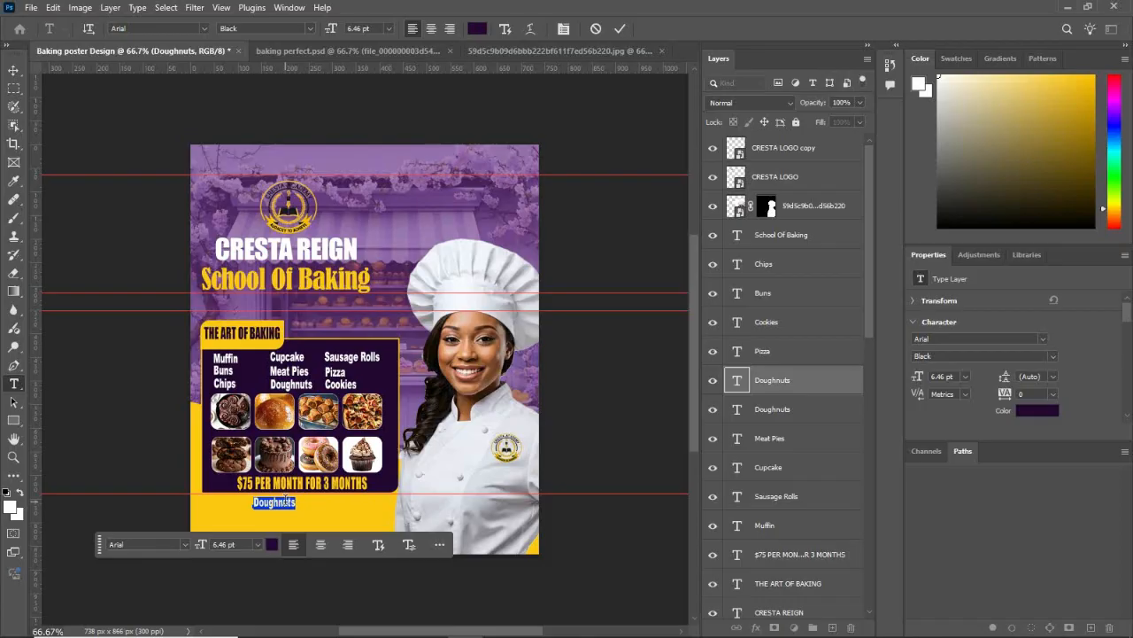
key("BackSpace")
type("$1")
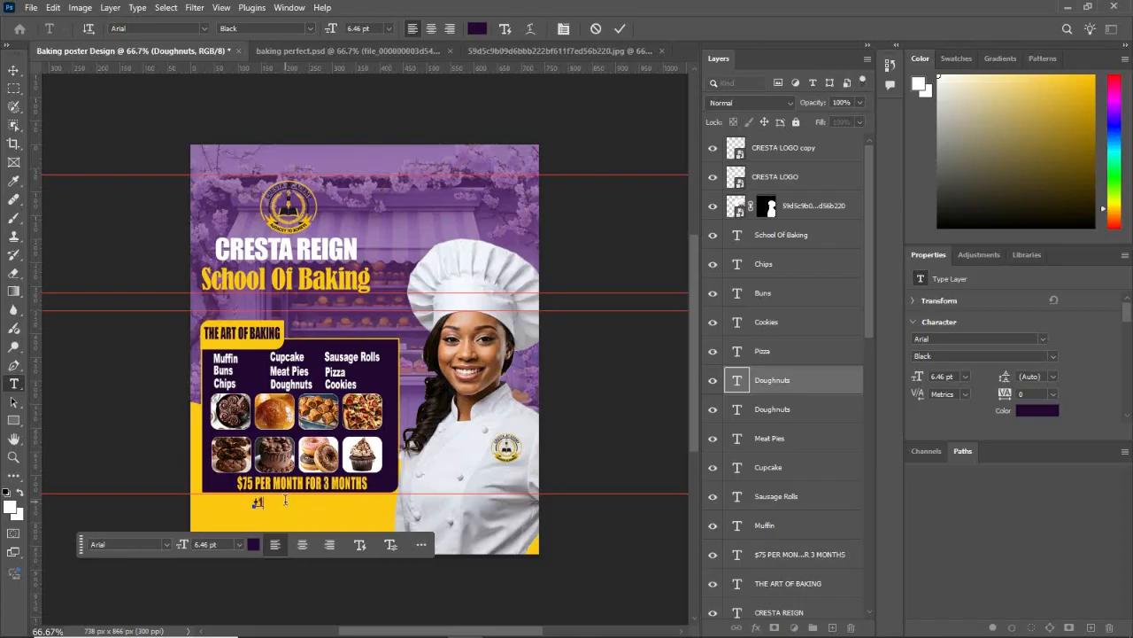
type("23.4")
type("56 789")
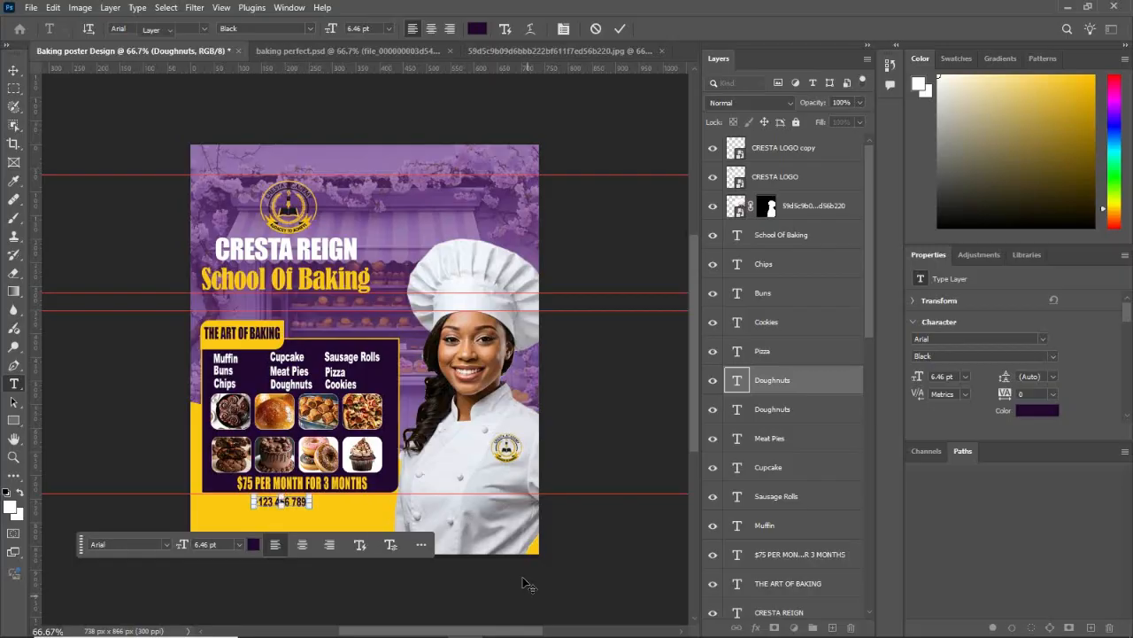
key("ctrl+Return")
key("v")
left_click(295, 503)
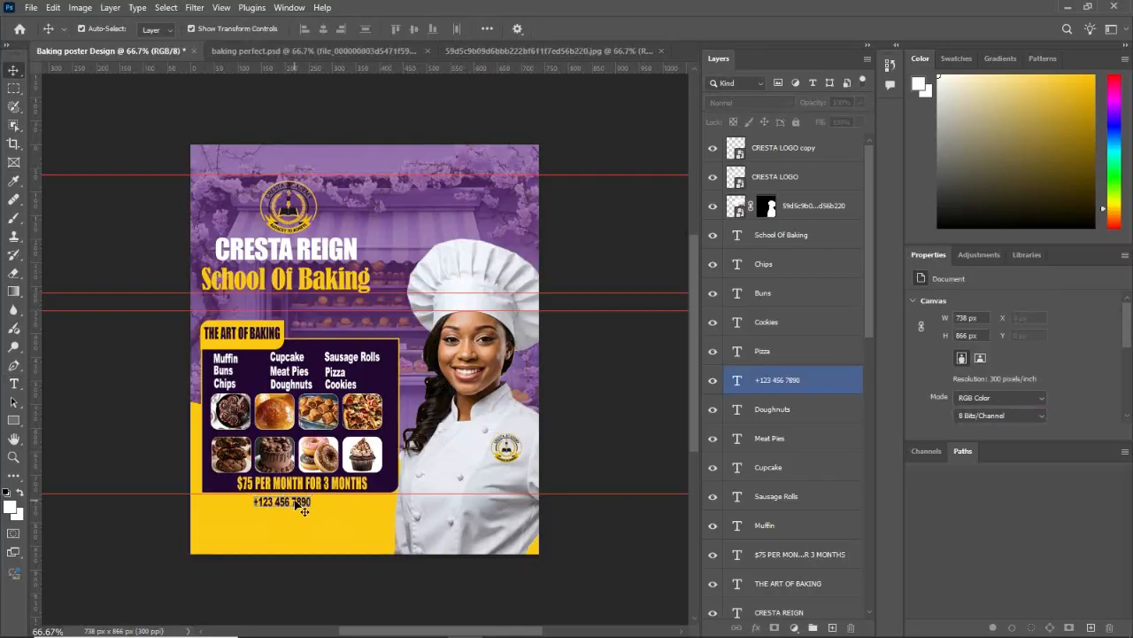
left_click_drag(312, 512, 295, 537)
Step: Replace the lowest phone number copy with the two-line placeholder "Your Building Address" / "Your Street an" and move it up slightly
double_click(296, 535)
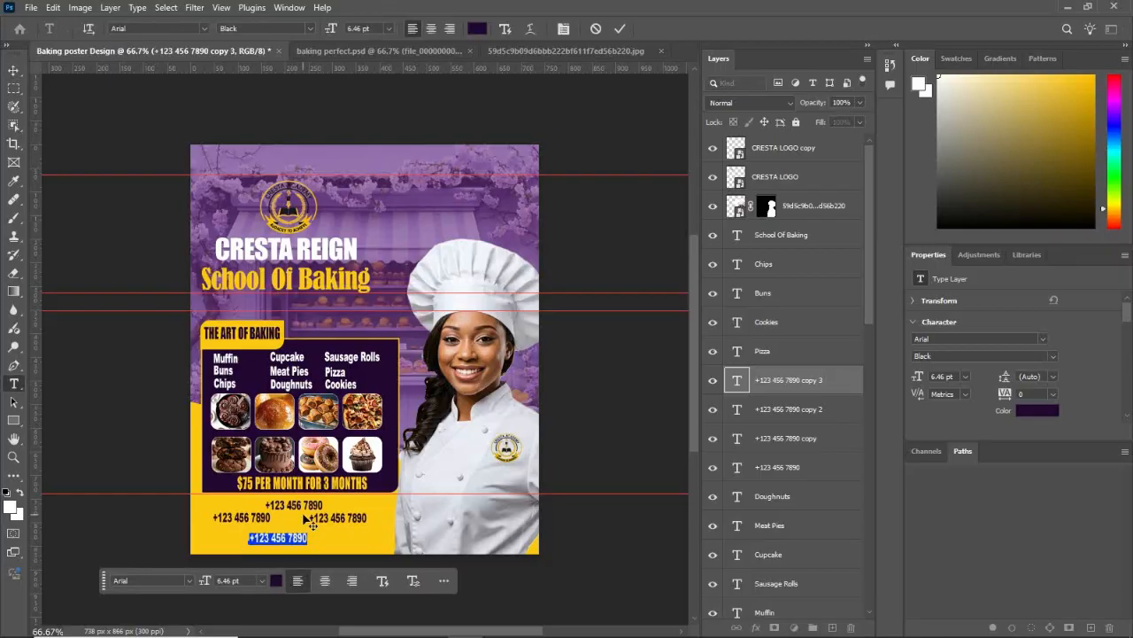
key("BackSpace")
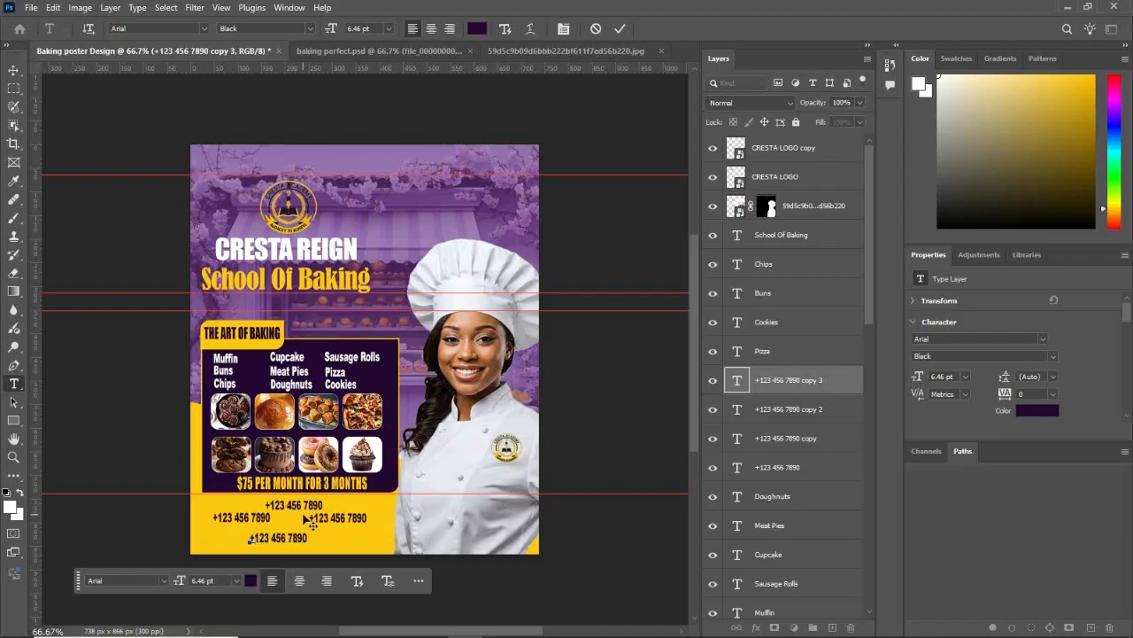
type("Your Business CEnt")
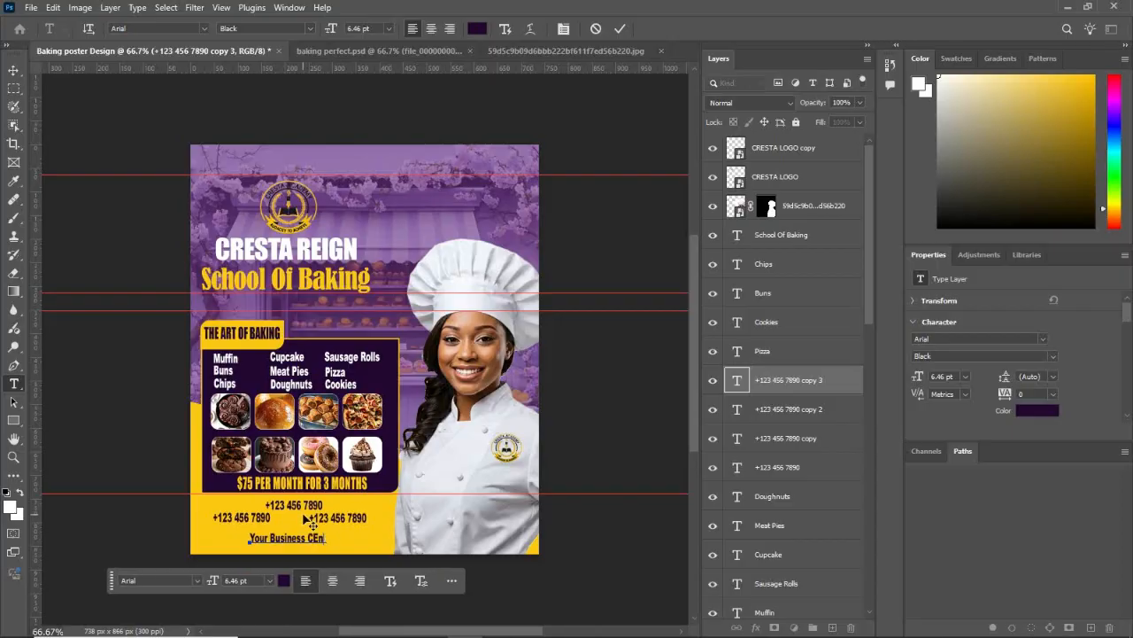
key("BackSpace")
key("BackSpace")
key("BackSpace")
key("BackSpace")
key("BackSpace")
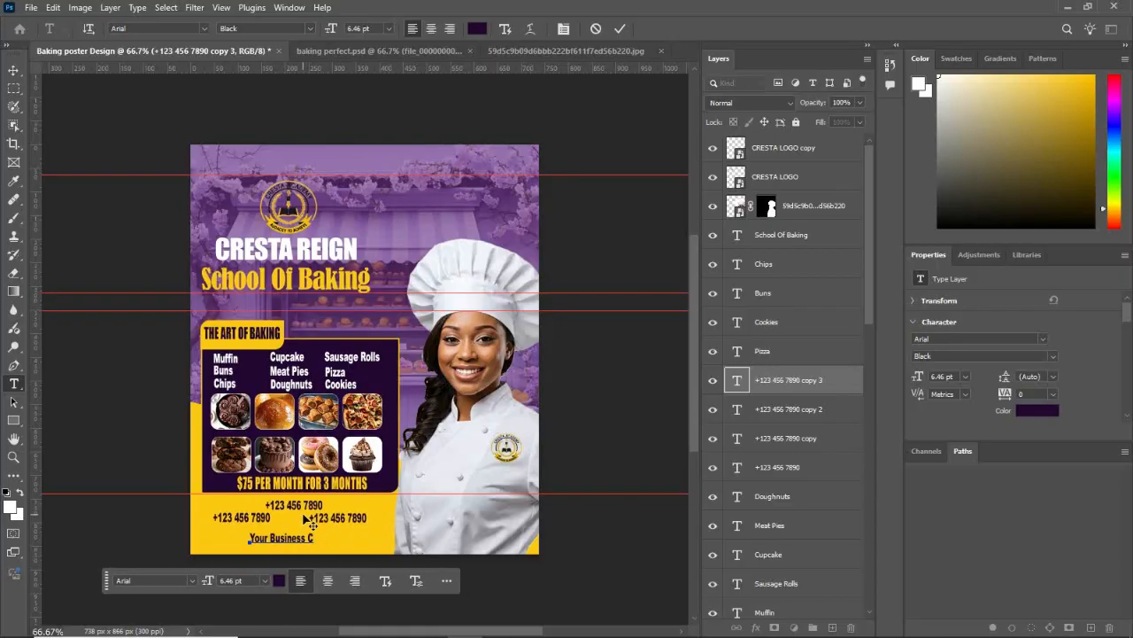
key("BackSpace")
key("BackSpace")
key("BackSpace")
key("BackSpace")
key("BackSpace")
key("BackSpace")
key("BackSpace")
key("BackSpace")
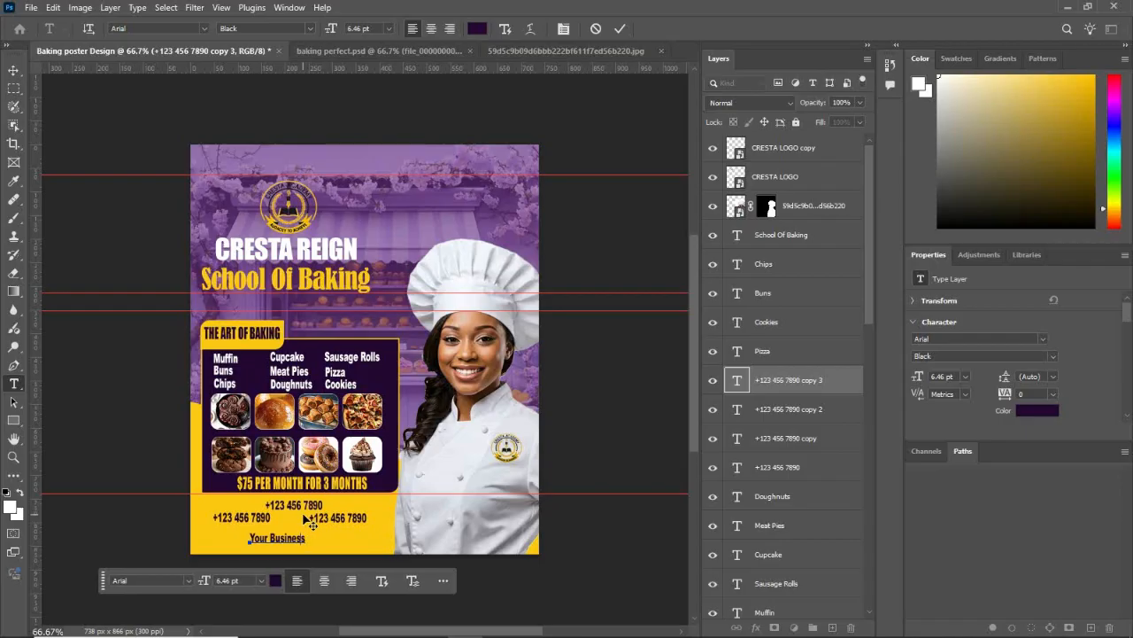
key("BackSpace")
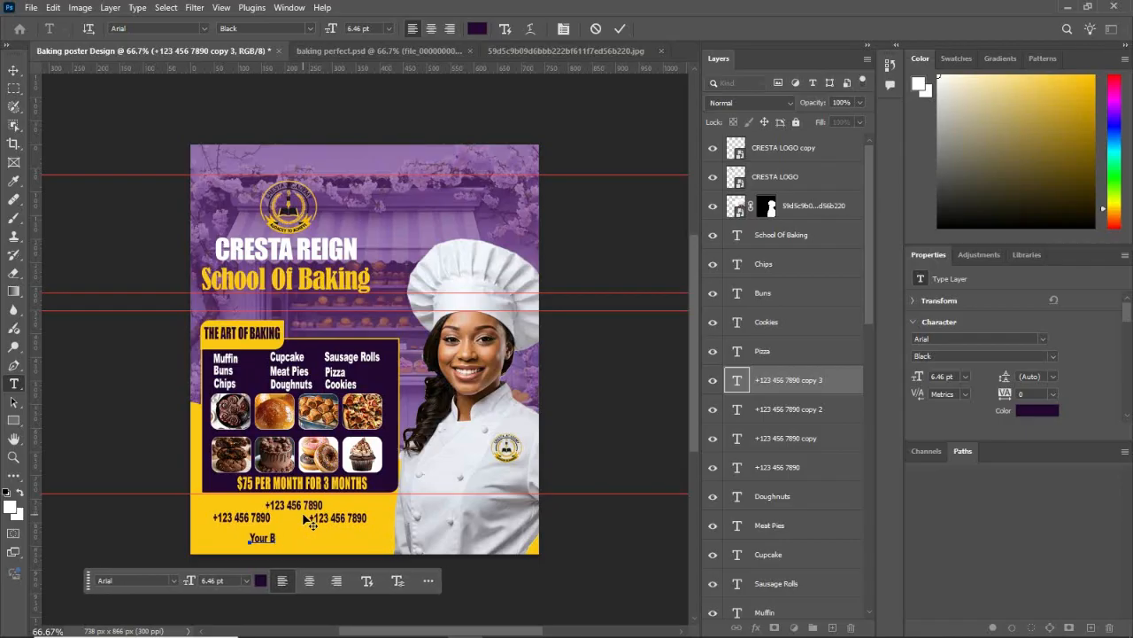
type("uilding")
type(" A")
type("ddress")
type("Stre")
type("et a")
type("n")
left_click(13, 70)
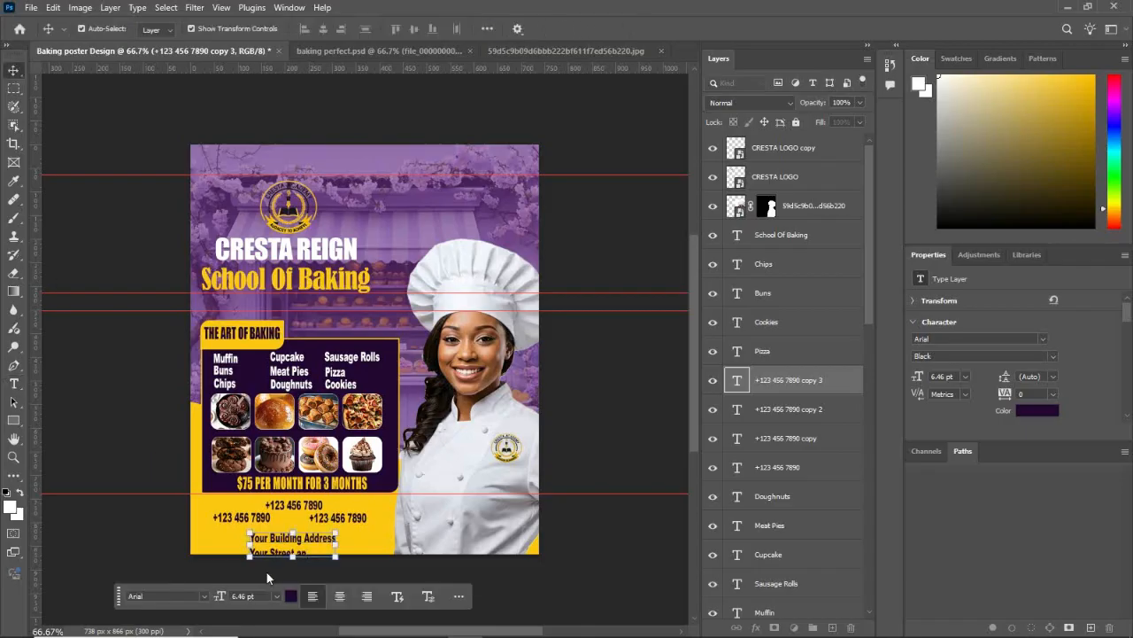
left_click_drag(282, 538, 275, 530)
Step: Replace the address placeholder with the first line of the school's address and position it beneath the phone numbers
double_click(291, 534)
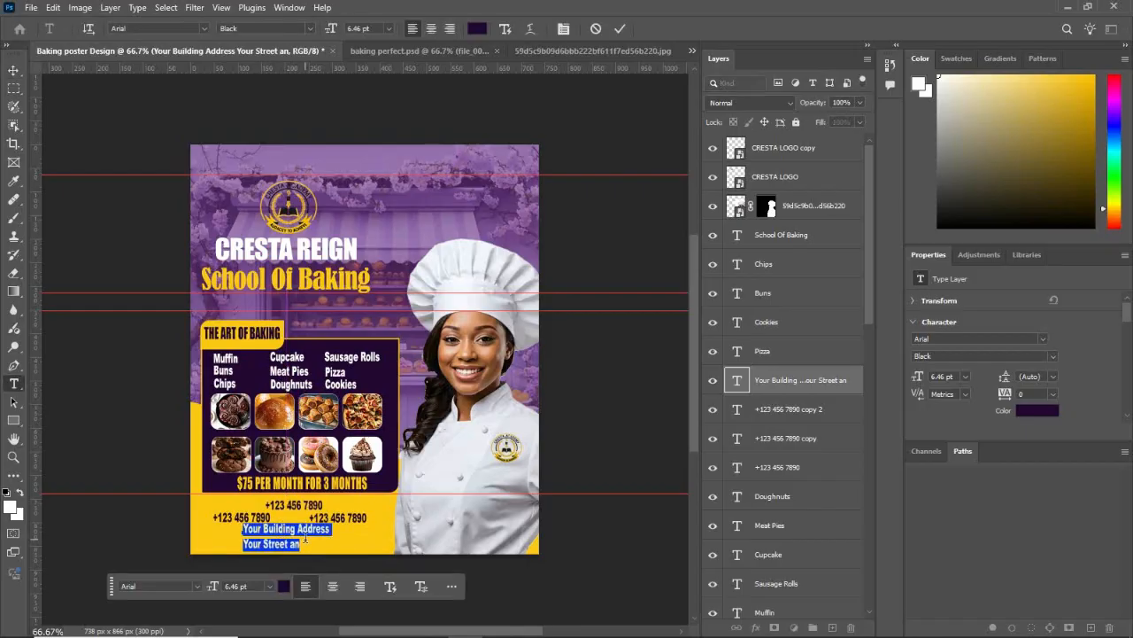
type("10B, Alledoly")
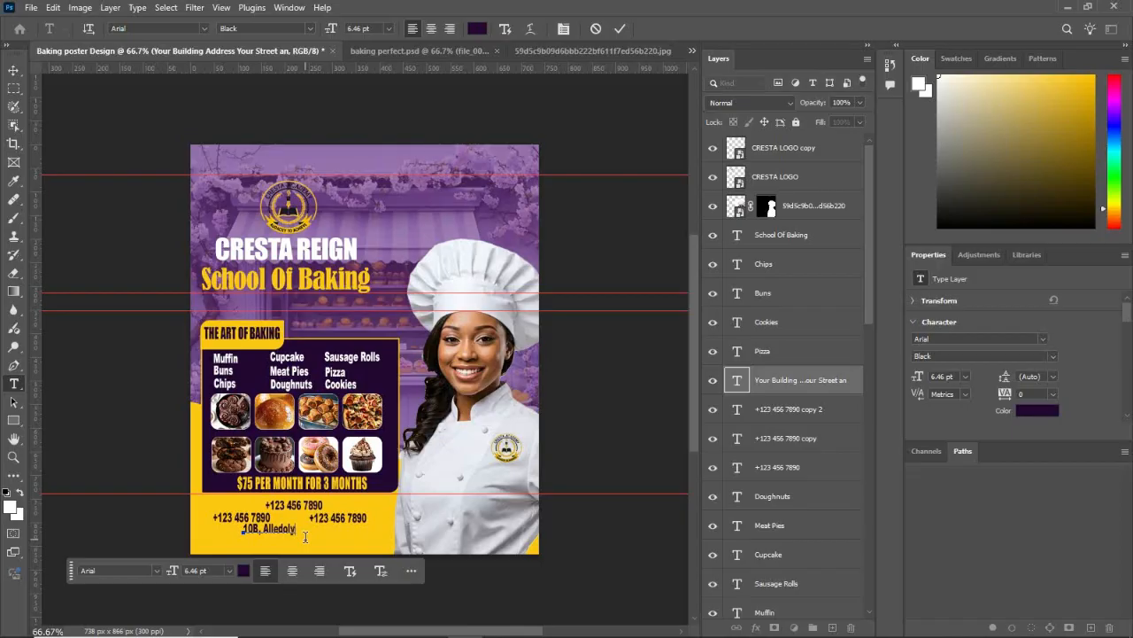
type("d B")
type("uildi")
type("ng, Bel")
type("ween 10t")
left_click(14, 70)
left_click_drag(371, 529, 339, 537)
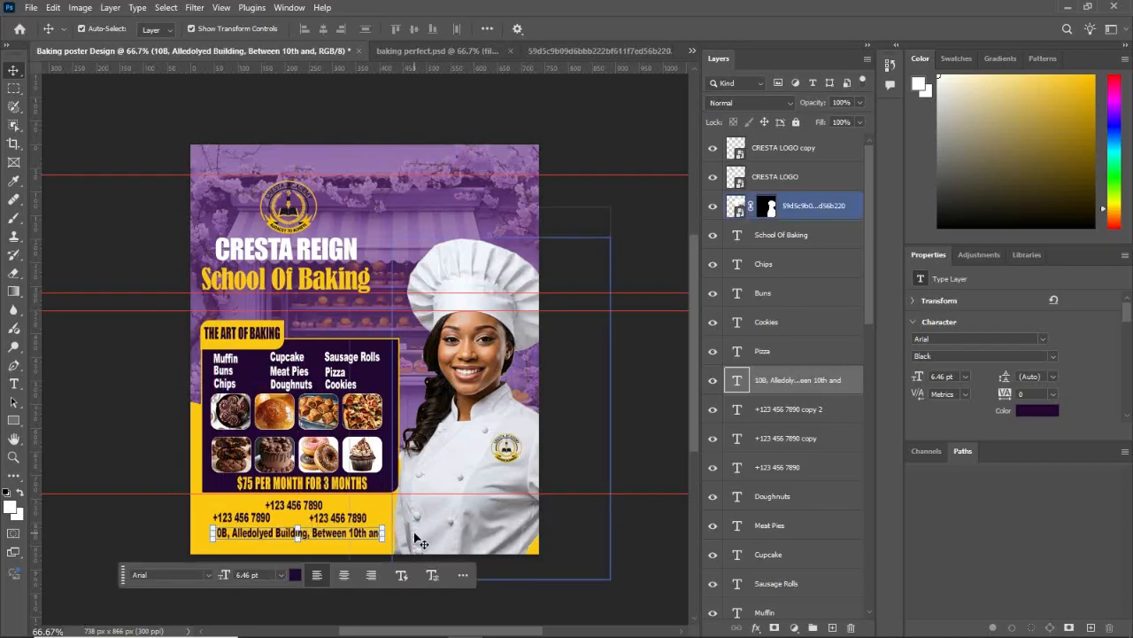
Step: Add a second line with the avenue, street and city to the school's address text
double_click(380, 532)
left_click(382, 532)
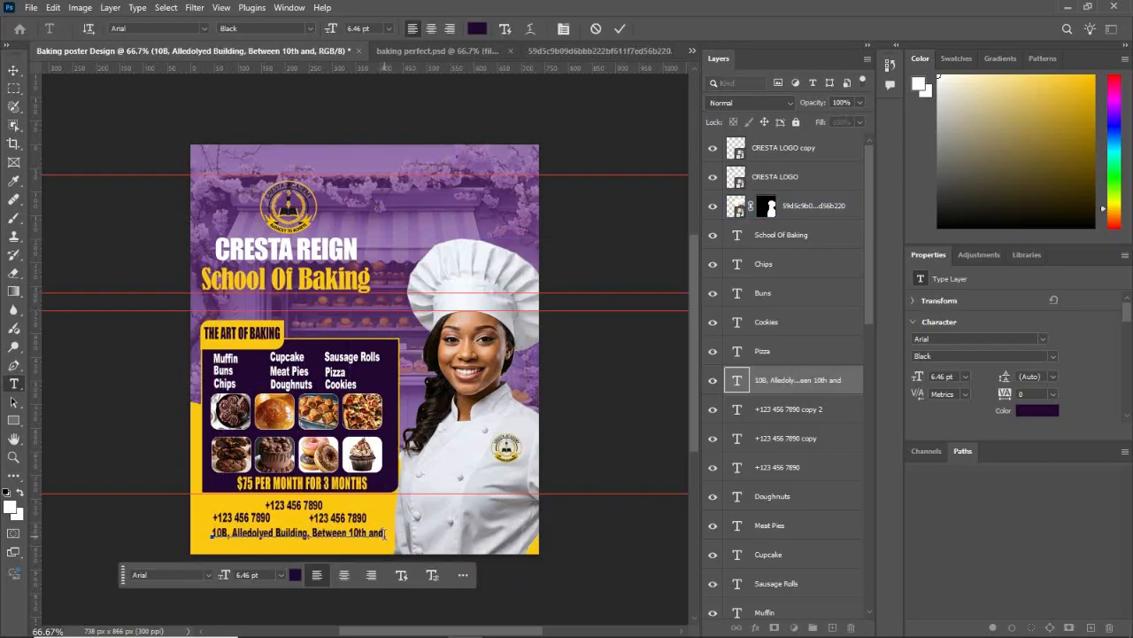
key("Return")
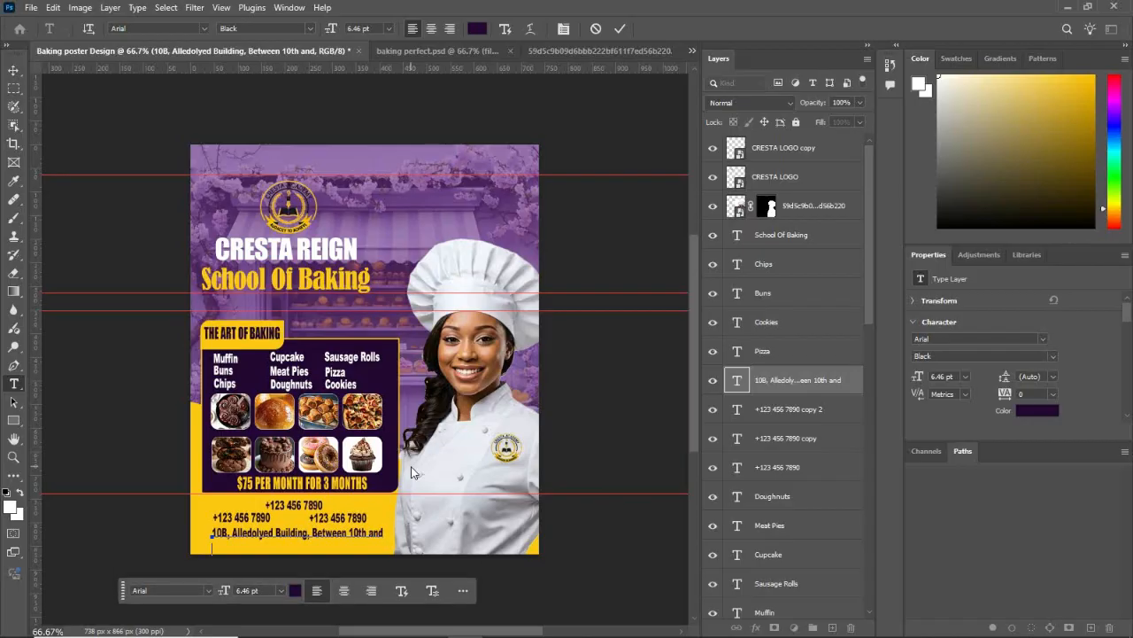
type("11th Ave")
type("nue , Along J Ton")
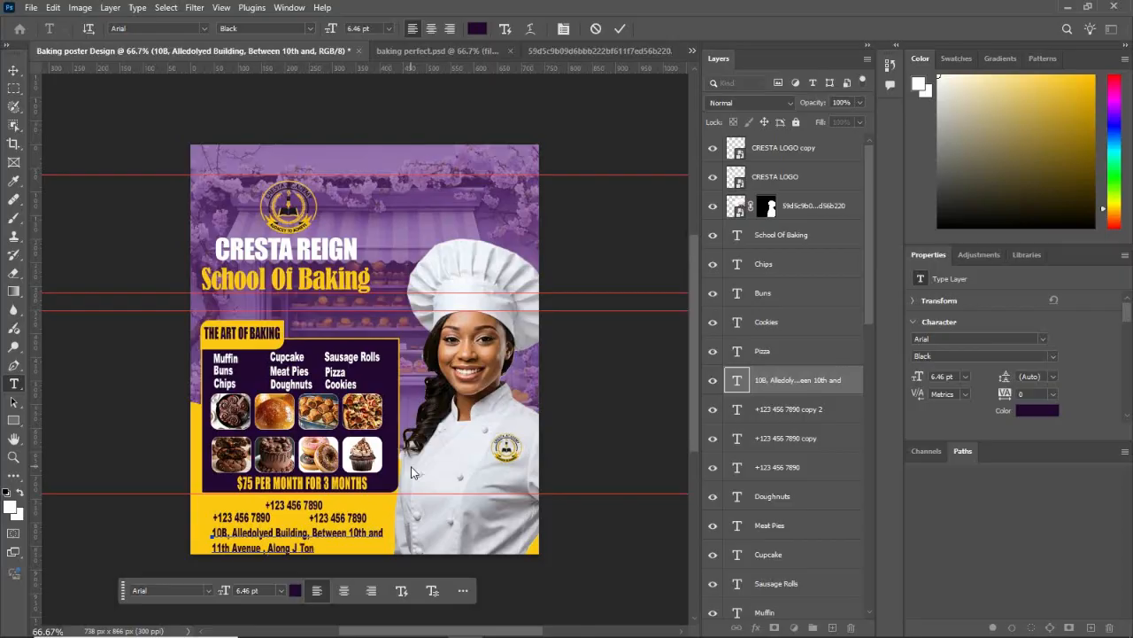
type("gogara Bulawayo")
left_click(13, 70)
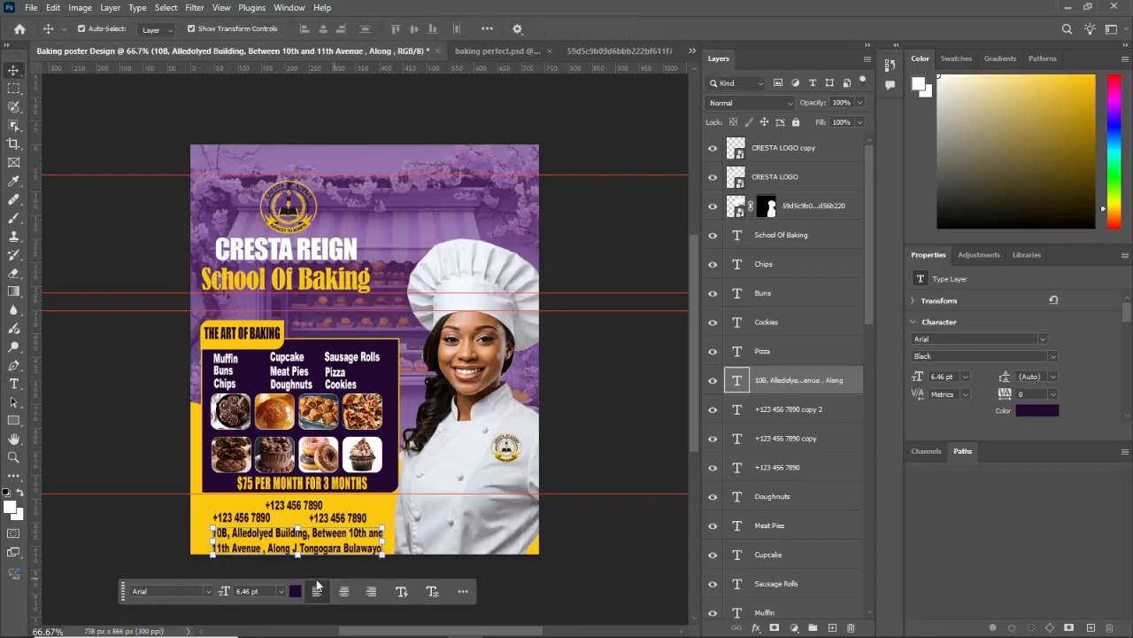
Step: Set the font size of the address text to 5 pt
left_click(281, 591)
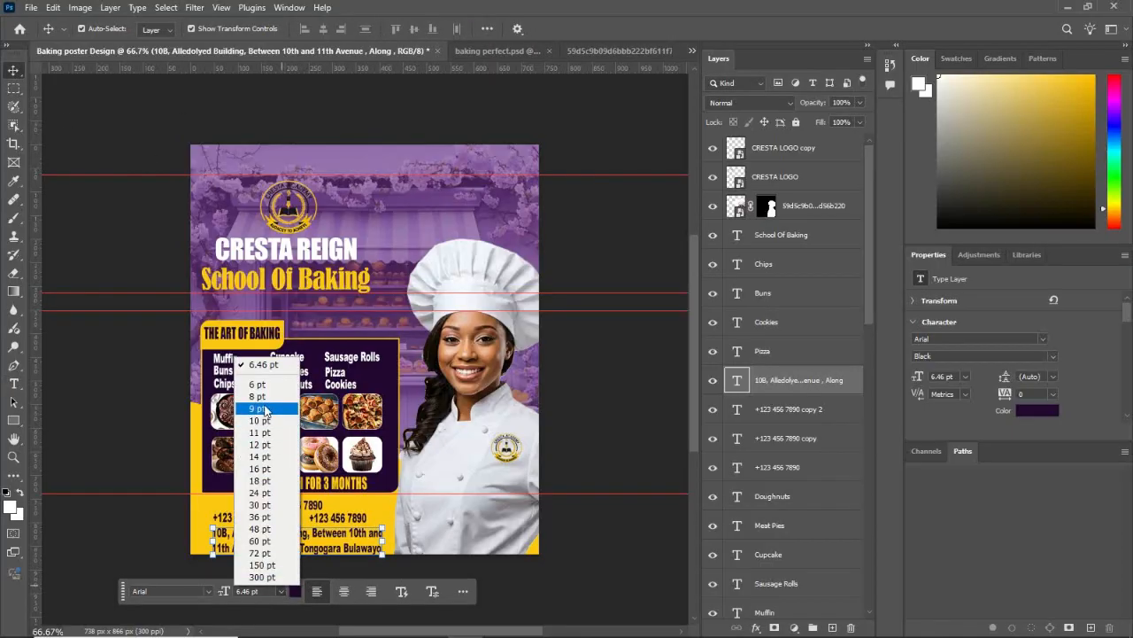
left_click(249, 590)
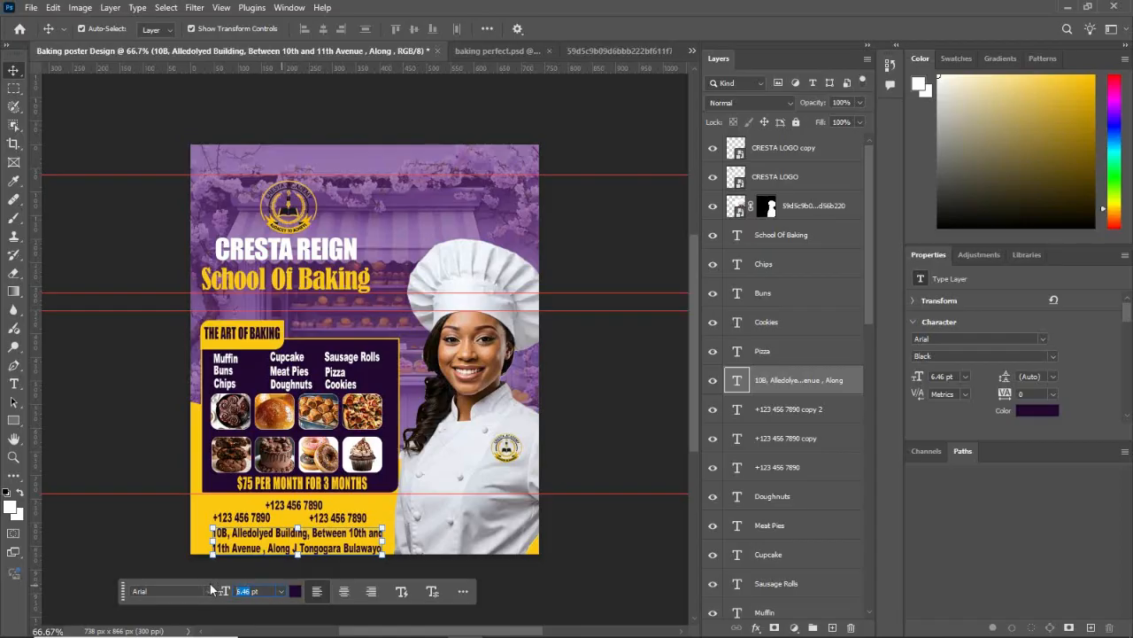
type("5 pt")
key("Return")
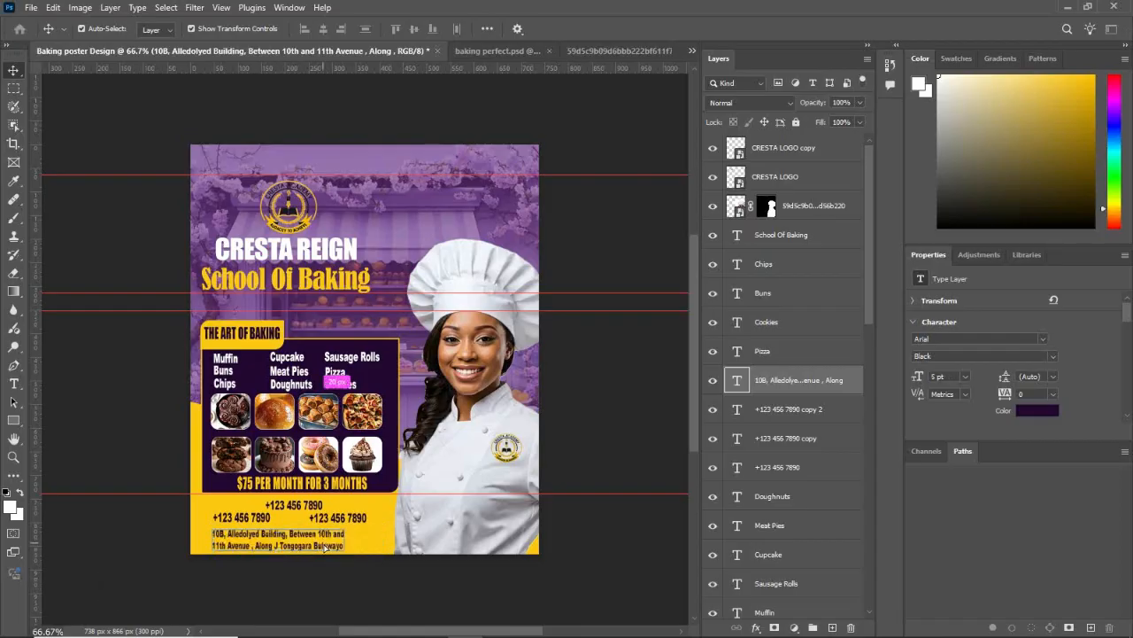
Step: Scale the address text up to about 110% and nudge it into place beneath the phone numbers
key("ctrl+t")
mouse_move(346, 526)
left_mouse_down()
mouse_move(358, 524)
mouse_move(341, 539)
left_mouse_up()
key("Up")
key("Up")
key("Up")
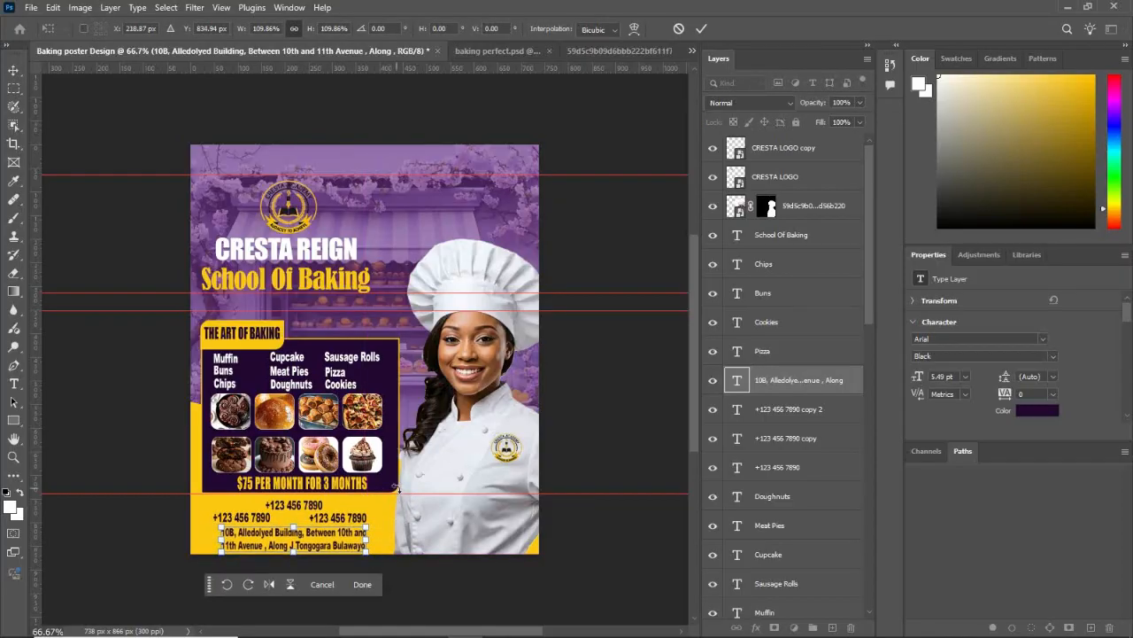
key("Right")
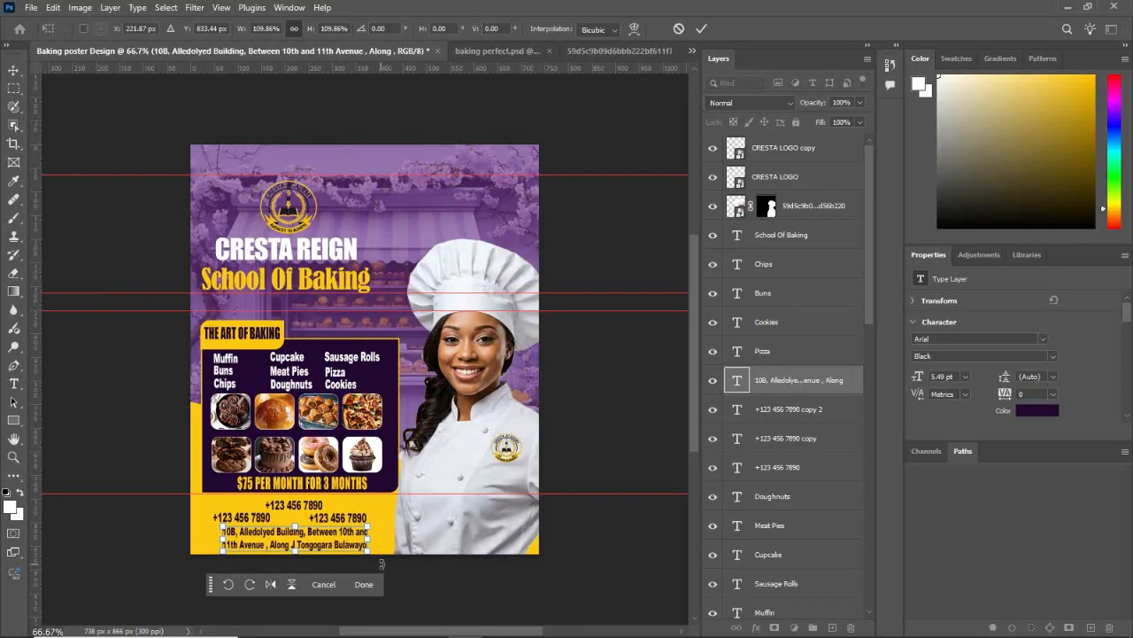
left_click(364, 584)
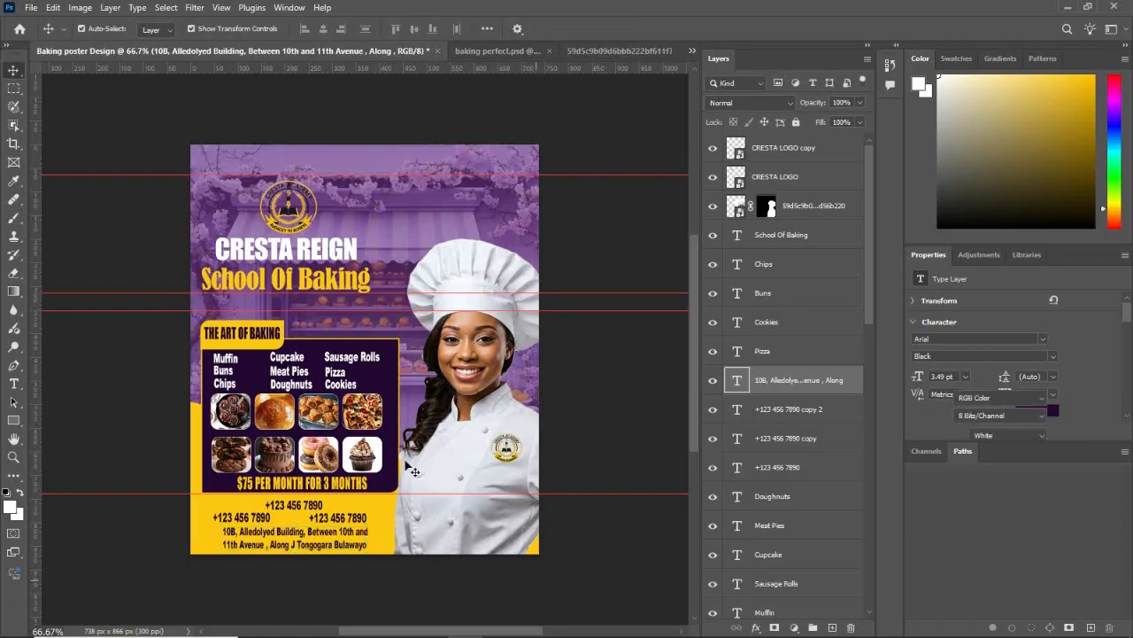
Step: Move the three phone numbers up and closer together, and reposition the address text just beneath them
left_click(305, 514)
left_click(265, 520)
left_click(262, 539)
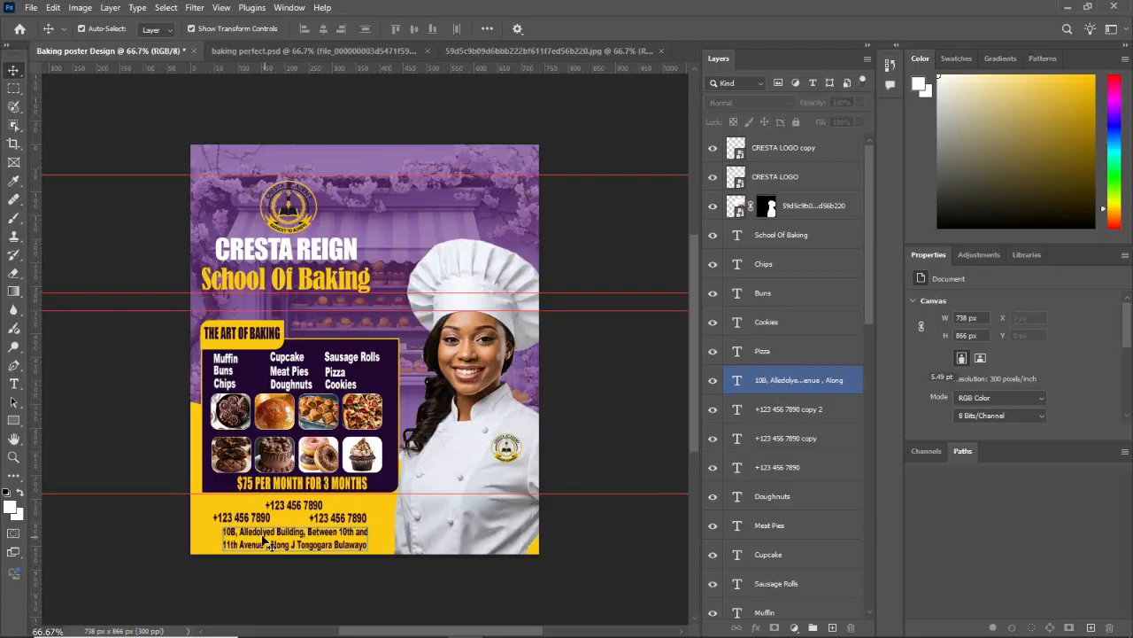
left_click_drag(265, 538, 269, 544)
left_click_drag(301, 502, 266, 514)
left_click(563, 545)
left_click_drag(352, 522, 342, 518)
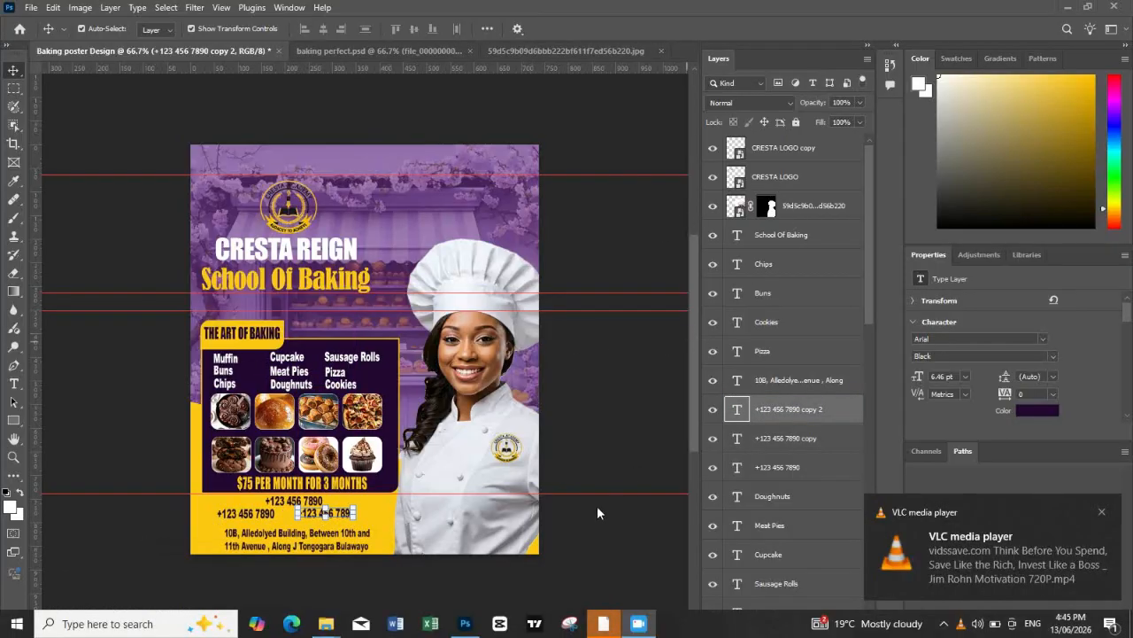
left_click(596, 425)
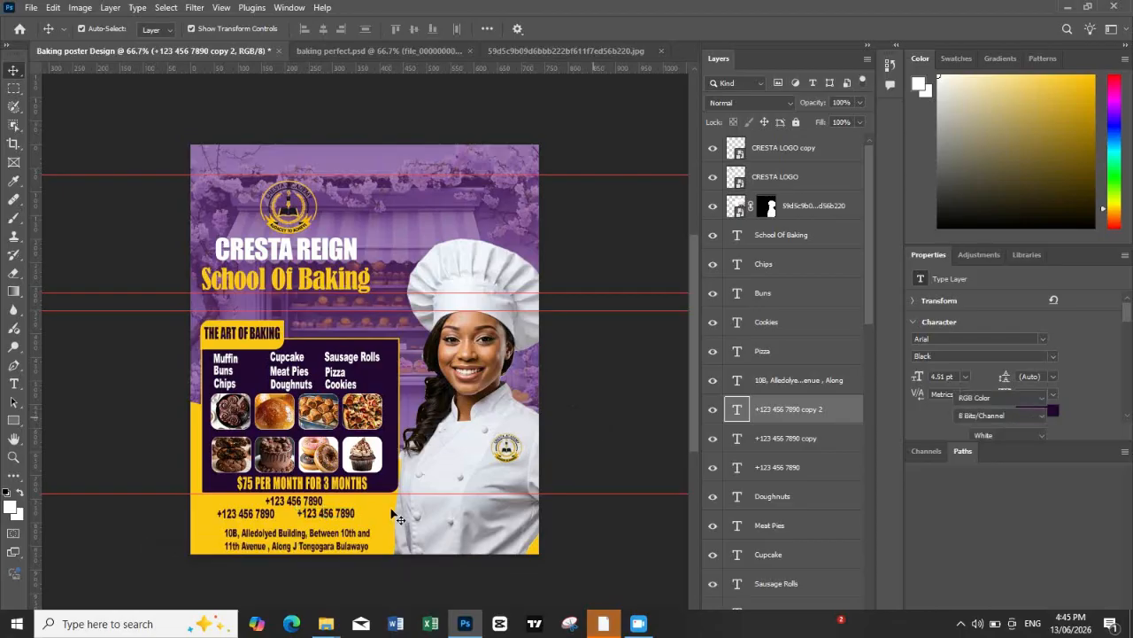
left_click_drag(294, 556, 285, 541)
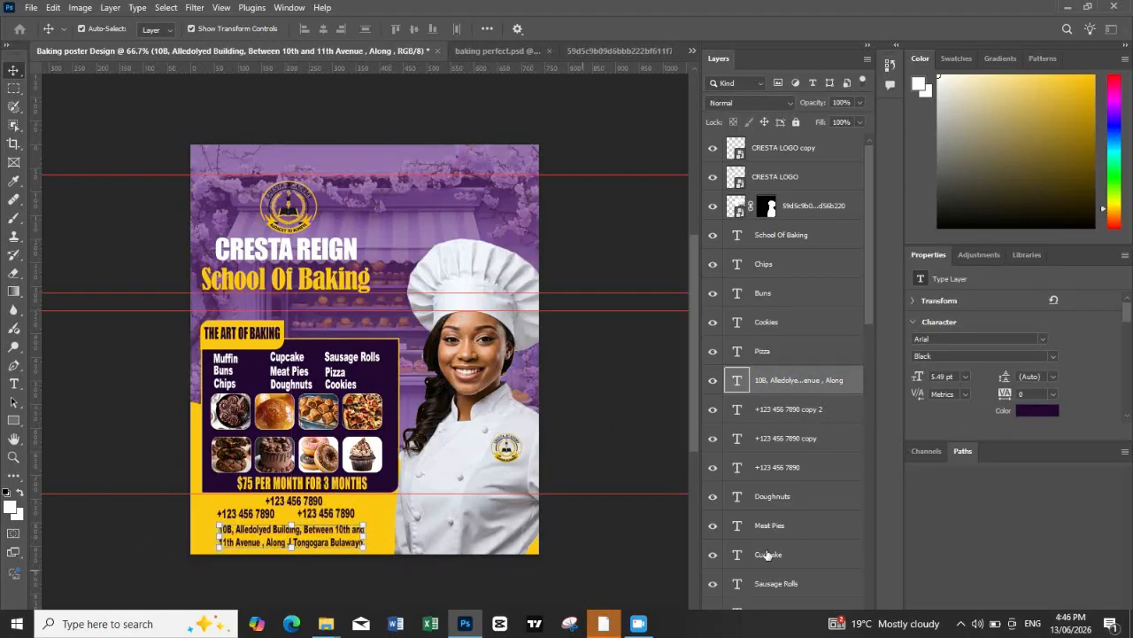
Step: Set the address text's tracking to 50 and move it up slightly beneath the phone numbers
left_click(1053, 393)
left_click(1038, 544)
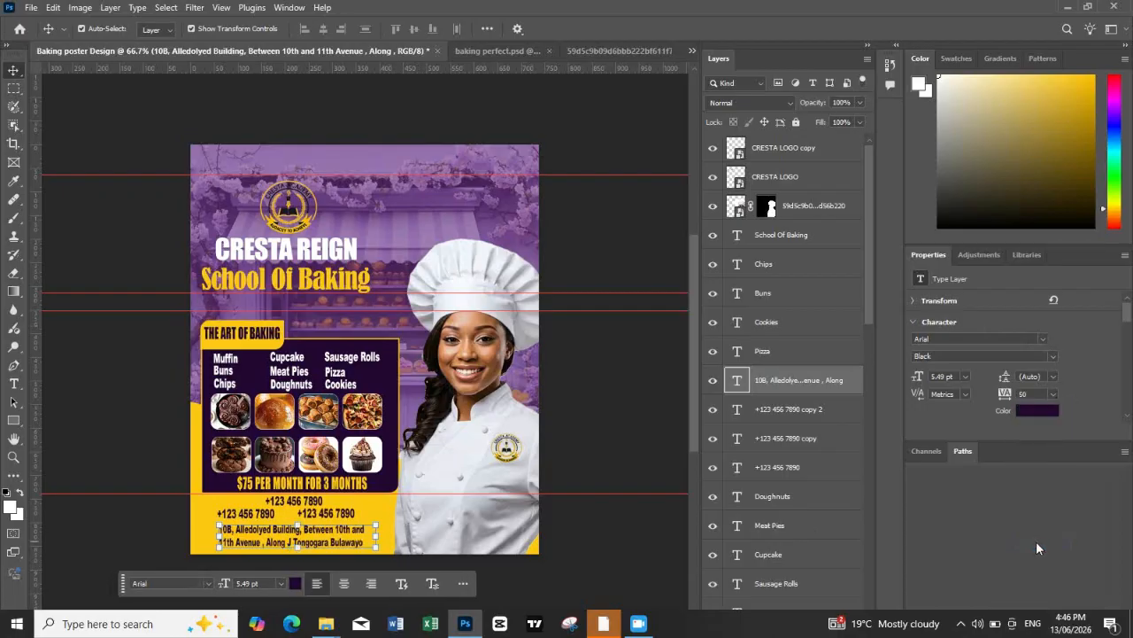
left_click_drag(350, 537, 347, 534)
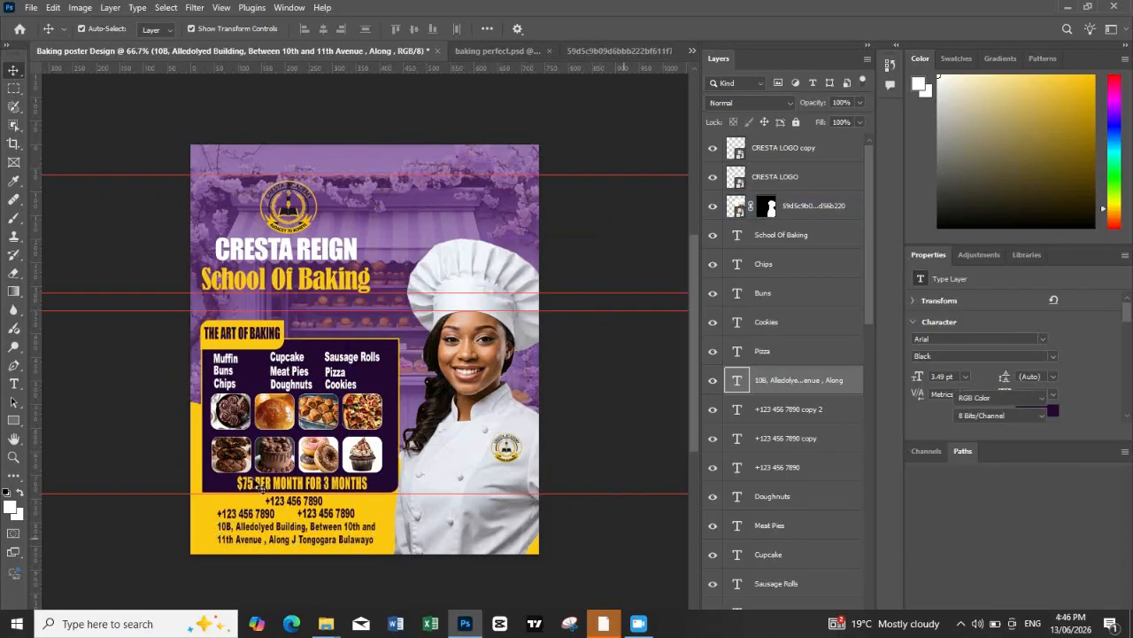
Step: Replace the placeholder in the uppermost phone line with the school's first contact number
left_click(294, 501)
double_click(294, 500)
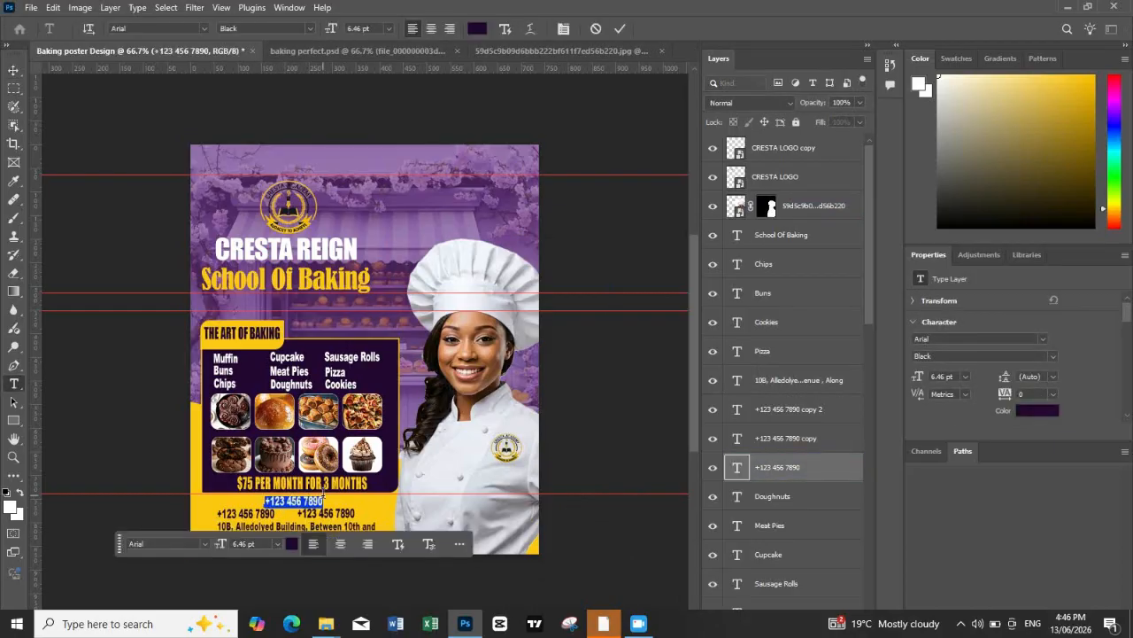
key("BackSpace")
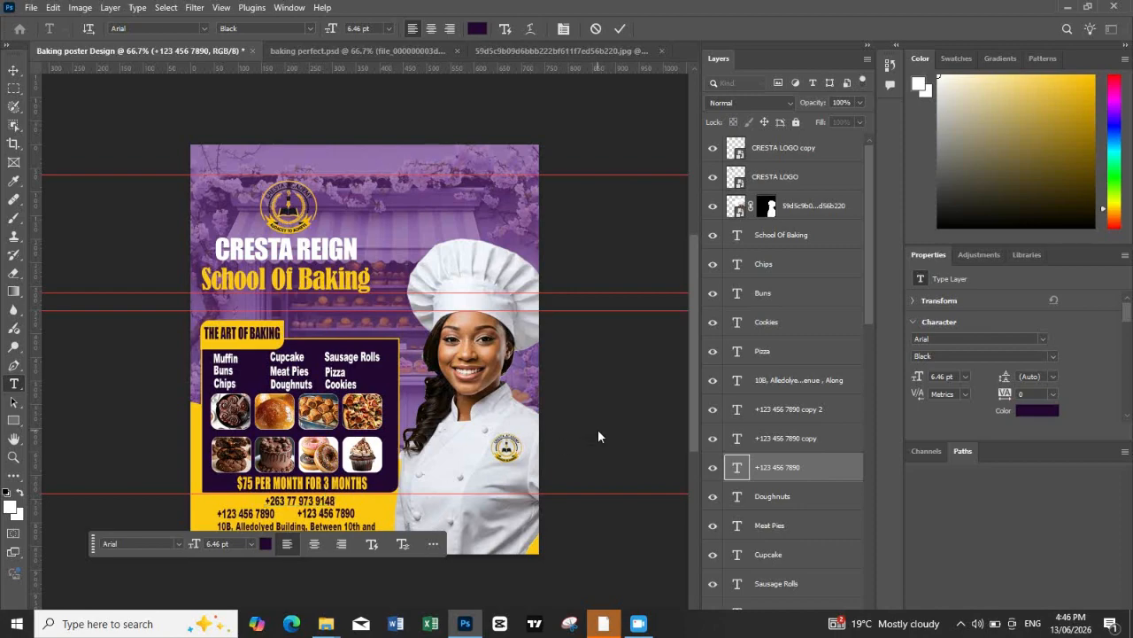
key("ctrl+Return")
Step: Nudge the address text slightly to adjust its gap below the phone numbers, and deselect it
left_click(334, 534)
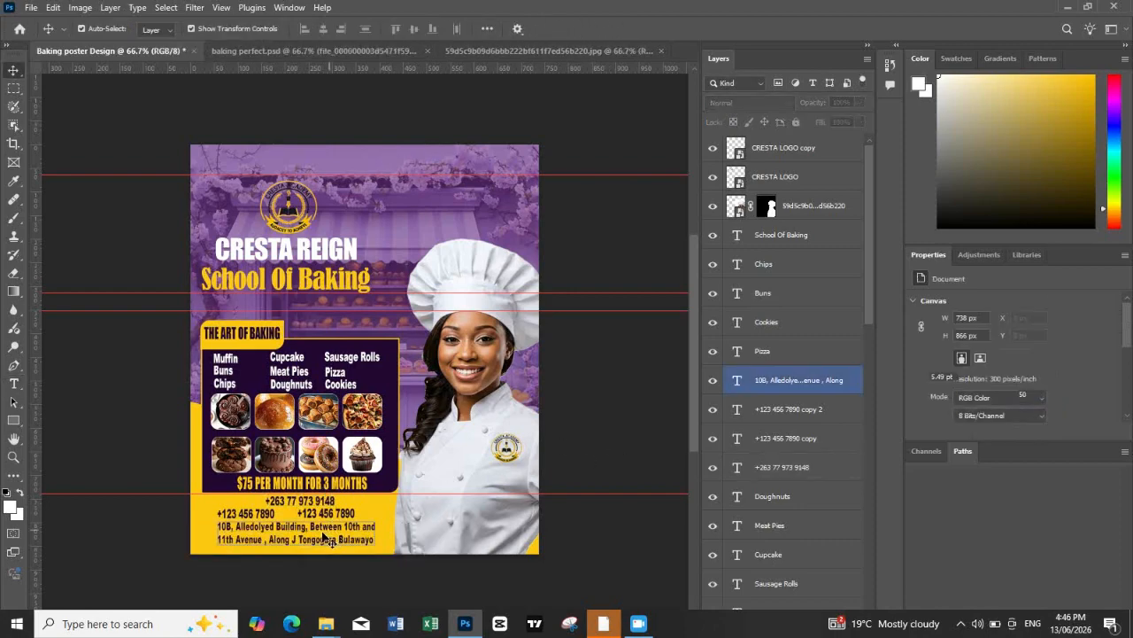
left_click_drag(333, 535, 331, 535)
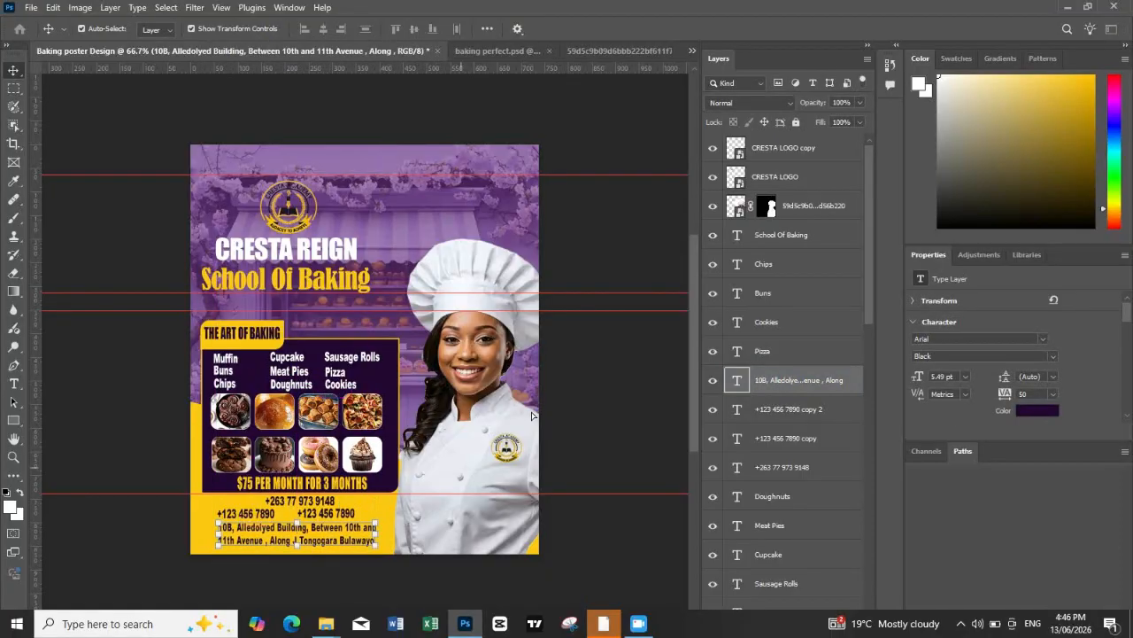
left_click(635, 416)
Step: Replace the placeholder in the lower-left phone line with the school's second contact number
left_click(236, 516)
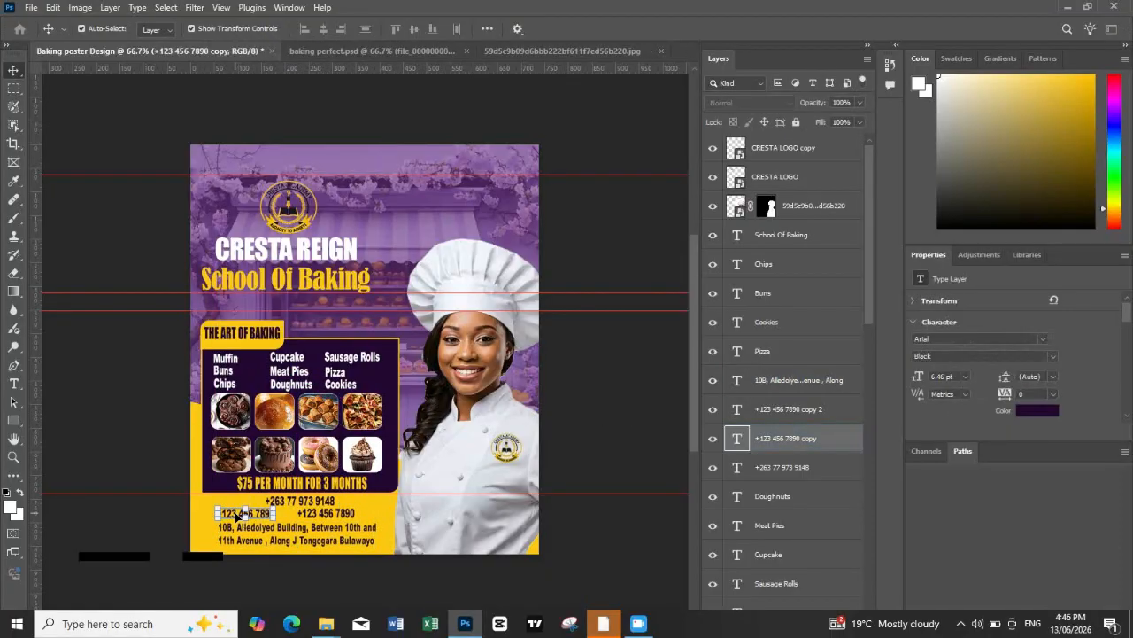
double_click(244, 518)
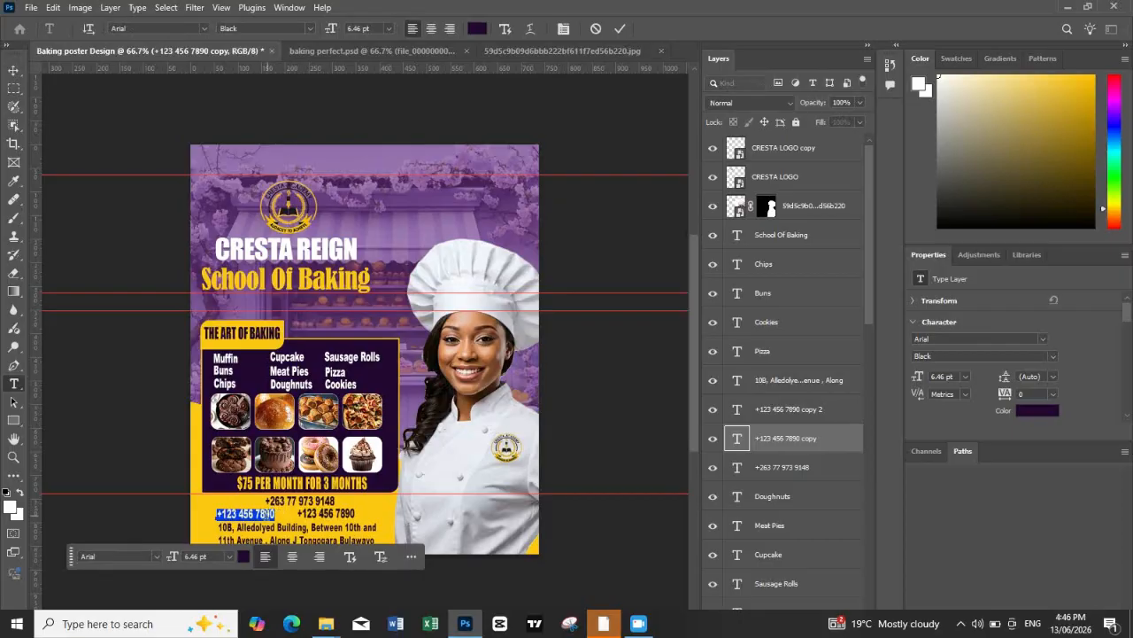
left_click_drag(222, 512, 282, 503)
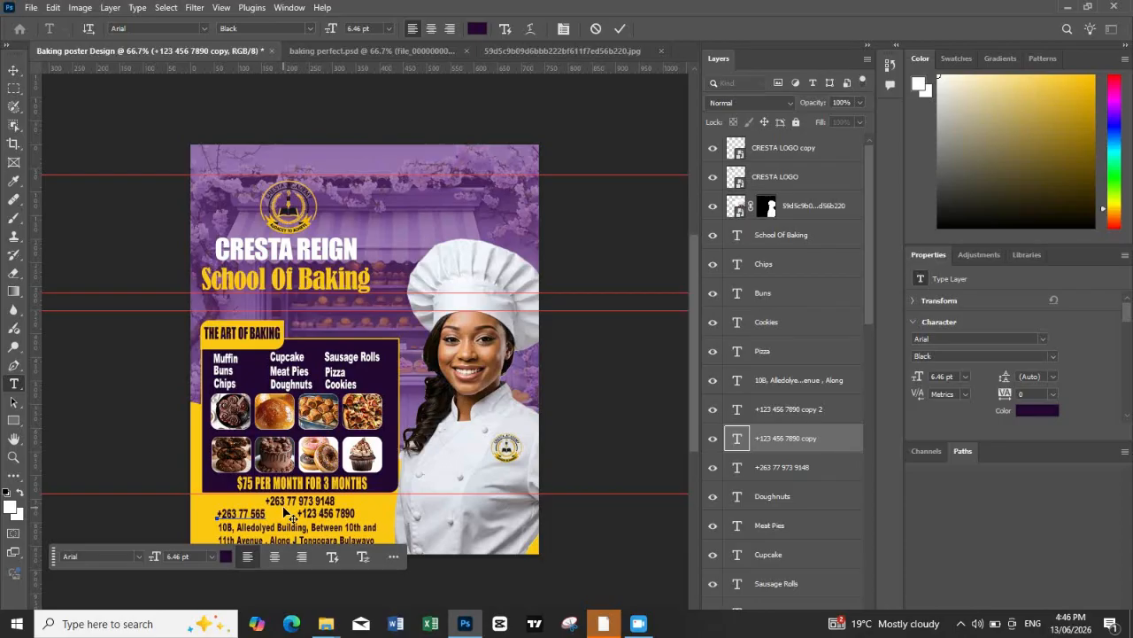
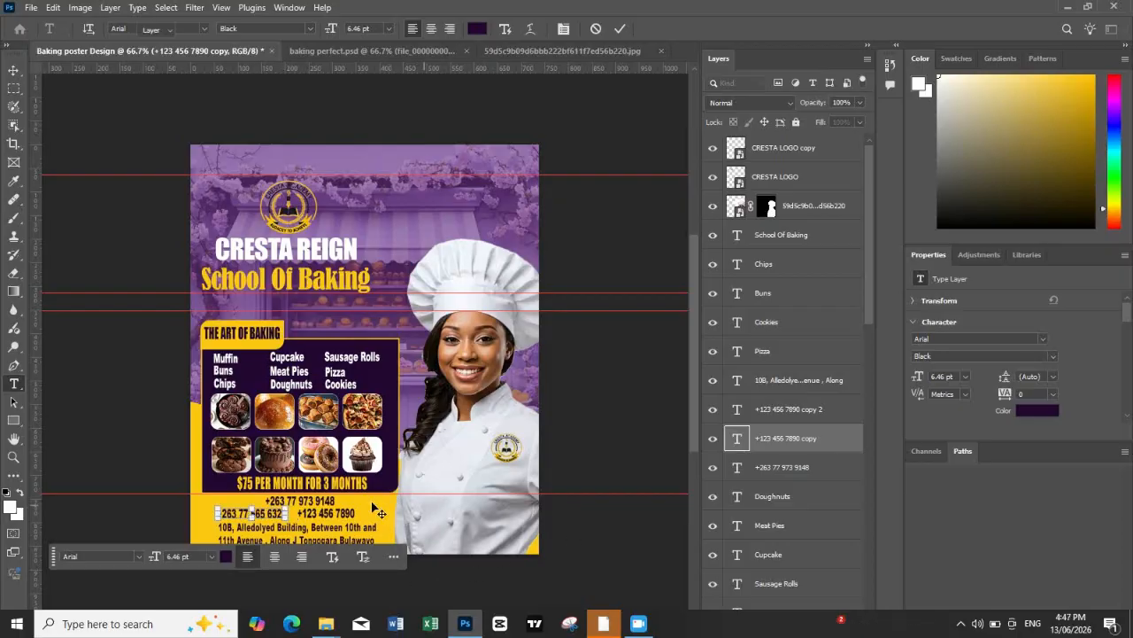
key("ctrl+Return")
key("v")
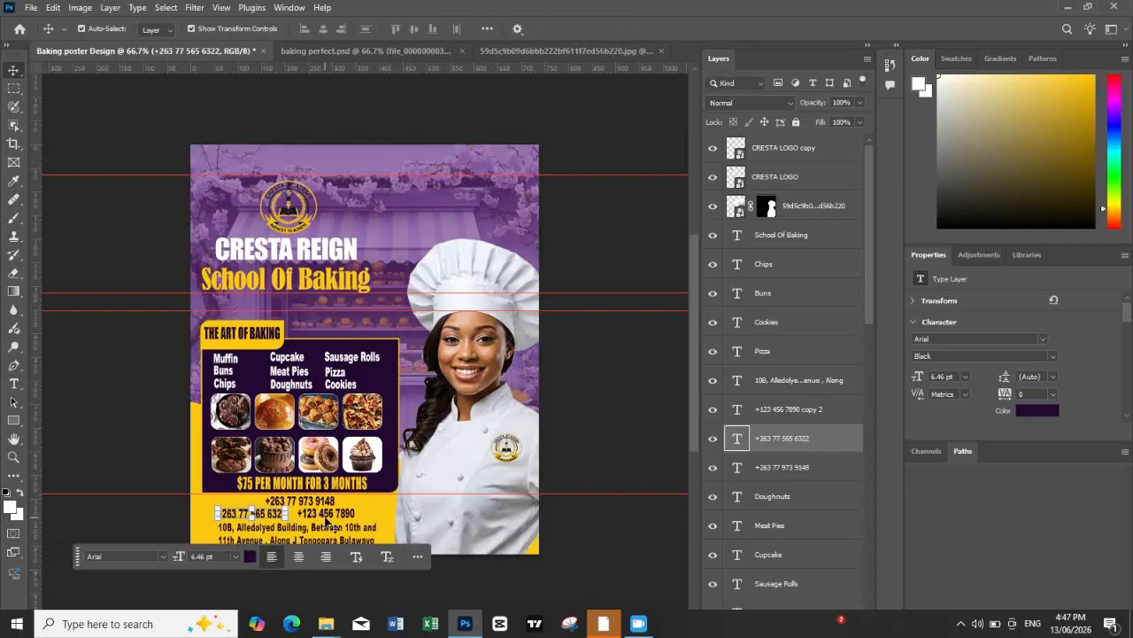
Step: Replace the placeholder in the lower-right phone line with the school's third contact number
left_click(327, 518)
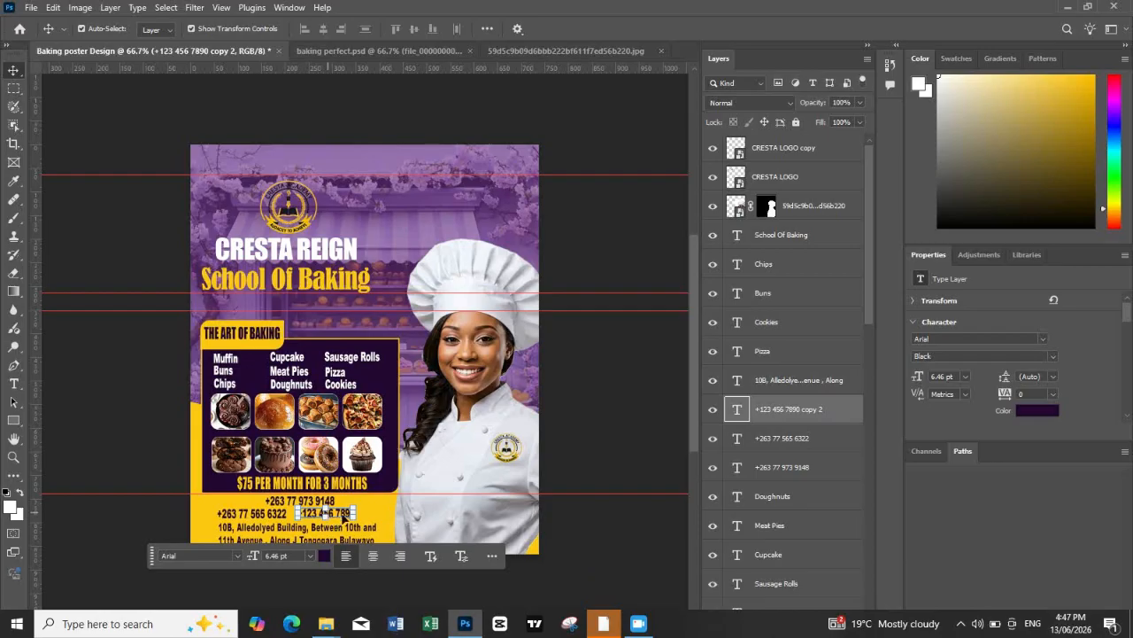
double_click(342, 514)
left_click_drag(354, 513, 316, 500)
type("+263 7")
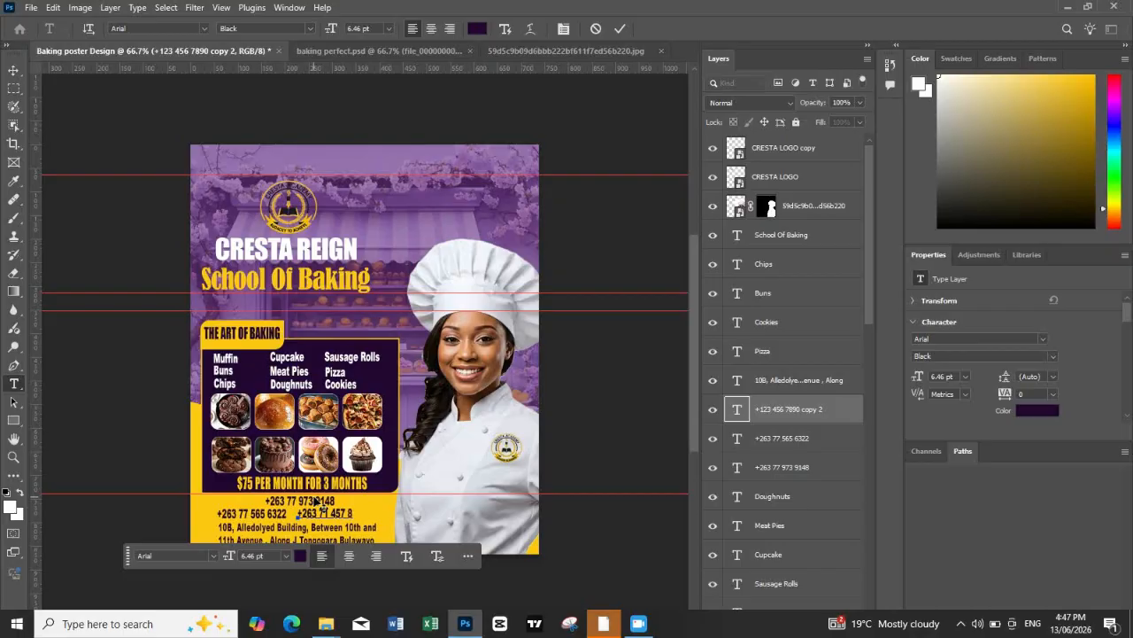
type("1")
key("Escape")
key("v")
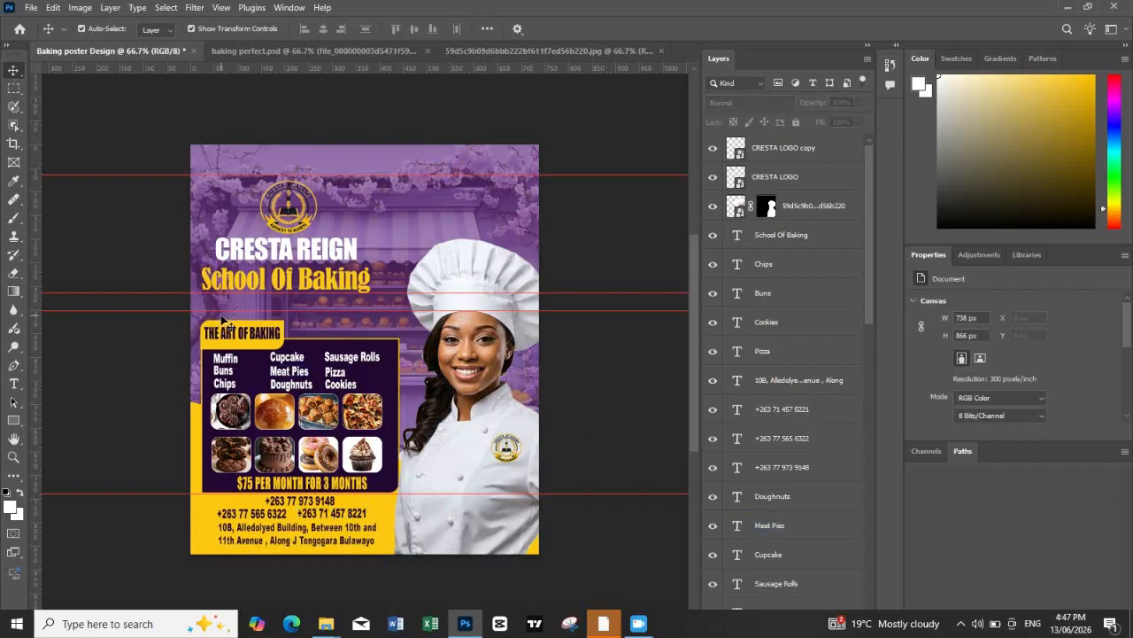
Step: Scale the three phone numbers together to about 88% and nudge them down toward the address text
left_click(292, 383)
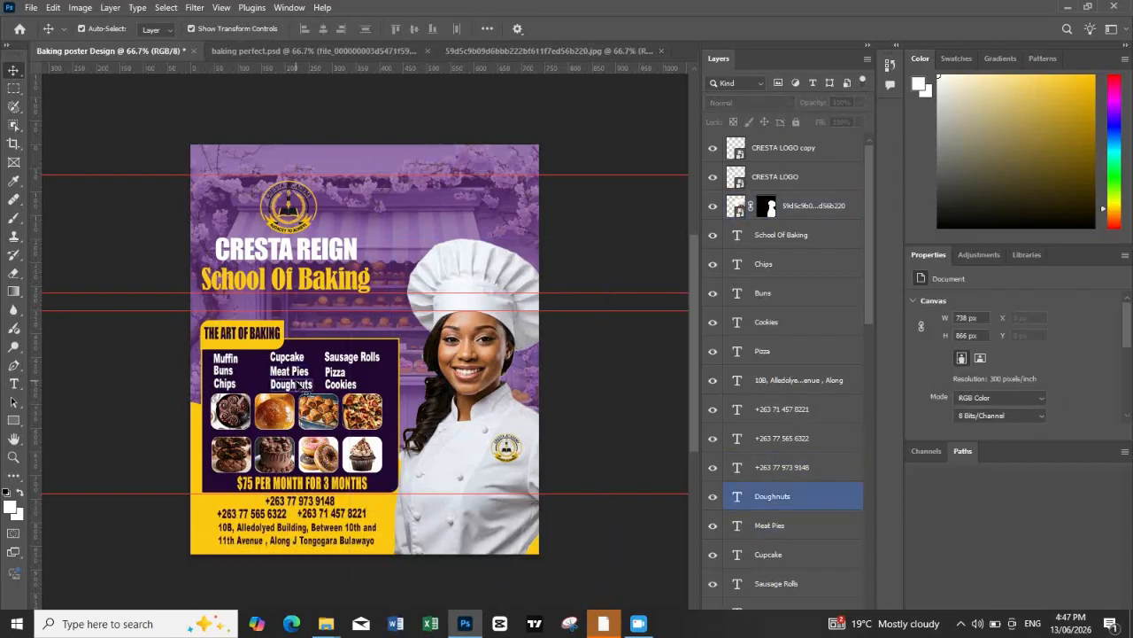
left_click(266, 534)
left_click(237, 513)
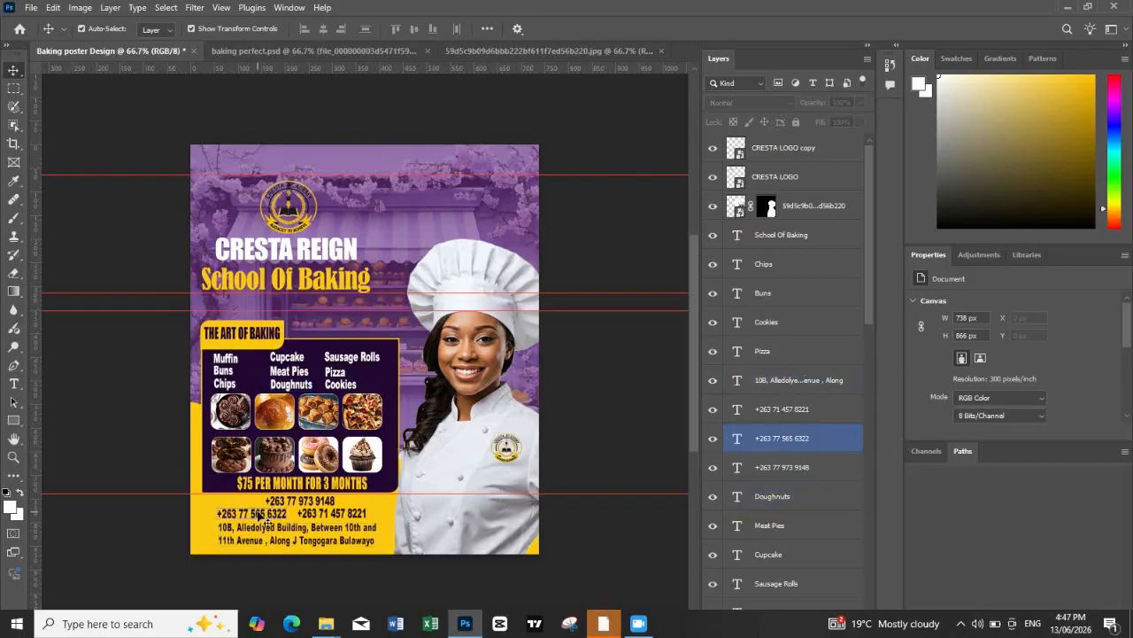
left_click_drag(218, 497, 317, 504)
key("ctrl+t")
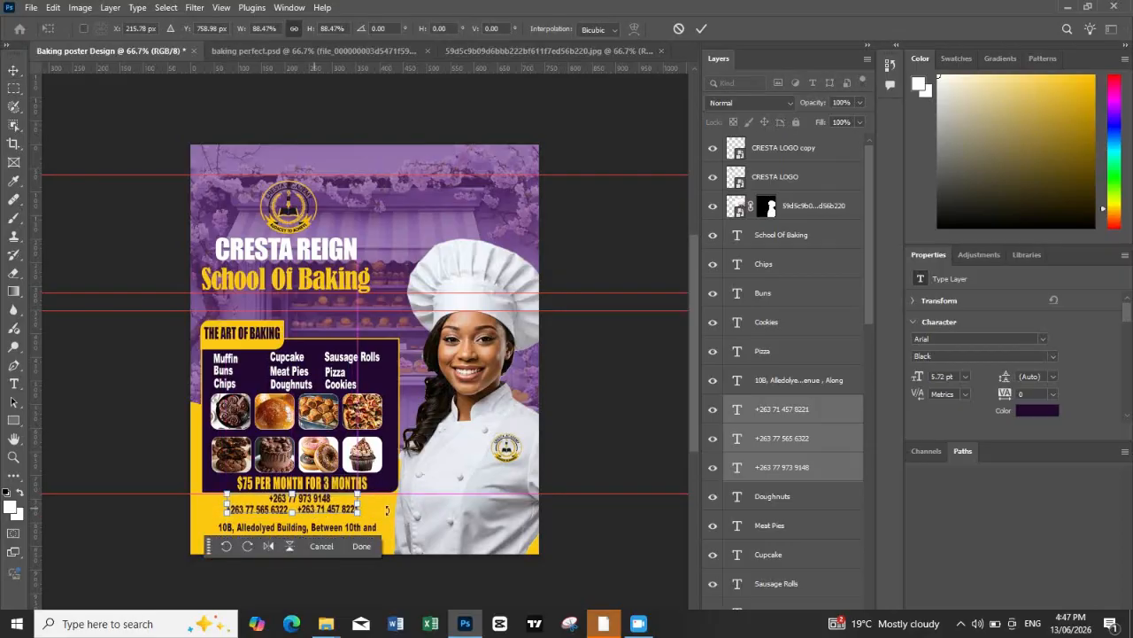
key("Down")
key("Down")
key("Down")
key("Down")
key("Down")
key("Down")
key("Down")
key("Down")
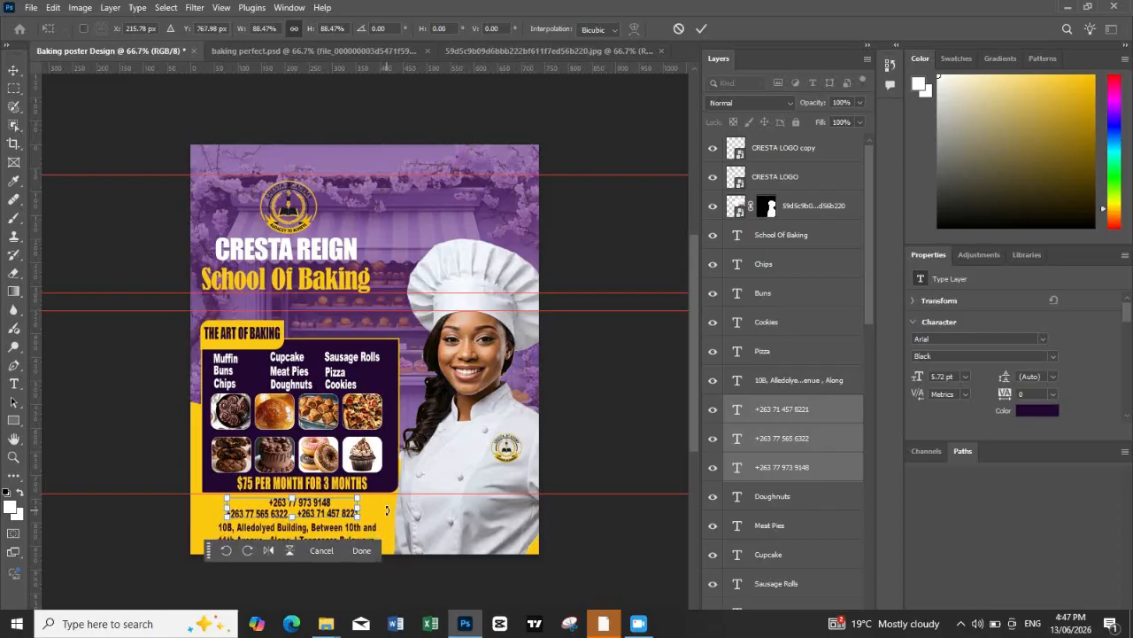
key("Return")
left_click(641, 415)
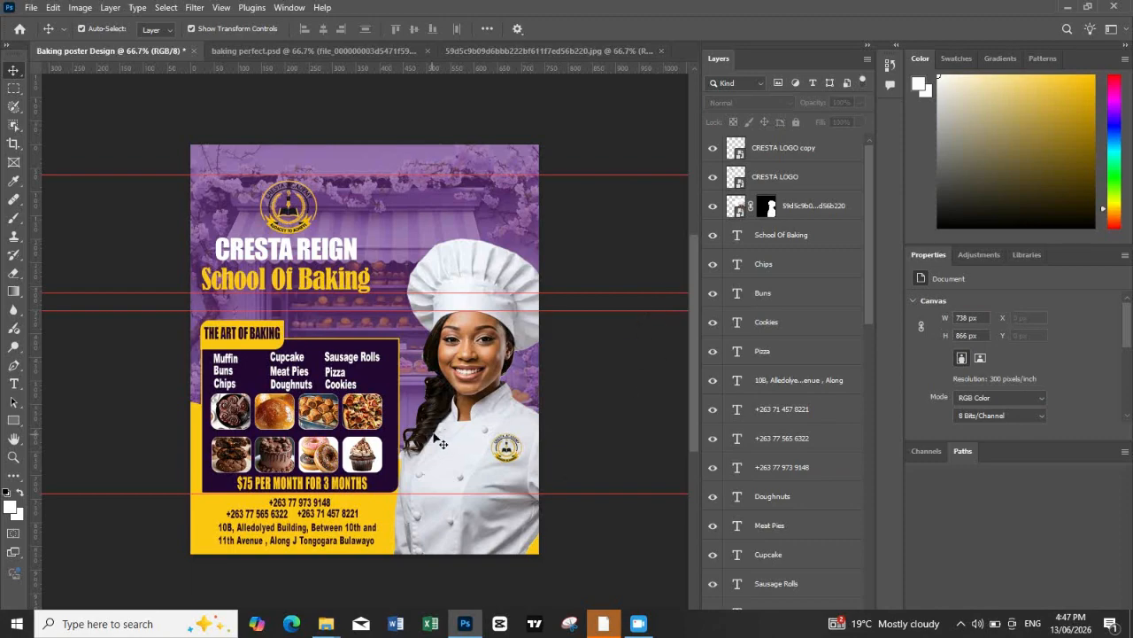
Step: Lock the chef cutout layer, and select the three phone numbers together and nudge them up slightly
left_click(338, 531)
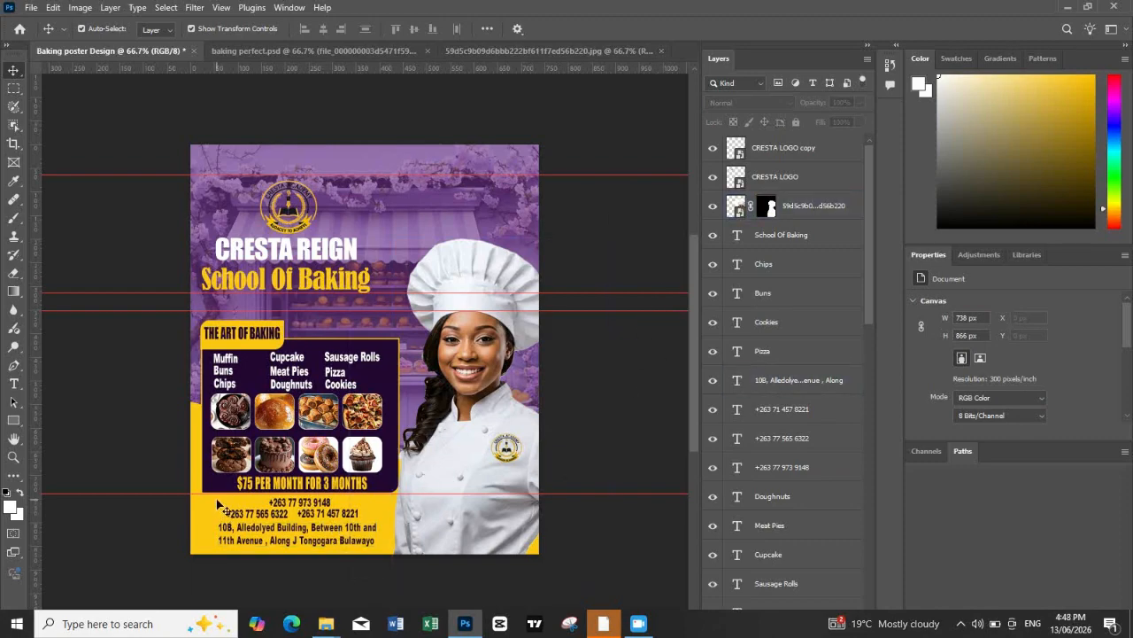
left_click_drag(217, 500, 368, 509)
left_click(636, 414)
left_click(815, 206)
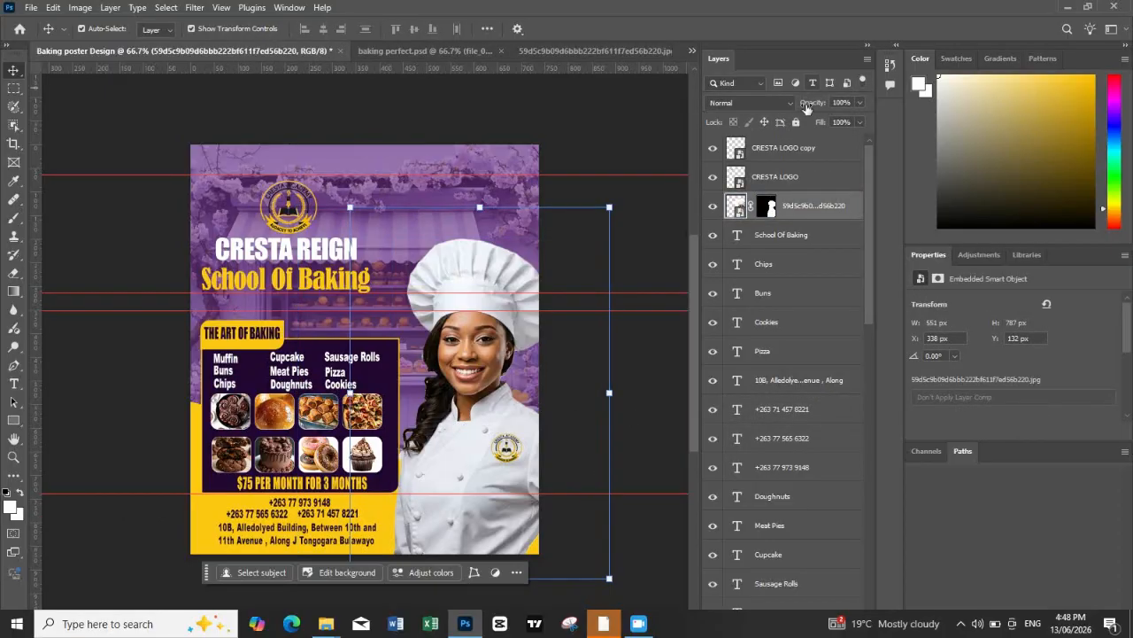
left_click(796, 123)
left_click_drag(390, 518, 232, 497)
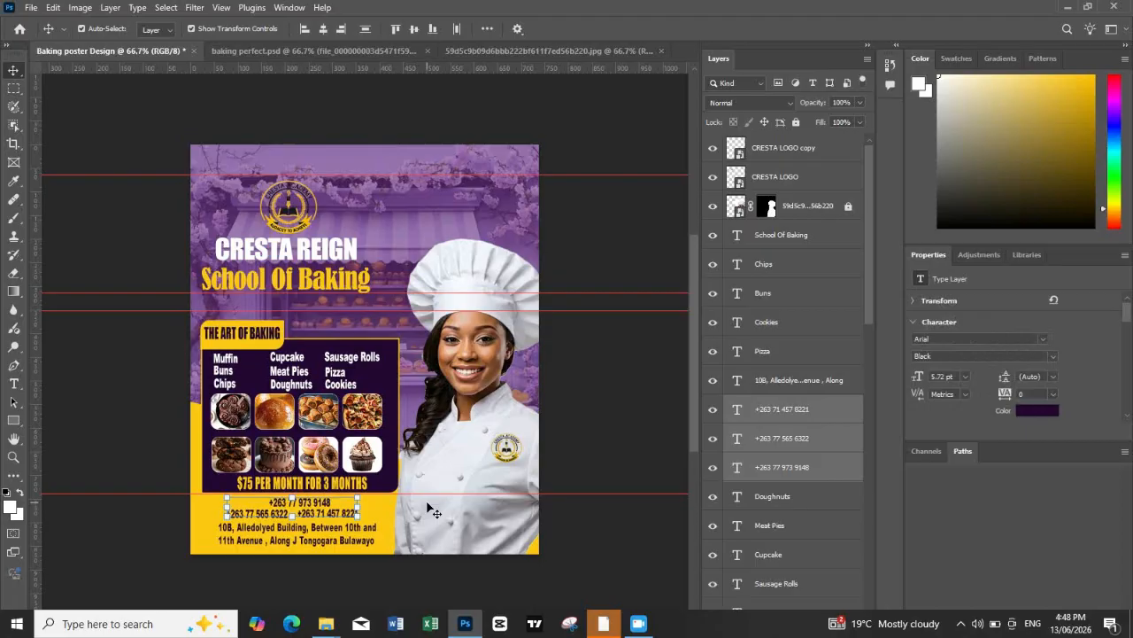
left_click(630, 410)
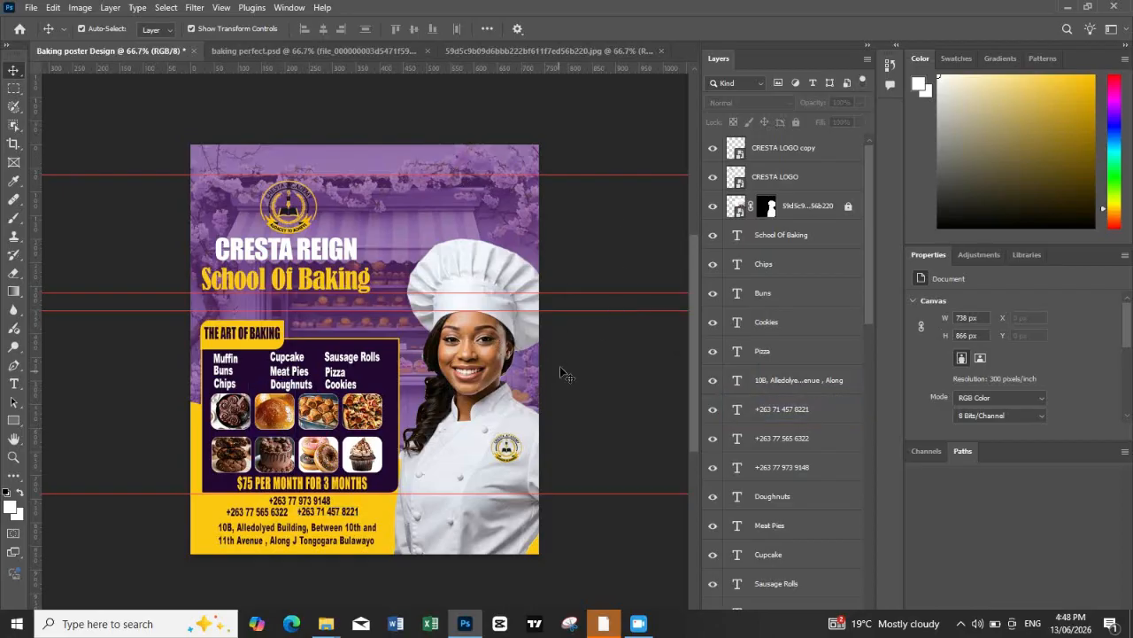
left_click(788, 187)
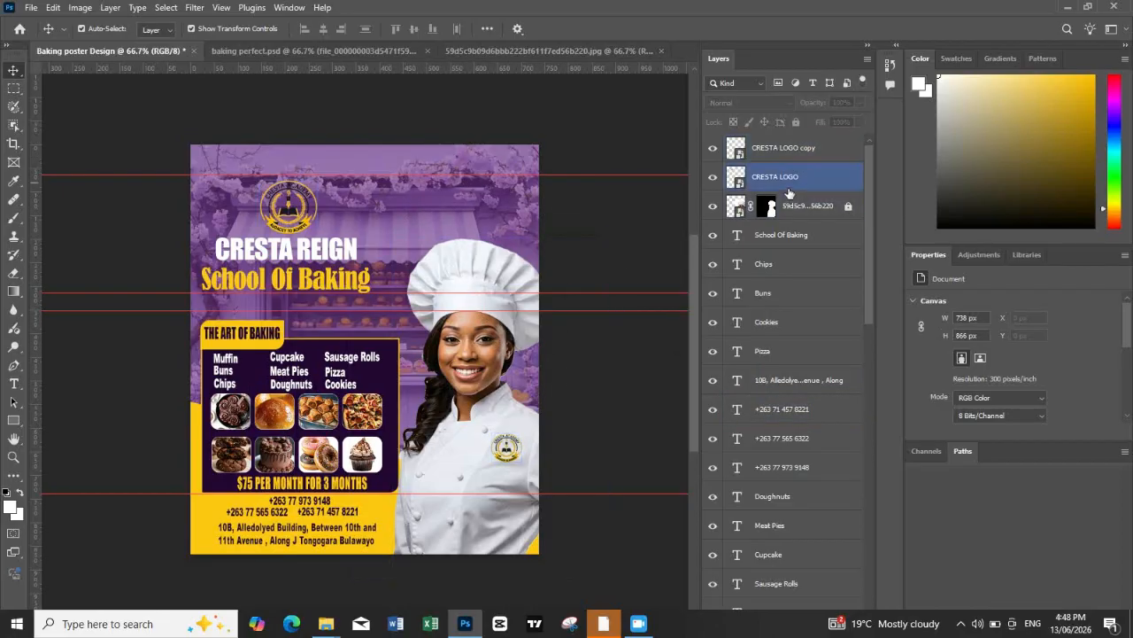
left_click(797, 206)
scroll(791, 438, "down", 5)
left_click(791, 437)
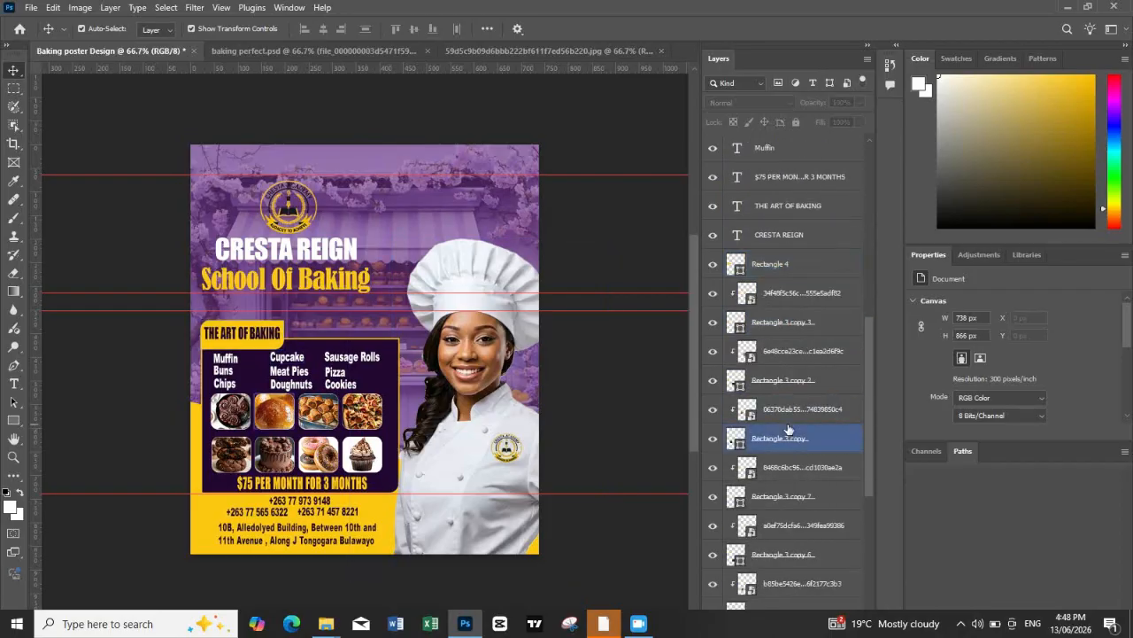
Step: Set the opacity of the purple background overlay rectangle to about 68%
scroll(789, 431, "down", 5)
left_click(797, 549)
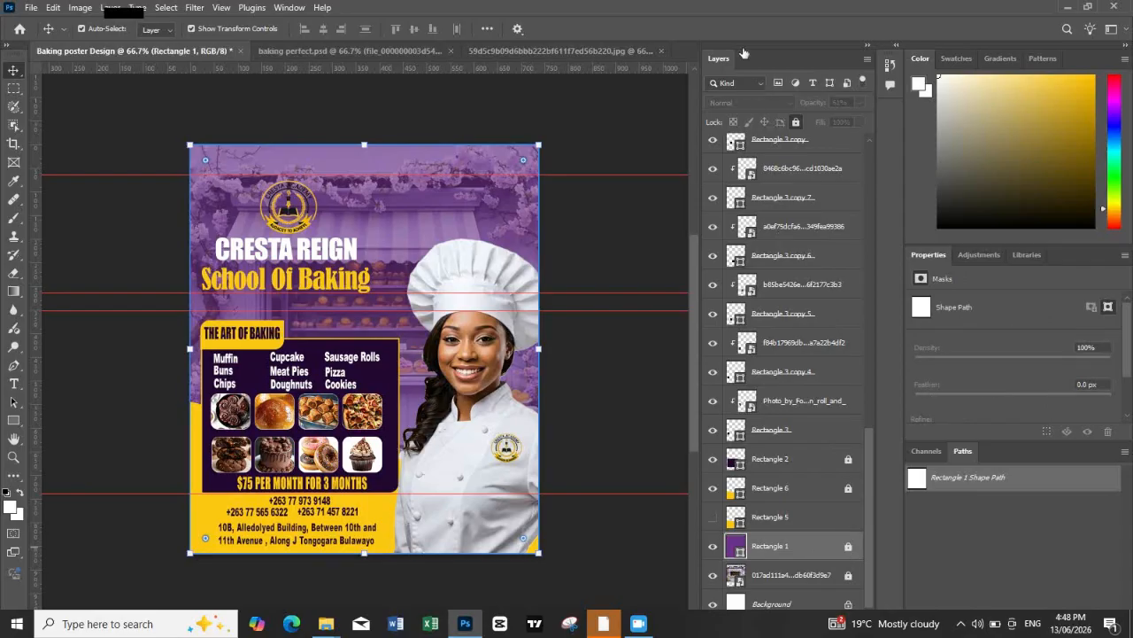
left_click(859, 102)
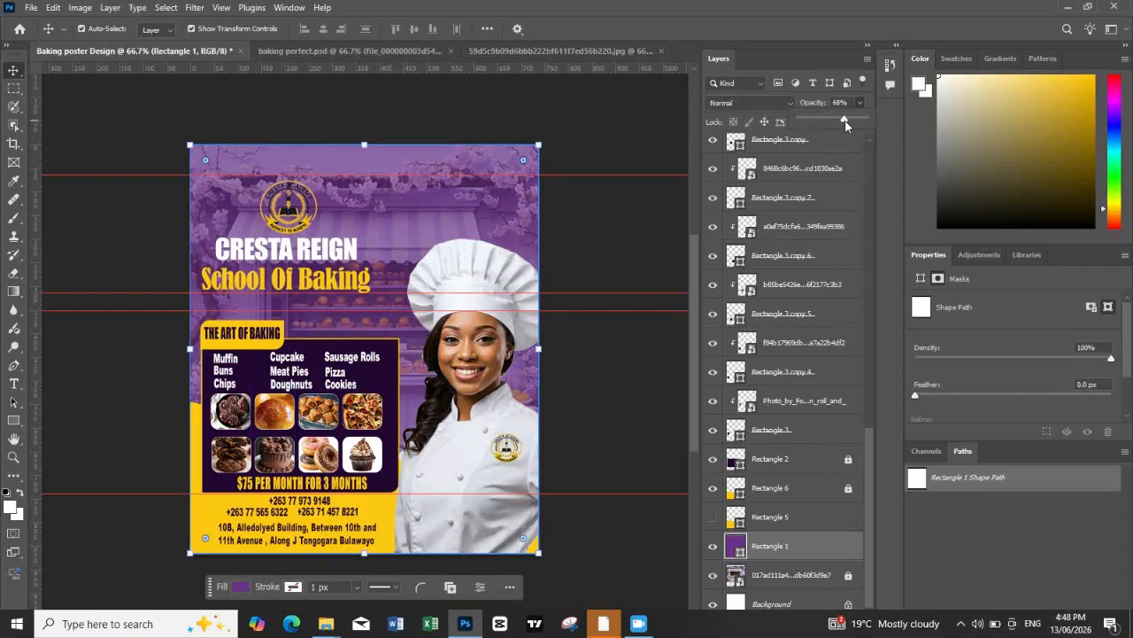
left_click(646, 143)
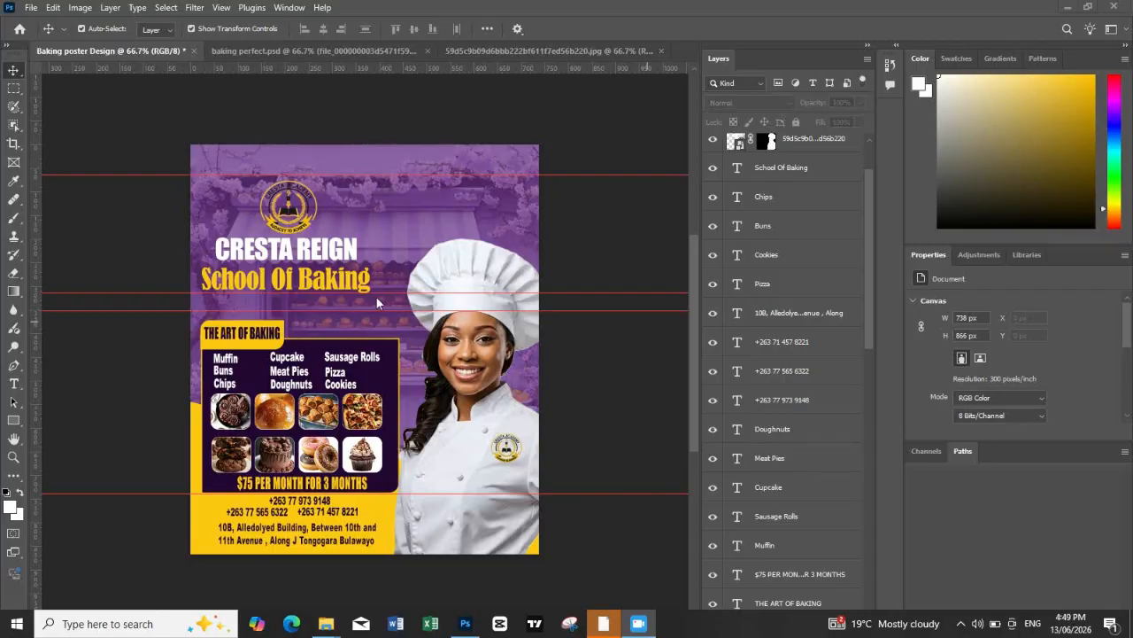
Step: Save the poster as a Photoshop PSD file named Baking poster Design in the baking and cooking course folder
left_click(31, 7)
left_click(75, 174)
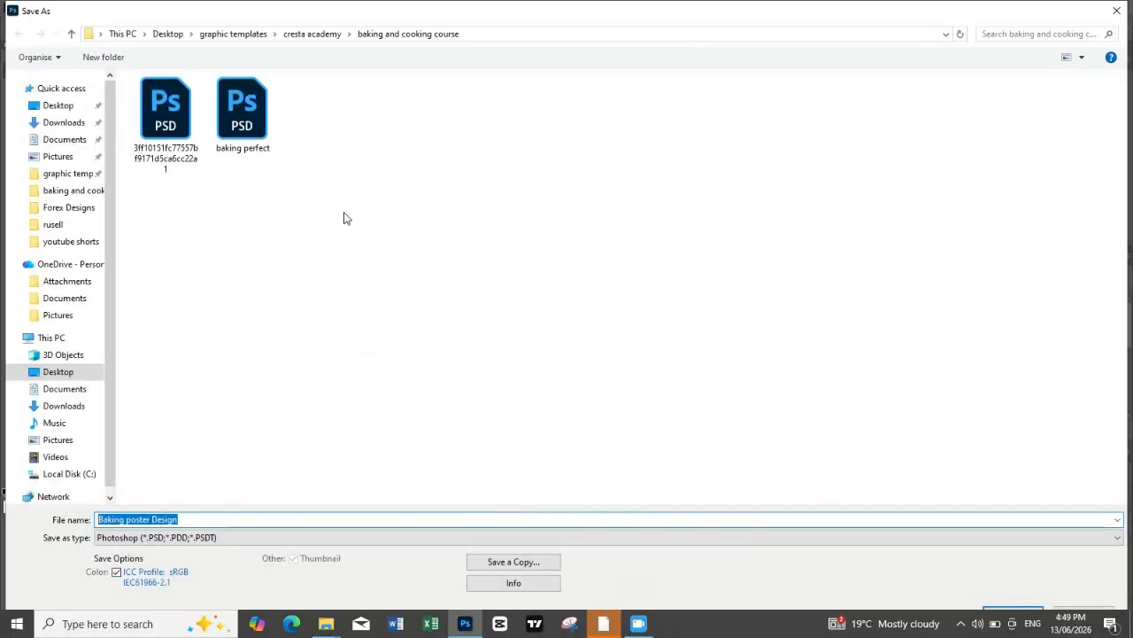
left_click(1019, 613)
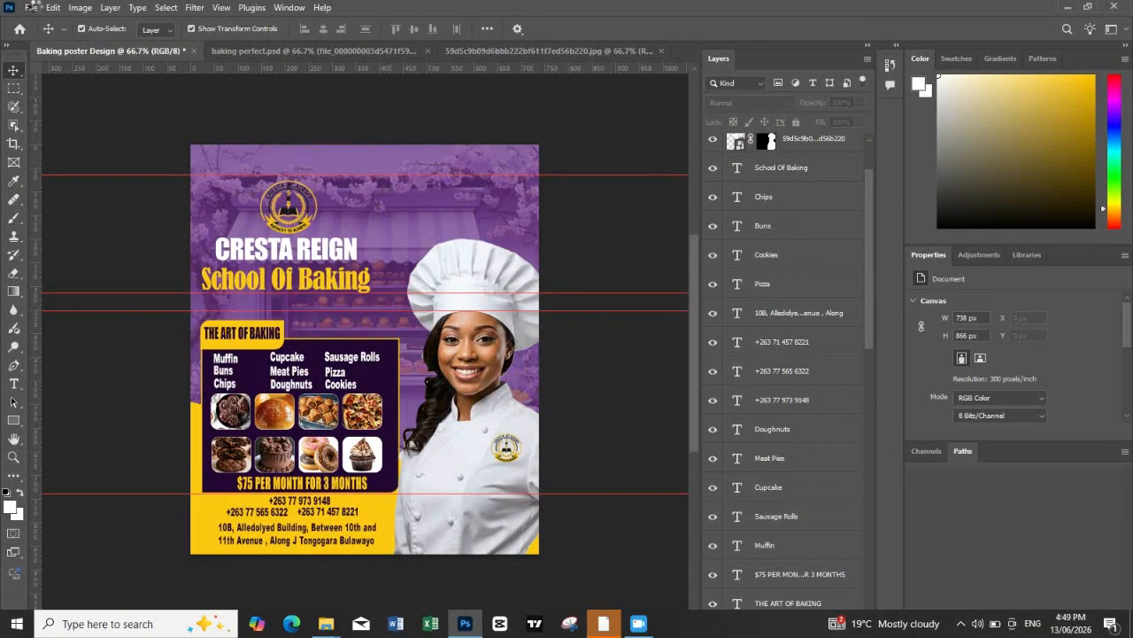
left_click(31, 7)
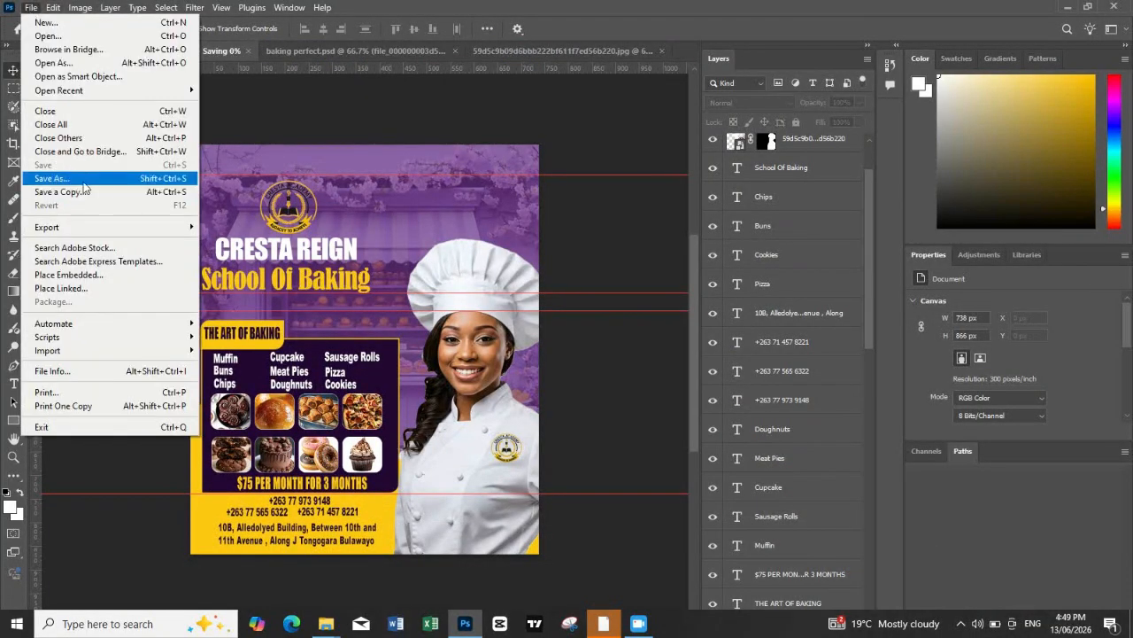
left_click(86, 179)
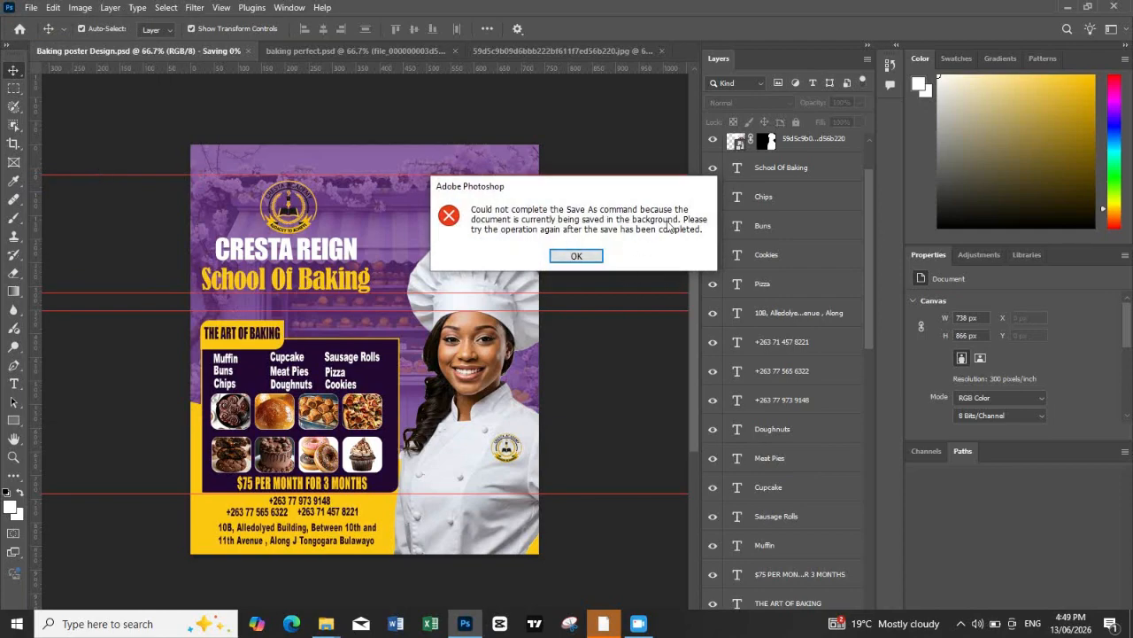
left_click(577, 256)
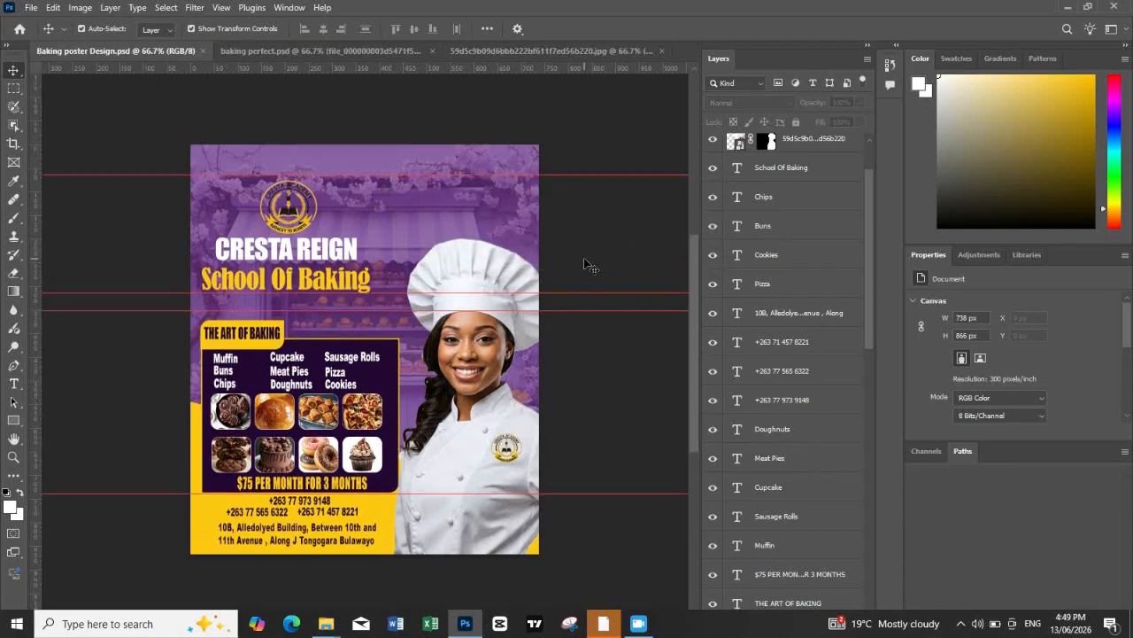
Step: Inspect the poster's course list, food photos, price line and contact details at closer range
scroll(584, 263, "up", 1)
scroll(585, 264, "down", 1)
left_click(13, 457)
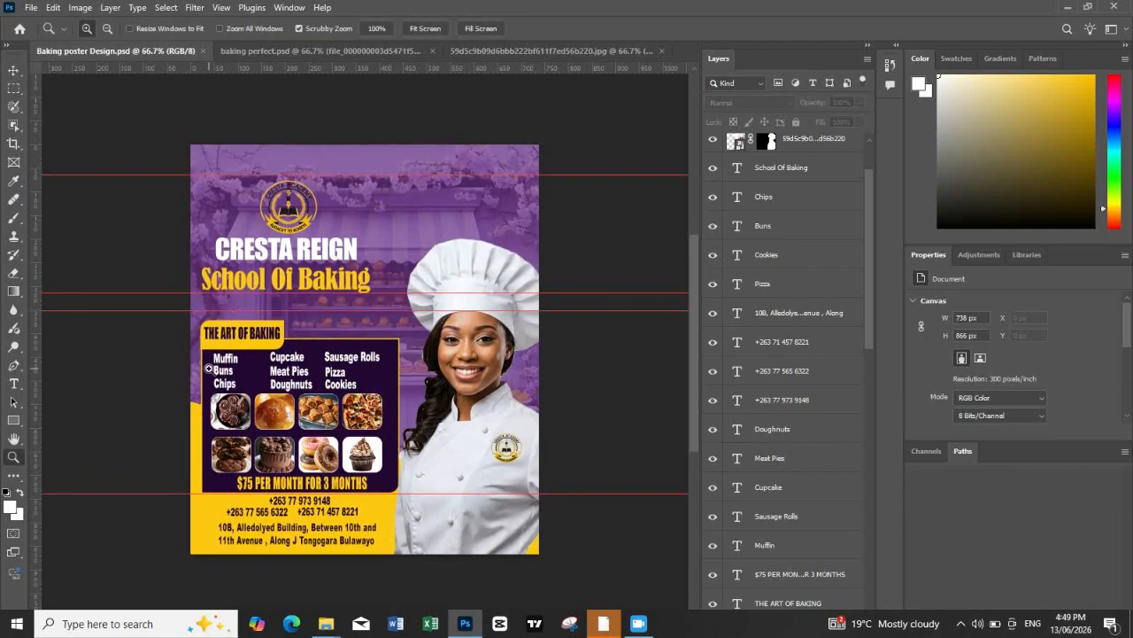
left_click(254, 363)
scroll(254, 359, "down", 2)
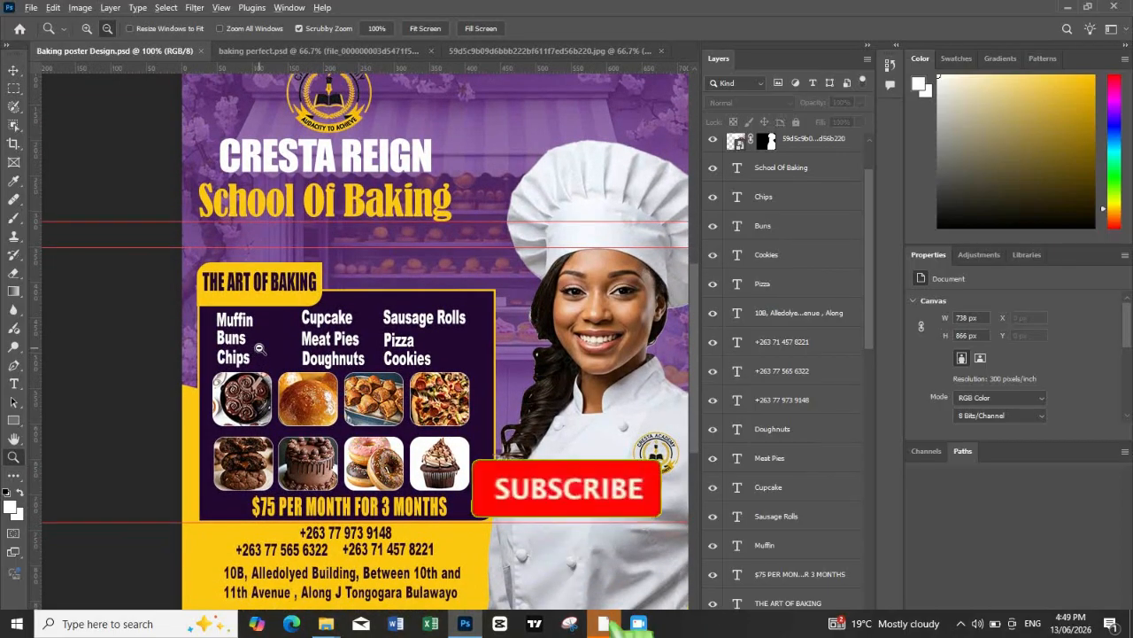
left_click(255, 356, "alt")
scroll(308, 319, "up", 3)
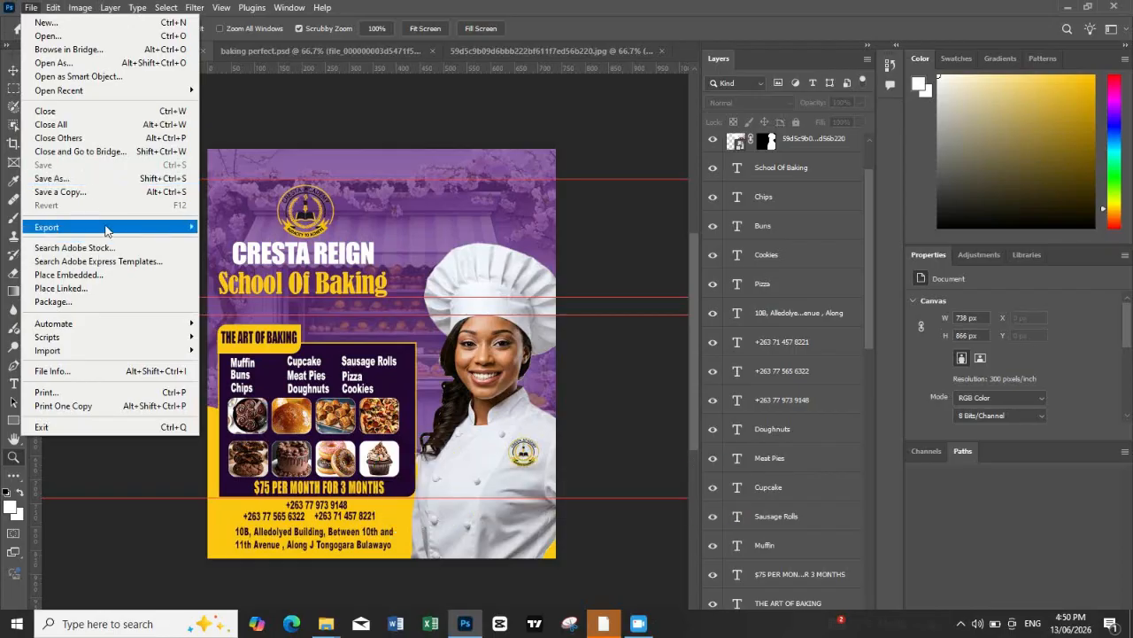
Step: Export the poster as a JPG at quality 7, named Baking poster Design, into the baking and cooking course folder
mouse_move(132, 227)
left_click(249, 240)
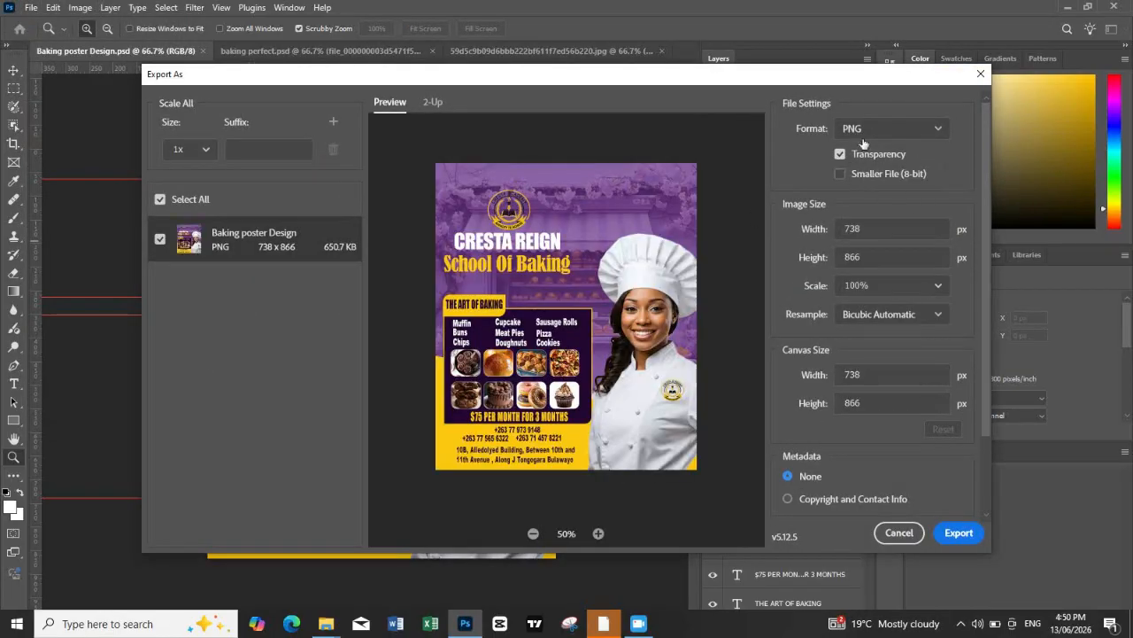
left_click(863, 131)
left_click(855, 176)
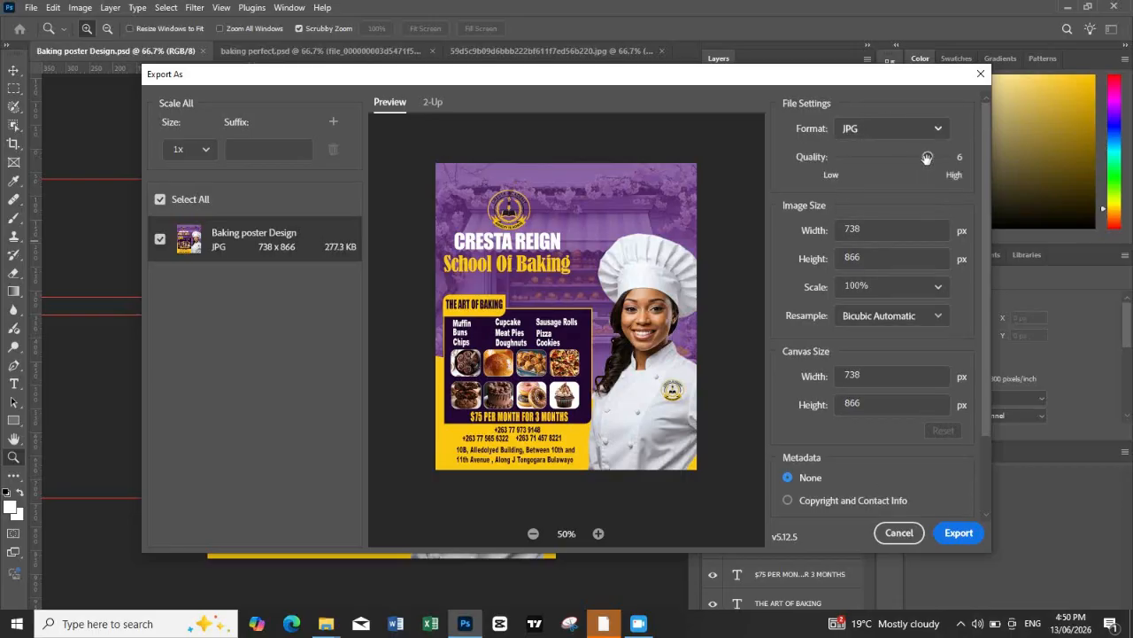
left_click_drag(927, 158, 946, 157)
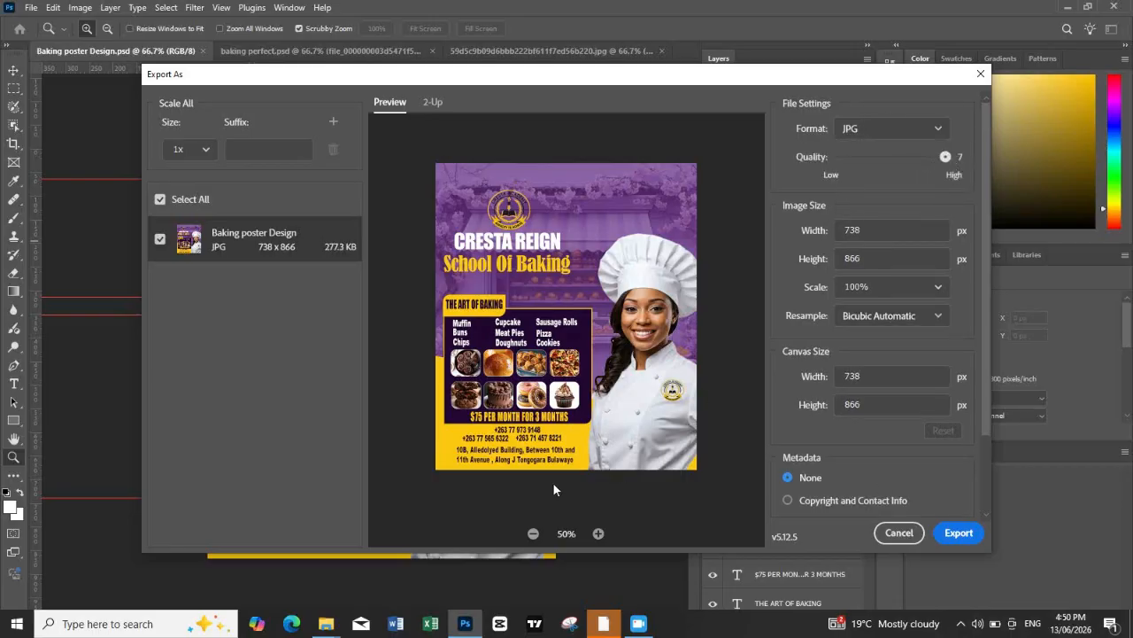
left_click(958, 532)
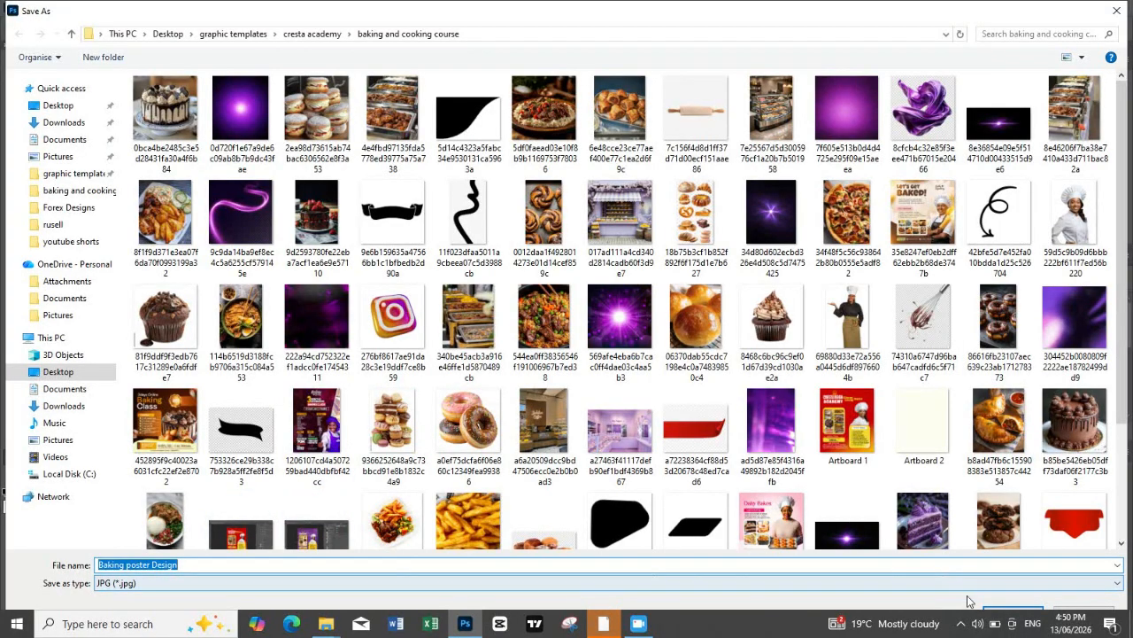
left_click(993, 611)
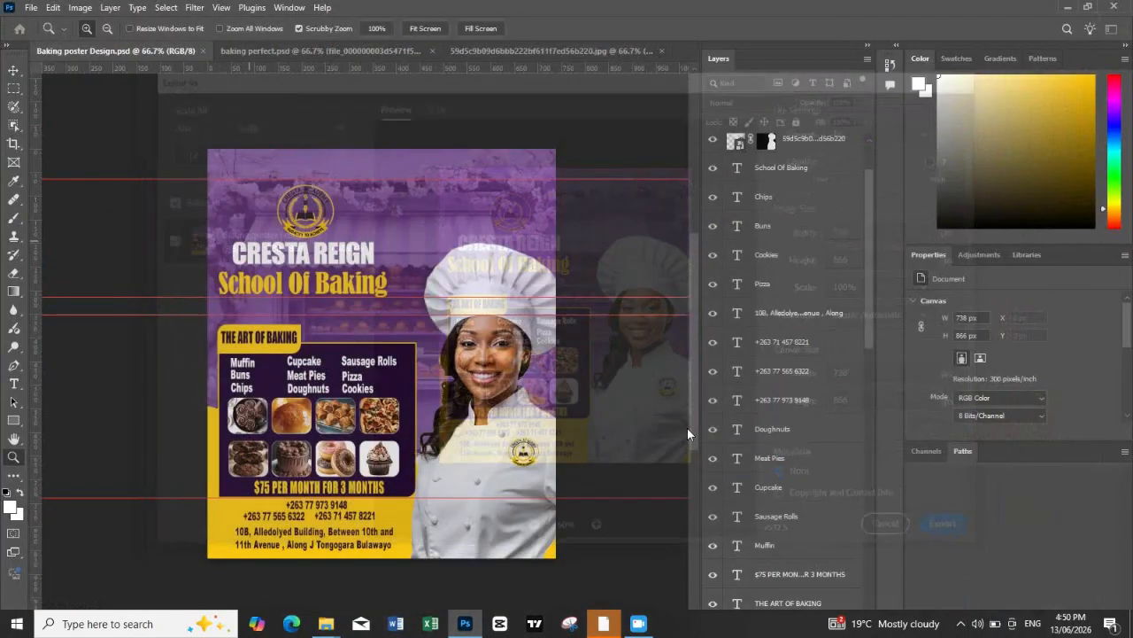